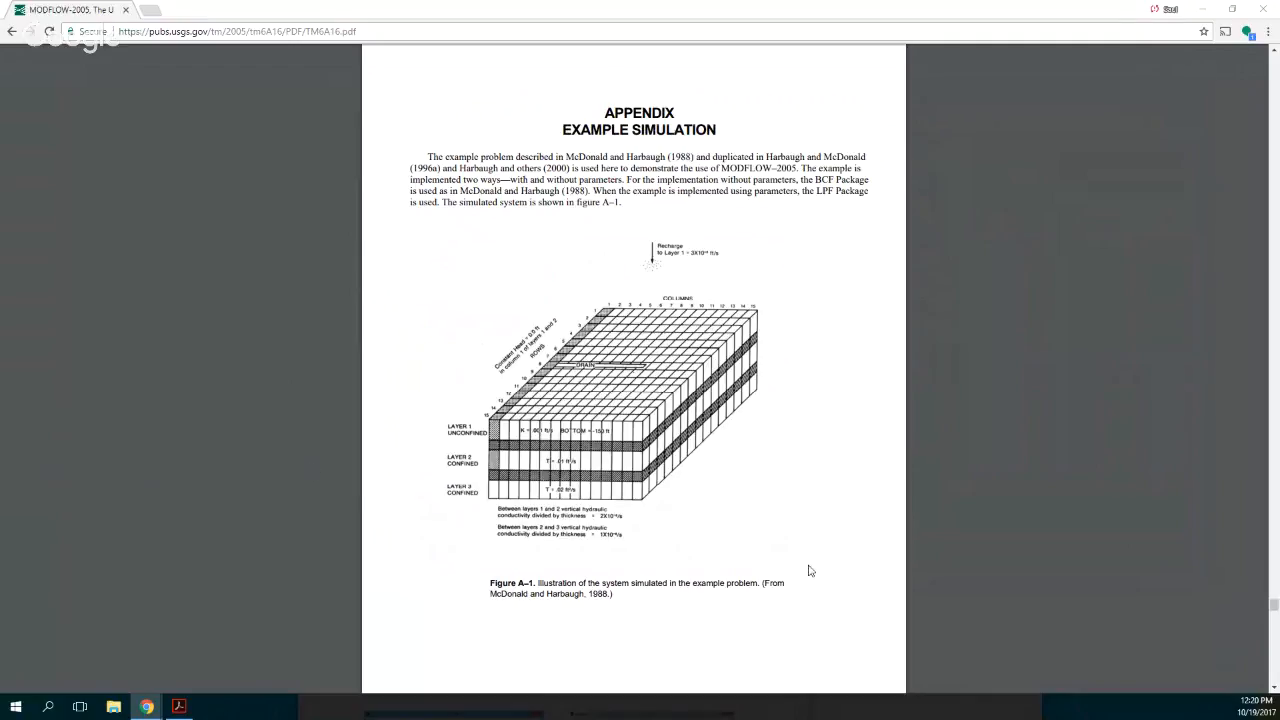
Minimize the browser window with the MODFLOW-2005 manual and move the PDF guide window out of the visible desktop
{"action": "scroll", "coordinate": [811, 551], "scroll_direction": "up", "scroll_amount": 1}
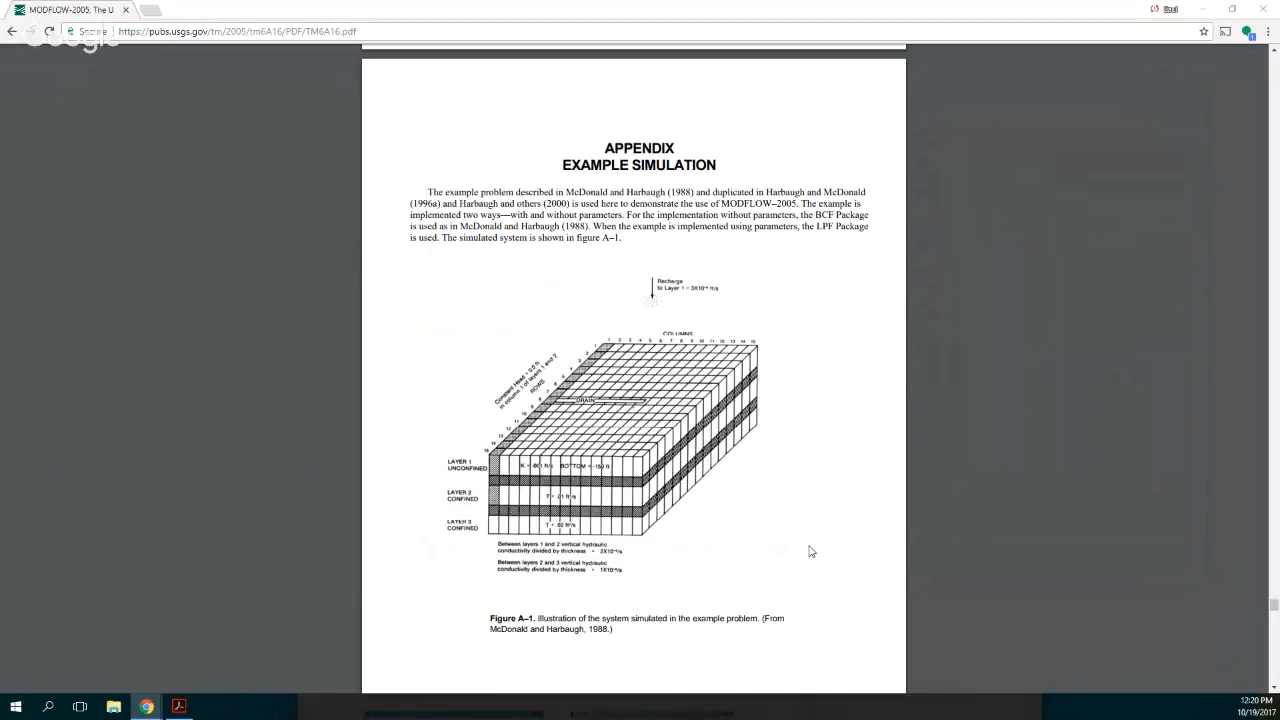
{"action": "scroll", "coordinate": [811, 551], "scroll_direction": "down", "scroll_amount": 1}
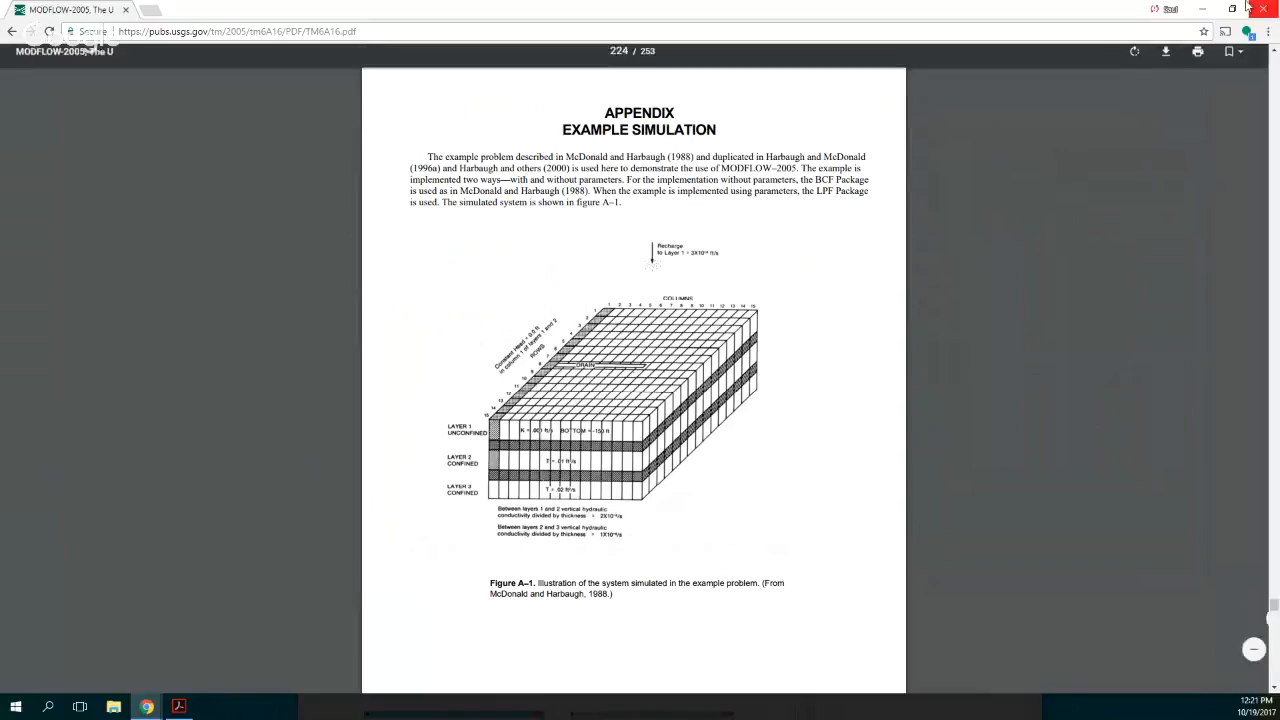
{"action": "left_click", "coordinate": [1200, 10]}
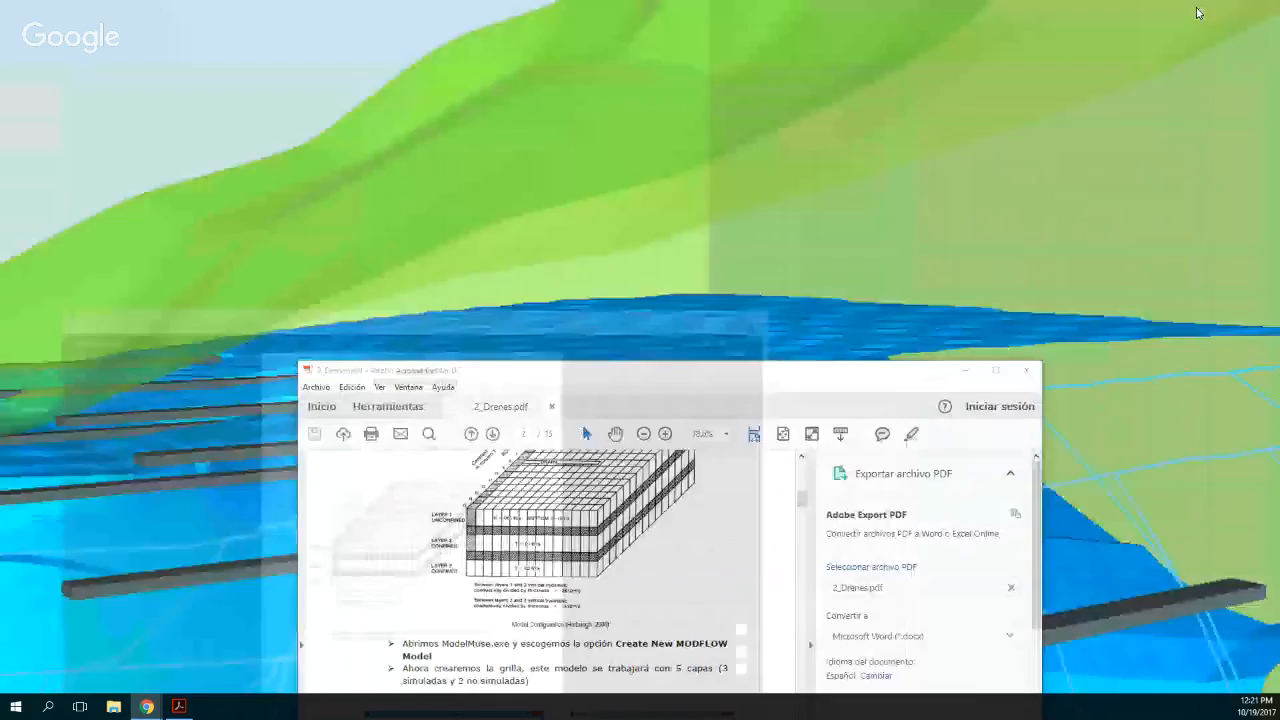
{"action": "left_click_drag", "start_coordinate": [708, 373], "coordinate": [0, 388]}
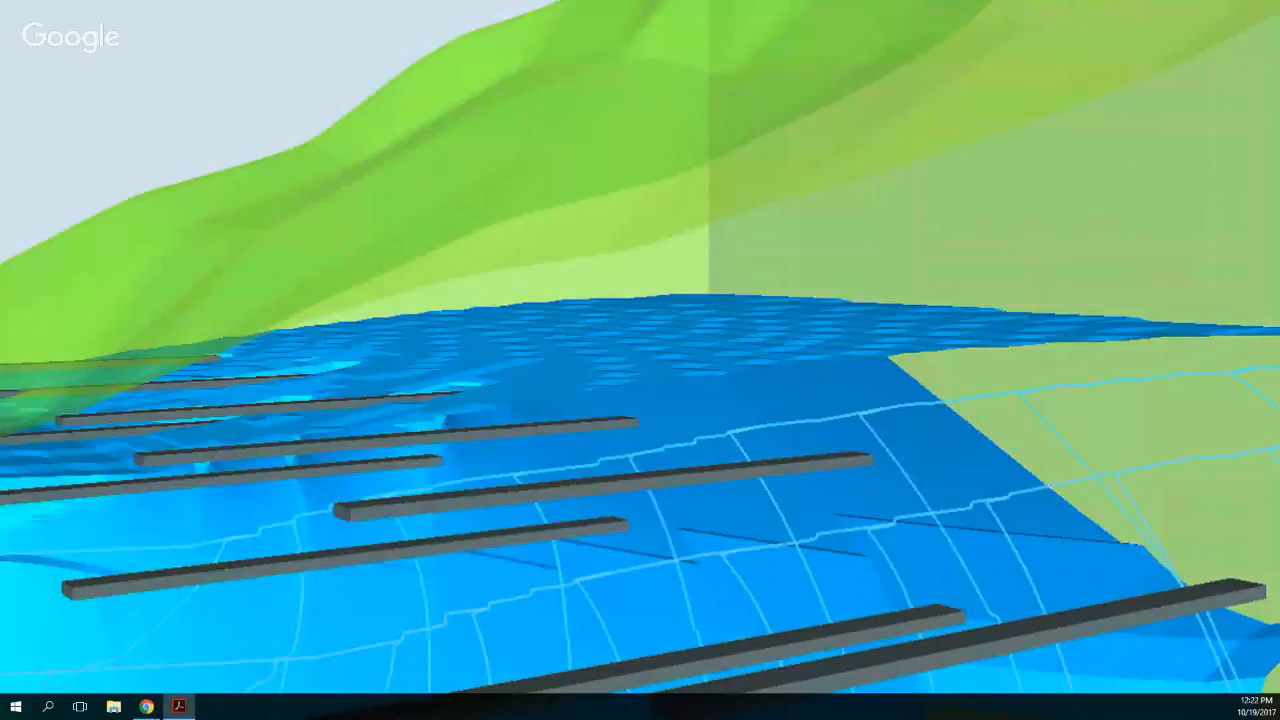
Launch ModelMuse and choose to create a new MODFLOW model
{"action": "left_click", "coordinate": [48, 707]}
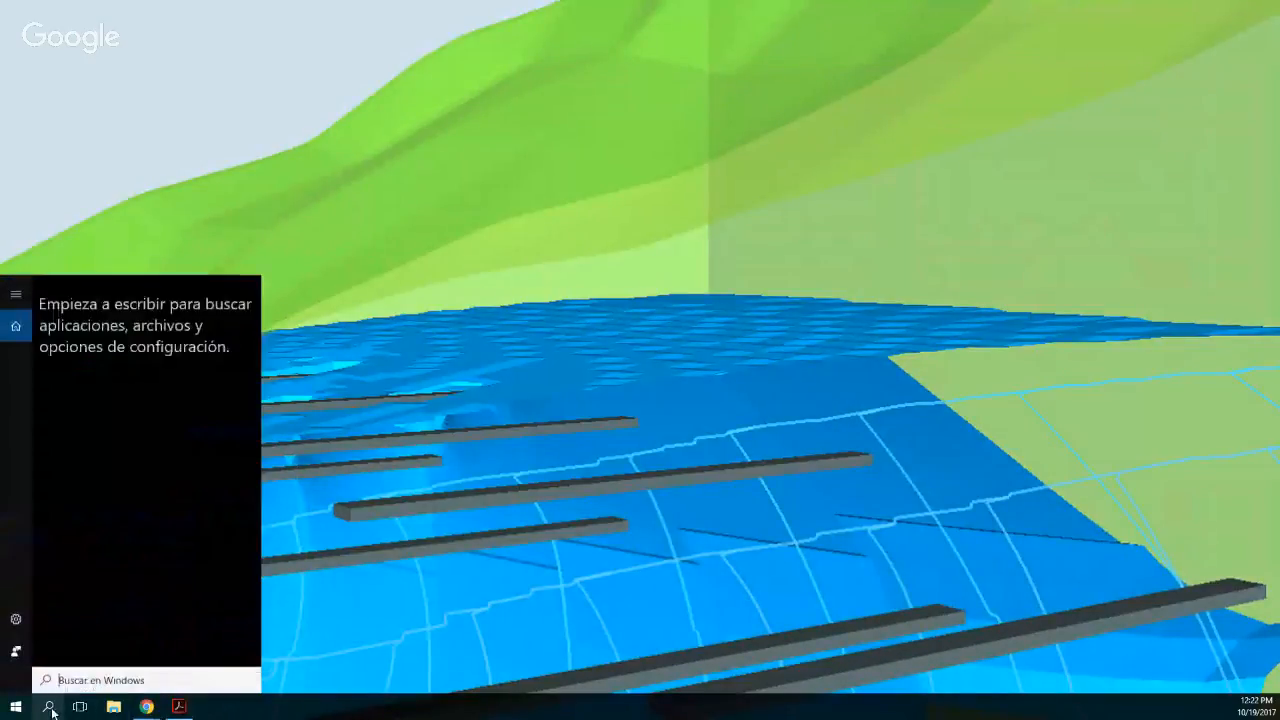
{"action": "type", "text": "model"}
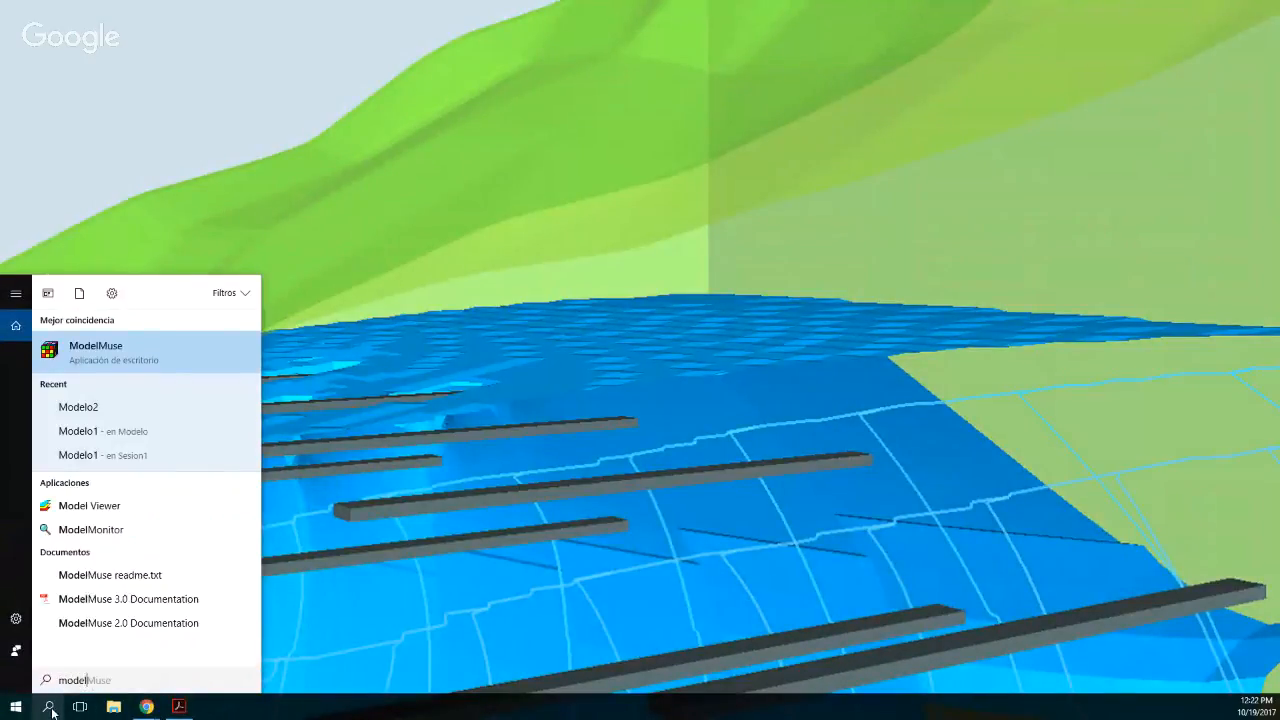
{"action": "left_click", "coordinate": [101, 362]}
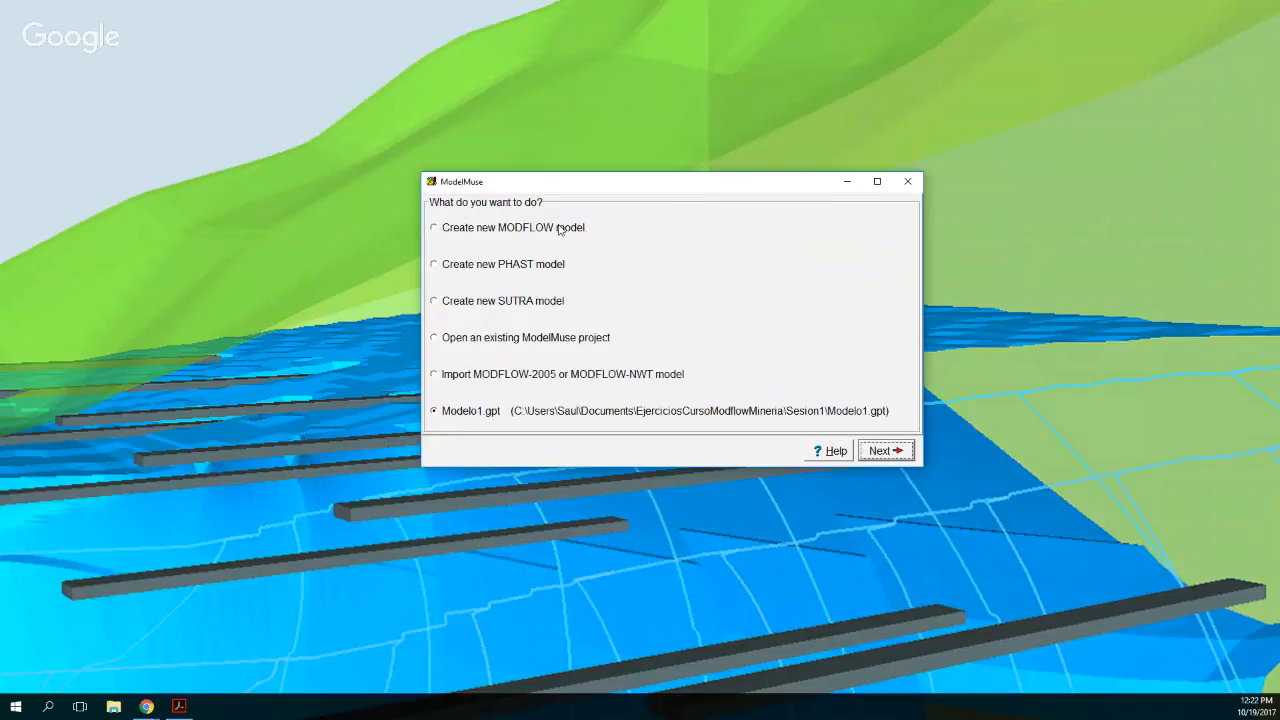
{"action": "left_click", "coordinate": [560, 228]}
{"action": "key", "text": "alt+Tab"}
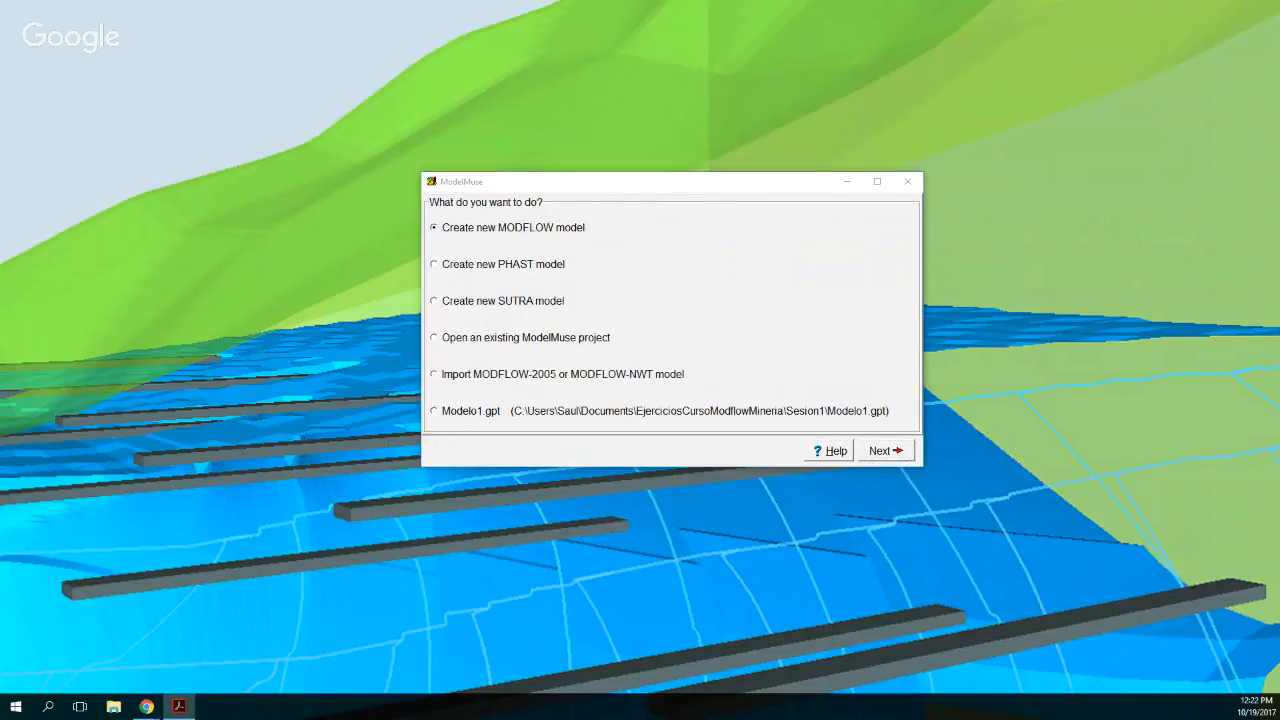
{"action": "left_click", "coordinate": [880, 451]}
Set the model's EPSG projection to 32718 and continue to the initial grid settings
{"action": "left_click", "coordinate": [662, 401]}
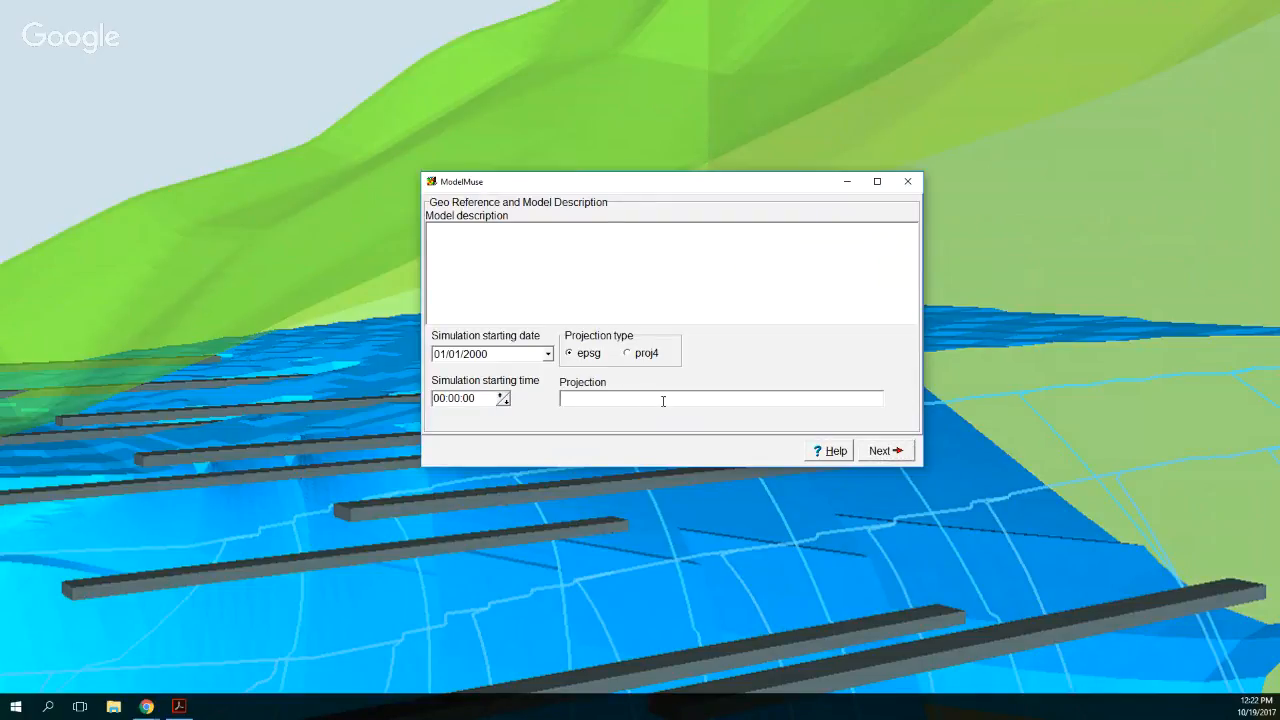
{"action": "type", "text": "32718"}
{"action": "left_click", "coordinate": [910, 452]}
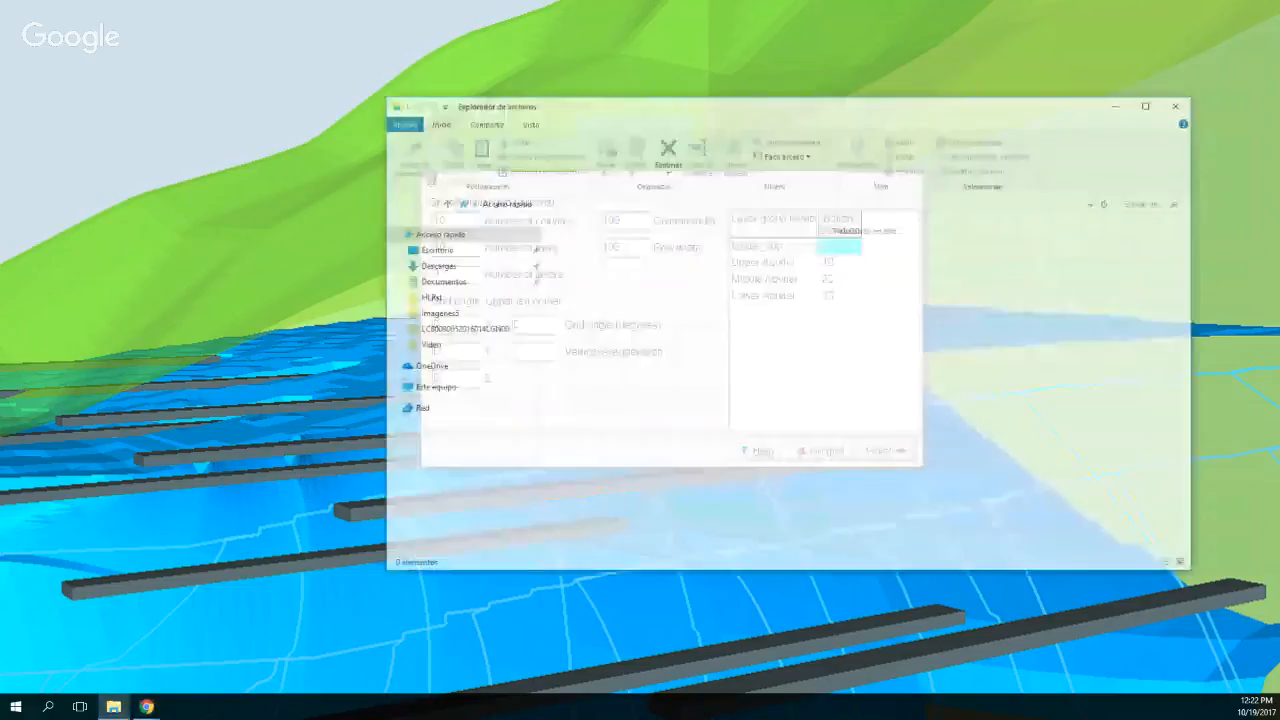
{"action": "key", "text": "super+e"}
{"action": "key", "text": "alt+F4"}
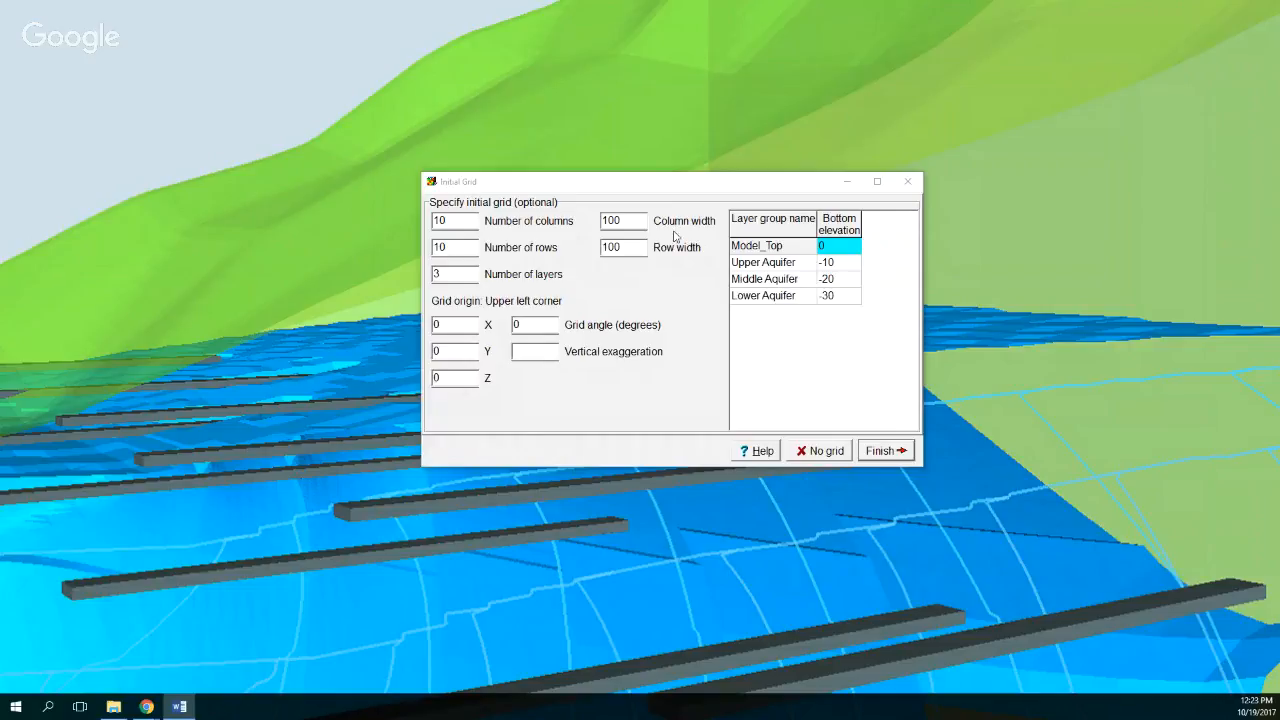
Define the initial grid with 15 columns, 15 rows and 5 layers, using a column width and row width of 5000
{"action": "left_click_drag", "start_coordinate": [453, 221], "coordinate": [393, 217]}
{"action": "type", "text": "15"}
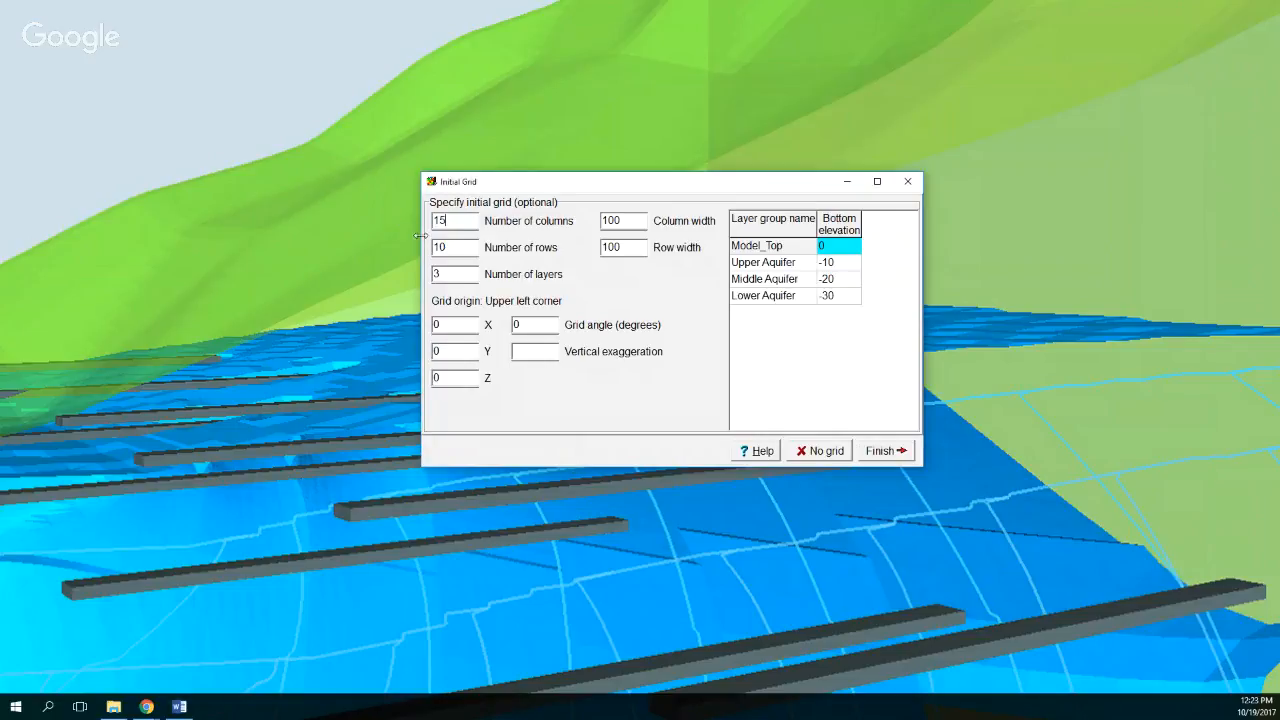
{"action": "key", "text": "Tab"}
{"action": "type", "text": "15"}
{"action": "double_click", "coordinate": [634, 221]}
{"action": "type", "text": "5000"}
{"action": "key", "text": "Tab"}
{"action": "type", "text": "5000"}
{"action": "double_click", "coordinate": [462, 274]}
{"action": "type", "text": "5"}
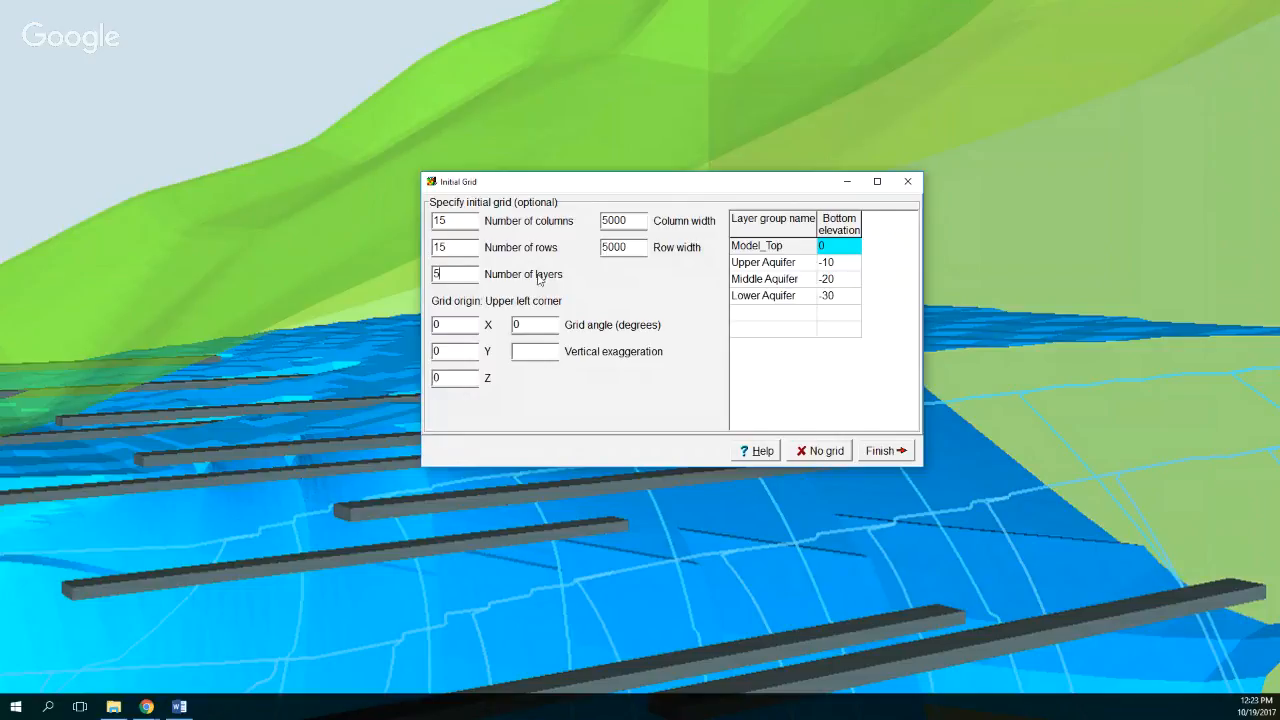
{"action": "left_click", "coordinate": [795, 265]}
{"action": "double_click", "coordinate": [795, 265]}
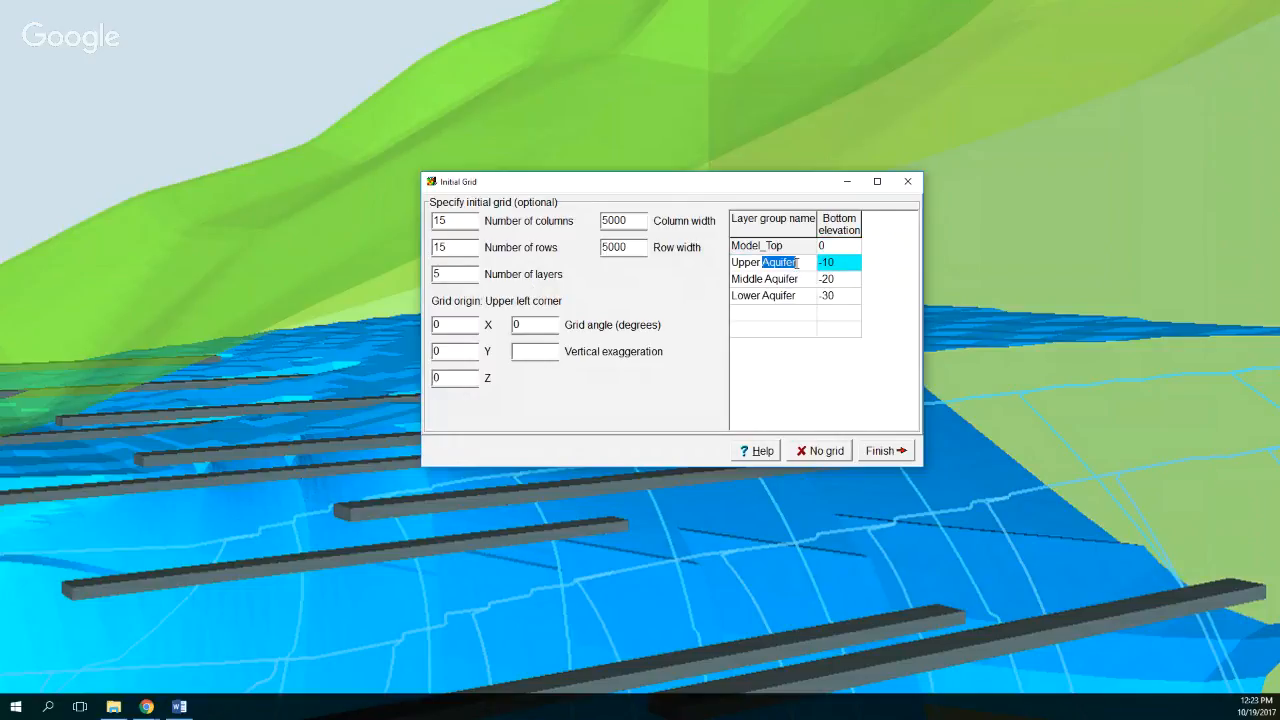
{"action": "left_click", "coordinate": [795, 265]}
{"action": "left_click", "coordinate": [790, 297]}
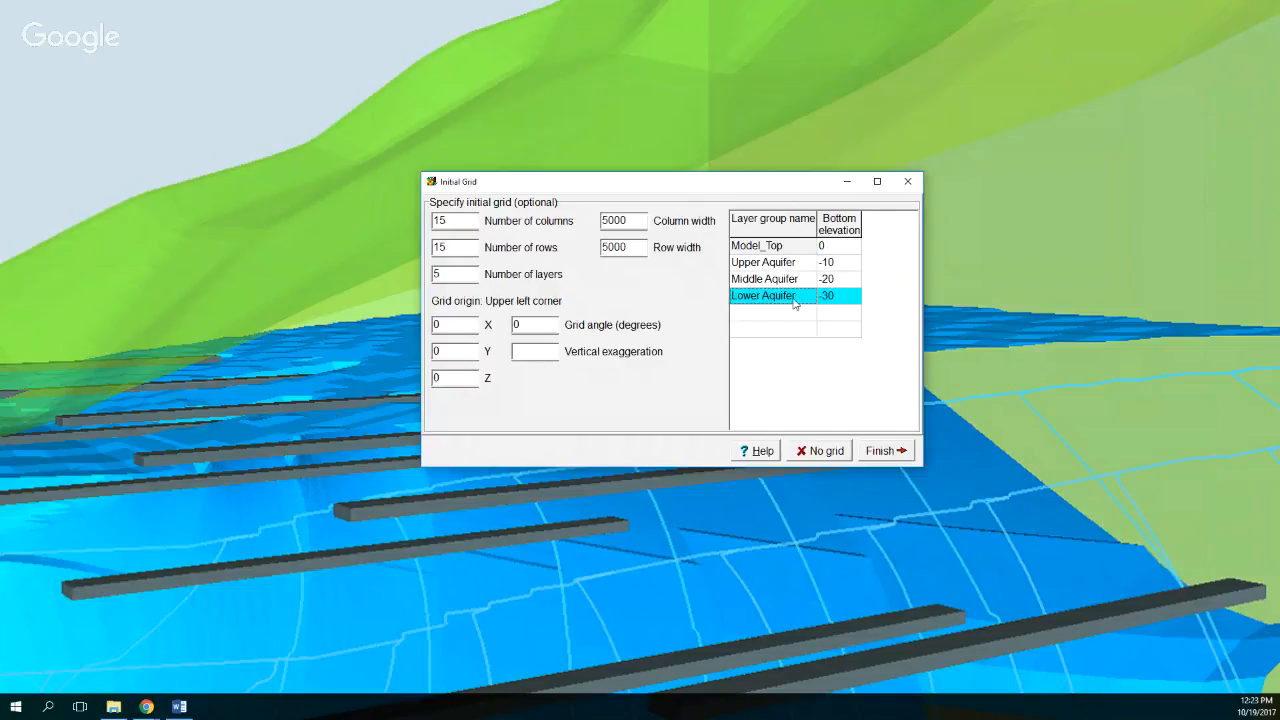
{"action": "left_click", "coordinate": [793, 297]}
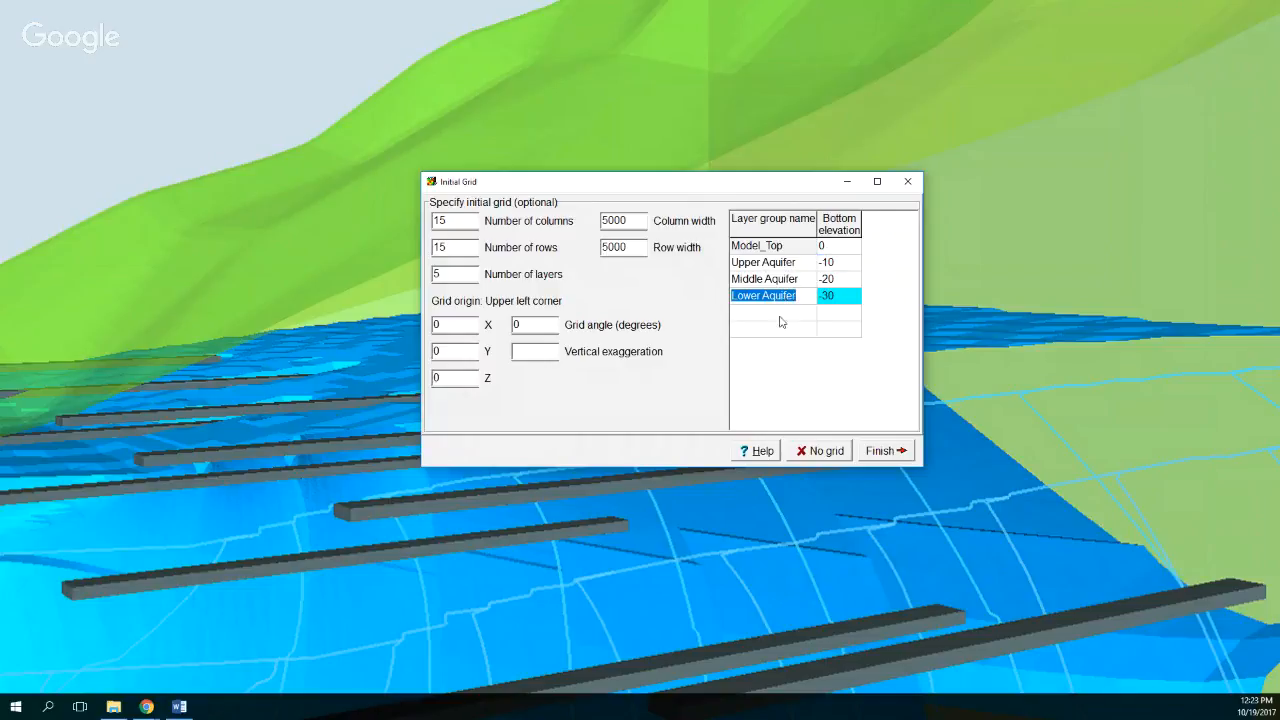
{"action": "left_click", "coordinate": [780, 334]}
{"action": "left_click", "coordinate": [796, 300]}
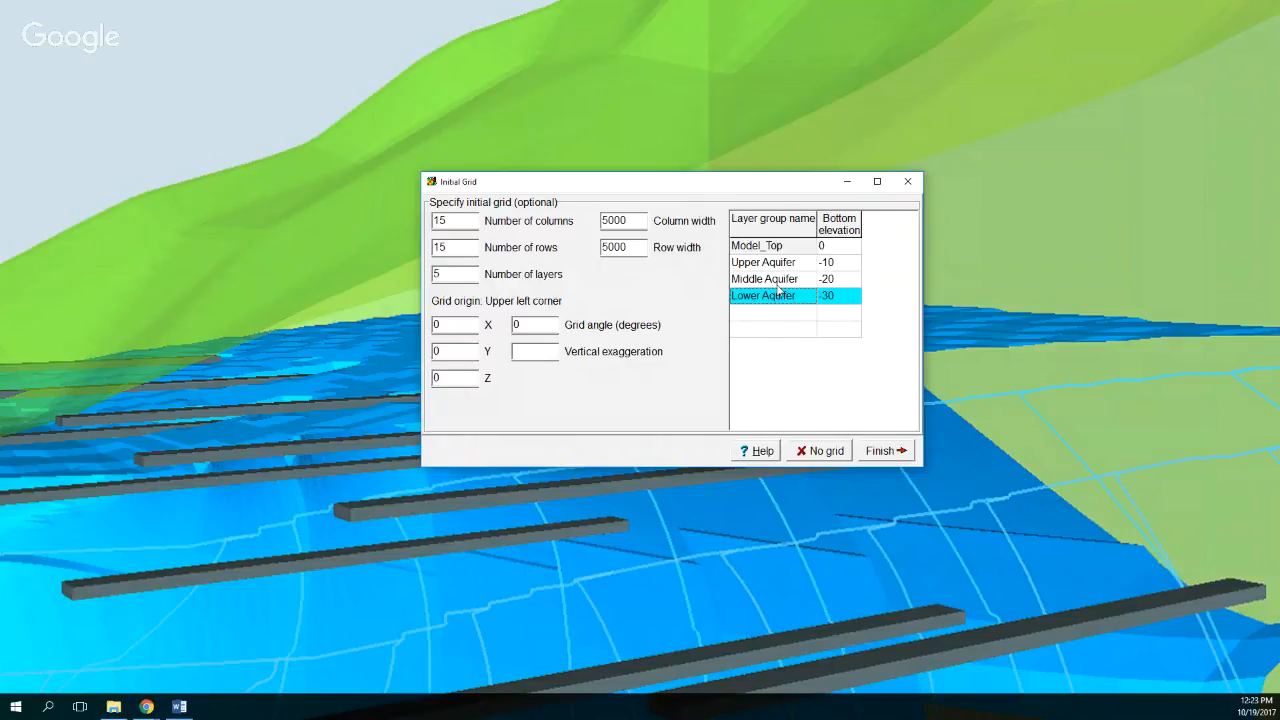
Rename the first layer group below the model top as Upper_Aquifer
{"action": "left_click", "coordinate": [776, 268]}
{"action": "double_click", "coordinate": [773, 267]}
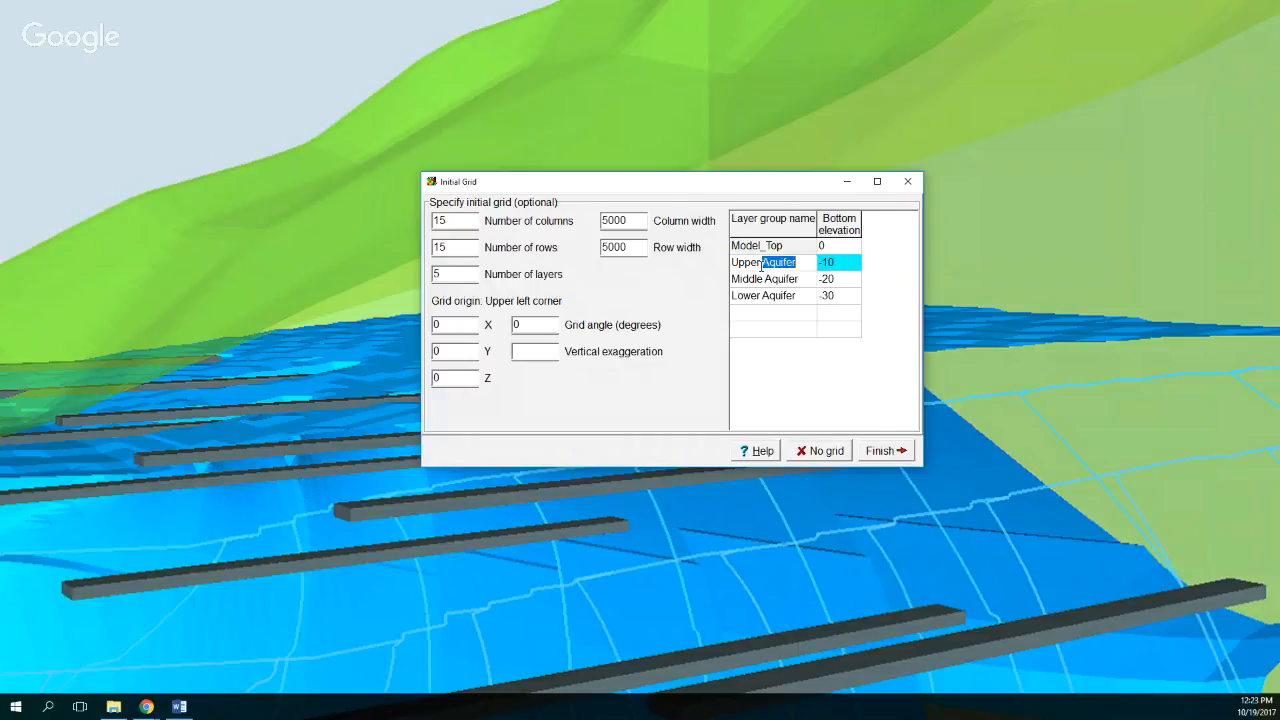
{"action": "left_click", "coordinate": [765, 264]}
{"action": "key", "text": "BackSpace"}
{"action": "type", "text": "_"}
{"action": "key", "text": "Delete"}
Name the last empty layer group Lower_Aquifer
{"action": "left_click", "coordinate": [763, 300]}
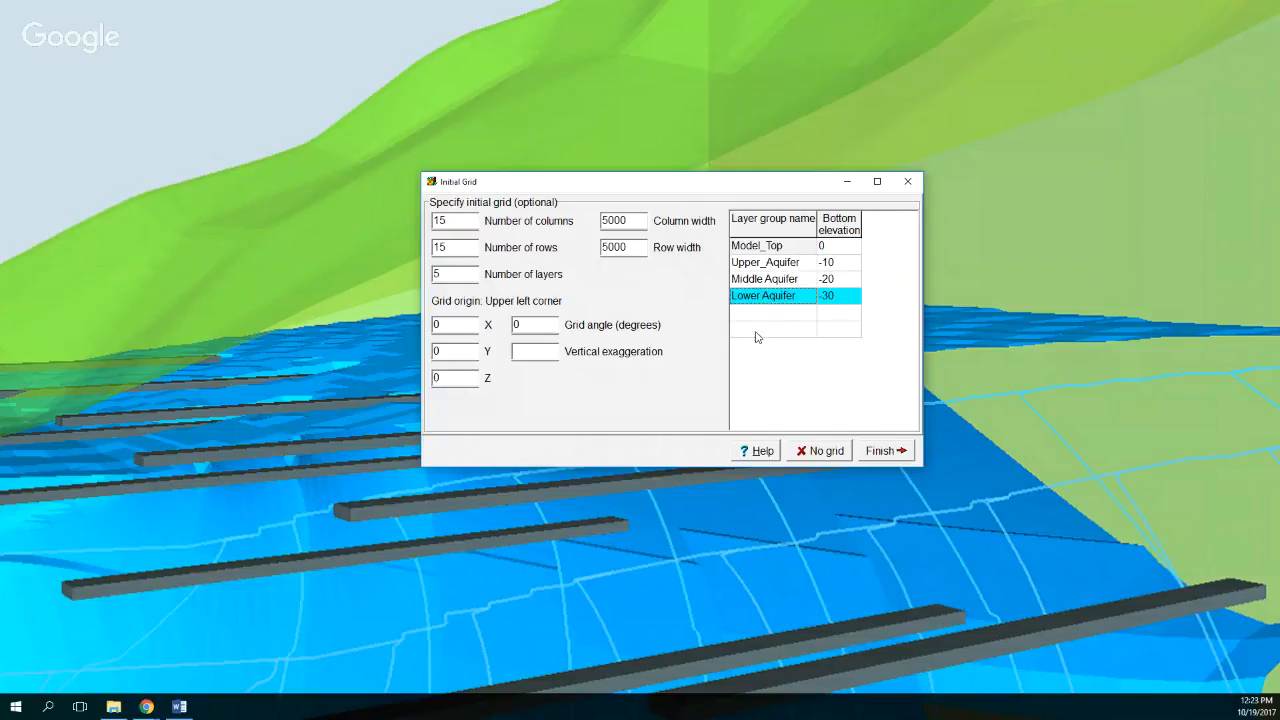
{"action": "left_click", "coordinate": [759, 334]}
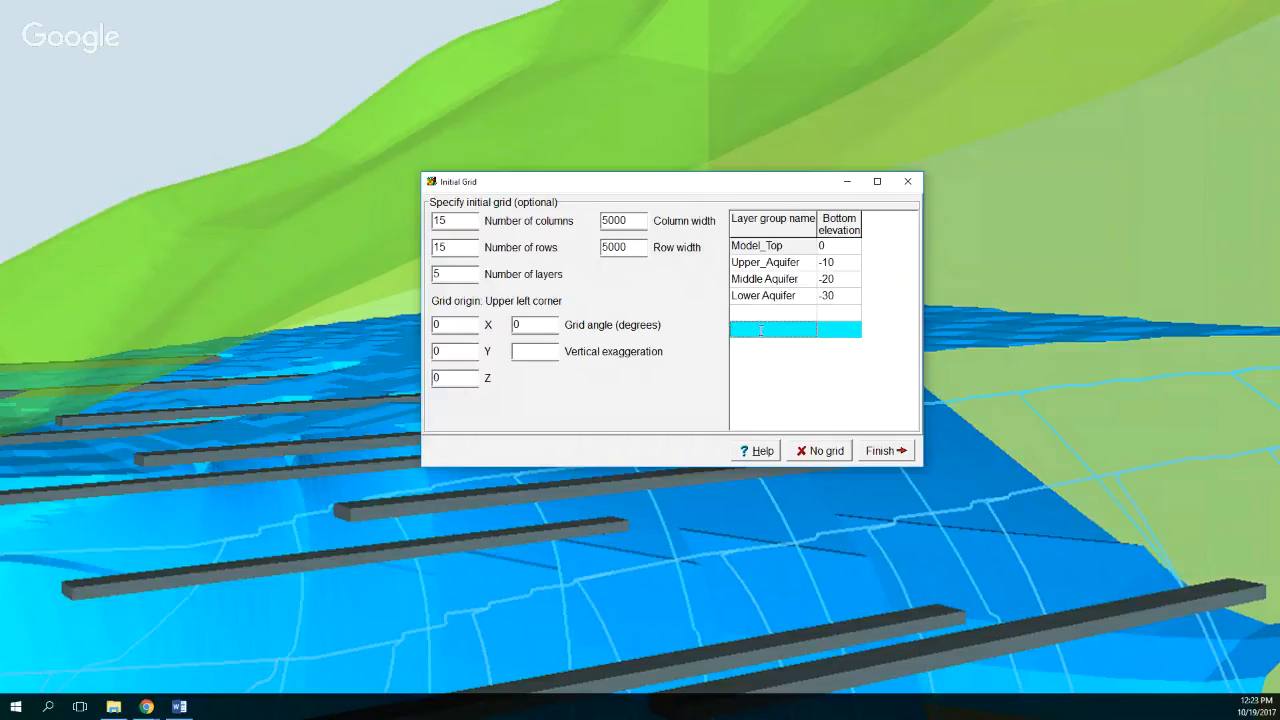
{"action": "type", "text": "Lowe"}
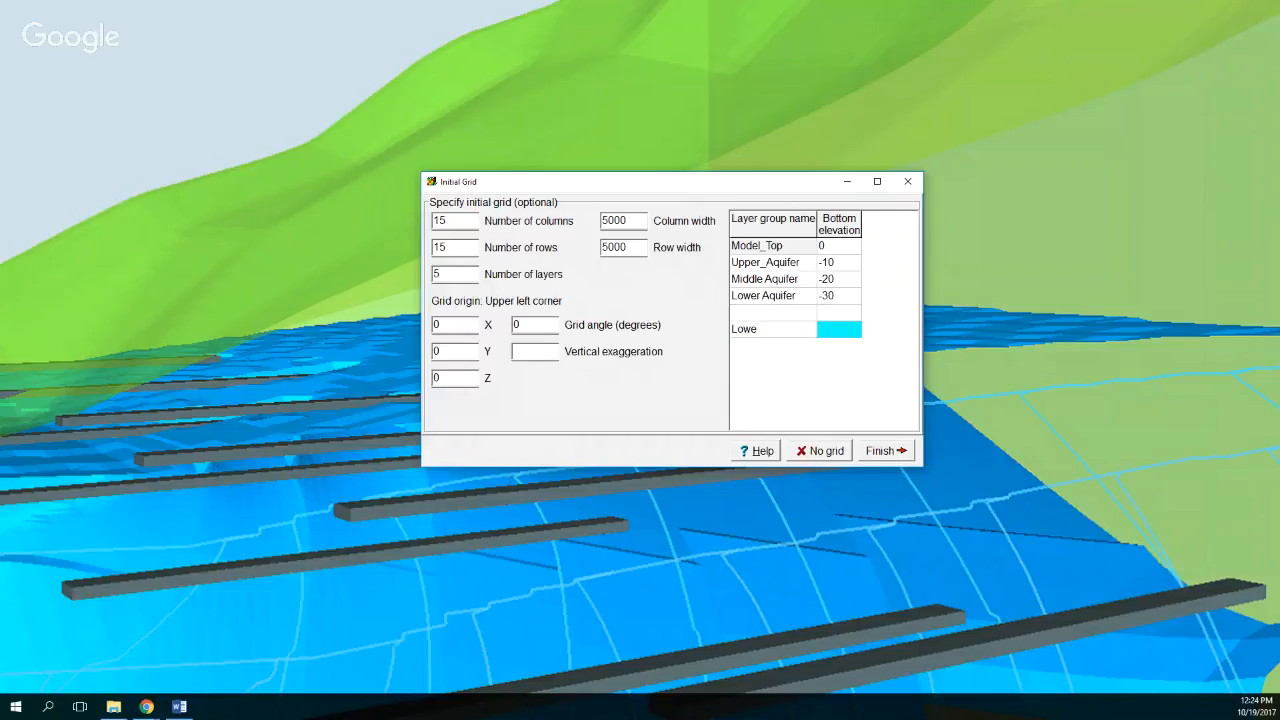
{"action": "type", "text": "r_Aquifer"}
Name the empty layer group directly above Lower_Aquifer as Lower_Aquitard
{"action": "left_click", "coordinate": [754, 318]}
{"action": "left_click", "coordinate": [754, 317]}
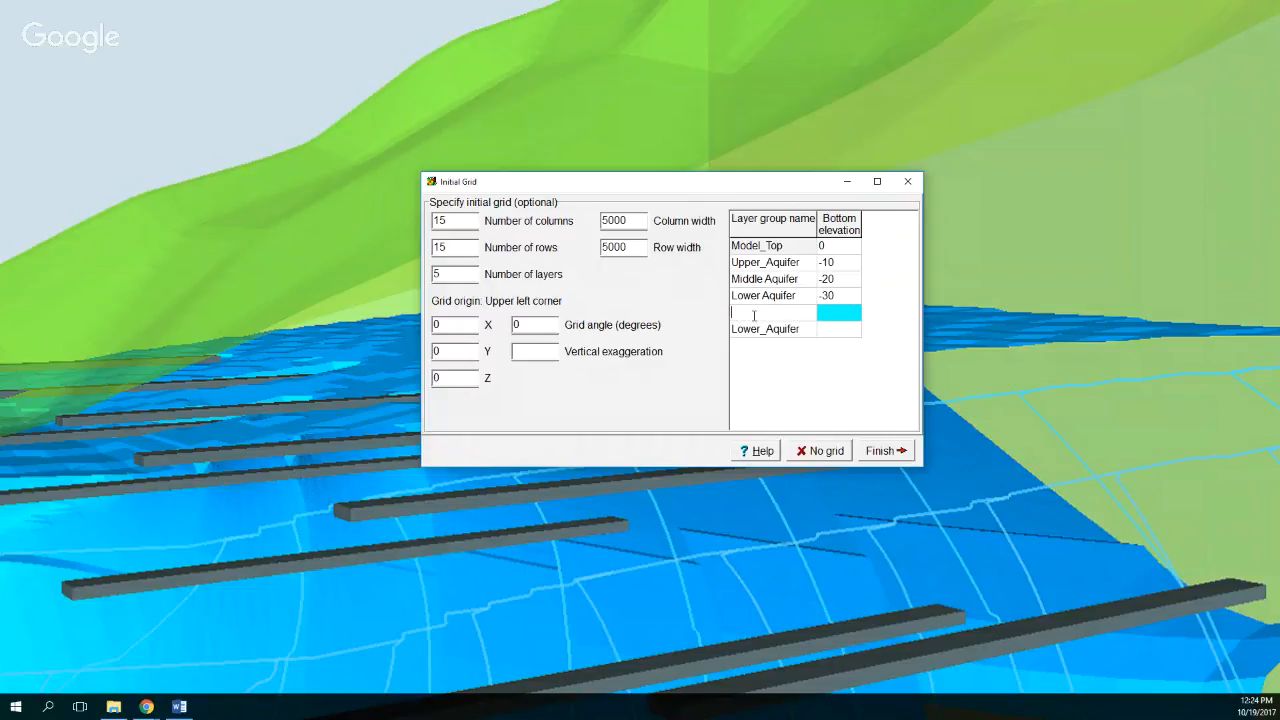
{"action": "type", "text": "Lower_Confining_La"}
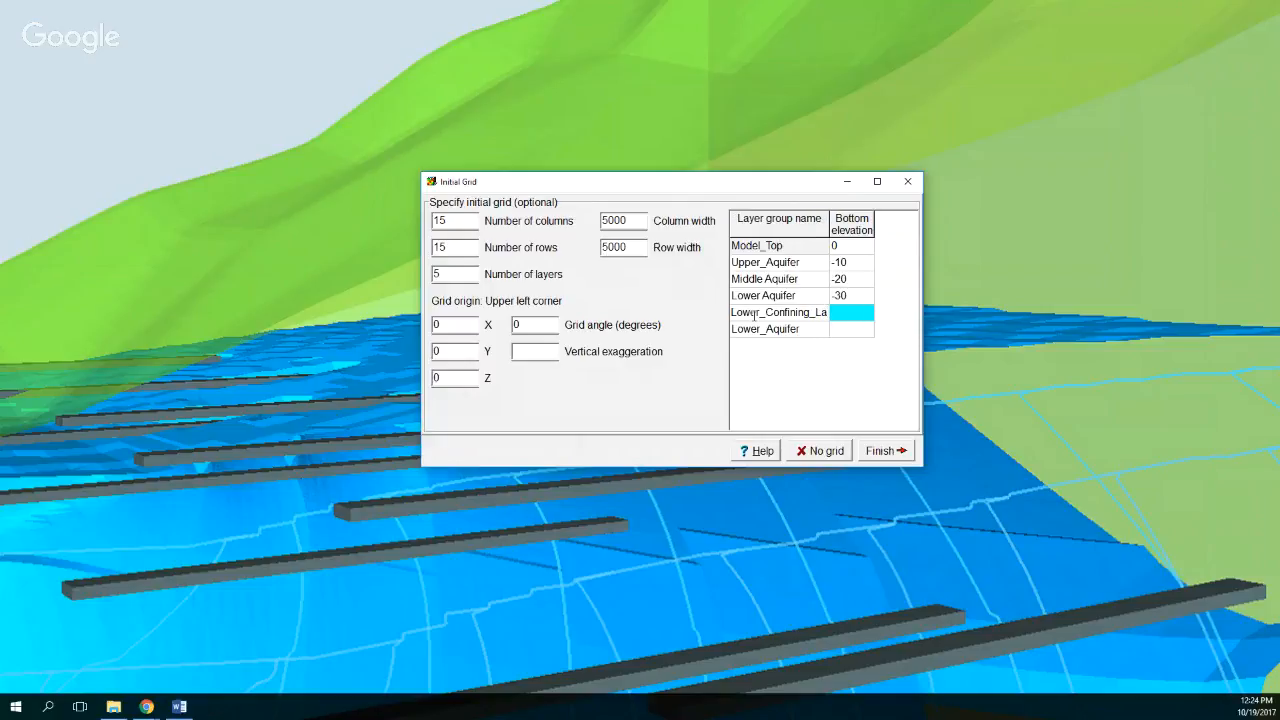
{"action": "key", "text": "BackSpace"}
{"action": "key", "text": "BackSpace"}
{"action": "key", "text": "BackSpace"}
{"action": "key", "text": "BackSpace"}
{"action": "key", "text": "BackSpace"}
{"action": "key", "text": "BackSpace"}
{"action": "key", "text": "BackSpace"}
{"action": "key", "text": "BackSpace"}
{"action": "key", "text": "BackSpace"}
{"action": "key", "text": "BackSpace"}
{"action": "key", "text": "BackSpace"}
{"action": "key", "text": "BackSpace"}
{"action": "type", "text": "Aquitard"}
Rename the third layer group below the model top as Middle_Aquifer
{"action": "left_click", "coordinate": [797, 285]}
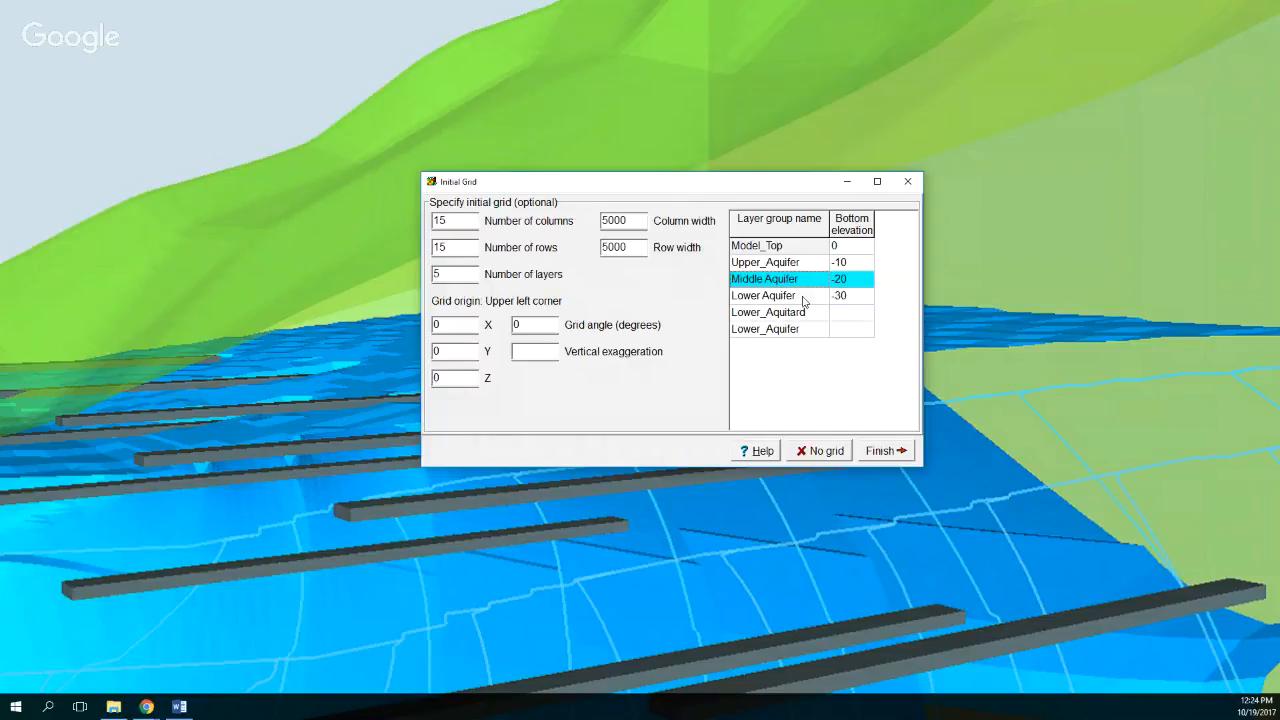
{"action": "left_click", "coordinate": [803, 300]}
{"action": "left_click", "coordinate": [803, 298]}
{"action": "type", "text": "Mide"}
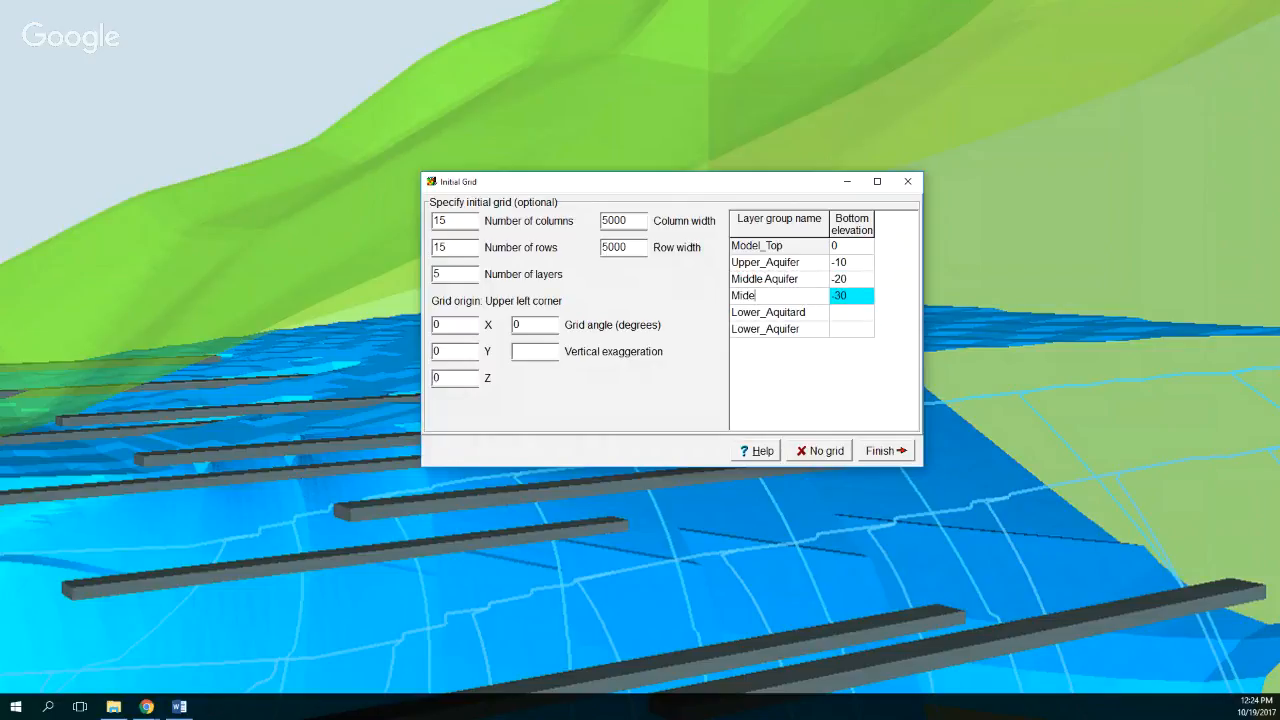
{"action": "key", "text": "BackSpace"}
{"action": "type", "text": "dle_Aquifer"}
Rename the second layer group below the model top as Upper_Aquitard
{"action": "left_click", "coordinate": [801, 279]}
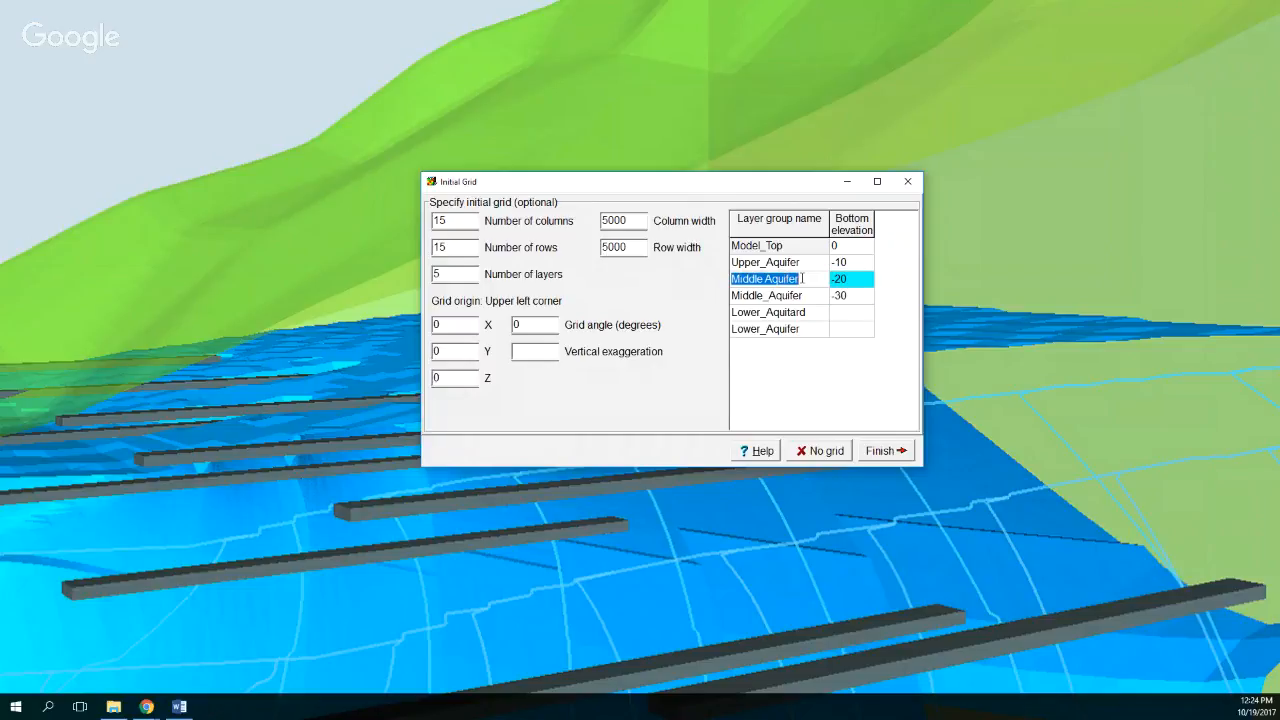
{"action": "type", "text": "Upper"}
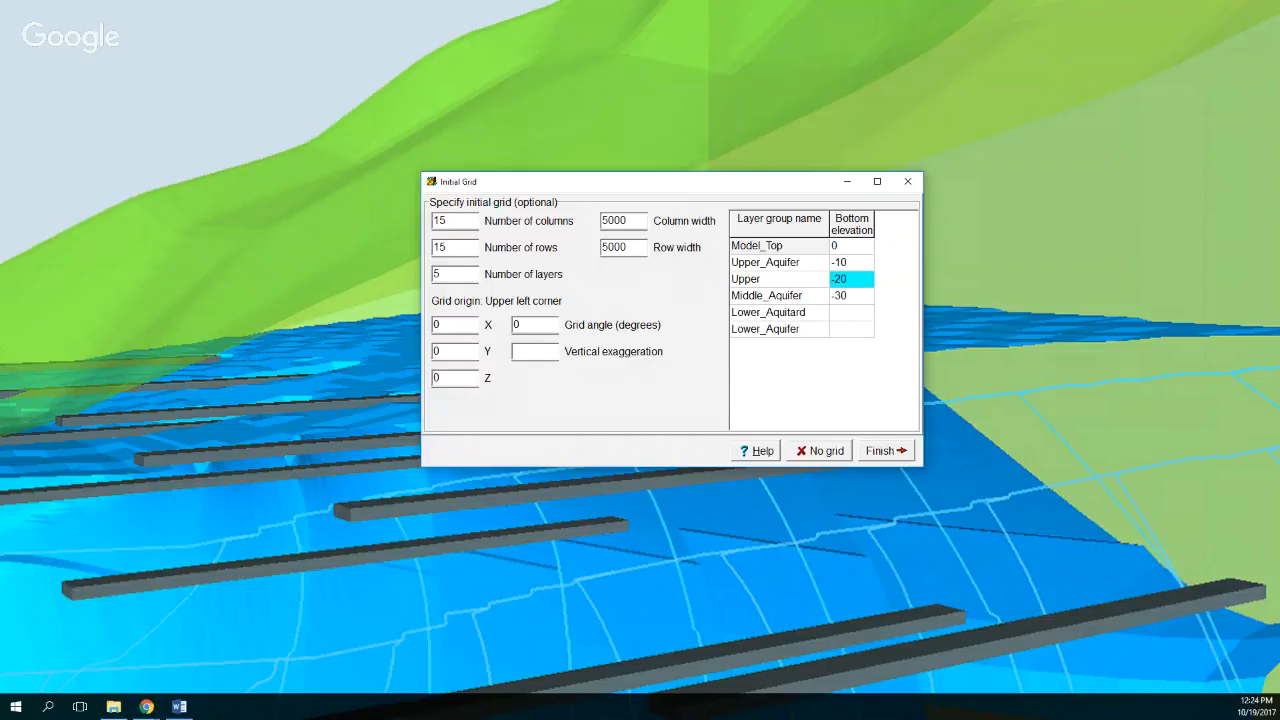
{"action": "type", "text": "_Aquitard"}
Set the elevations to 200 for Model_Top, -150 for Upper_Aquifer and -200 for Upper_Aquitard
{"action": "left_click", "coordinate": [856, 248]}
{"action": "type", "text": "200"}
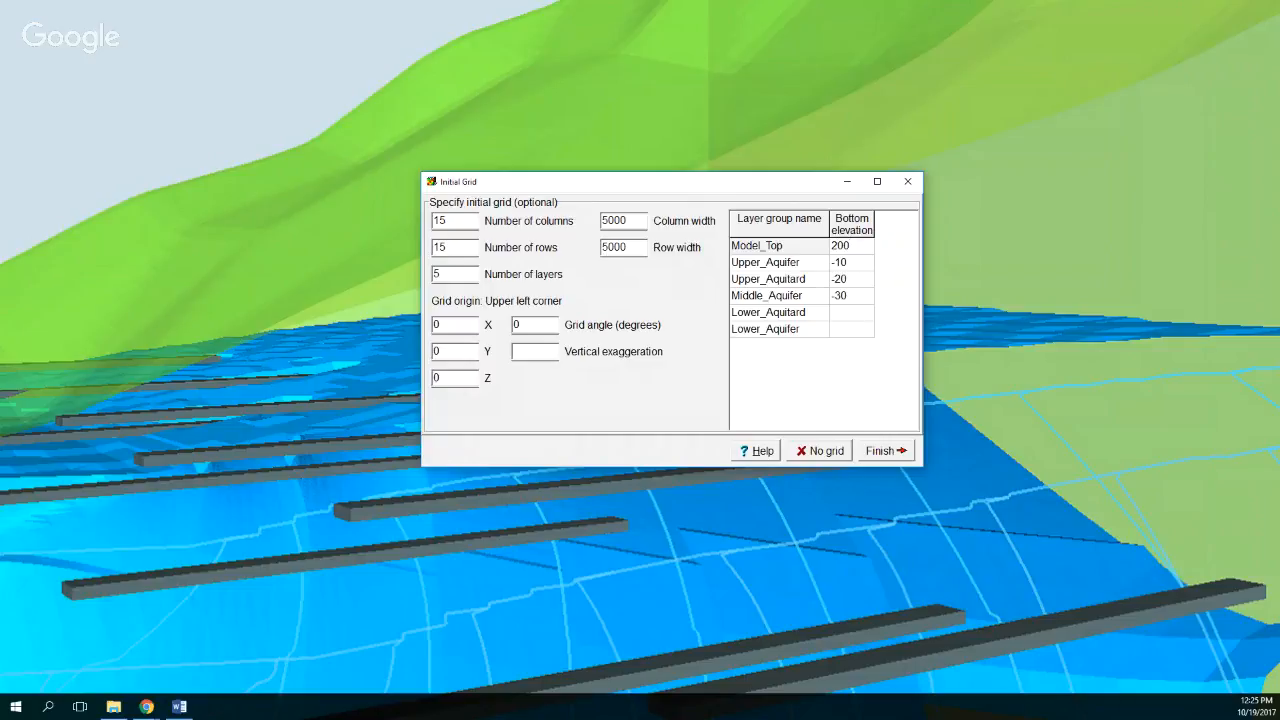
{"action": "left_click", "coordinate": [865, 263]}
{"action": "type", "text": "-"}
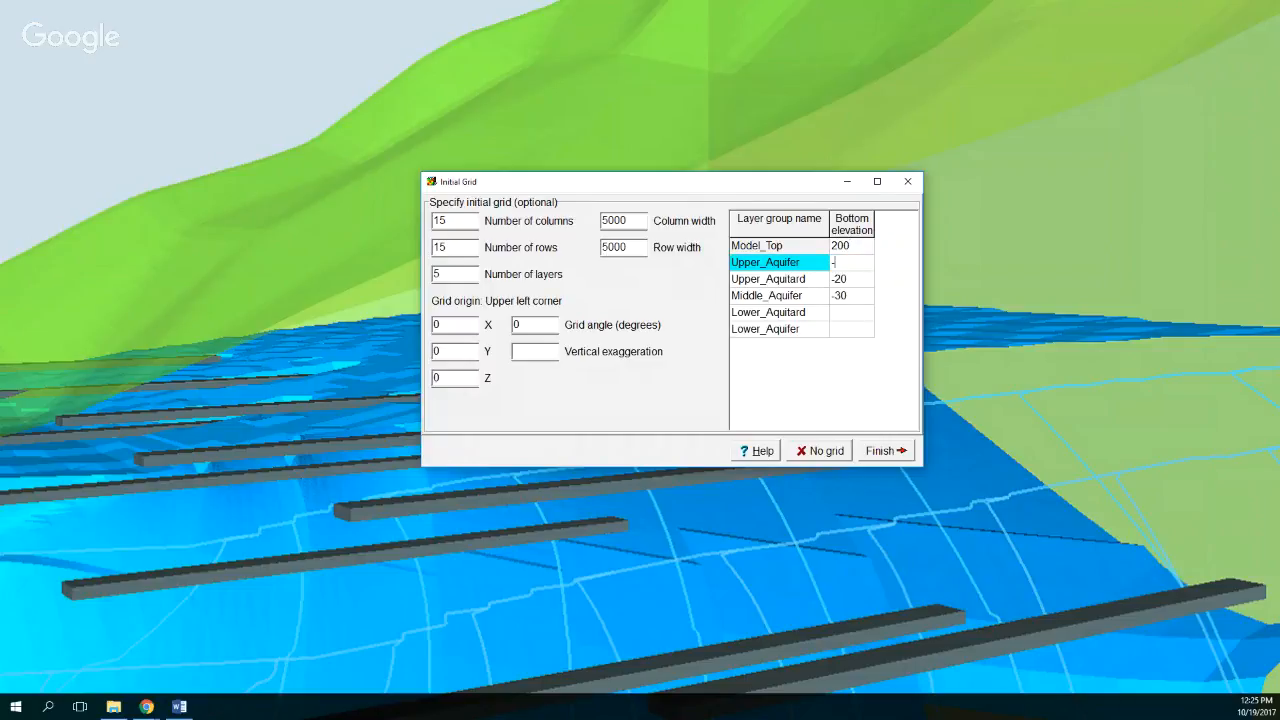
{"action": "type", "text": "150"}
{"action": "left_click", "coordinate": [853, 279]}
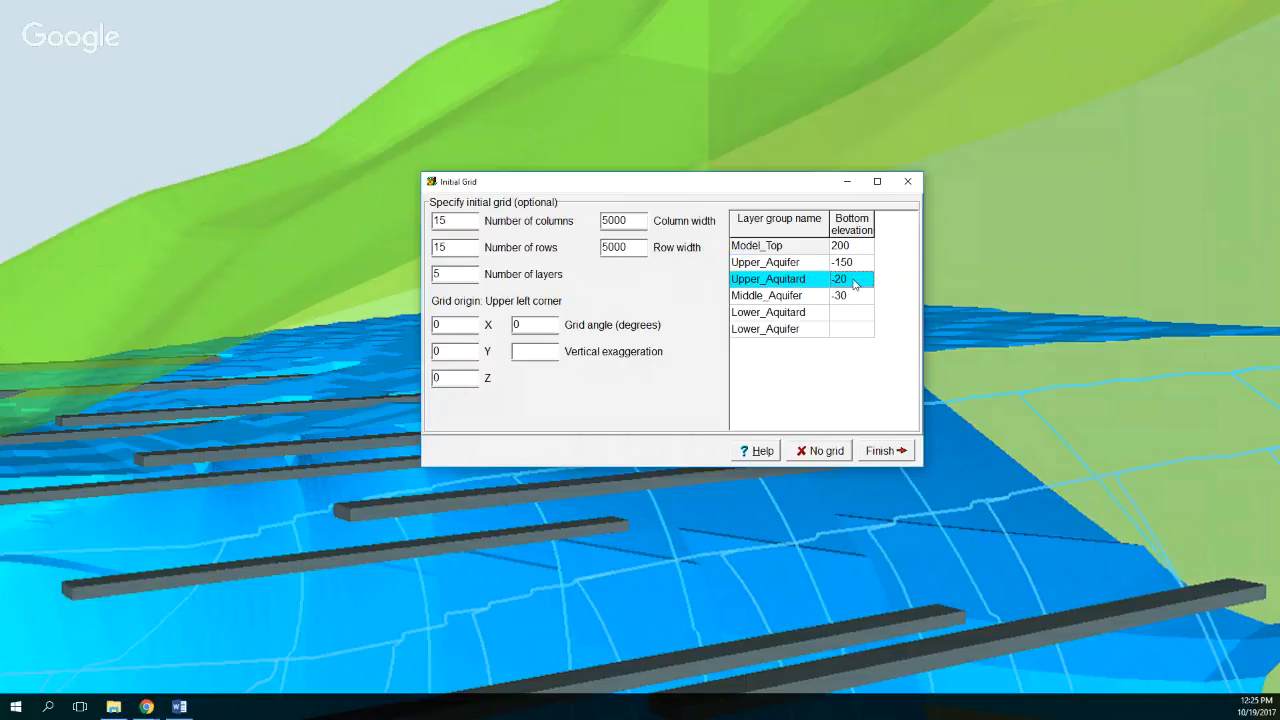
{"action": "type", "text": "-200"}
Set the bottom elevations to -300 for Middle_Aquifer, -350 for Lower_Aquitard and -450 for Lower_Aquifer
{"action": "left_click", "coordinate": [851, 296]}
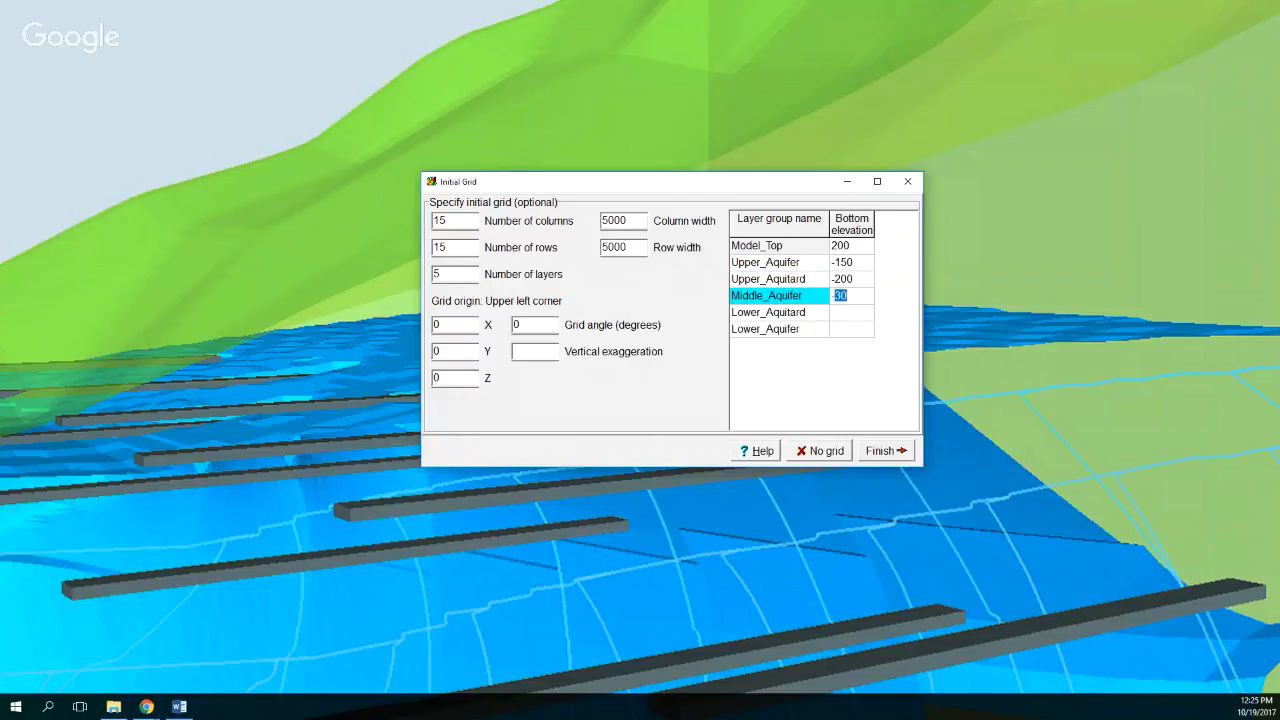
{"action": "type", "text": "-300"}
{"action": "left_click", "coordinate": [840, 313]}
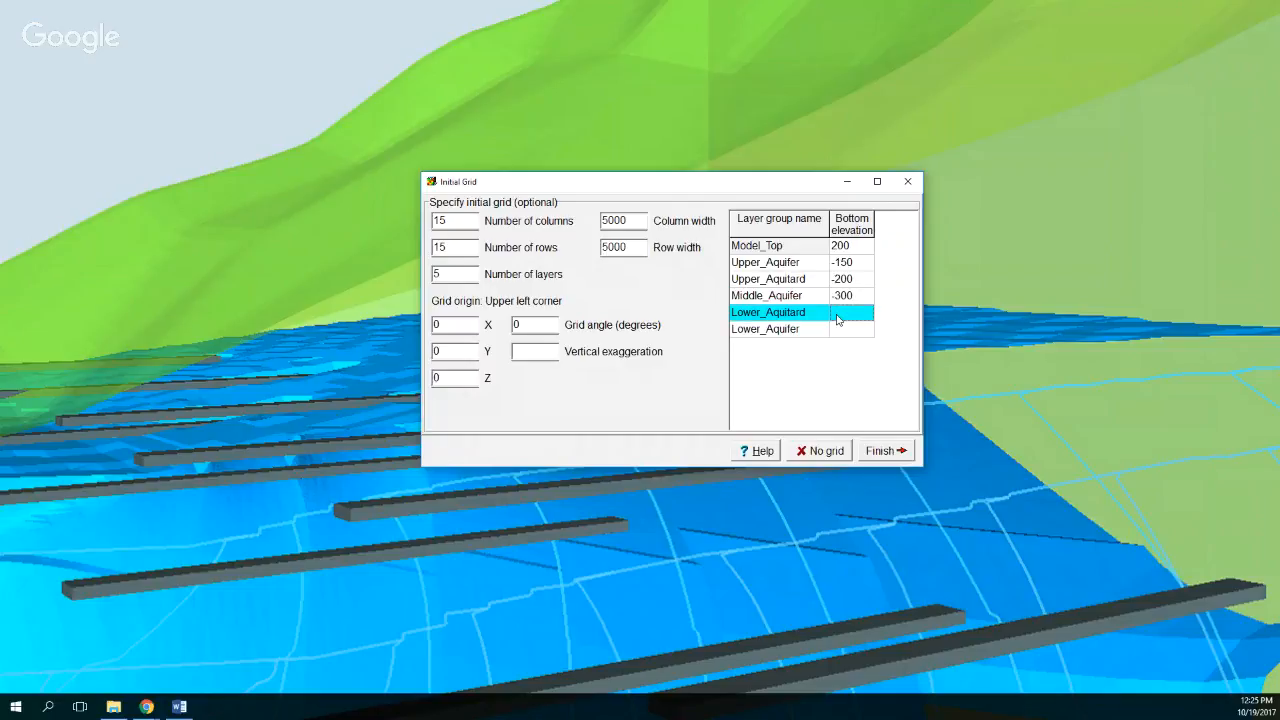
{"action": "left_click", "coordinate": [848, 315]}
{"action": "type", "text": "-350"}
{"action": "left_click", "coordinate": [864, 340]}
{"action": "left_click", "coordinate": [862, 334]}
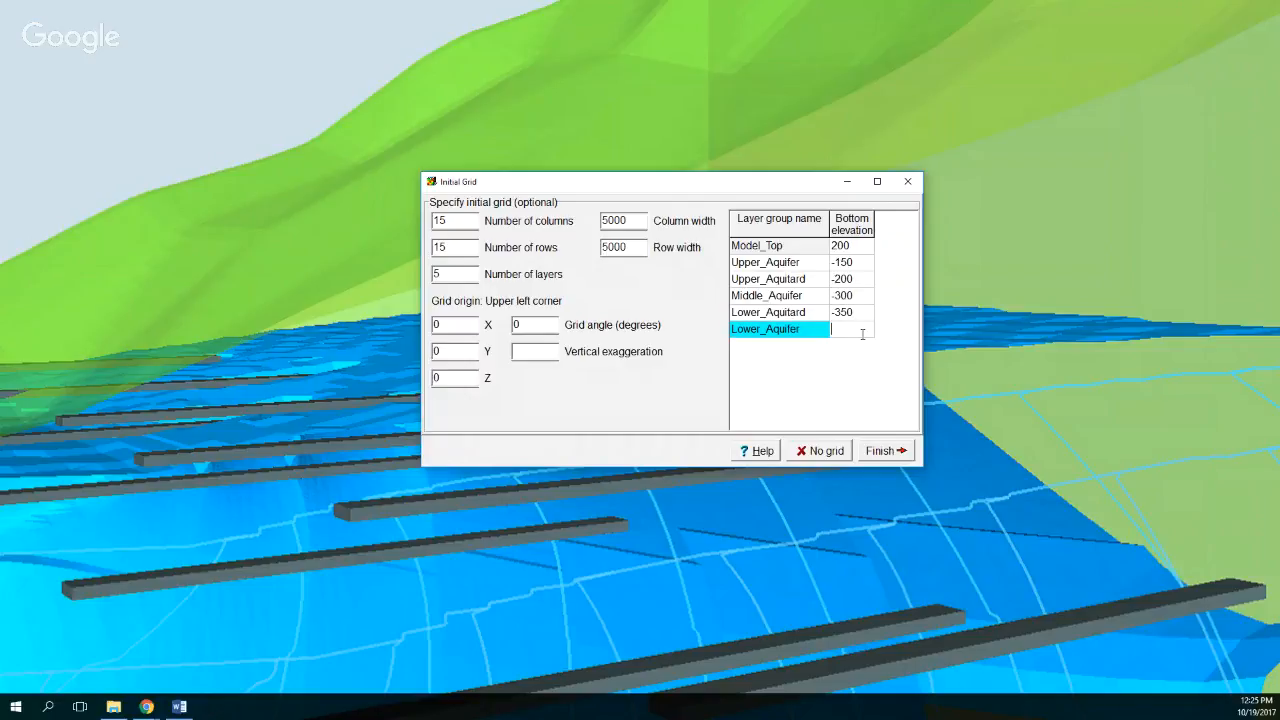
{"action": "type", "text": "-450"}
{"action": "left_click", "coordinate": [831, 333]}
Finish the initial grid setup and move the ModelMuse main window fully into view on the desktop
{"action": "left_click", "coordinate": [875, 451]}
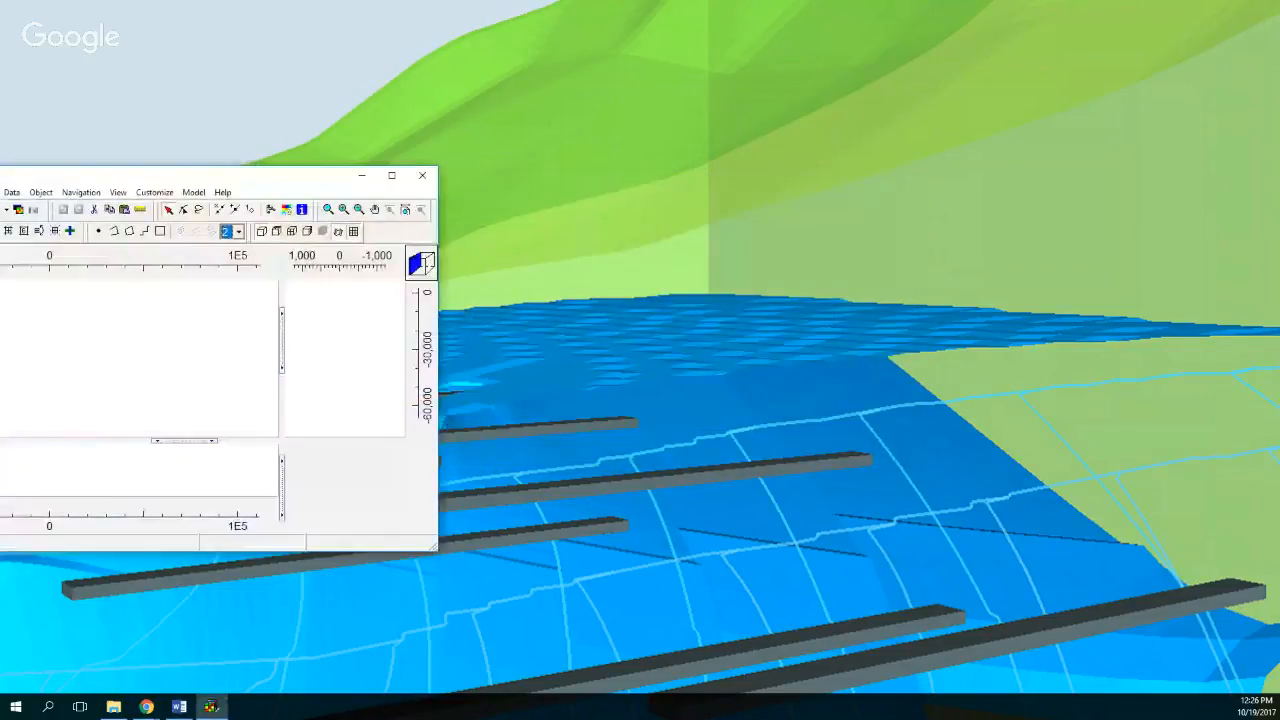
{"action": "mouse_move", "coordinate": [251, 180]}
{"action": "left_mouse_down"}
{"action": "mouse_move", "coordinate": [414, 180]}
{"action": "mouse_move", "coordinate": [757, 112]}
{"action": "left_mouse_up"}
{"action": "key", "text": "alt+Tab"}
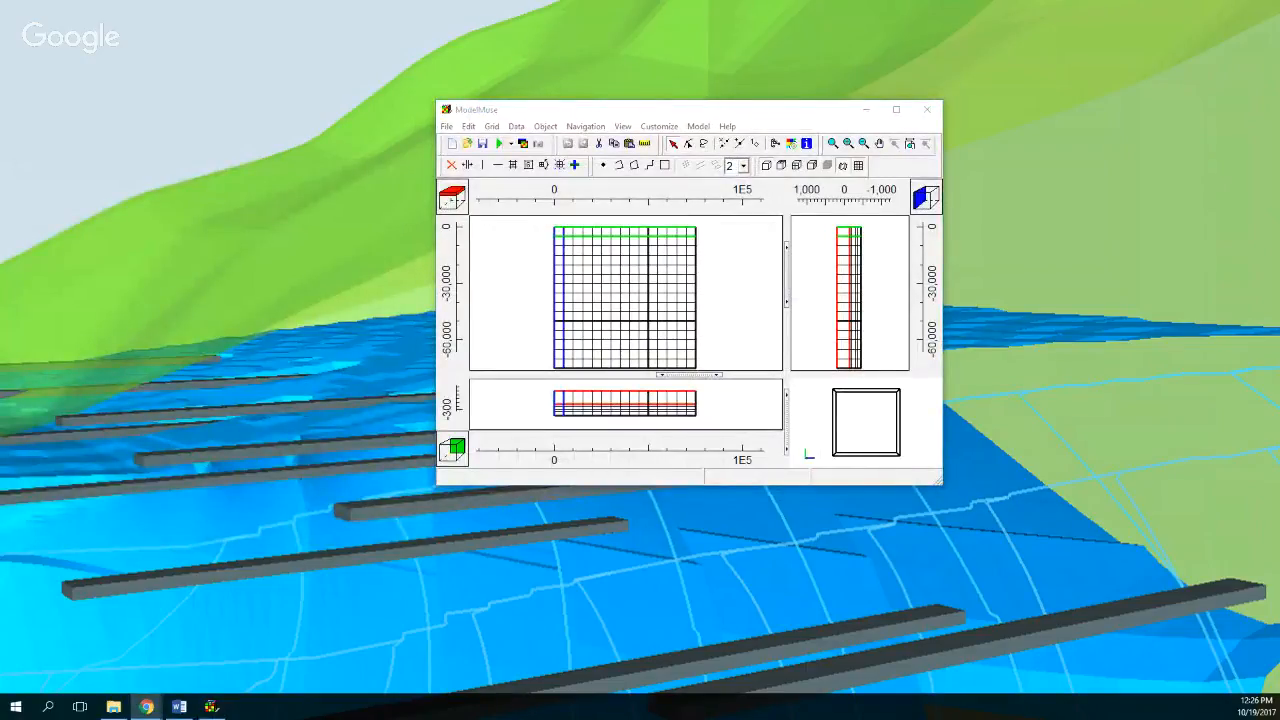
Maximize the main window and restore the default 2D view so the whole grid fills the panes
{"action": "key", "text": "alt+Tab"}
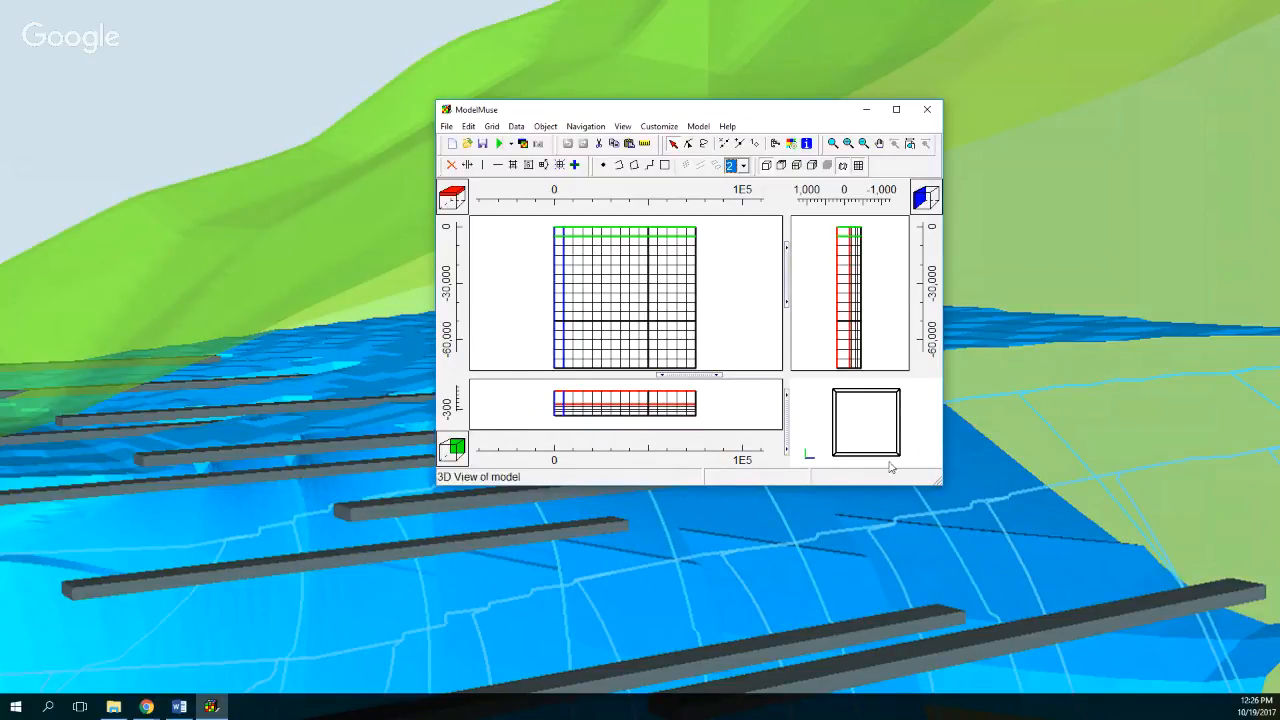
{"action": "left_click", "coordinate": [699, 126]}
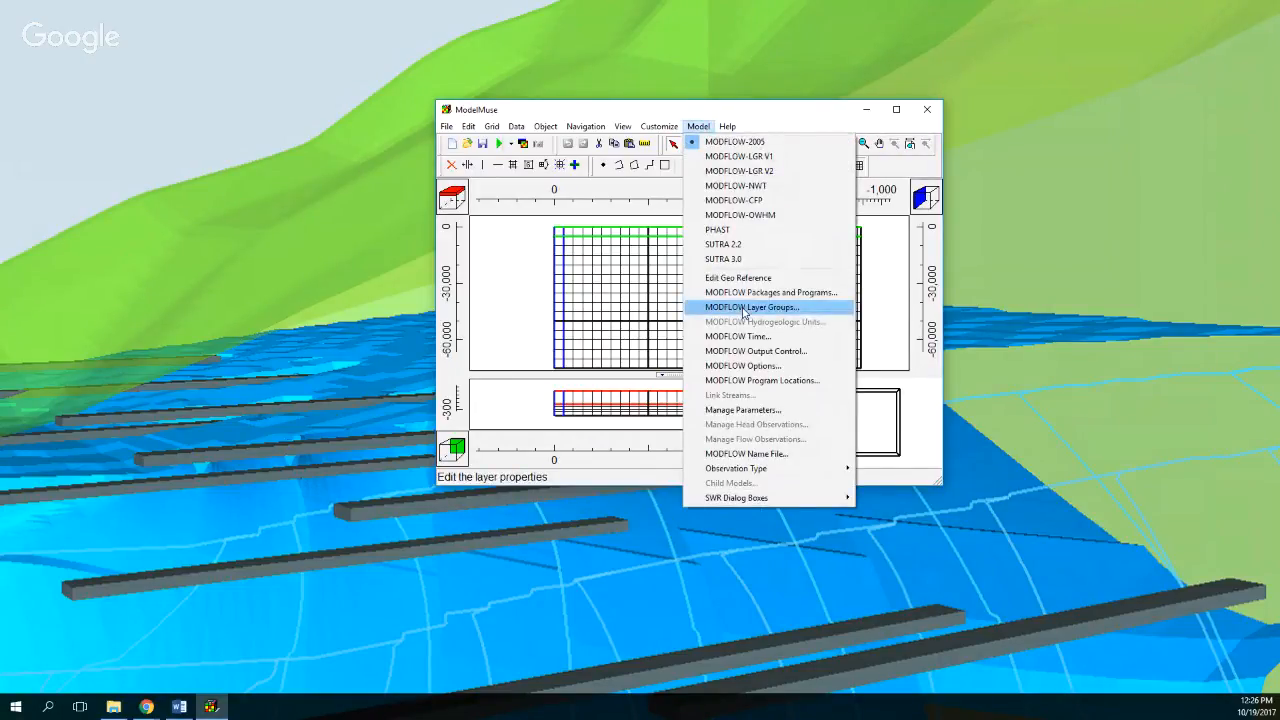
{"action": "left_click", "coordinate": [896, 109]}
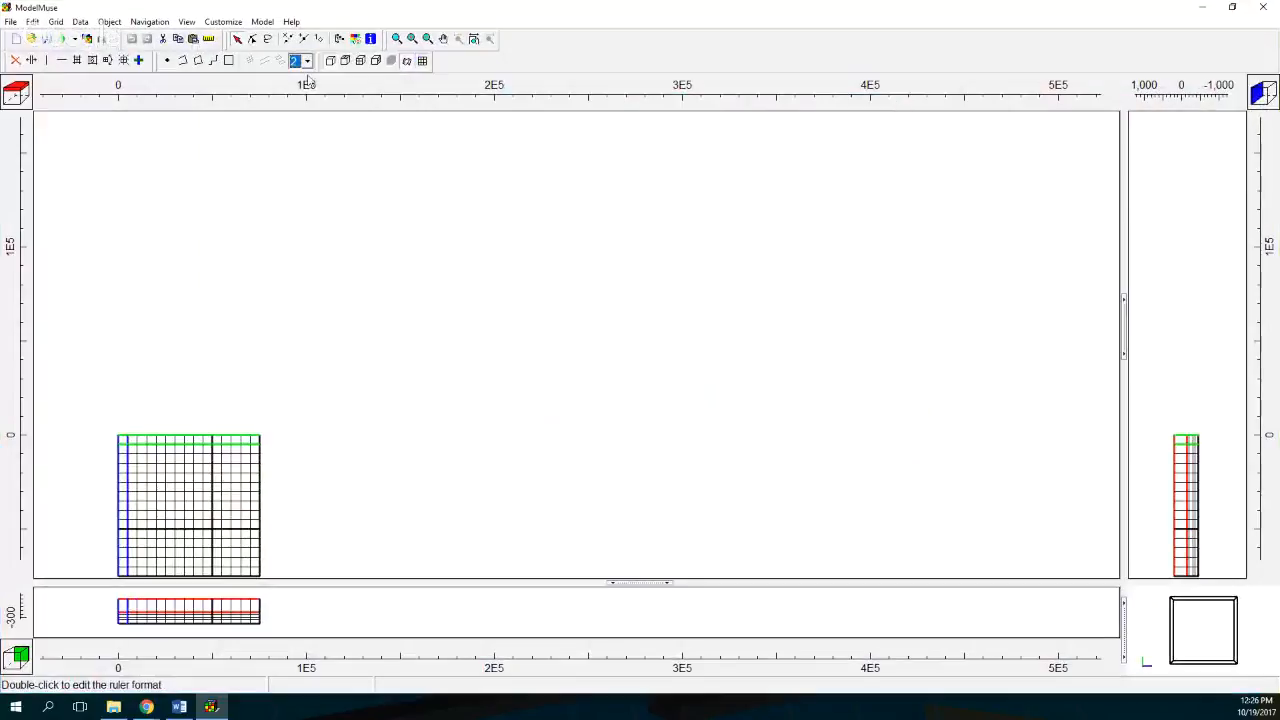
{"action": "left_click", "coordinate": [474, 38]}
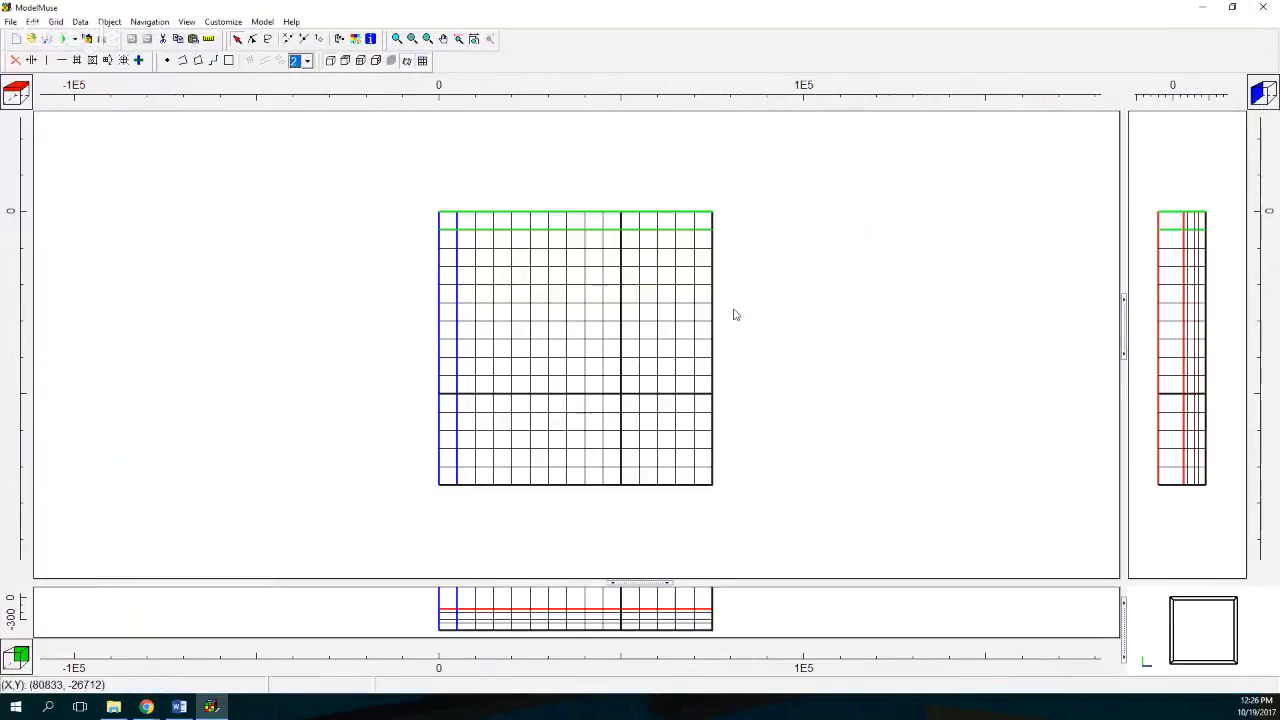
Set the layer type of the Upper_Aquitard layer group to Non-simulated
{"action": "left_click", "coordinate": [262, 21]}
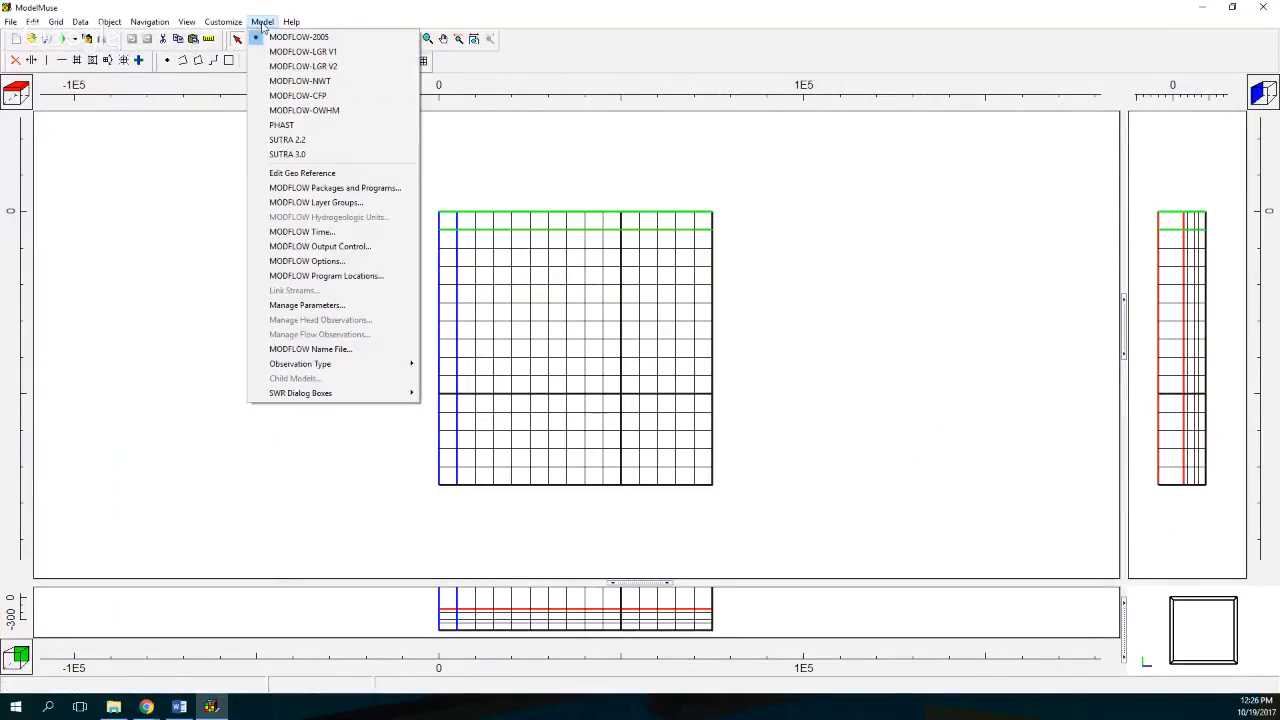
{"action": "left_click", "coordinate": [330, 203]}
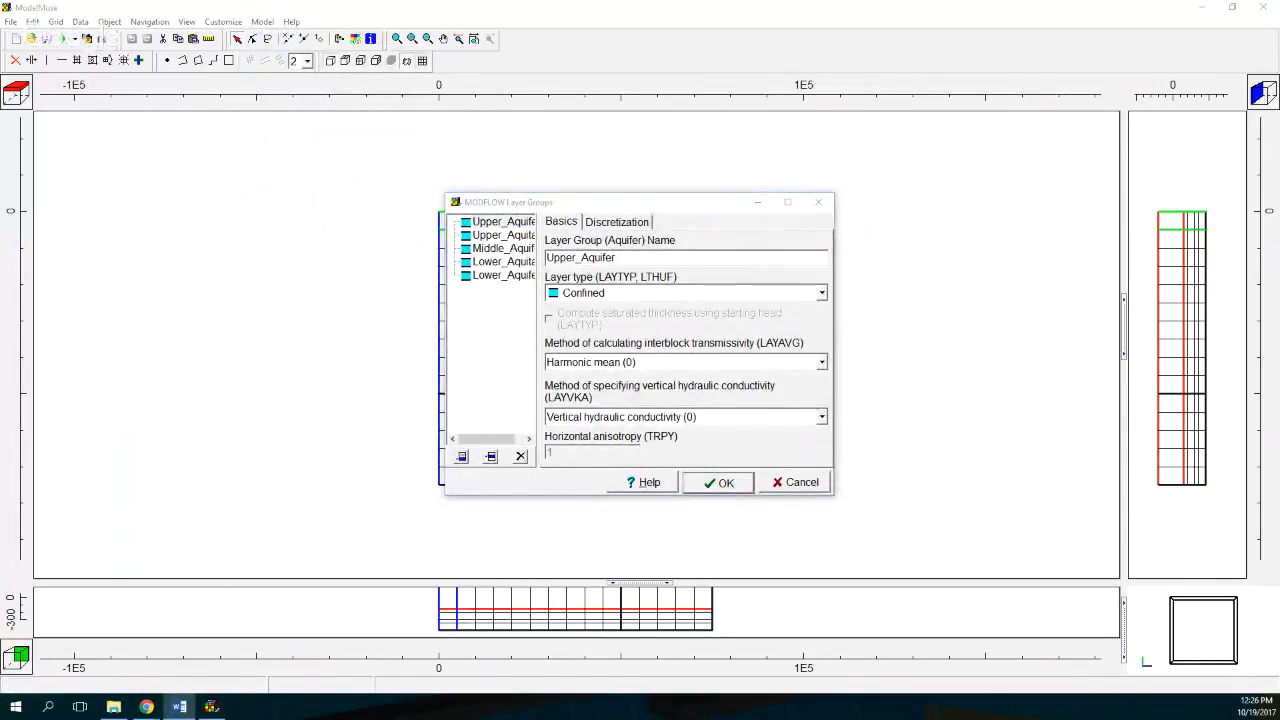
{"action": "left_click", "coordinate": [482, 238]}
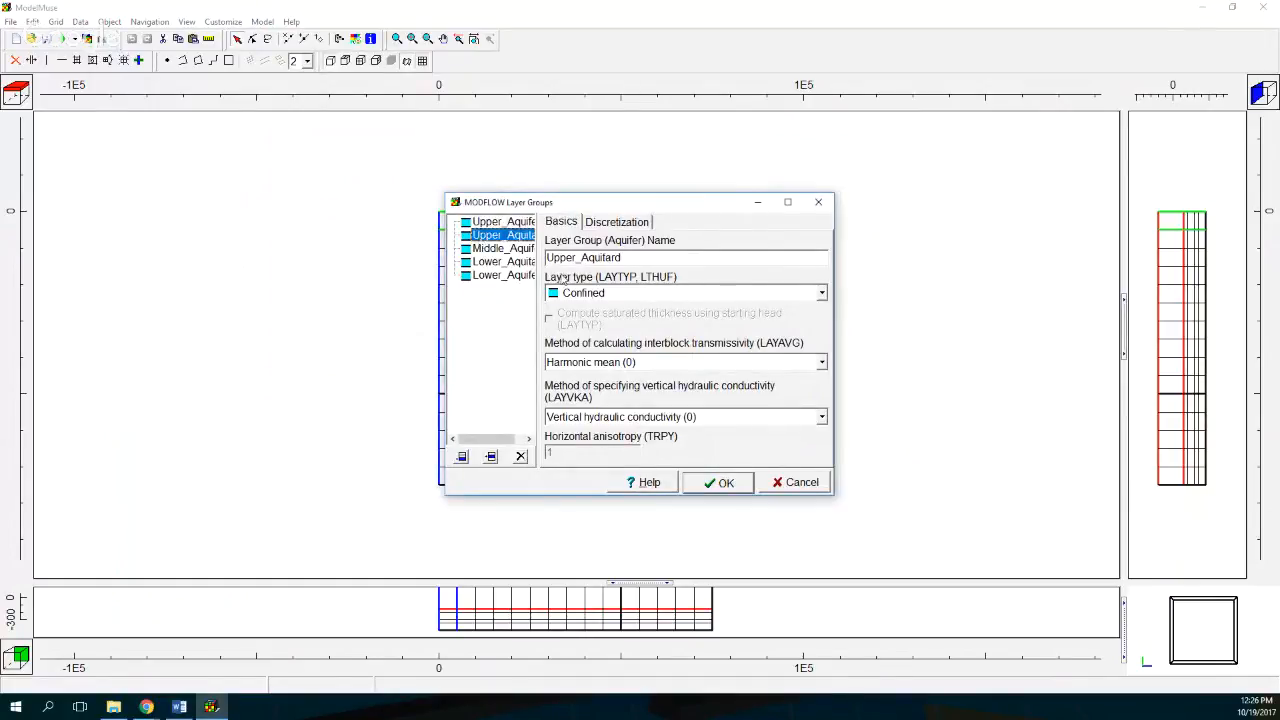
{"action": "left_click", "coordinate": [588, 293]}
{"action": "left_click", "coordinate": [594, 310]}
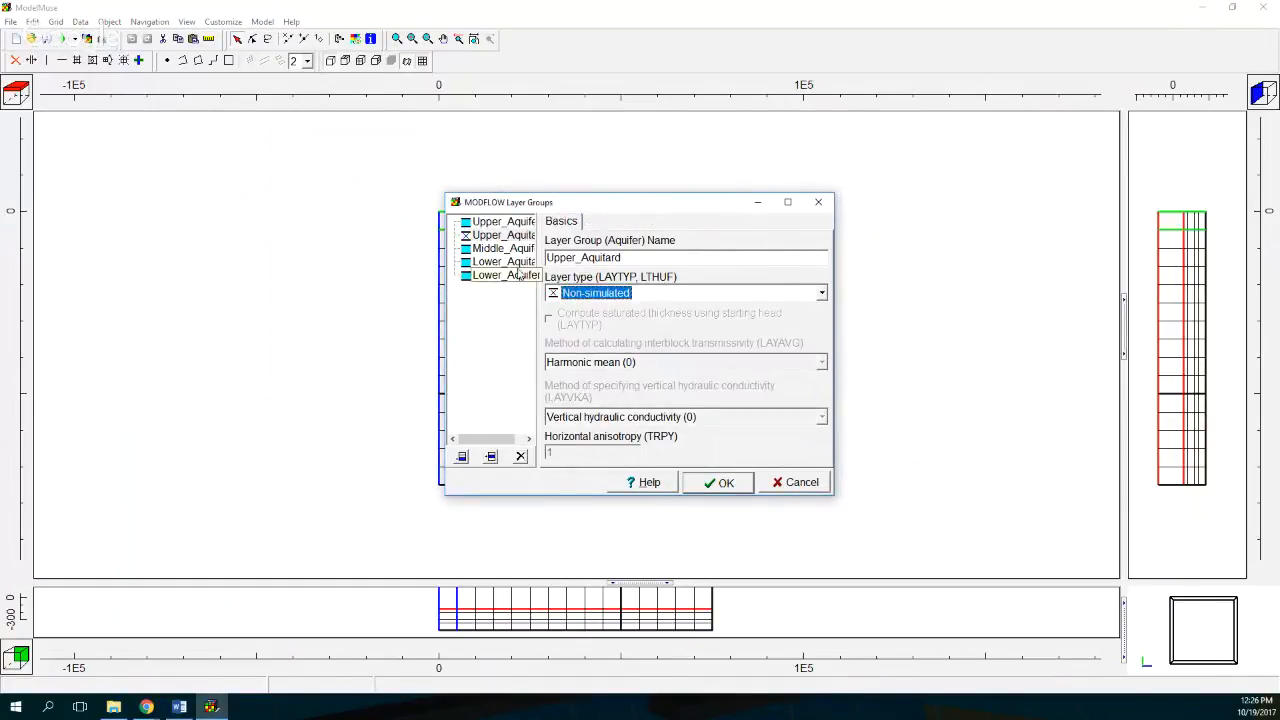
Set the layer type of the Lower_Aquitard layer group to Non-simulated and accept the layer group settings
{"action": "left_click", "coordinate": [503, 261]}
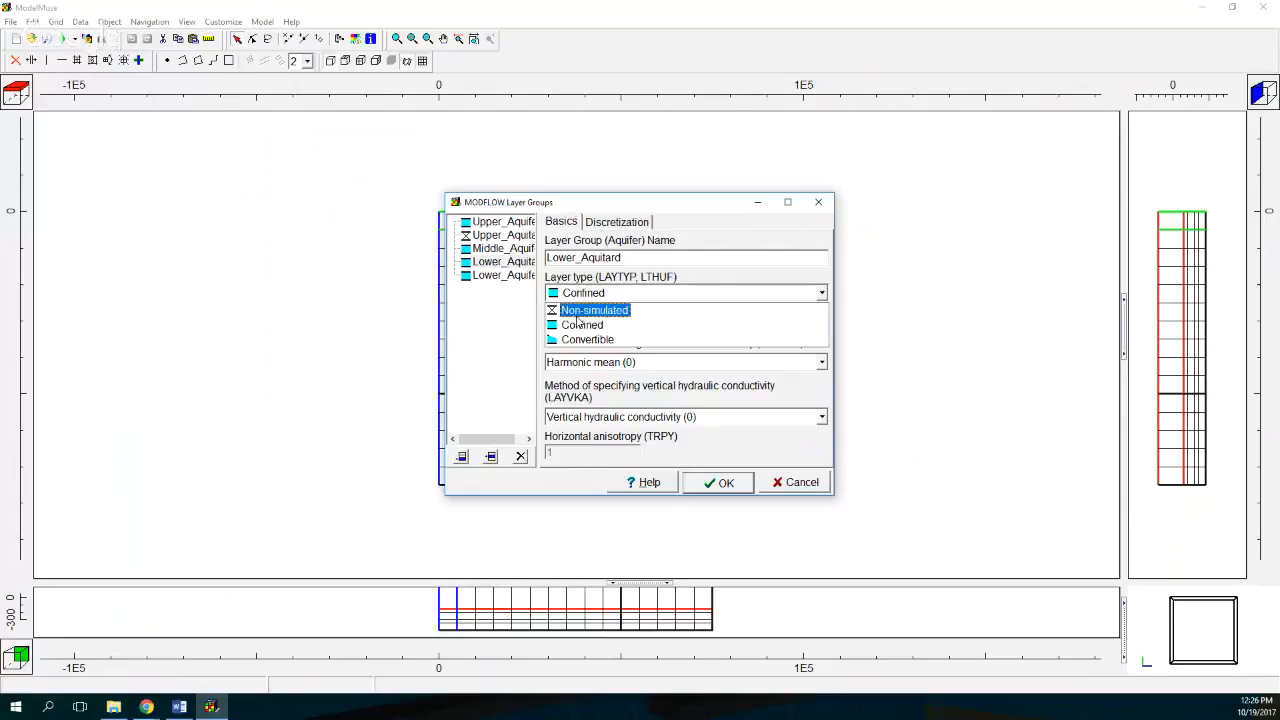
{"action": "left_click", "coordinate": [580, 311]}
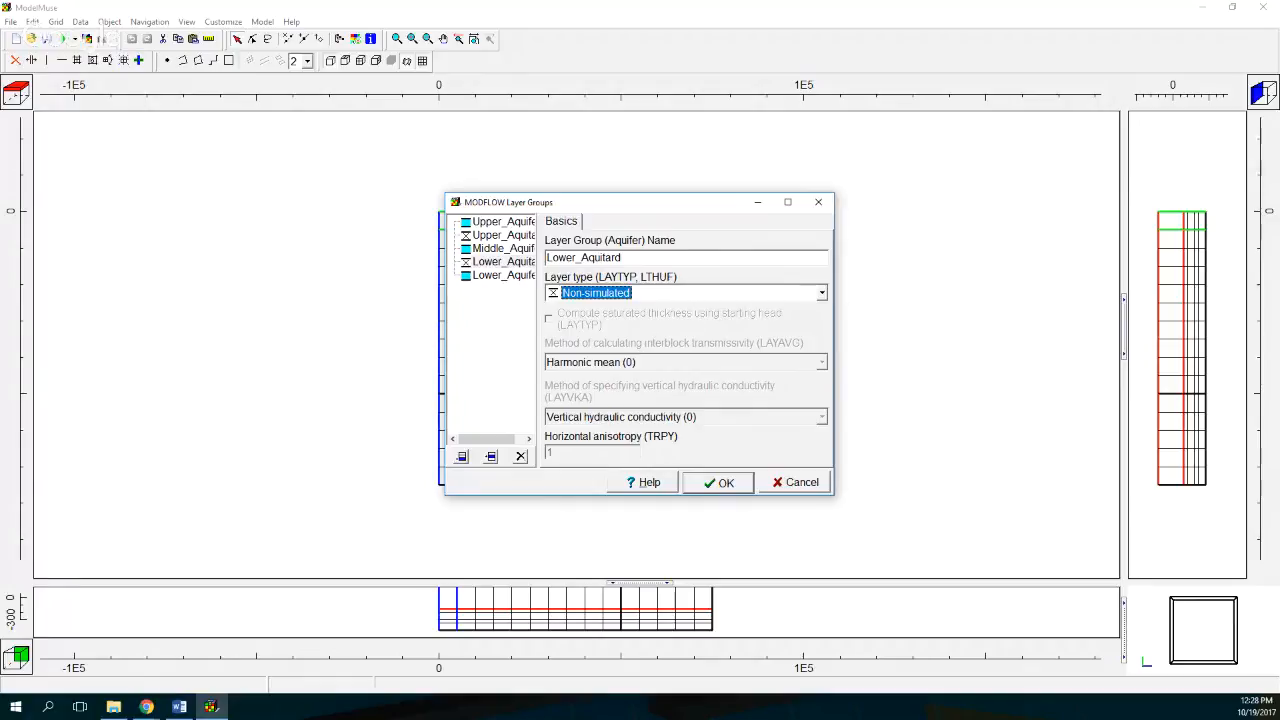
{"action": "key", "text": "alt+Tab"}
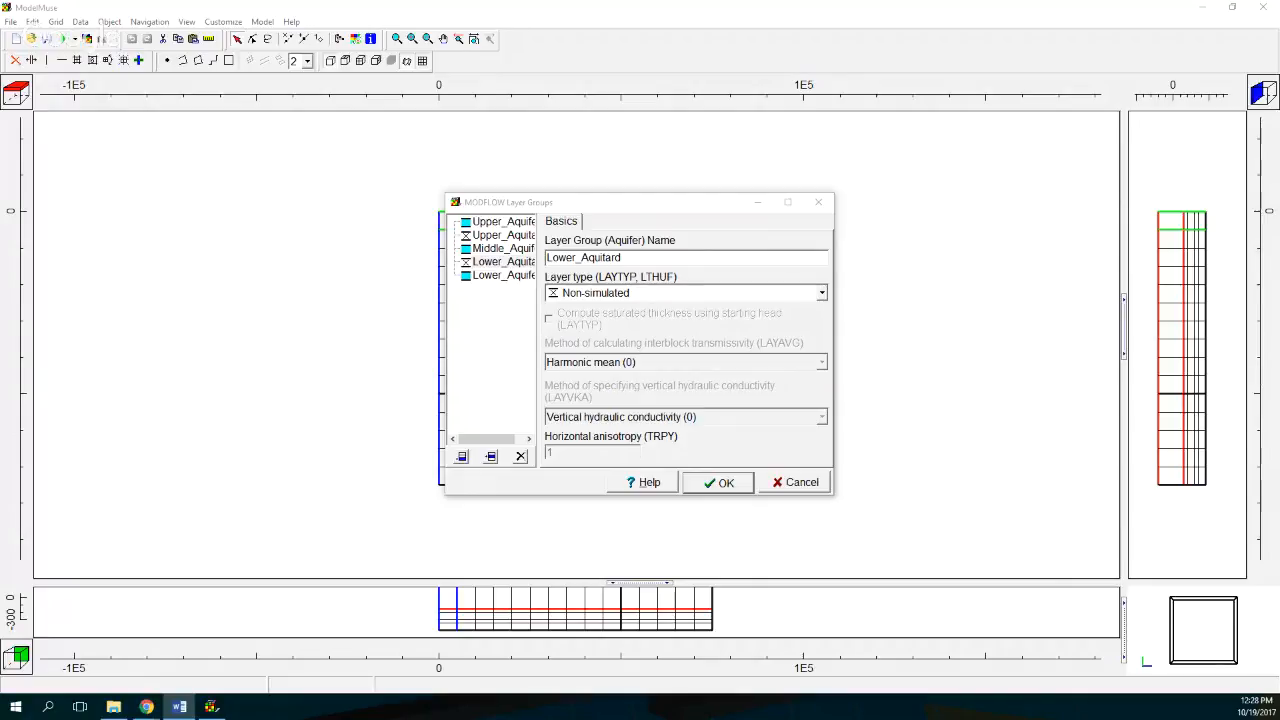
{"action": "left_click", "coordinate": [726, 484]}
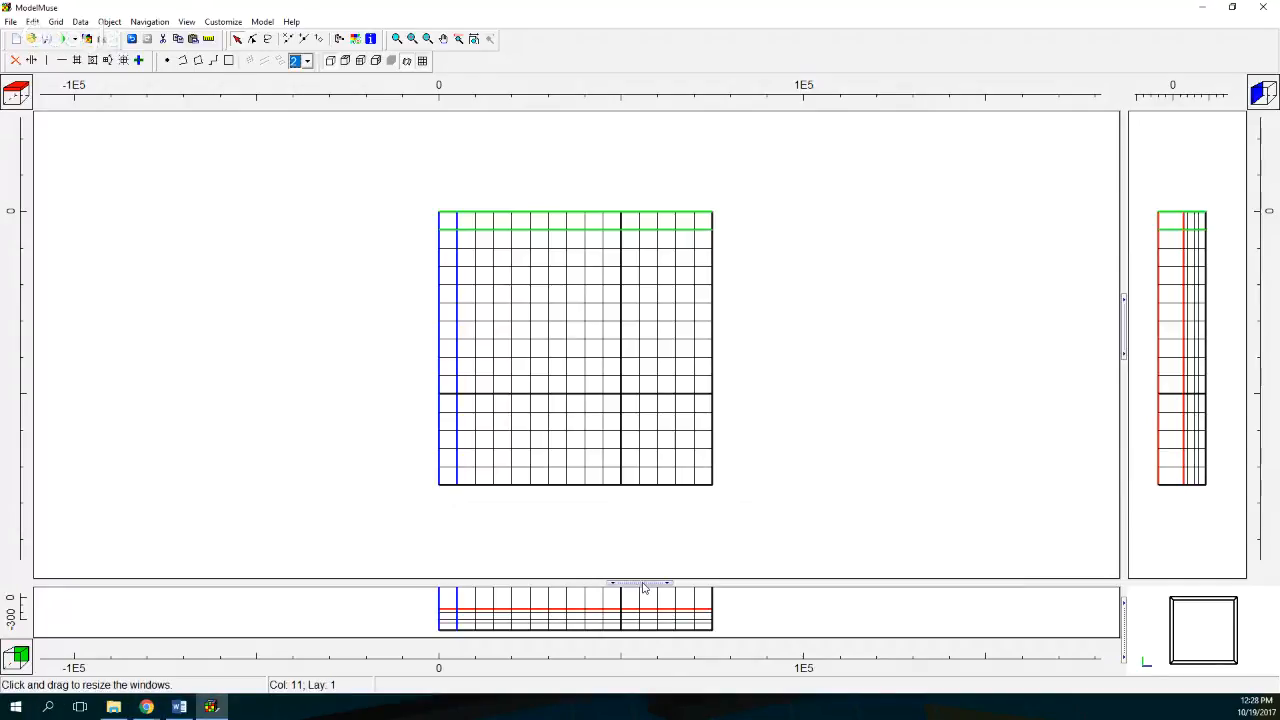
Enlarge the front view pane and zoom in on the grid's layers in cross section
{"action": "left_click_drag", "start_coordinate": [645, 582], "coordinate": [645, 471]}
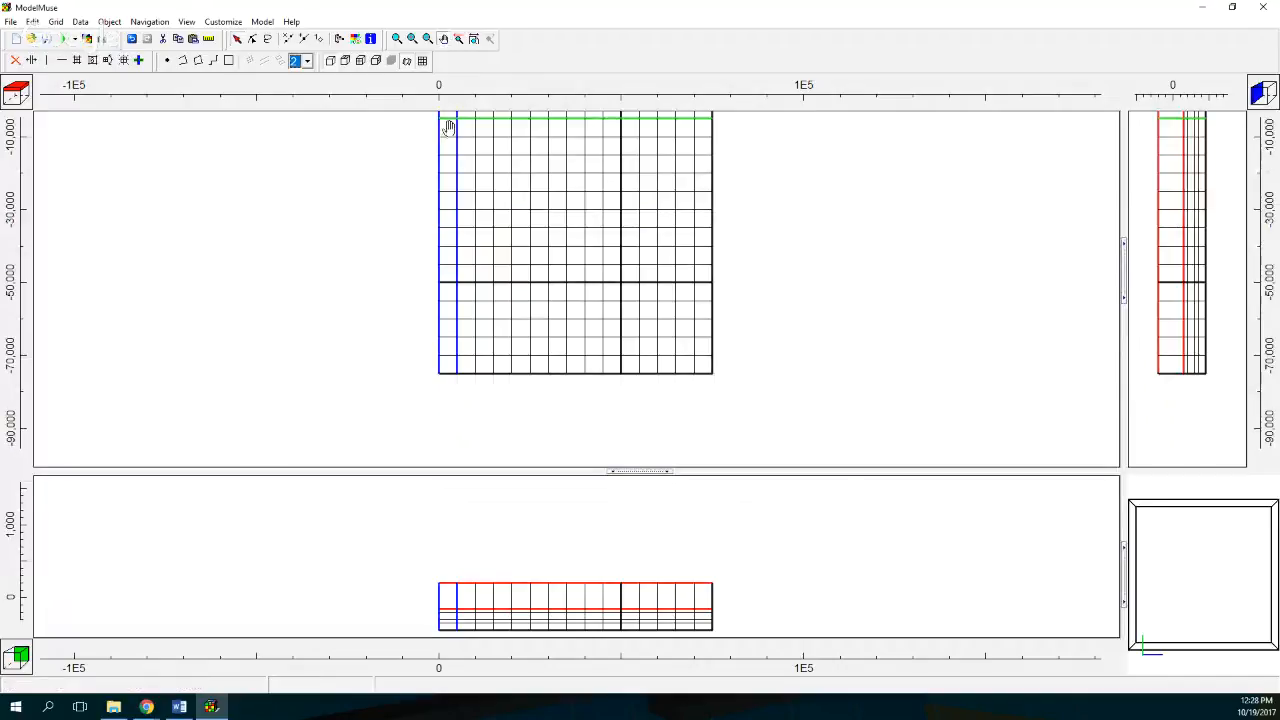
{"action": "left_click_drag", "start_coordinate": [566, 594], "coordinate": [580, 537]}
{"action": "scroll", "coordinate": [580, 535], "scroll_direction": "up", "scroll_amount": 2}
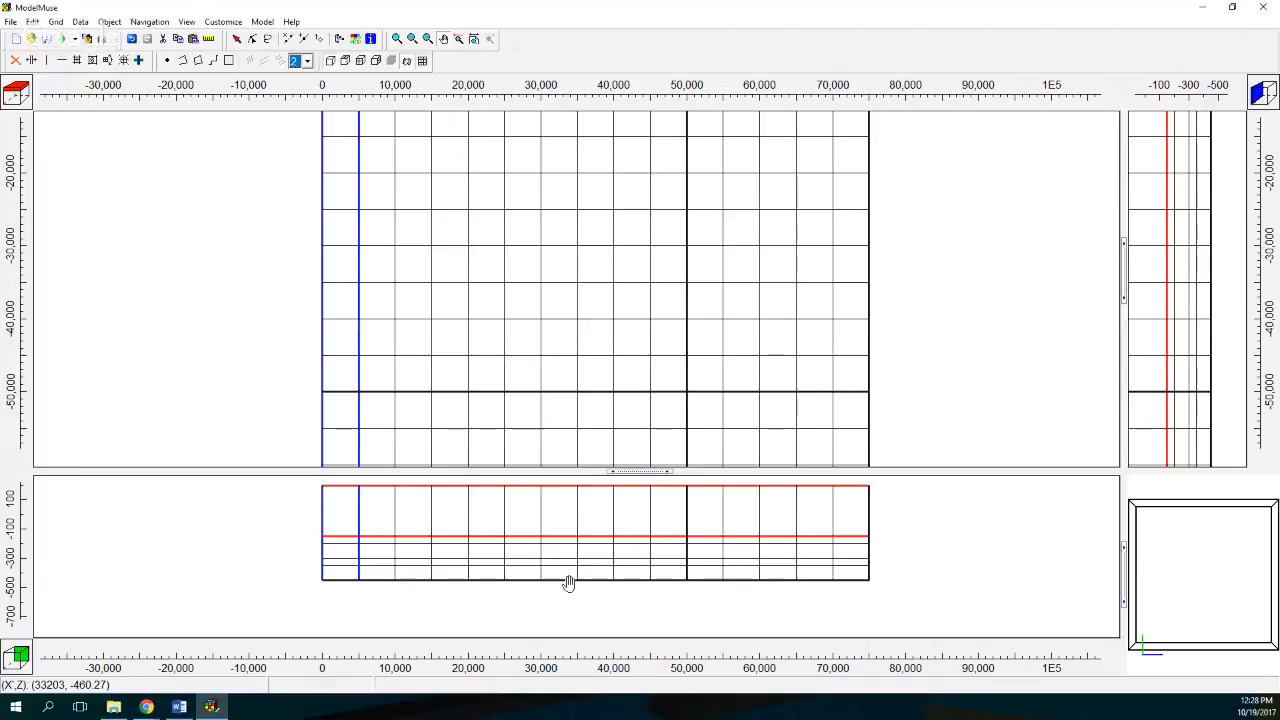
{"action": "left_click", "coordinate": [79, 22]}
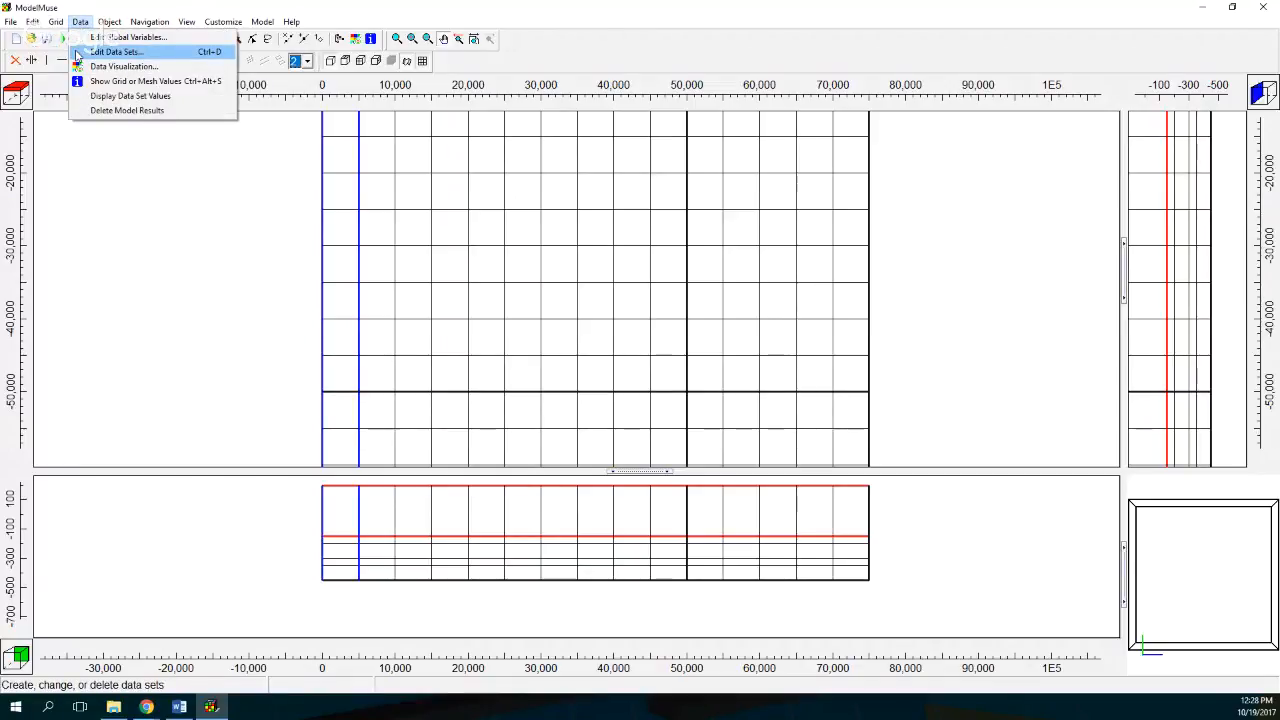
{"action": "left_click", "coordinate": [78, 52]}
{"action": "left_click", "coordinate": [435, 206]}
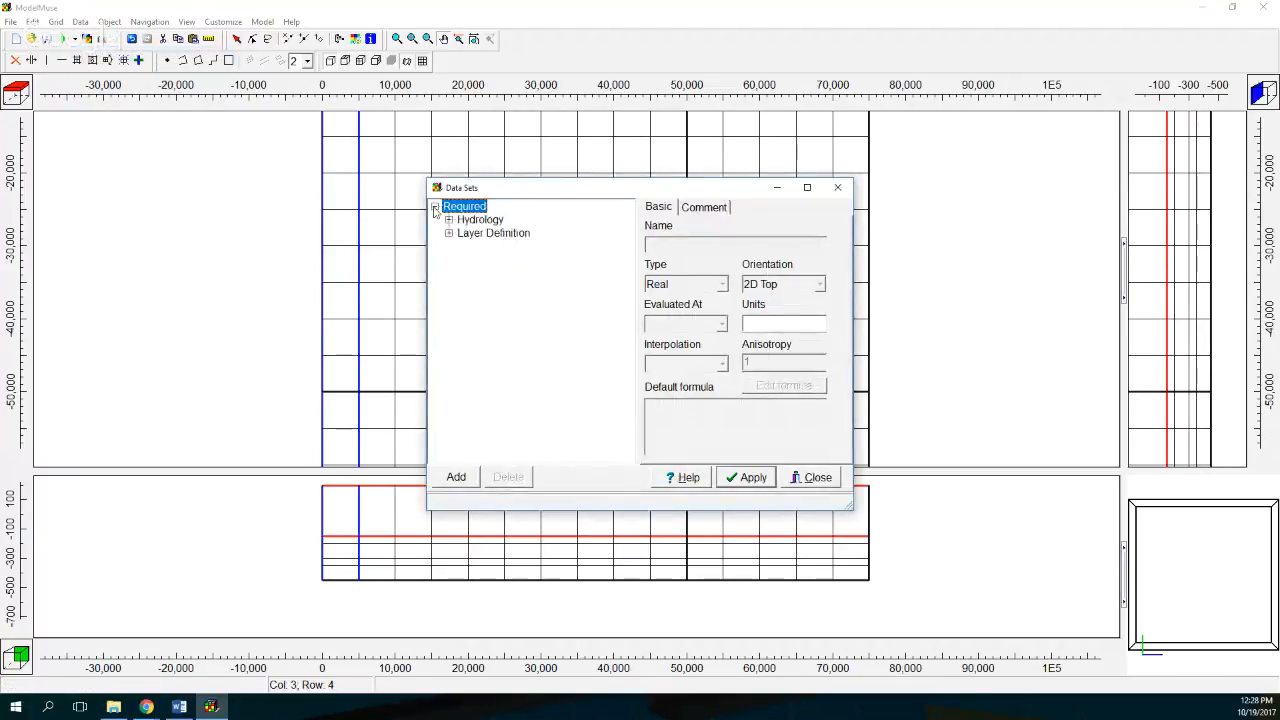
{"action": "left_click", "coordinate": [449, 220]}
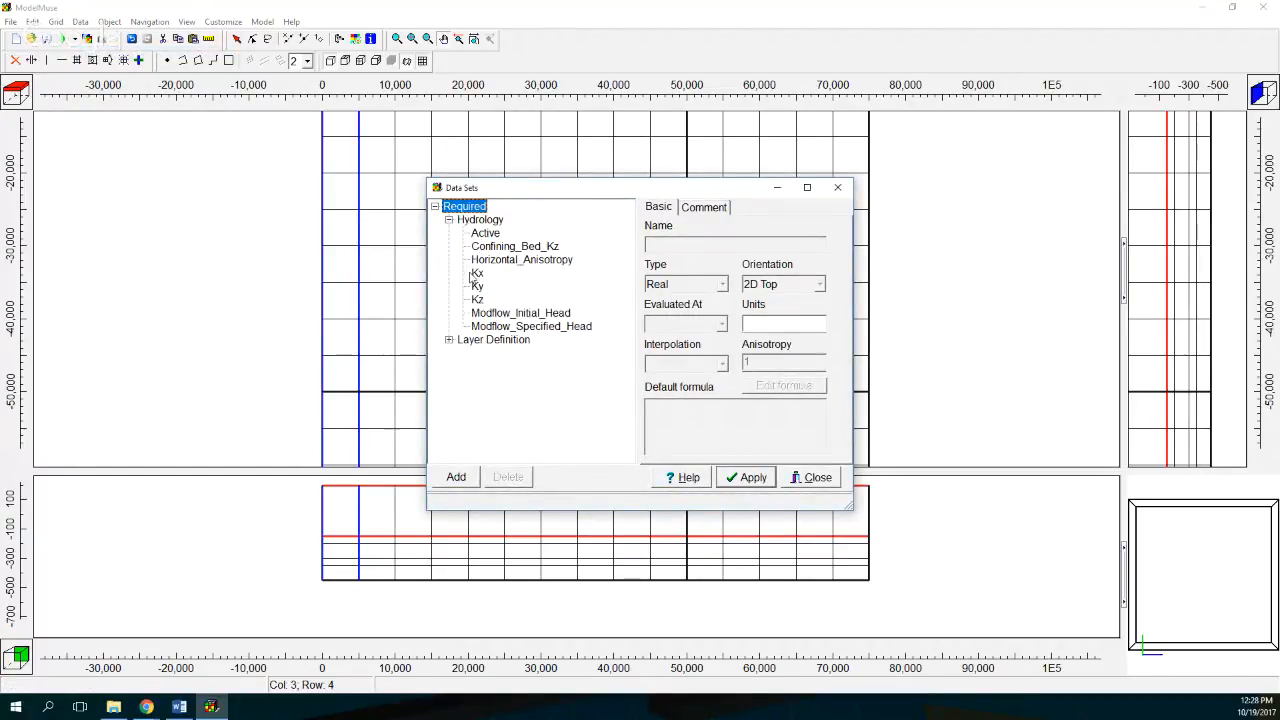
{"action": "left_click", "coordinate": [477, 274]}
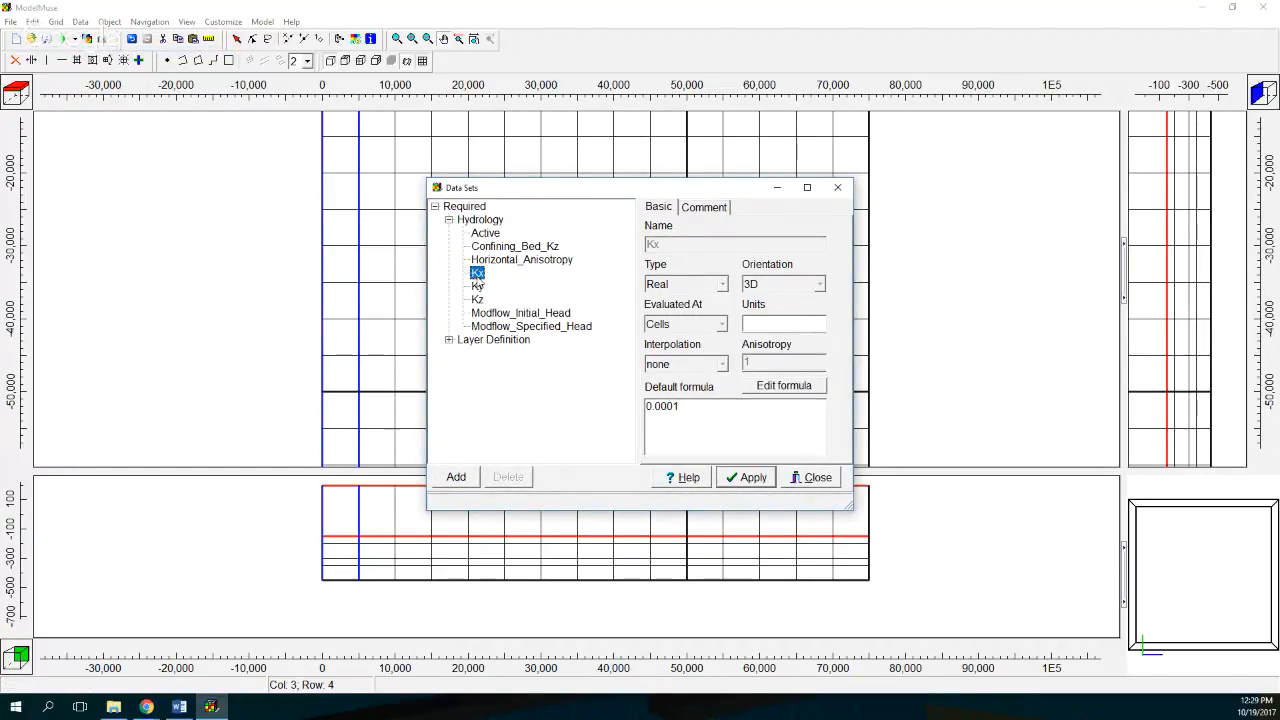
{"action": "left_click", "coordinate": [792, 389]}
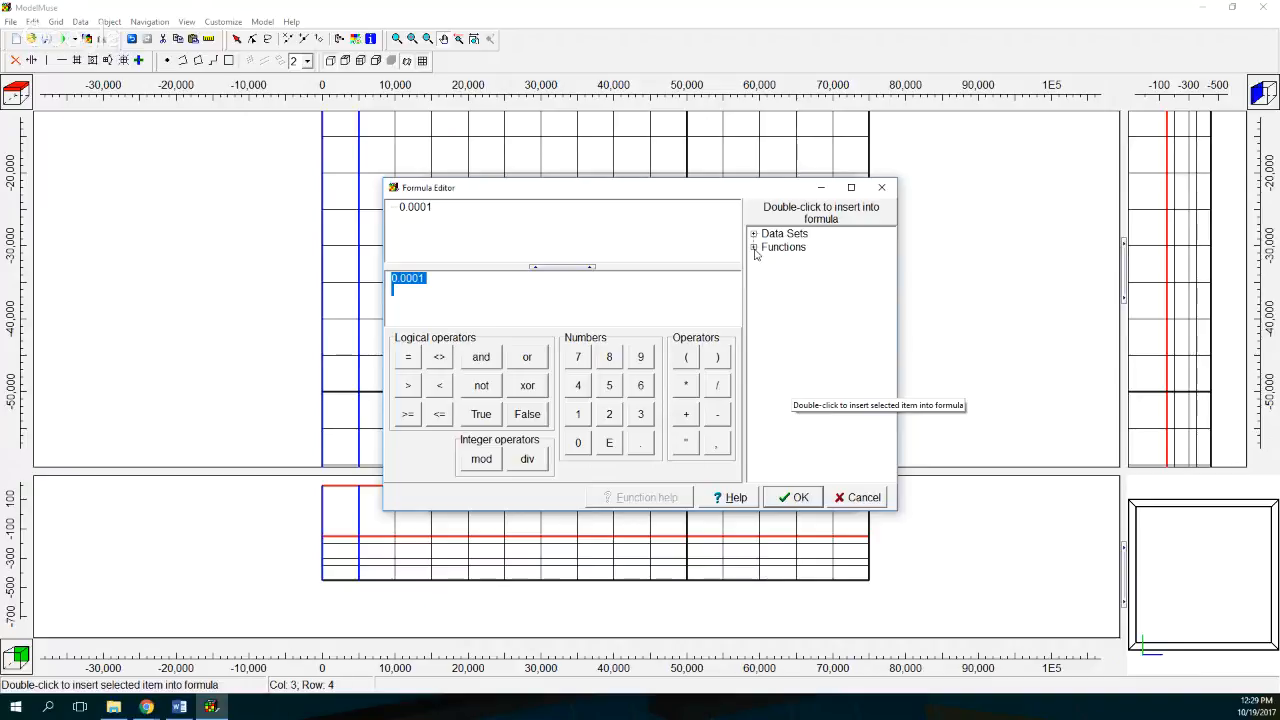
{"action": "left_click", "coordinate": [754, 248]}
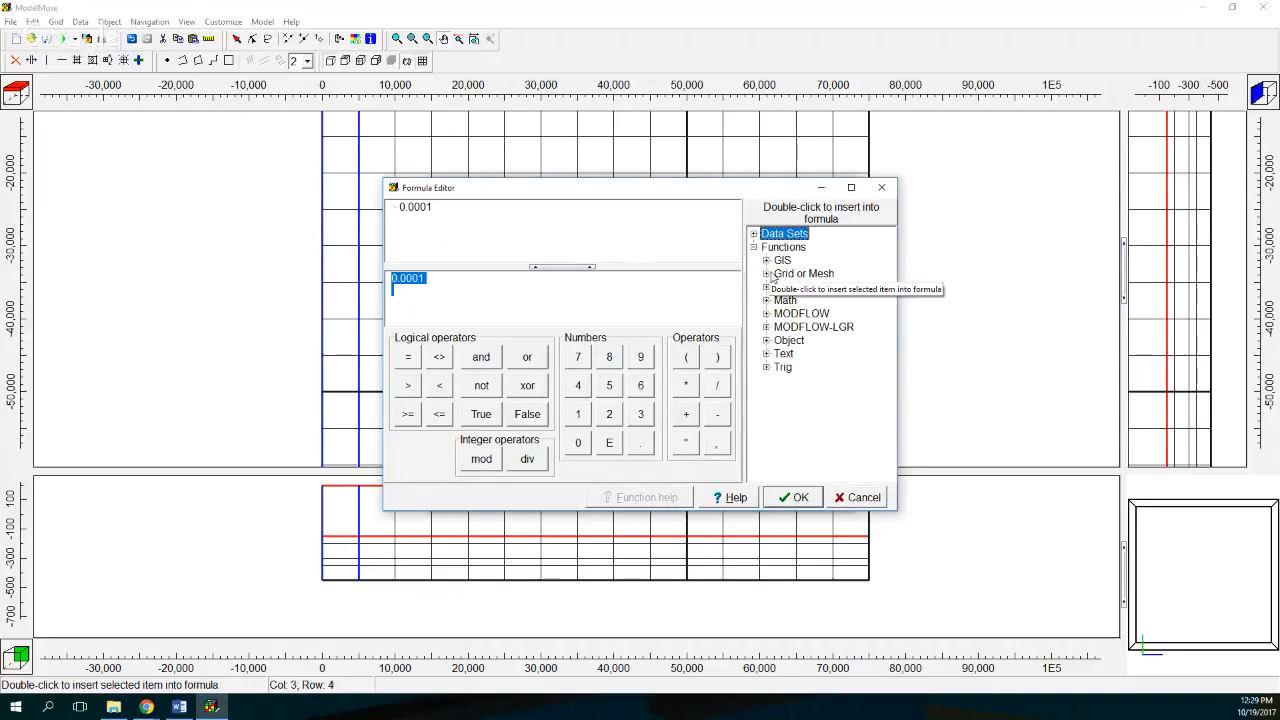
{"action": "left_click", "coordinate": [766, 287]}
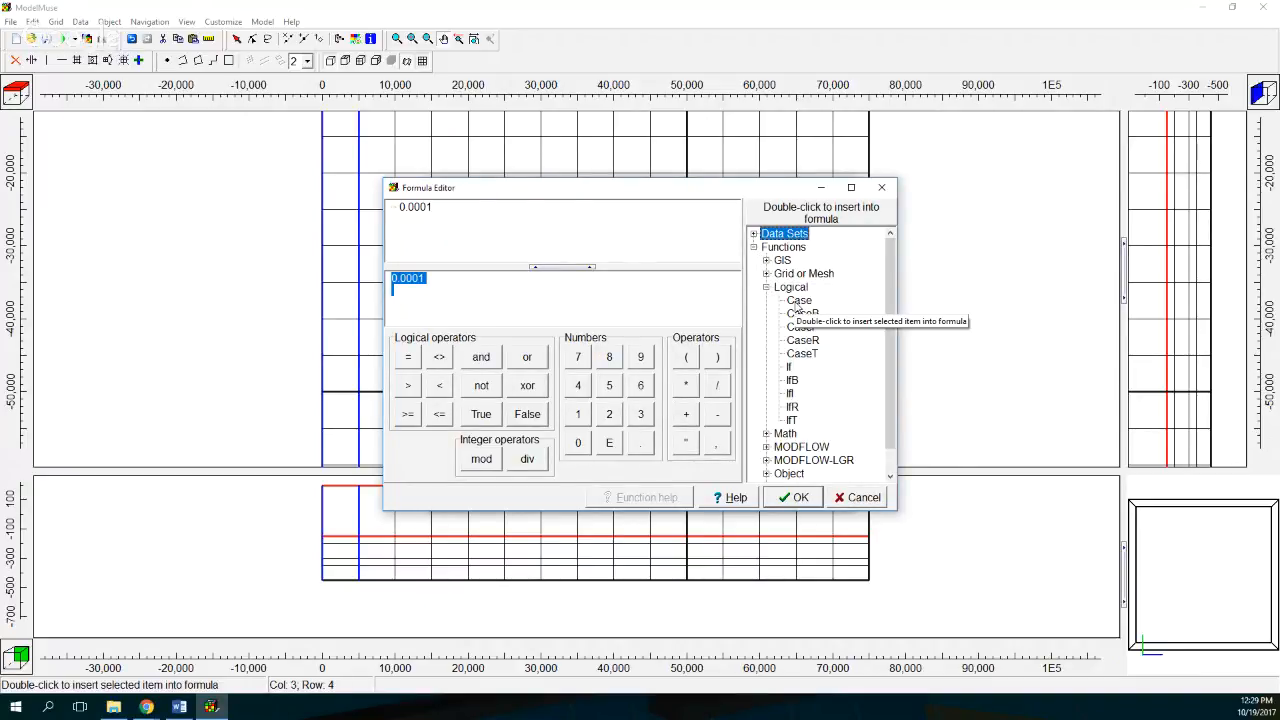
{"action": "double_click", "coordinate": [798, 303]}
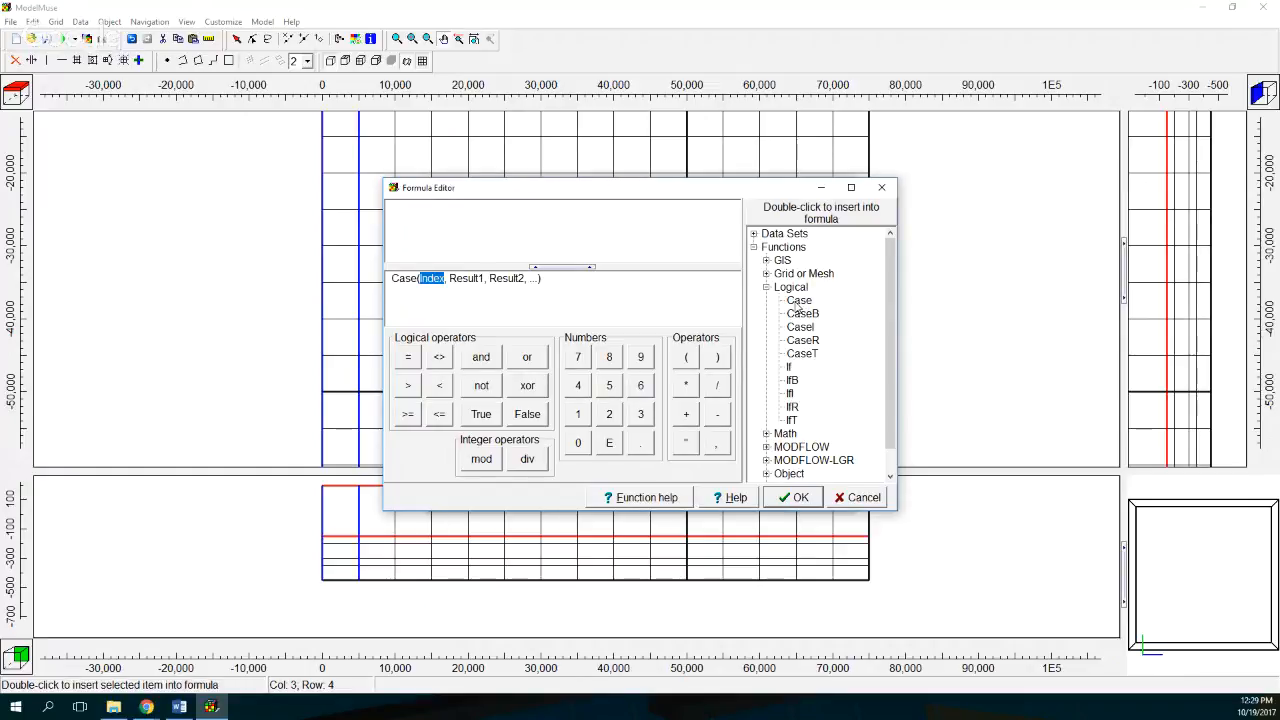
{"action": "left_click", "coordinate": [881, 187]}
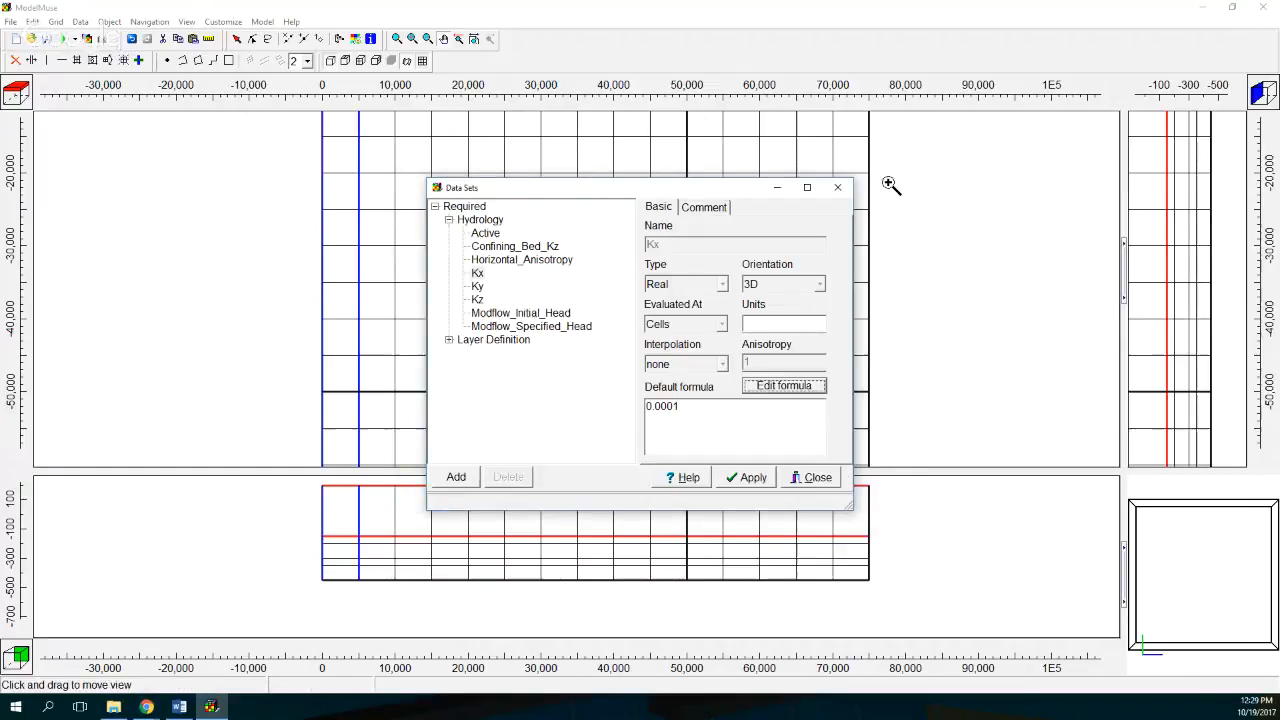
{"action": "left_click", "coordinate": [478, 273]}
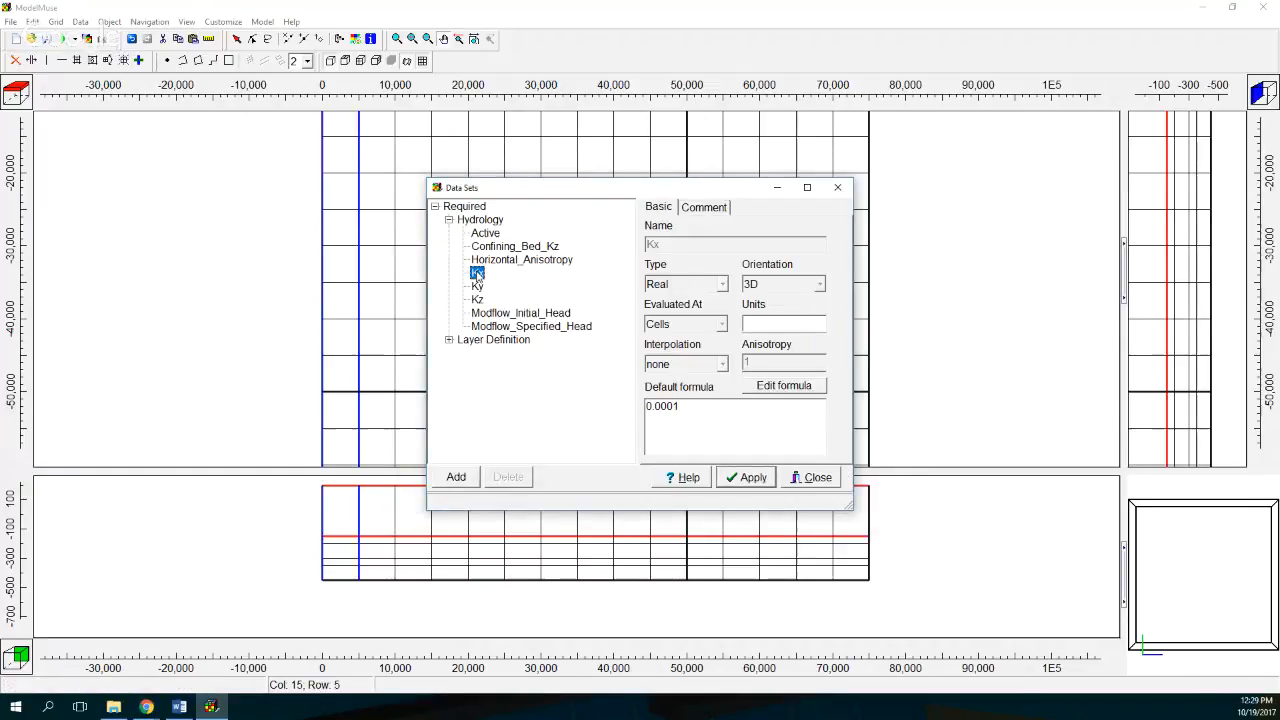
{"action": "left_click", "coordinate": [835, 190]}
Replace the default formula of the required hydrology data set Kx with the logical Case function
{"action": "left_click", "coordinate": [80, 21]}
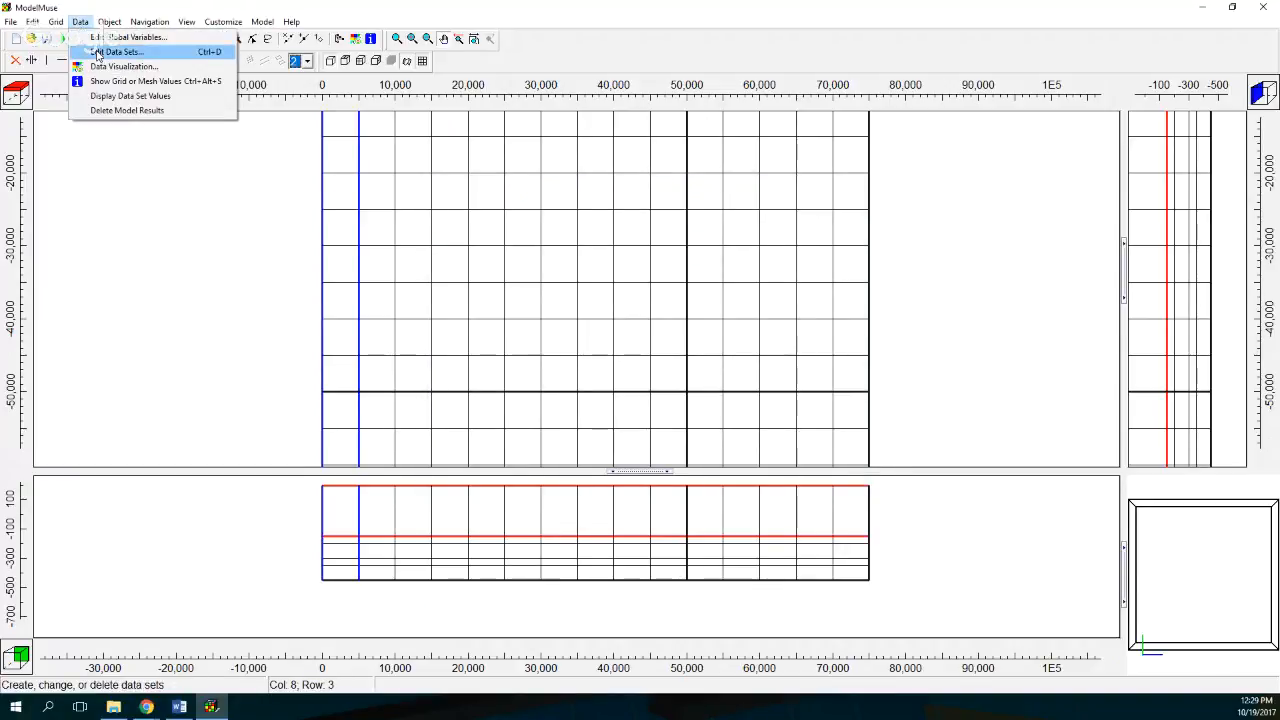
{"action": "left_click", "coordinate": [97, 53]}
{"action": "left_click", "coordinate": [449, 220]}
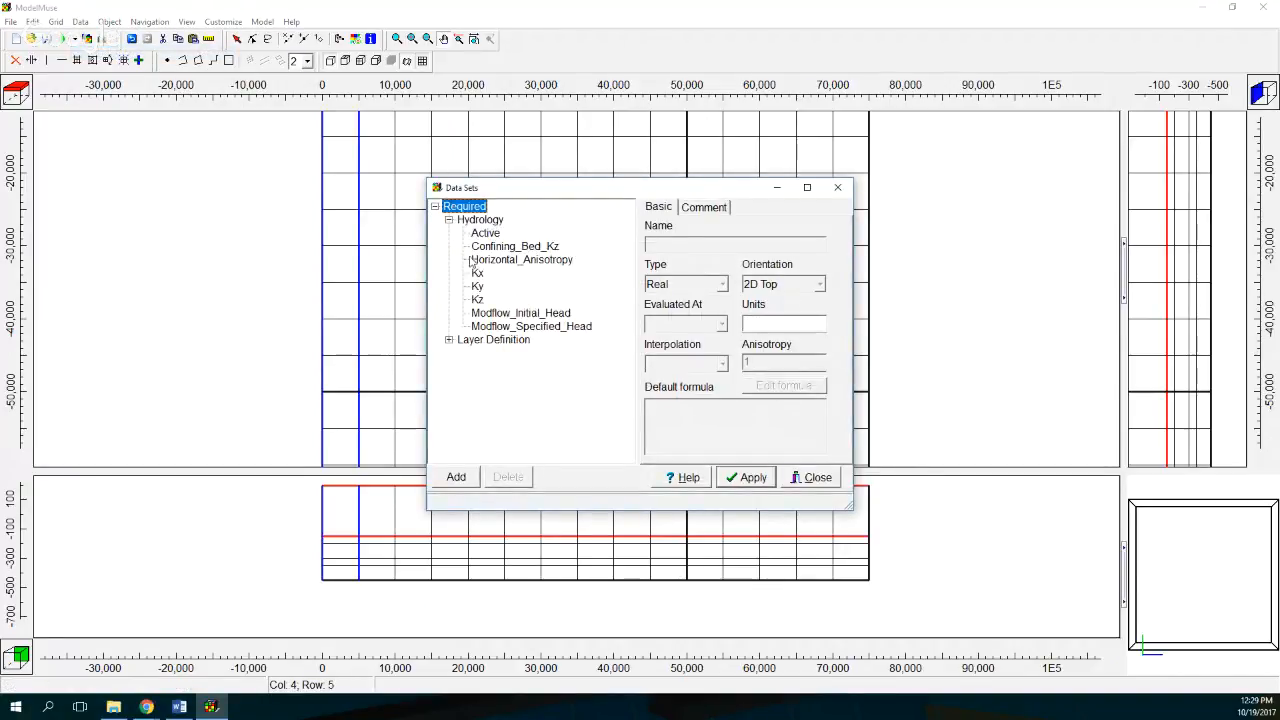
{"action": "left_click", "coordinate": [477, 273]}
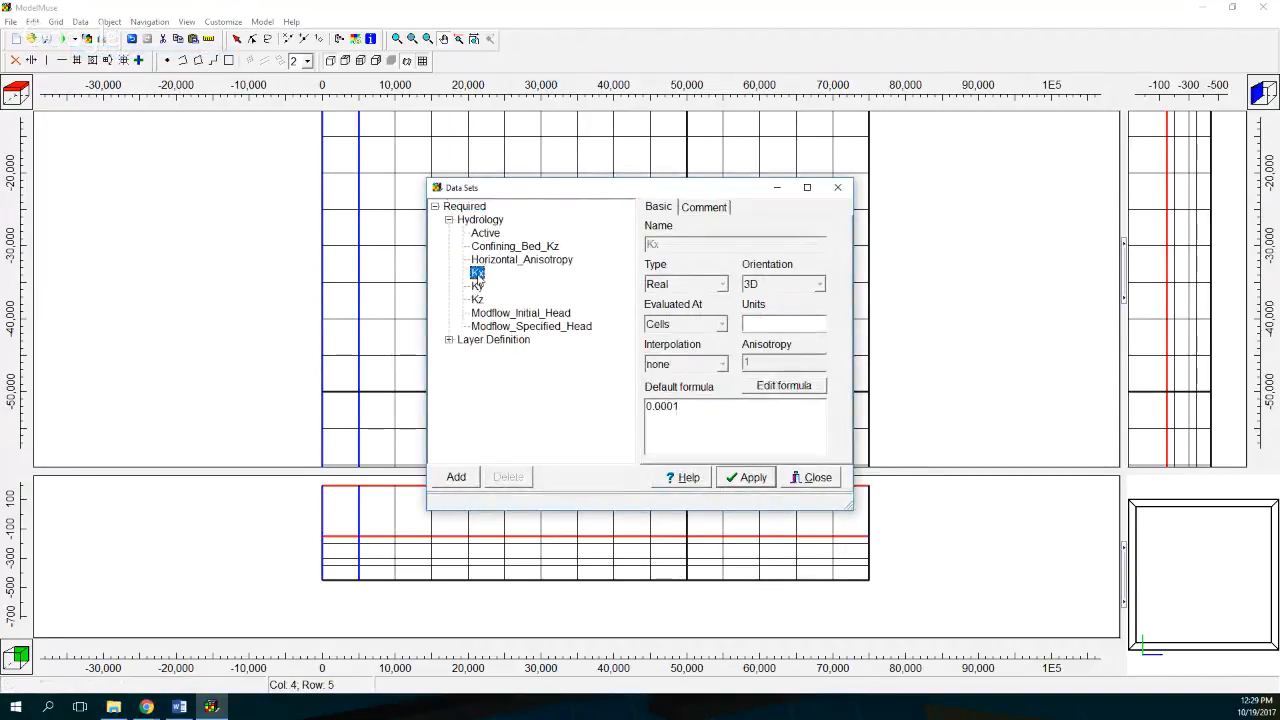
{"action": "left_click", "coordinate": [805, 392]}
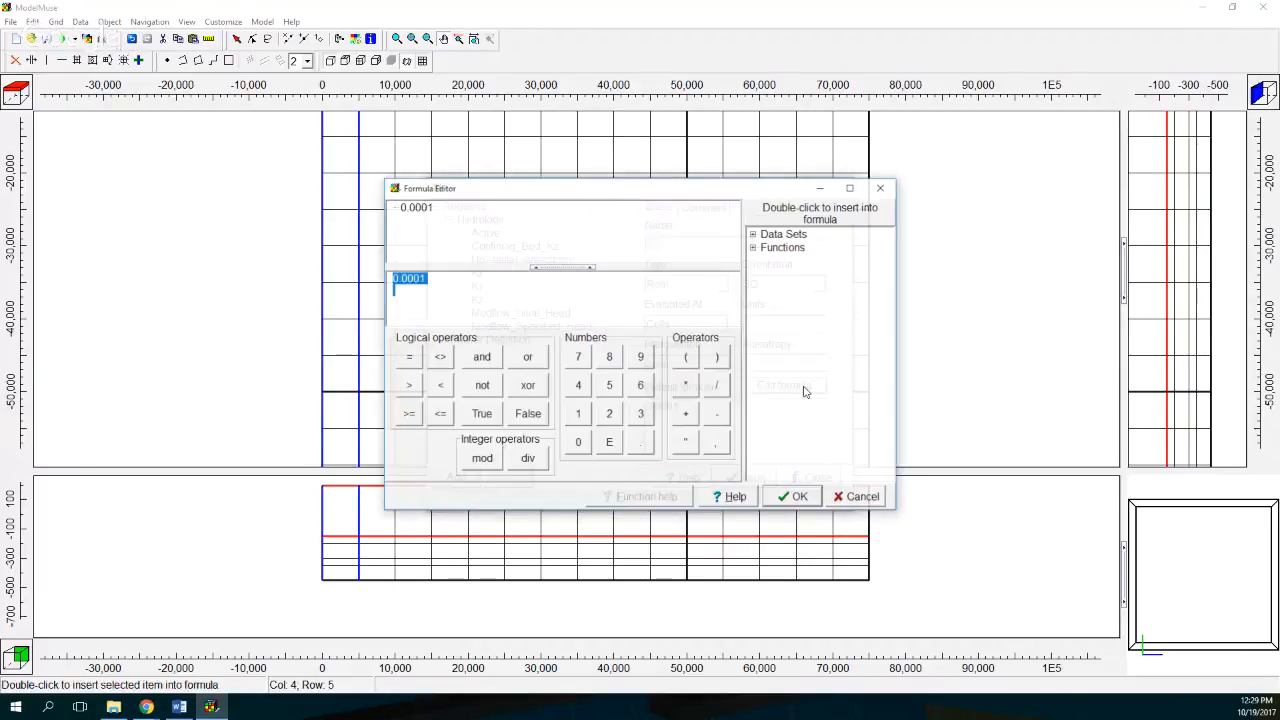
{"action": "double_click", "coordinate": [784, 234]}
{"action": "left_click", "coordinate": [766, 248]}
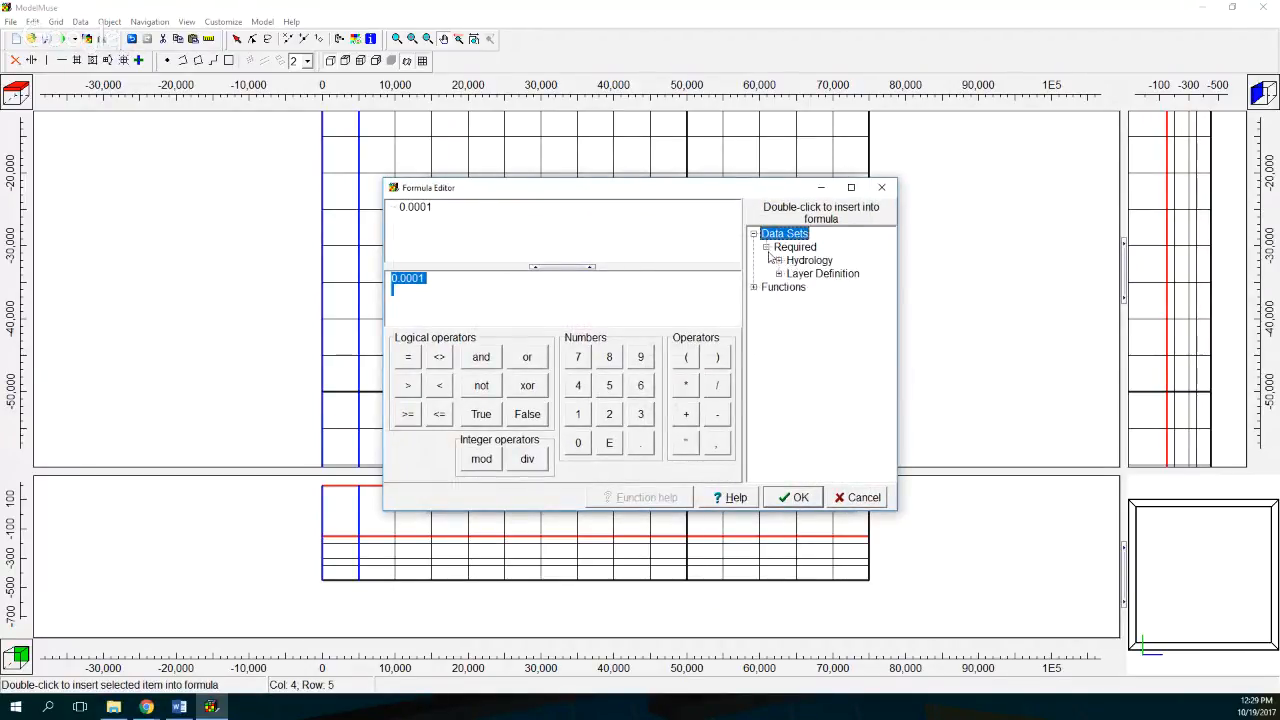
{"action": "left_click", "coordinate": [778, 260]}
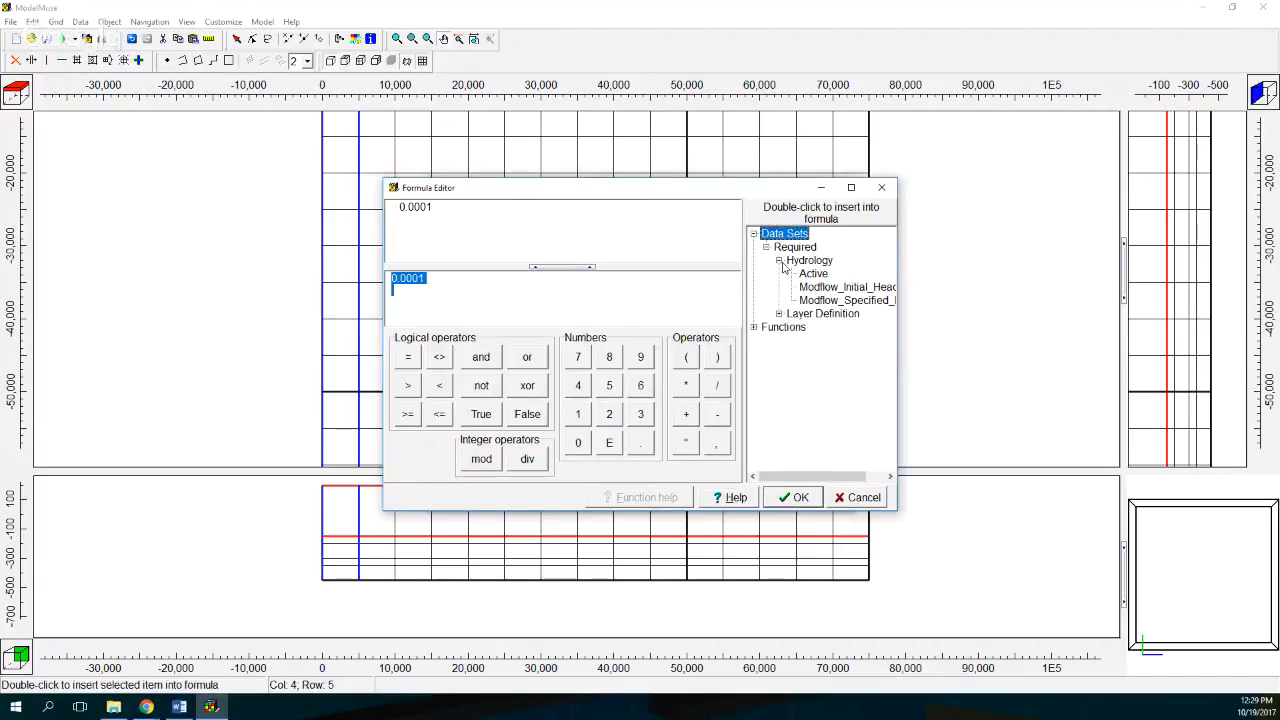
{"action": "left_click", "coordinate": [778, 260]}
{"action": "left_click", "coordinate": [753, 233]}
{"action": "left_click", "coordinate": [753, 247]}
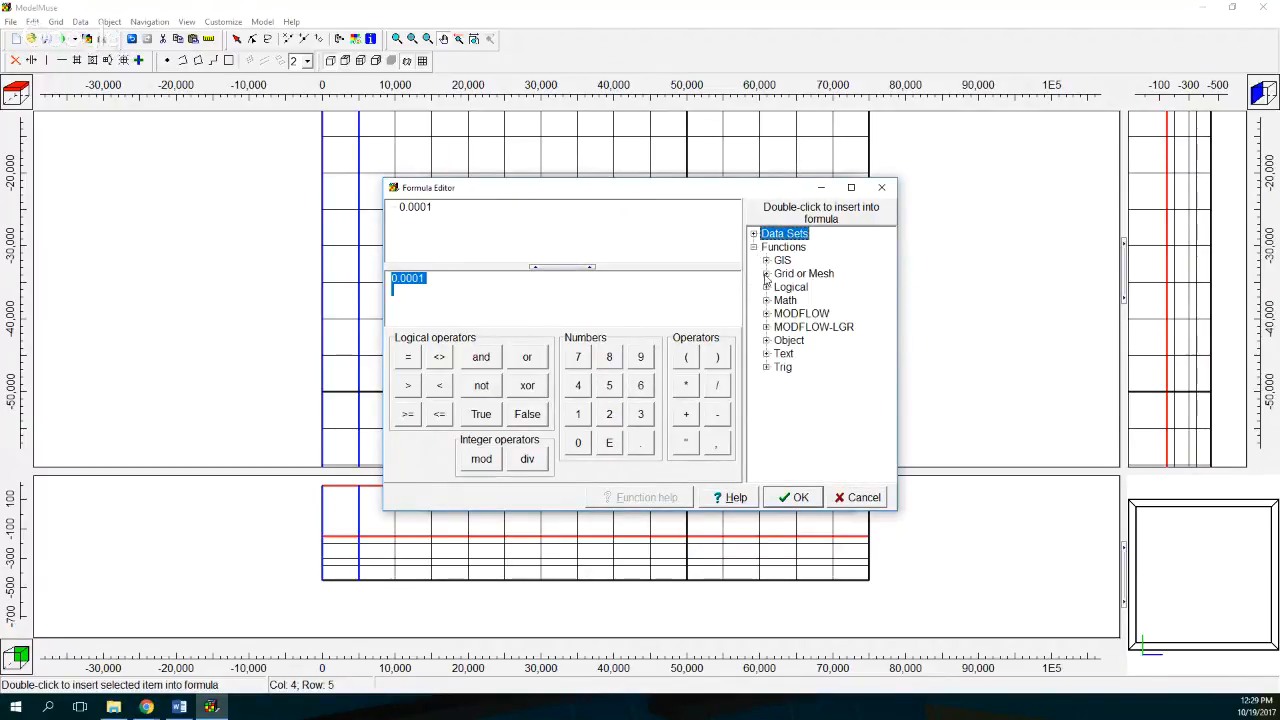
{"action": "left_click", "coordinate": [766, 287]}
{"action": "double_click", "coordinate": [799, 300]}
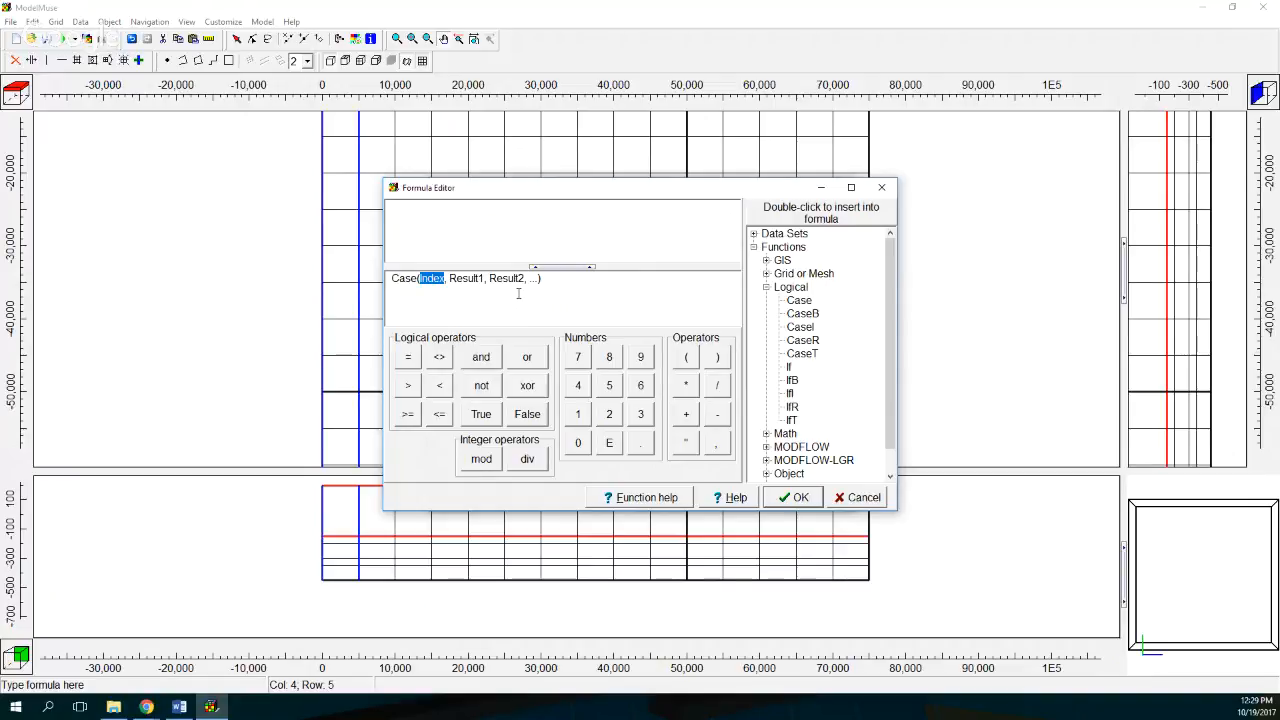
Use the Layer function as the index of the Kx Case formula and enter 0.001 as its first result
{"action": "left_click", "coordinate": [766, 273]}
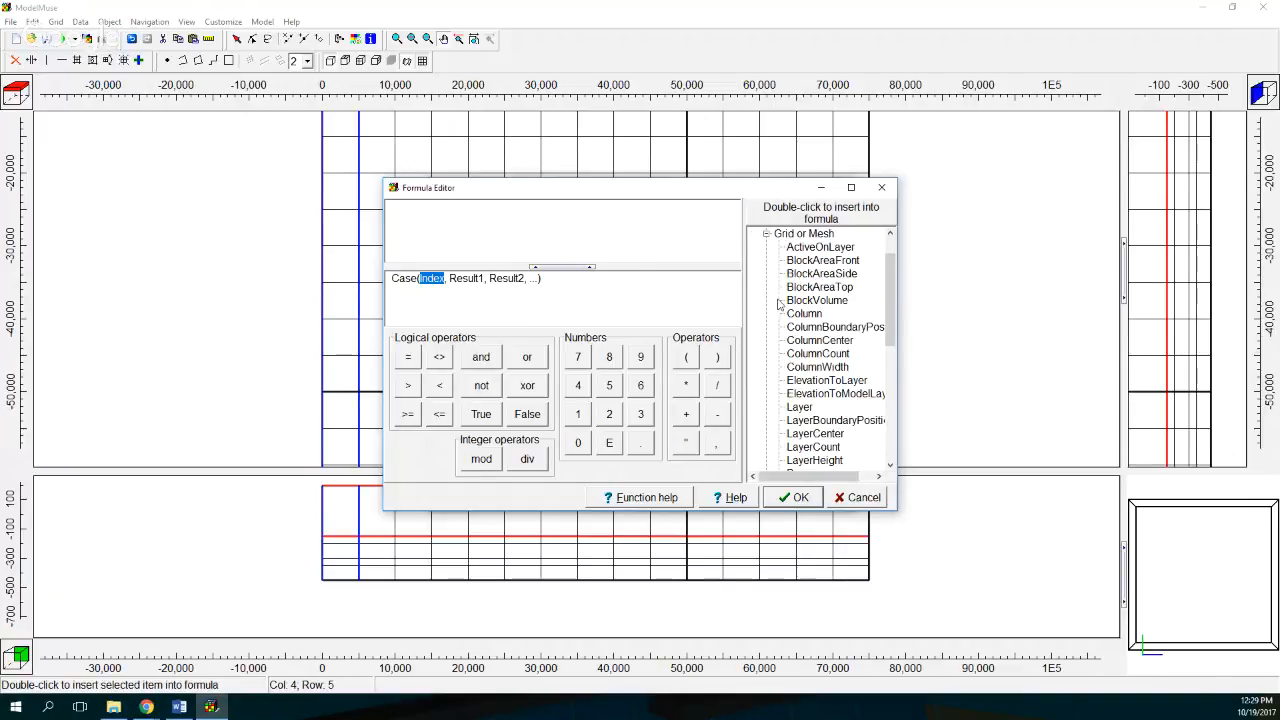
{"action": "double_click", "coordinate": [799, 407]}
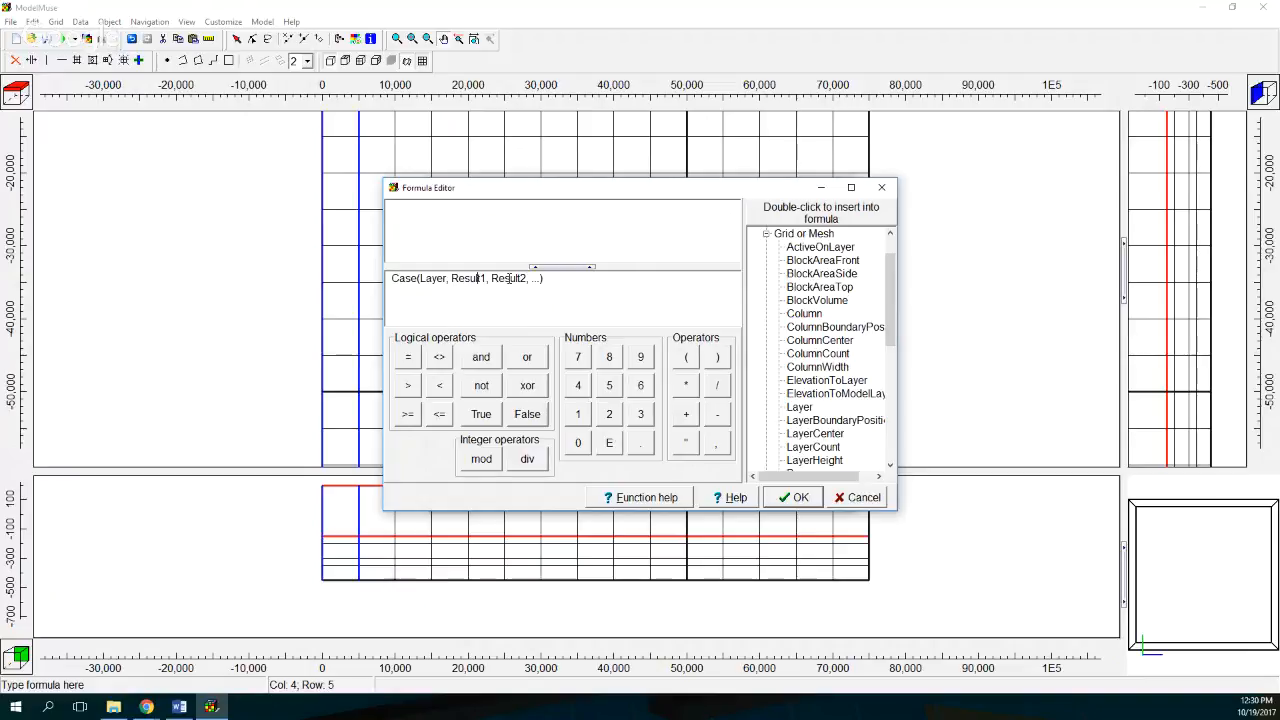
{"action": "key", "text": "BackSpace"}
{"action": "key", "text": "BackSpace"}
{"action": "key", "text": "BackSpace"}
{"action": "key", "text": "BackSpace"}
{"action": "key", "text": "BackSpace"}
{"action": "key", "text": "BackSpace"}
{"action": "key", "text": "BackSpace"}
{"action": "key", "text": "BackSpace"}
{"action": "type", "text": "0.001"}
Enter 1000, 0.0001 and 1000 as the second, third and fourth results of the Kx Case formula
{"action": "key", "text": "BackSpace"}
{"action": "key", "text": "BackSpace"}
{"action": "key", "text": "BackSpace"}
{"action": "key", "text": "BackSpace"}
{"action": "key", "text": "BackSpace"}
{"action": "key", "text": "BackSpace"}
{"action": "key", "text": "BackSpace"}
{"action": "key", "text": "BackSpace"}
{"action": "type", "text": "1000"}
{"action": "type", "text": "0.0001,"}
{"action": "type", "text": "1000, "}
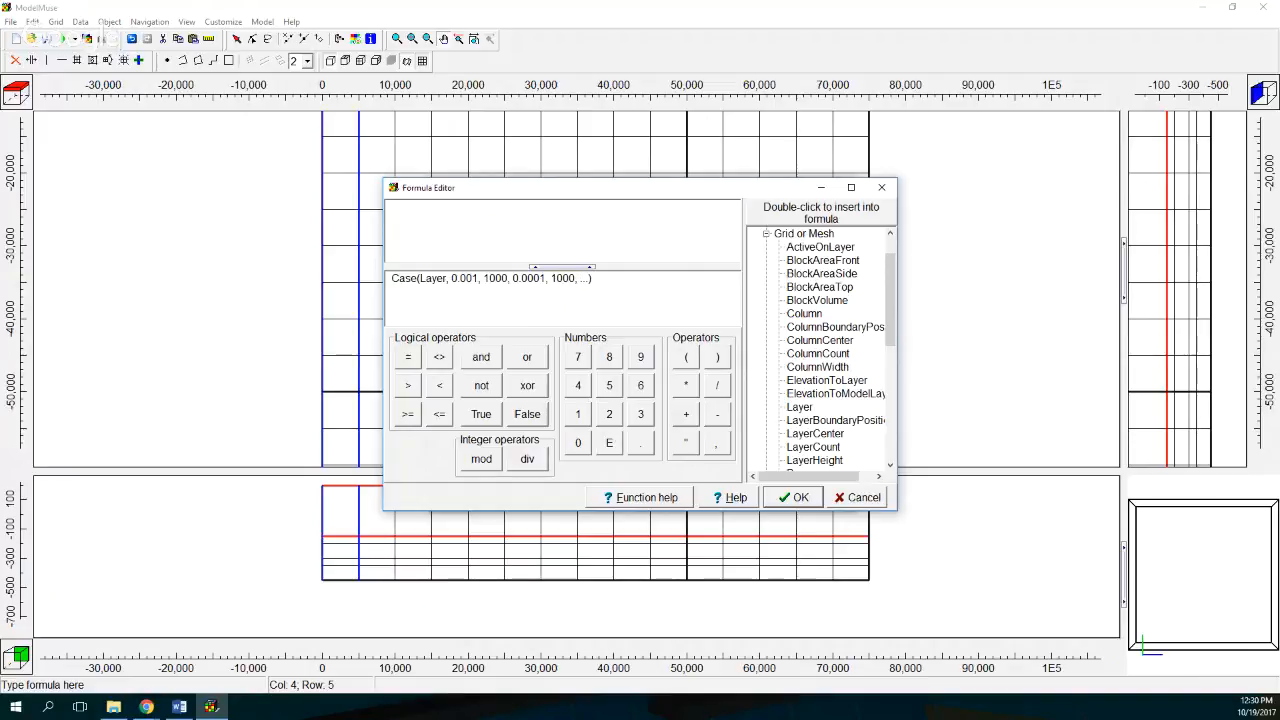
Enter 0.0002 as the fifth and last result of the Kx Case formula and accept the formula
{"action": "type", "text": "0.002"}
{"action": "type", "text": "0"}
{"action": "key", "text": "Delete"}
{"action": "key", "text": "Delete"}
{"action": "key", "text": "Delete"}
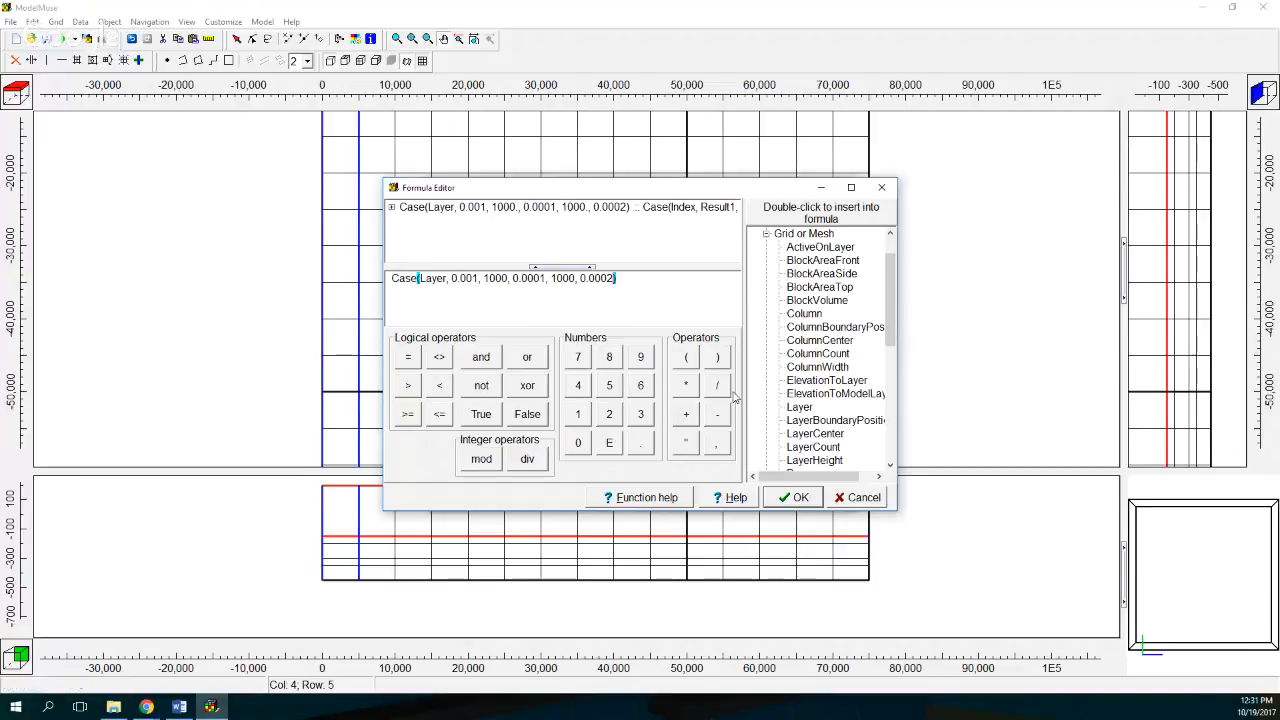
{"action": "left_click", "coordinate": [799, 498]}
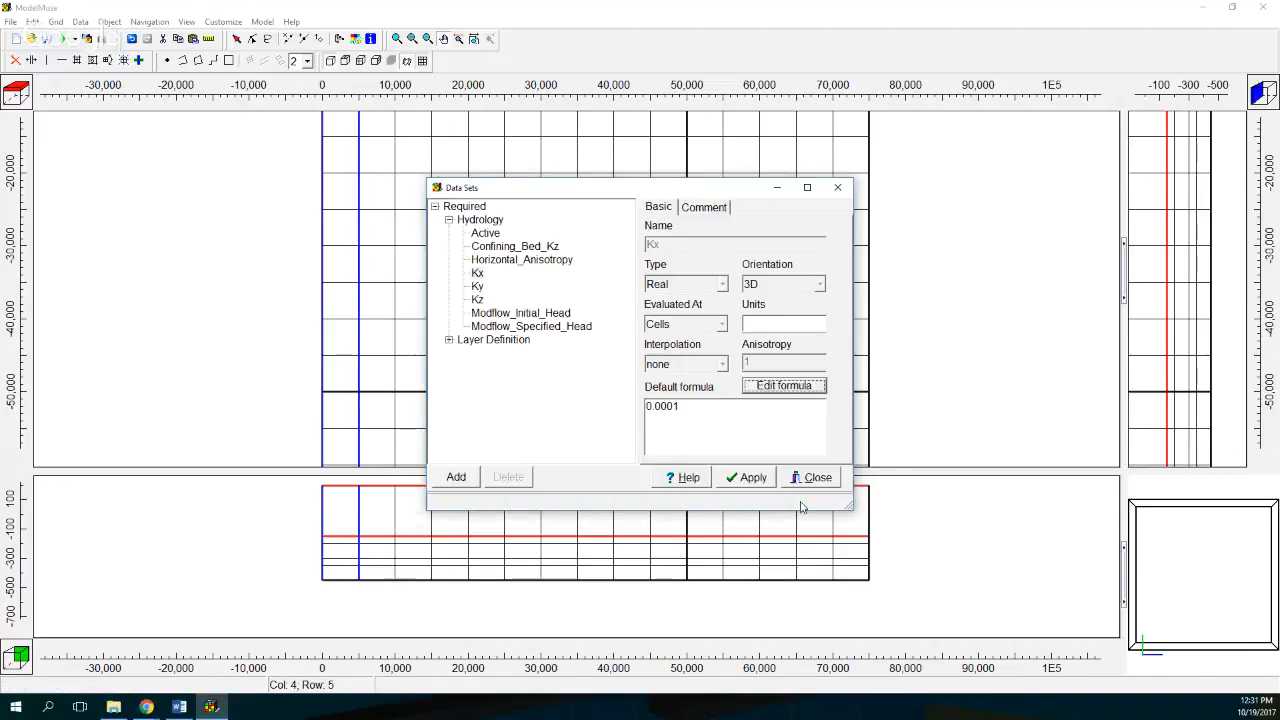
Widen the Data Sets dialog and replace the default formula of Kz with the logical Case function
{"action": "left_click_drag", "start_coordinate": [849, 338], "coordinate": [1054, 338]}
{"action": "left_click", "coordinate": [477, 286]}
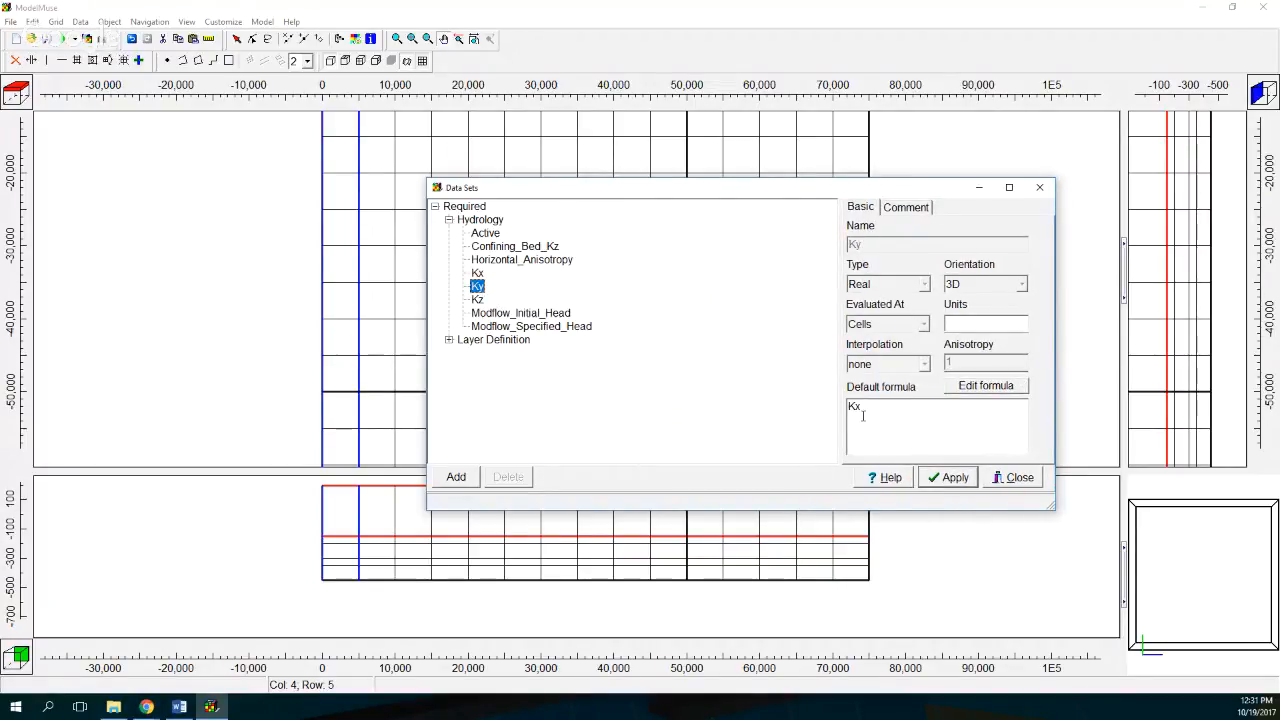
{"action": "left_click", "coordinate": [477, 300]}
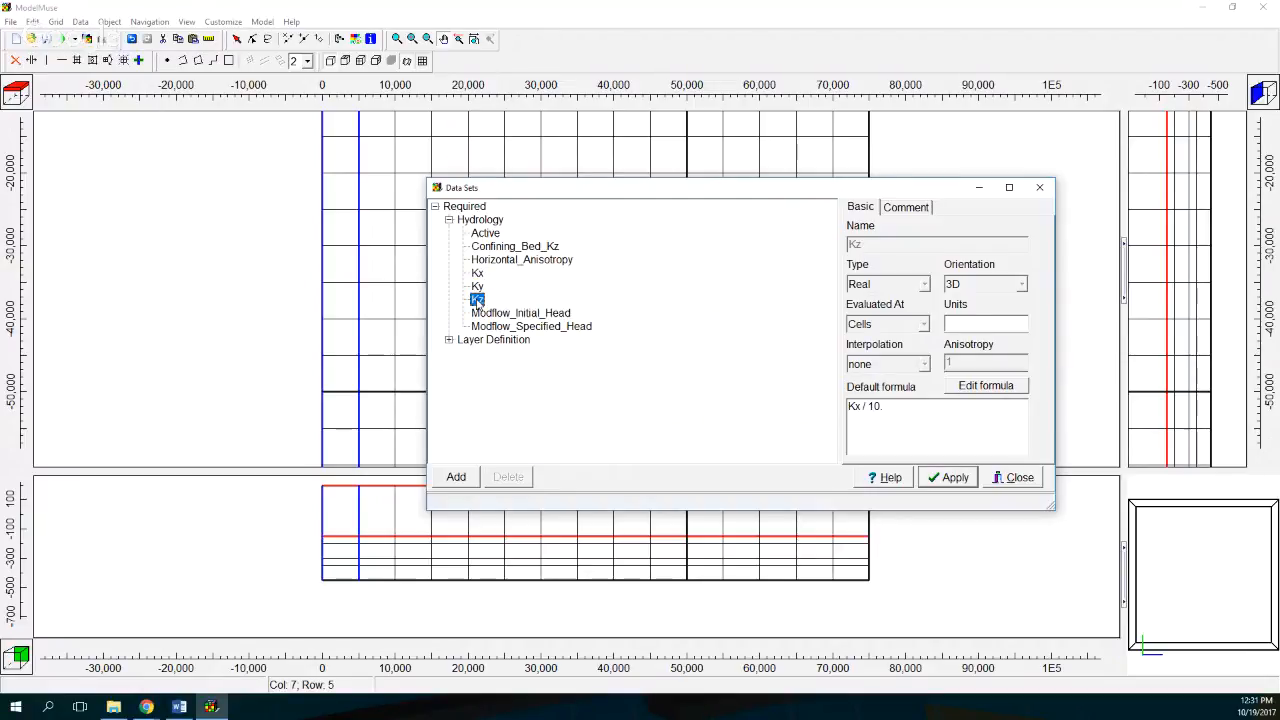
{"action": "left_click", "coordinate": [993, 389]}
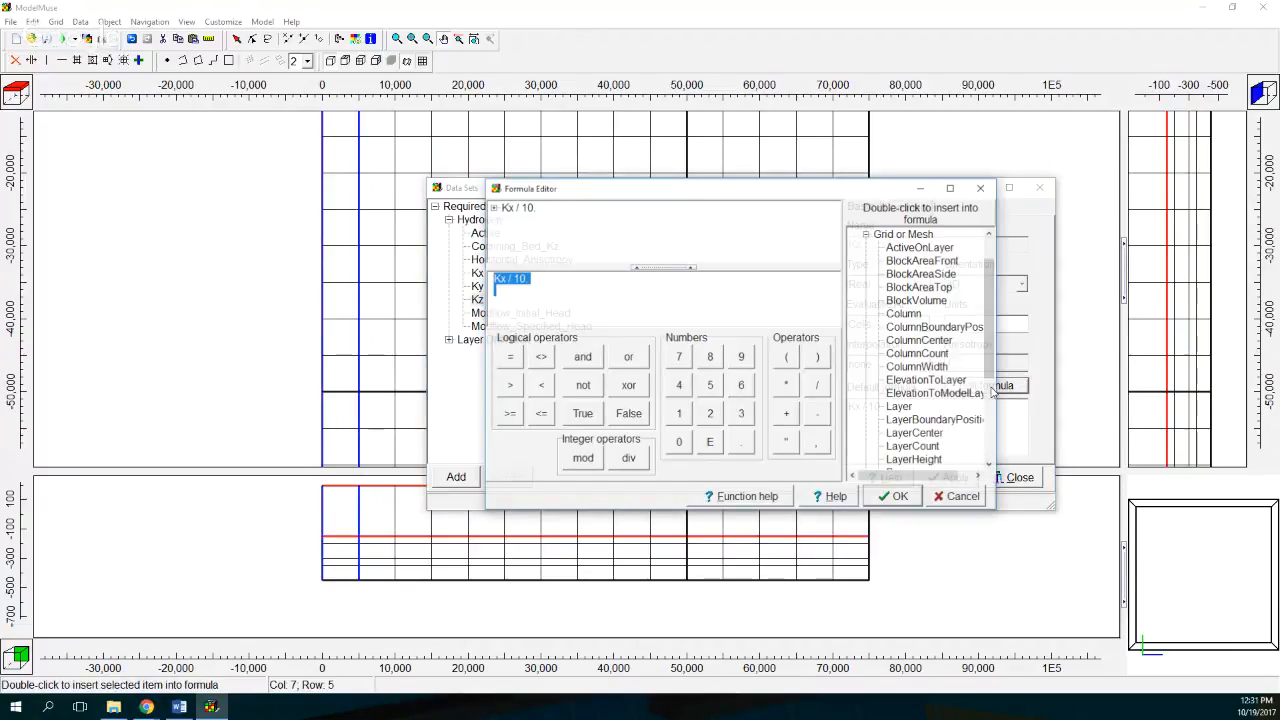
{"action": "left_click", "coordinate": [867, 234]}
{"action": "left_click", "coordinate": [867, 287]}
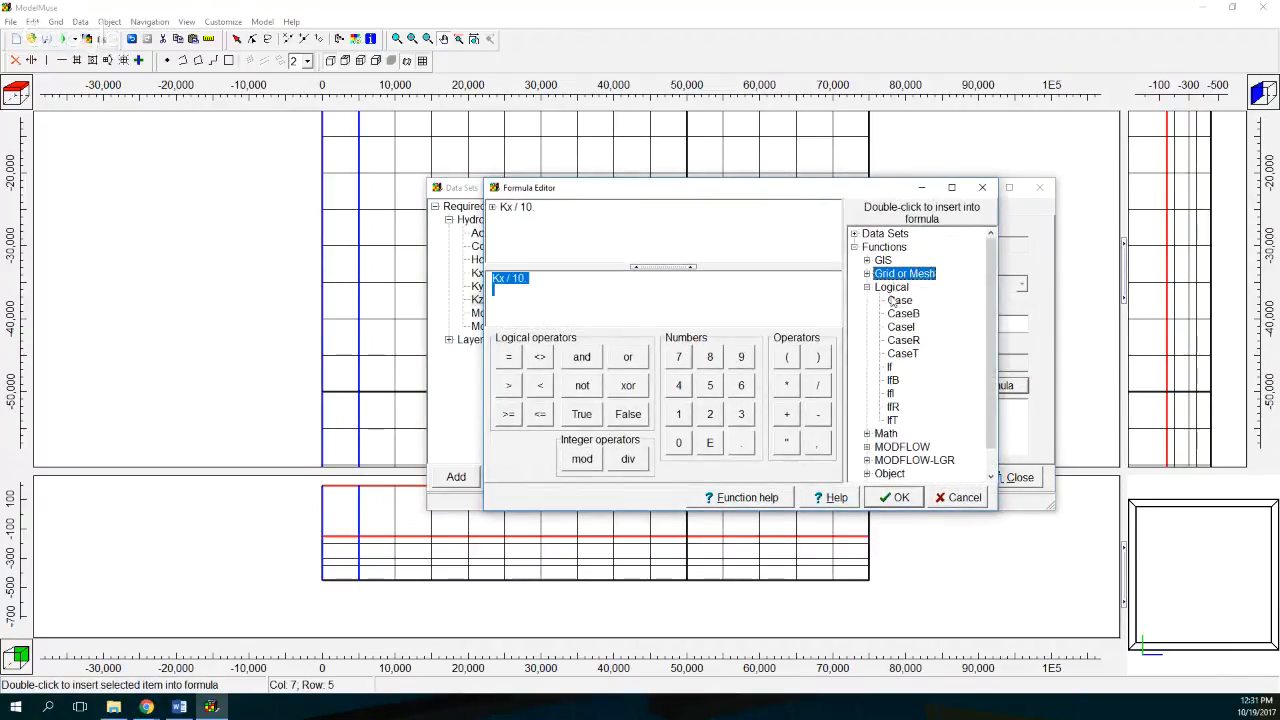
{"action": "double_click", "coordinate": [899, 301]}
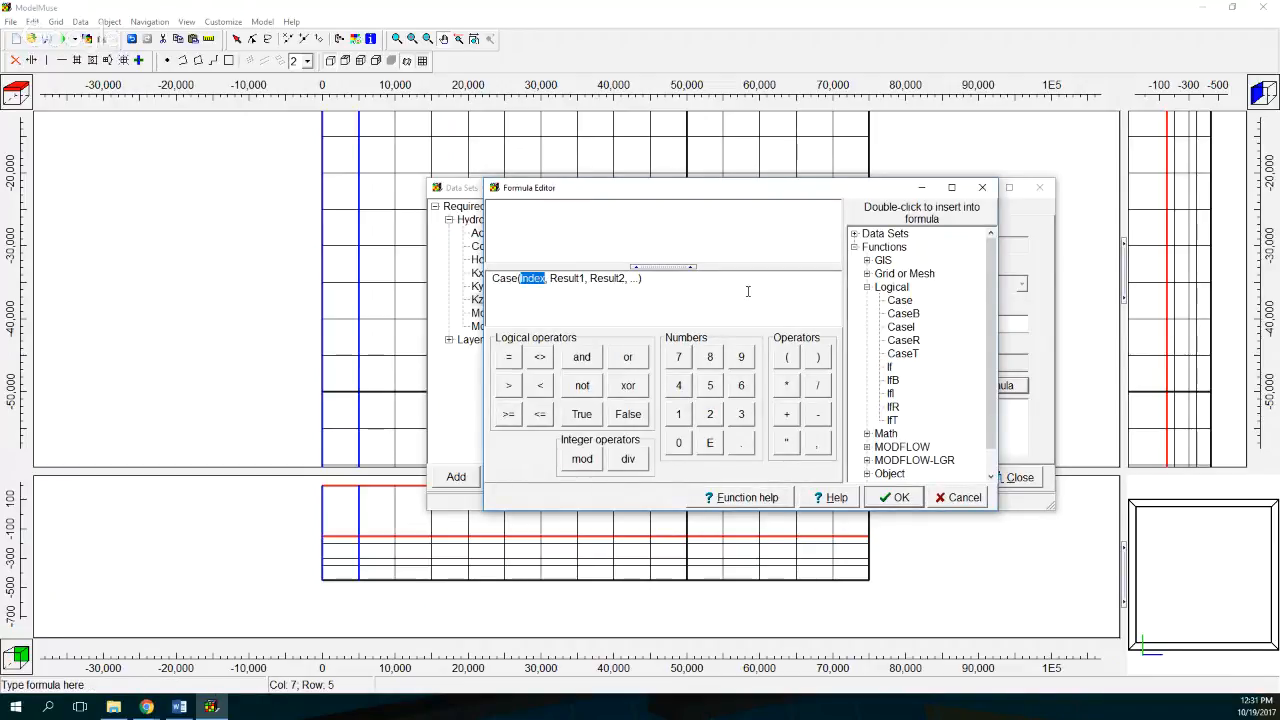
Use the Layer function as the index of the Kz Case formula and enter 1 as its first result
{"action": "left_click", "coordinate": [867, 273]}
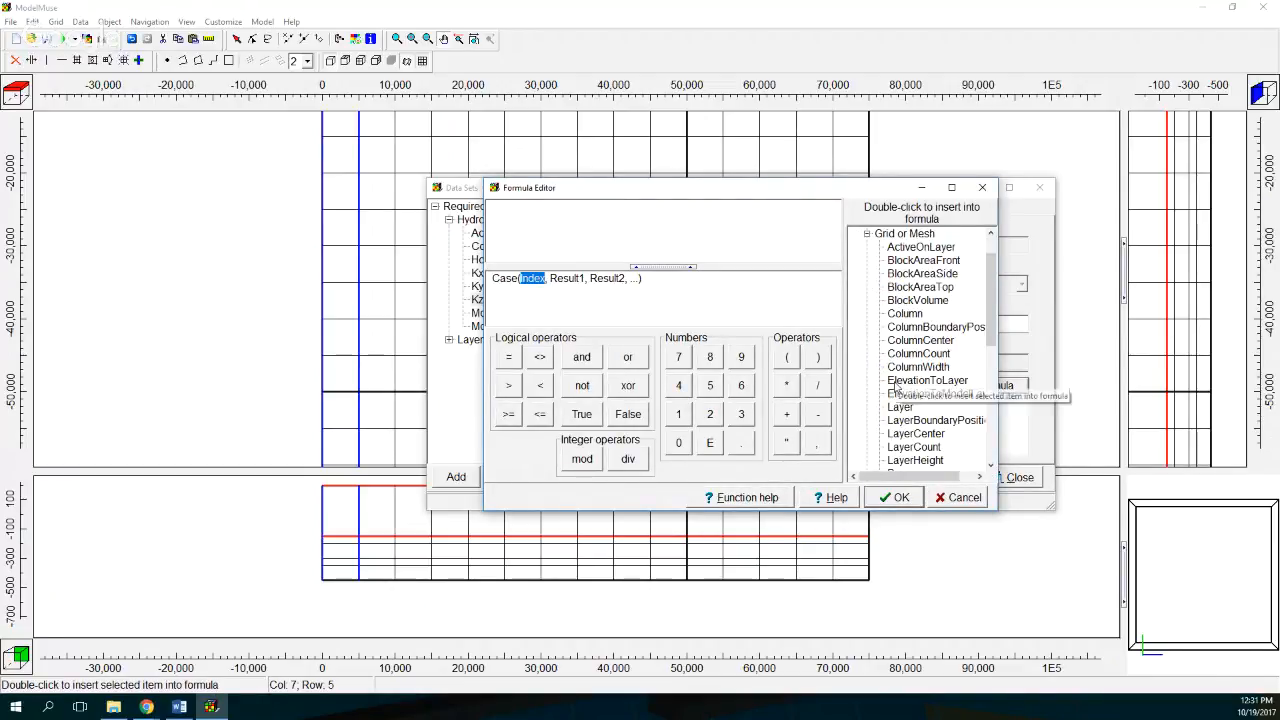
{"action": "double_click", "coordinate": [900, 407]}
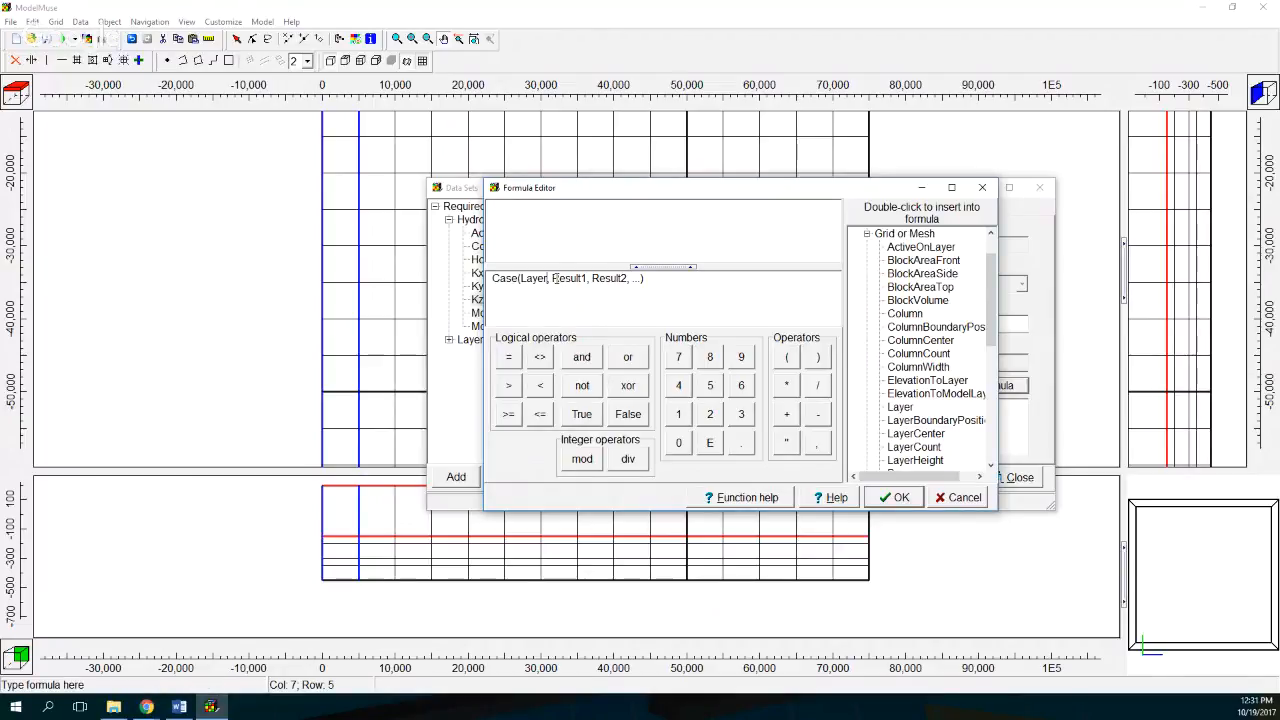
{"action": "left_click_drag", "start_coordinate": [553, 278], "coordinate": [588, 278]}
{"action": "type", "text": "1"}
{"action": "type", "text": "00"}
{"action": "key", "text": "BackSpace"}
{"action": "key", "text": "BackSpace"}
Enter 1E-6, 1, 5E-7 and 1 as the remaining Kz Case results, accept the formula and check the Kx and Ky formulas
{"action": "key", "text": "Right"}
{"action": "key", "text": "Right"}
{"action": "type", "text": "1E-6"}
{"action": "key", "text": "Delete"}
{"action": "key", "text": "Delete"}
{"action": "key", "text": "Delete"}
{"action": "key", "text": "Delete"}
{"action": "key", "text": "Delete"}
{"action": "key", "text": "Delete"}
{"action": "key", "text": "Delete"}
{"action": "type", "text": "1, 5E-7, 1)"}
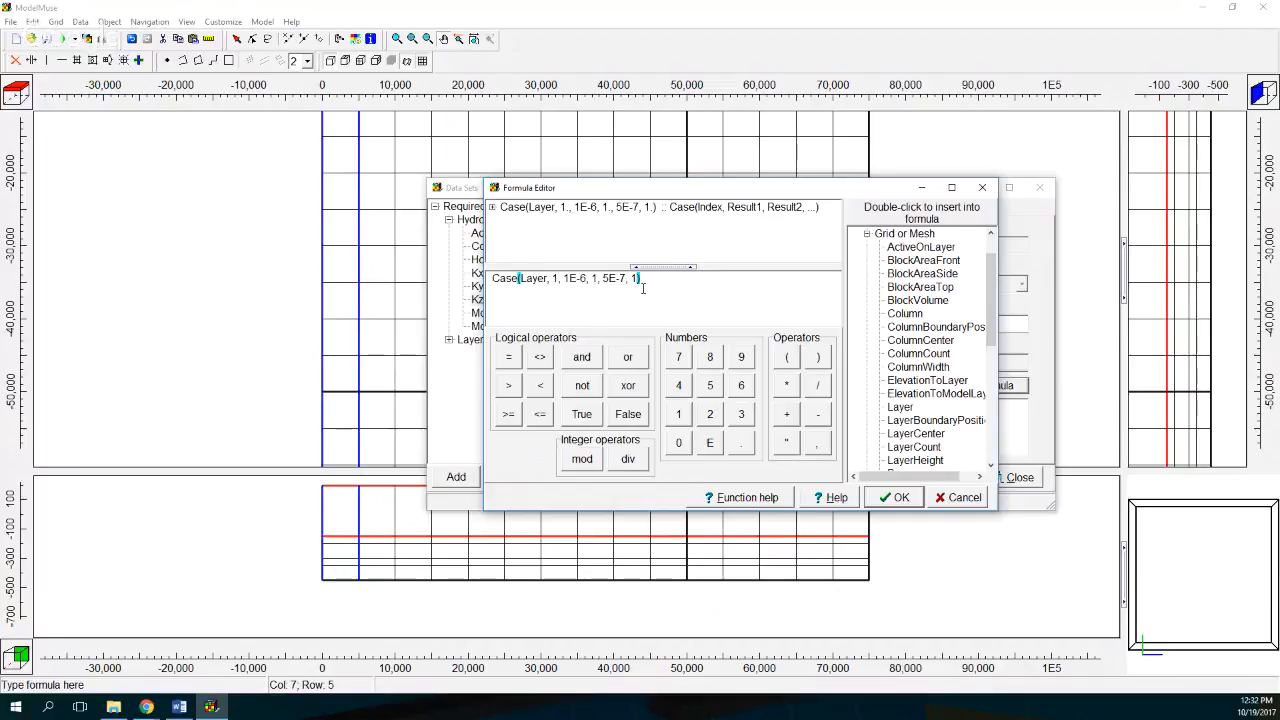
{"action": "left_click", "coordinate": [902, 498]}
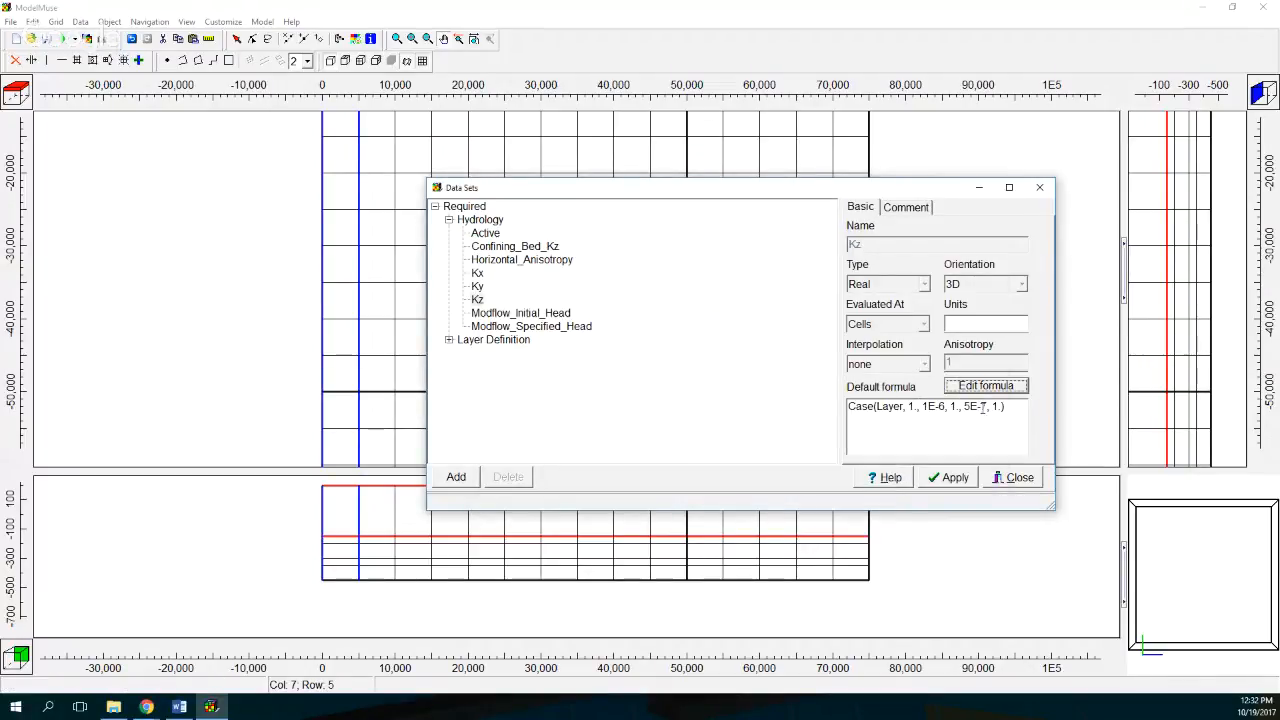
{"action": "left_click", "coordinate": [477, 273]}
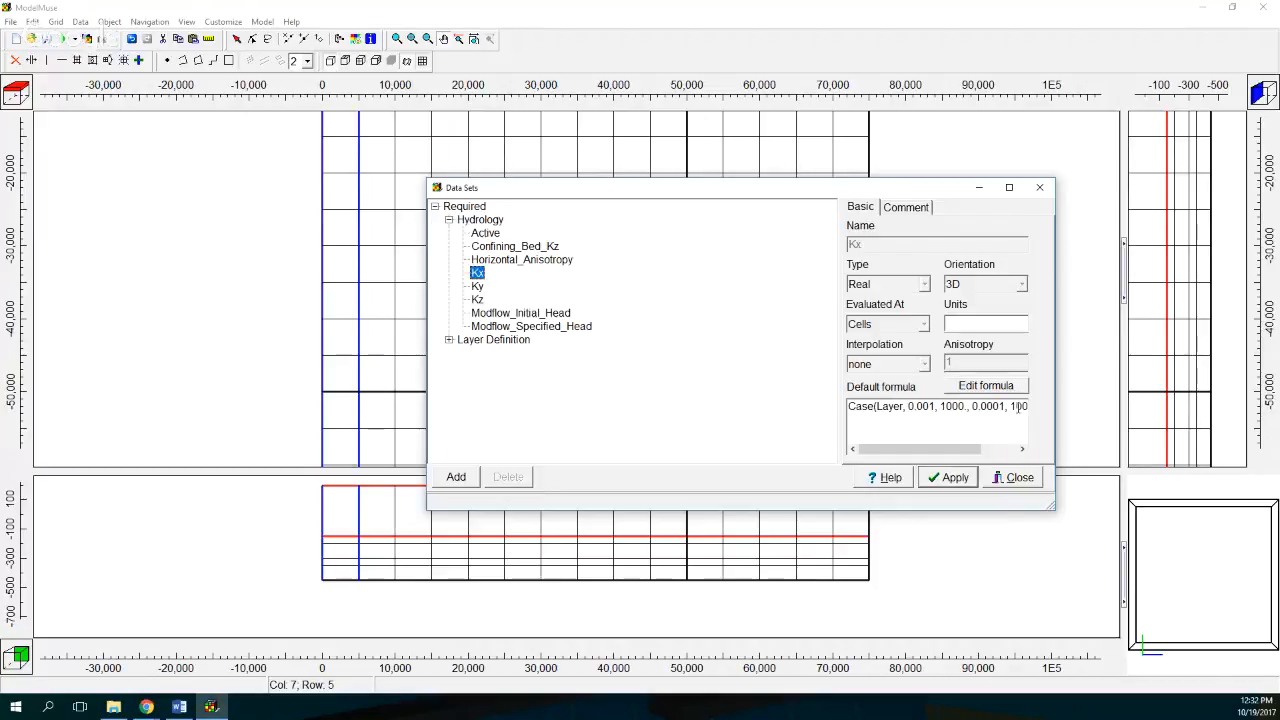
{"action": "left_click", "coordinate": [477, 287]}
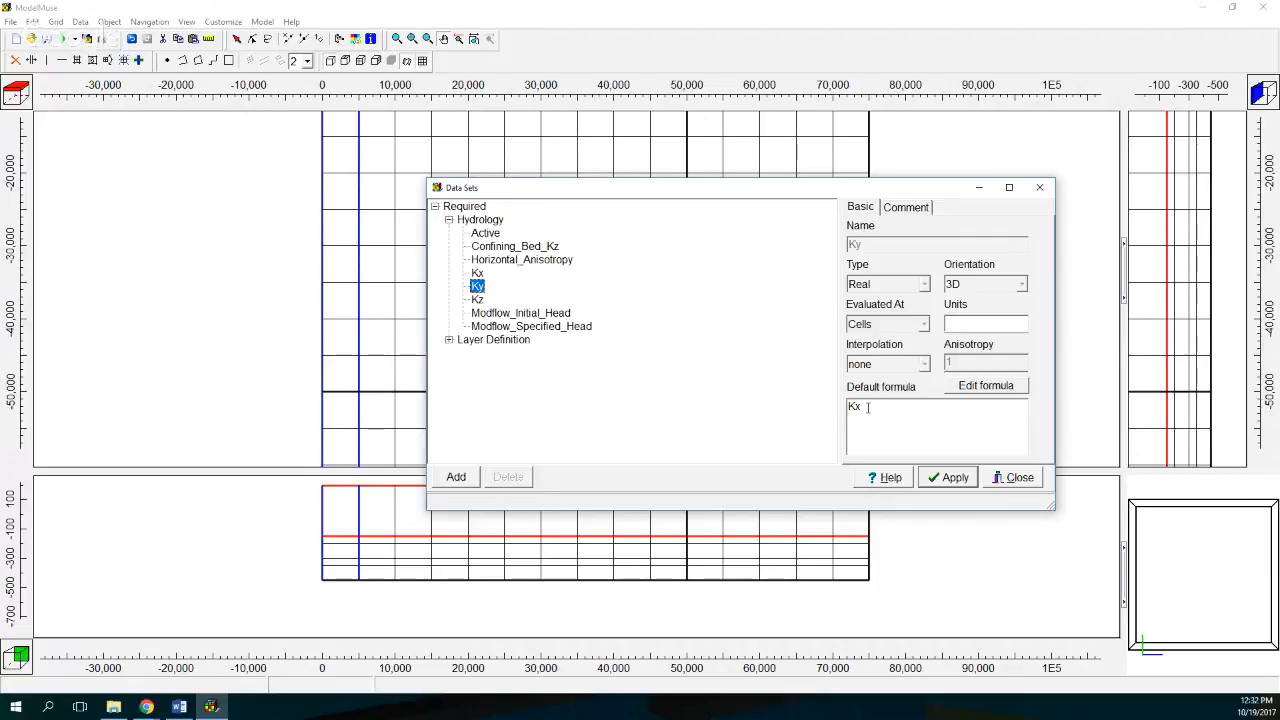
Set the default formula of Modflow_Initial_Head to the layer definition data set Model_Top
{"action": "left_click", "coordinate": [564, 315]}
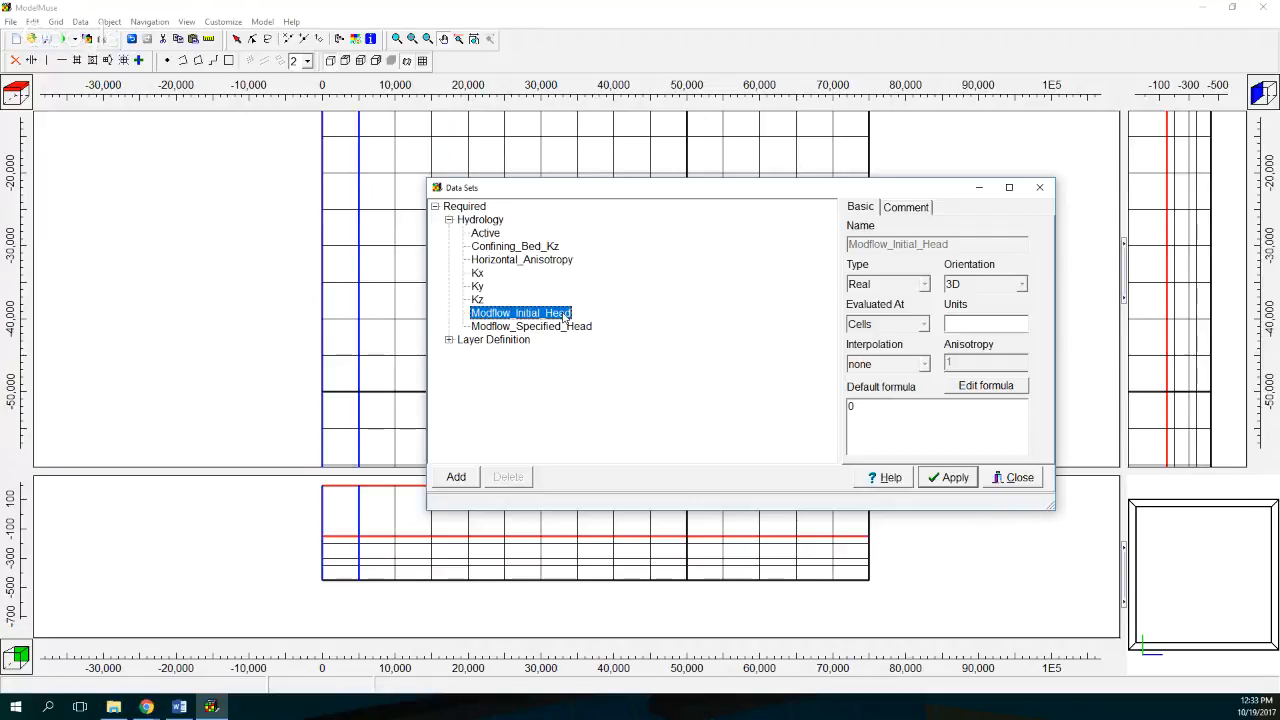
{"action": "left_click", "coordinate": [985, 386]}
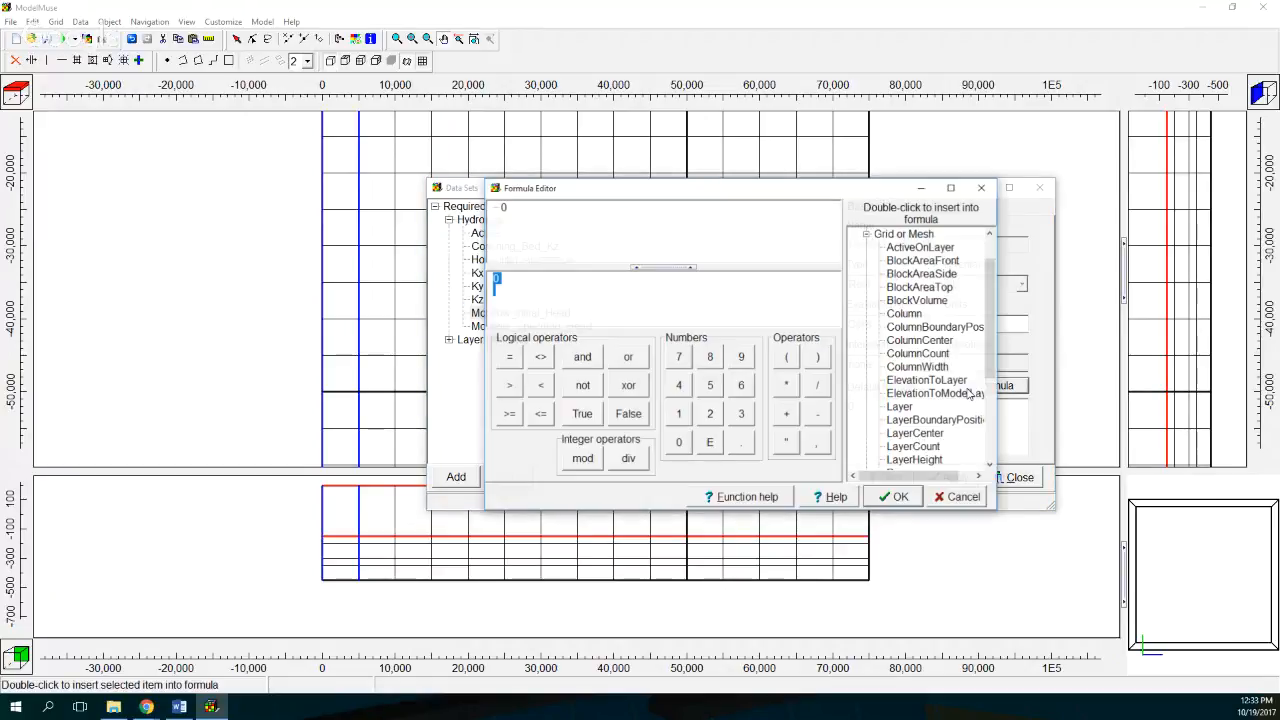
{"action": "left_click", "coordinate": [866, 234]}
{"action": "left_click", "coordinate": [855, 234]}
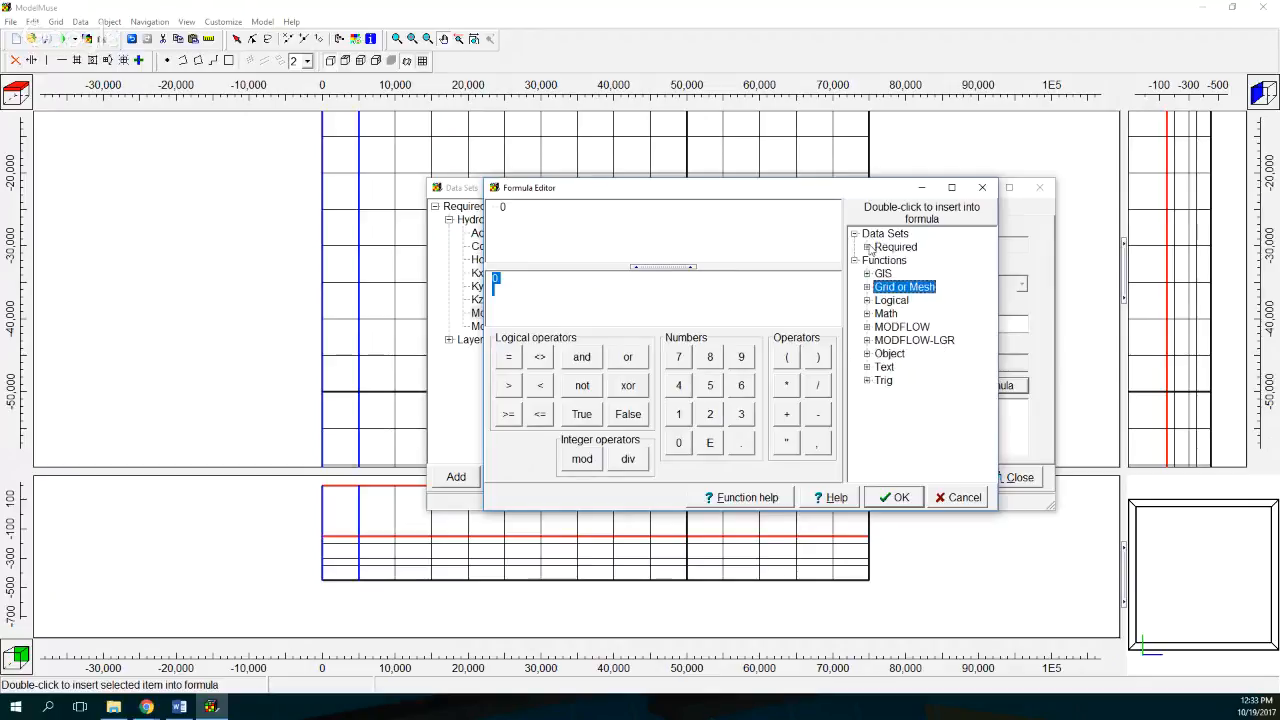
{"action": "left_click", "coordinate": [867, 247]}
{"action": "left_click", "coordinate": [879, 273]}
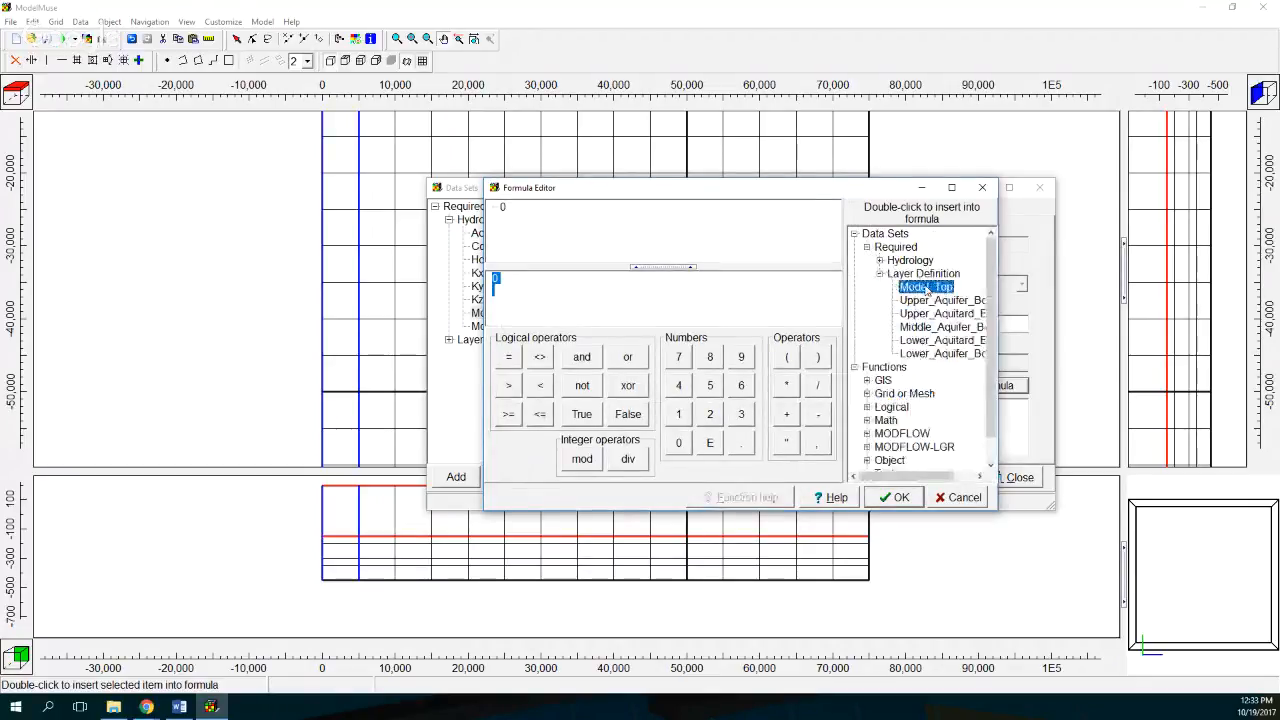
{"action": "double_click", "coordinate": [926, 287]}
{"action": "left_click", "coordinate": [903, 498]}
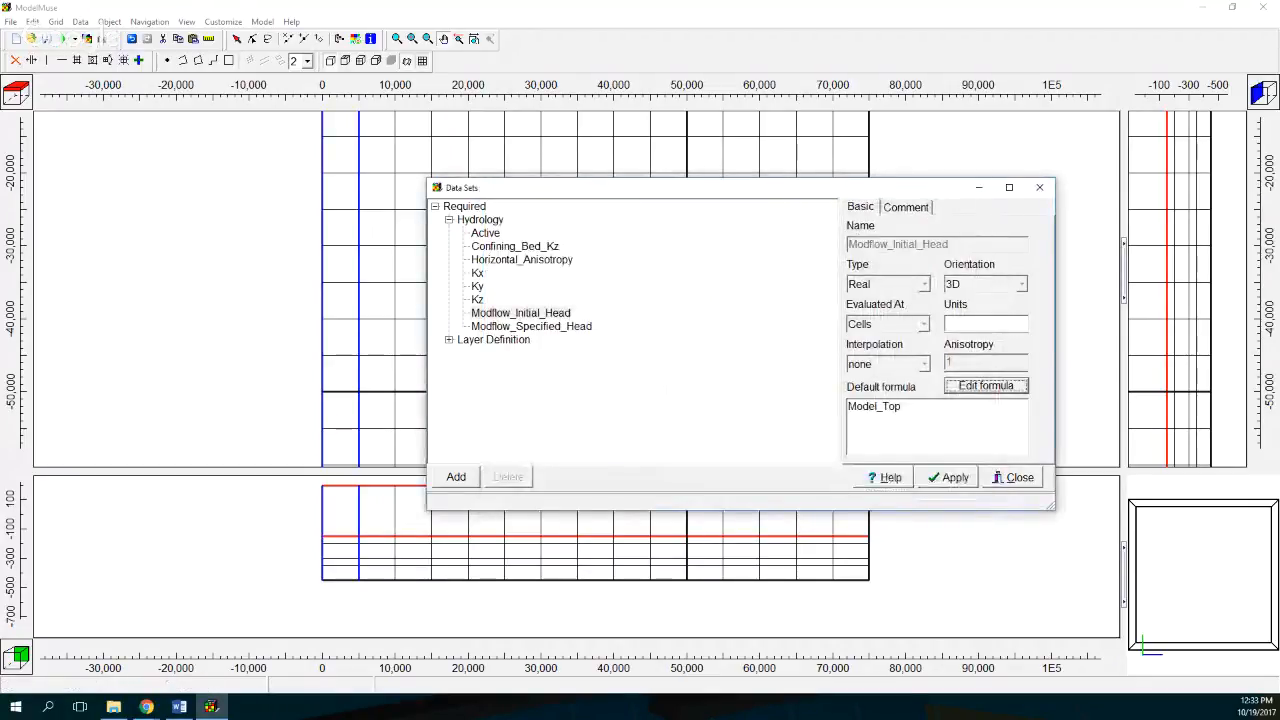
Recheck the Modflow_Initial_Head formula, apply the data set changes and close the Data Sets dialog
{"action": "left_click", "coordinate": [1003, 390]}
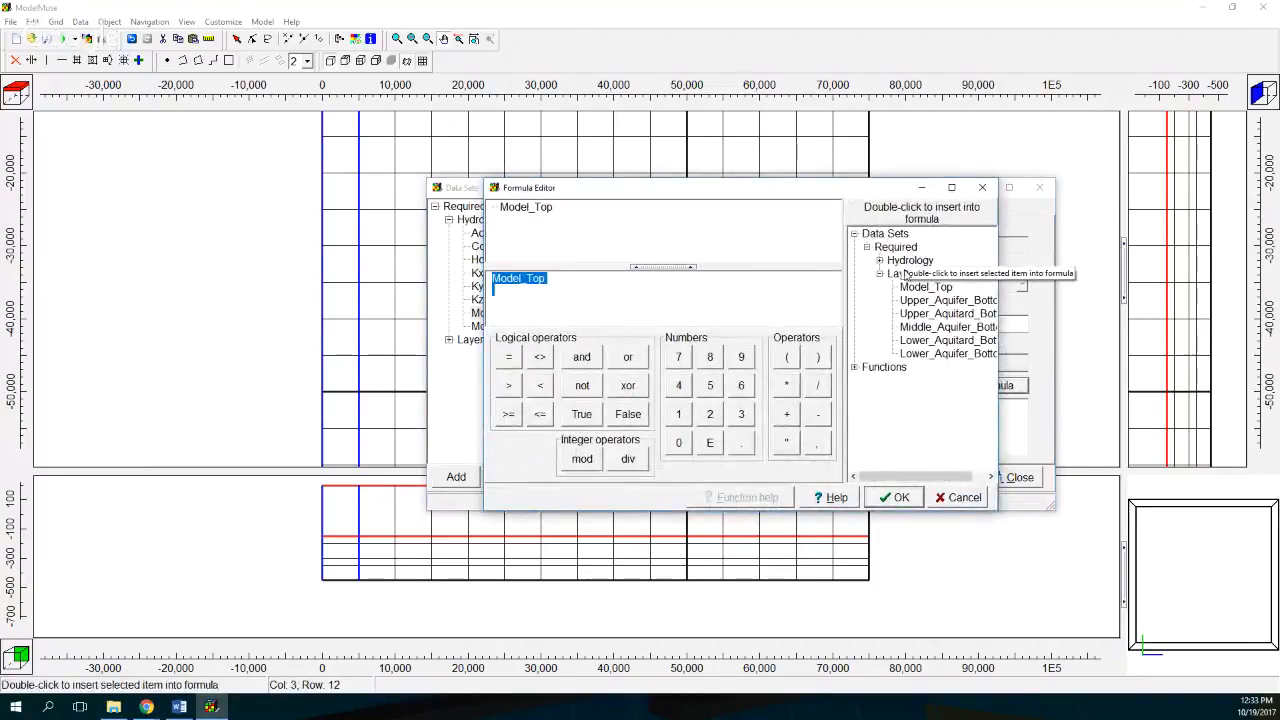
{"action": "left_click", "coordinate": [898, 499]}
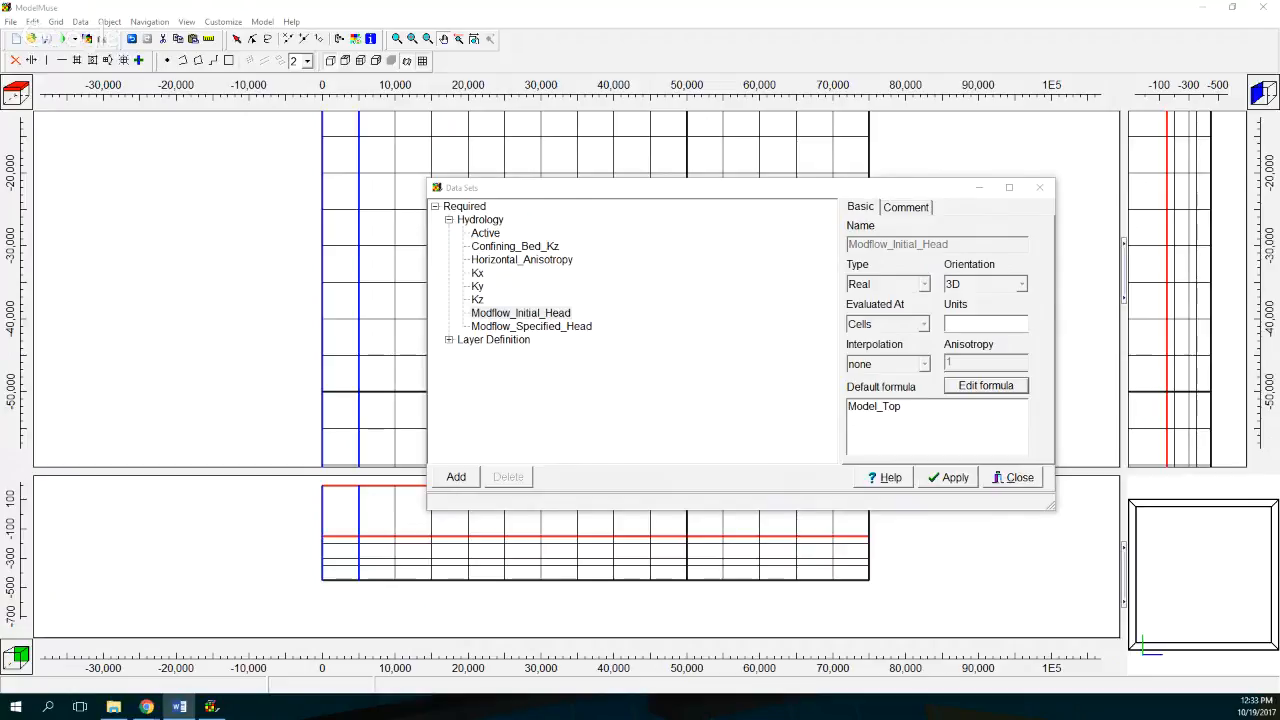
{"action": "left_click", "coordinate": [954, 484]}
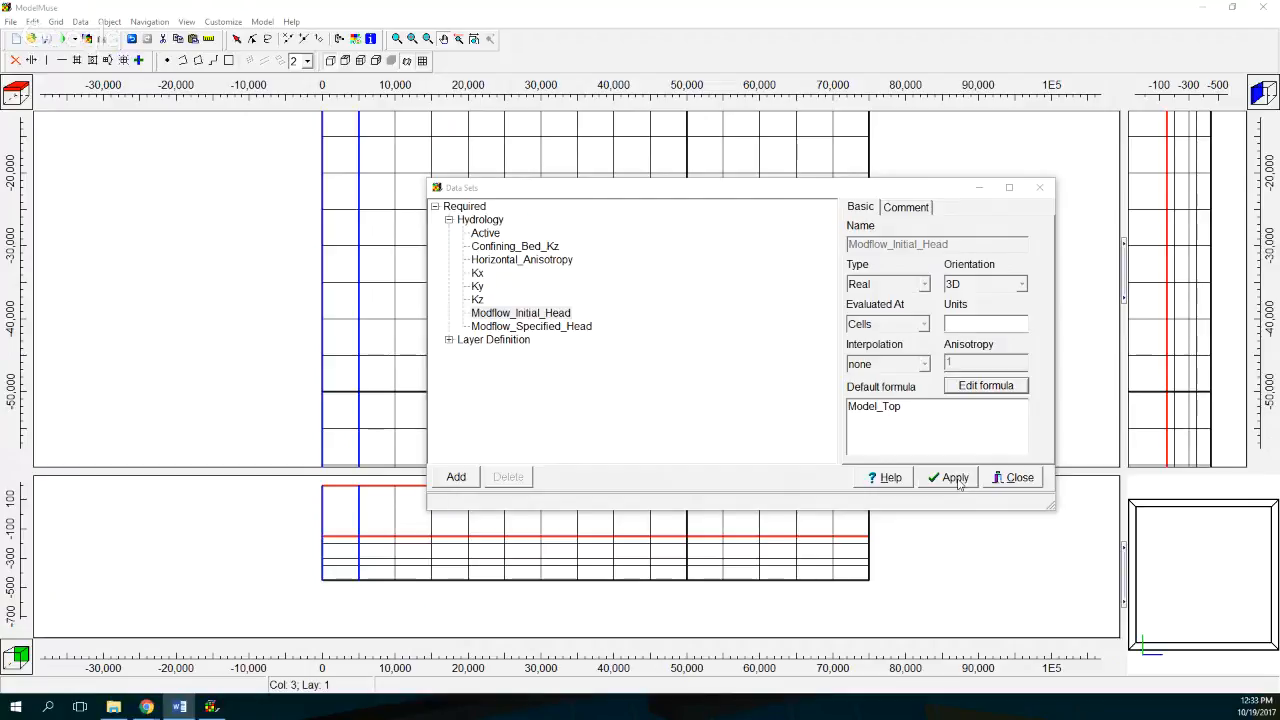
{"action": "left_click", "coordinate": [1026, 480]}
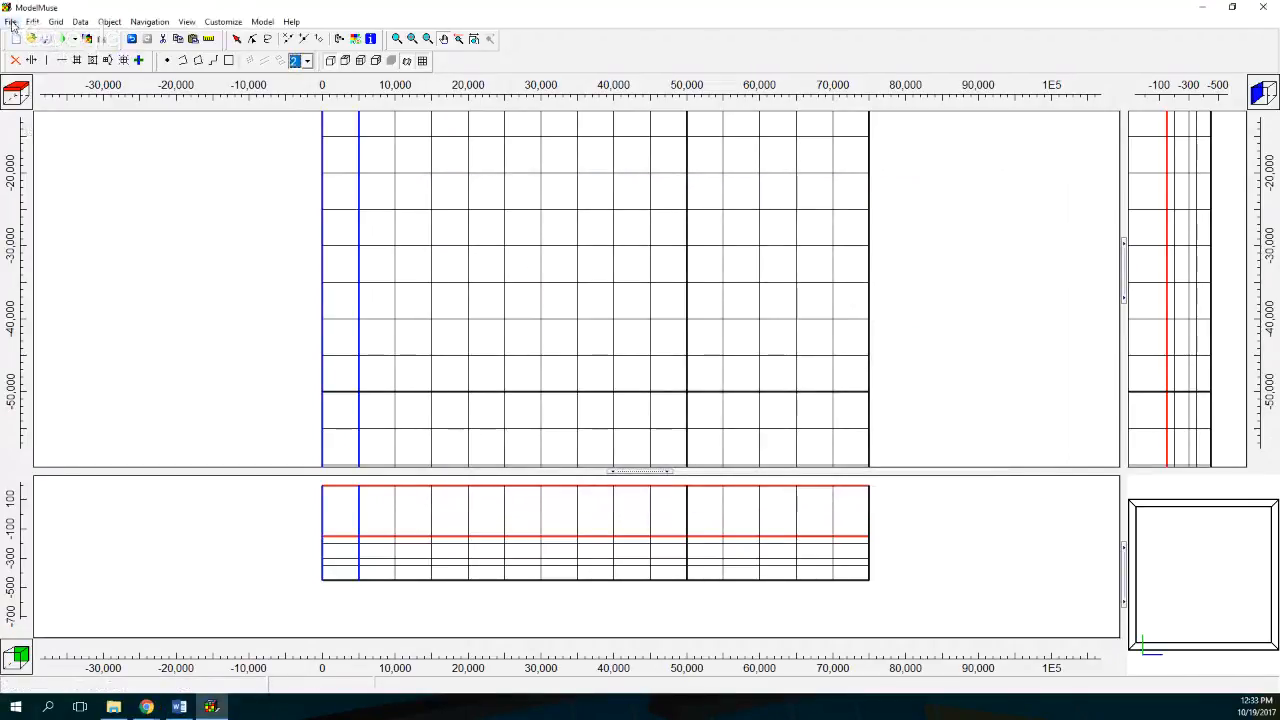
Start saving the model and create a folder named ExampleProblemModflowModelMuse in Documentos
{"action": "left_click", "coordinate": [12, 22]}
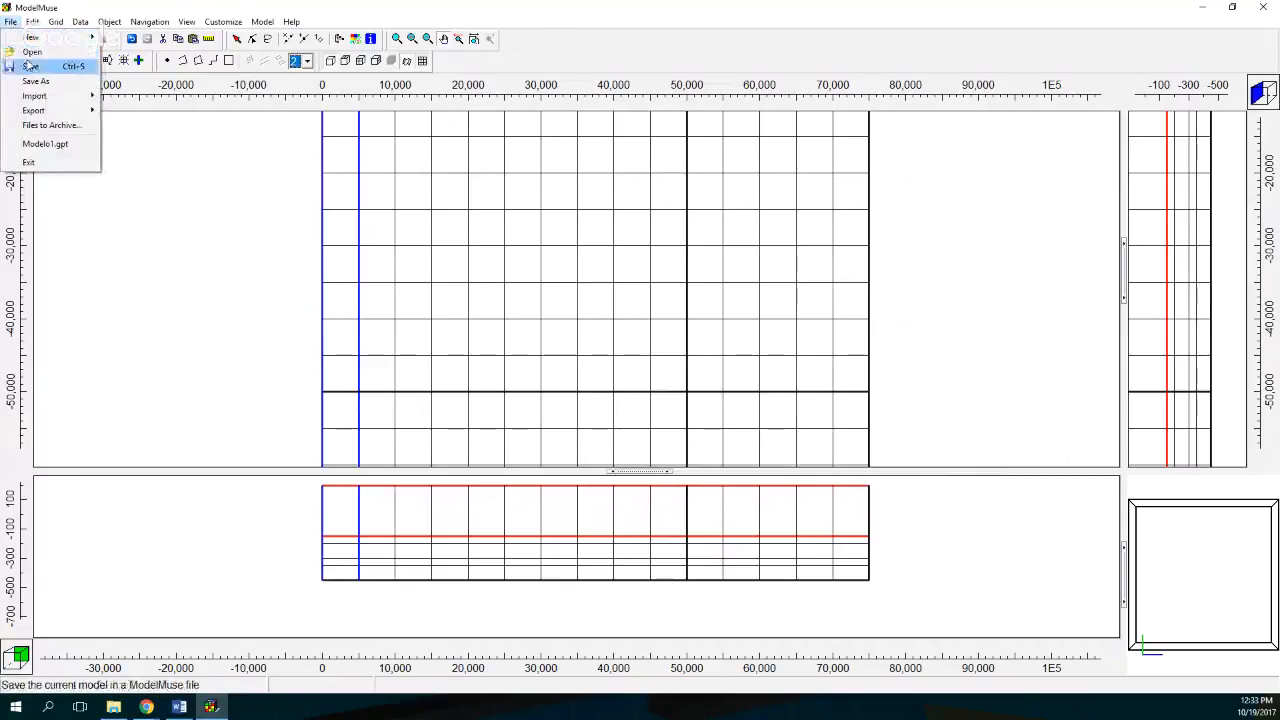
{"action": "left_click", "coordinate": [30, 66]}
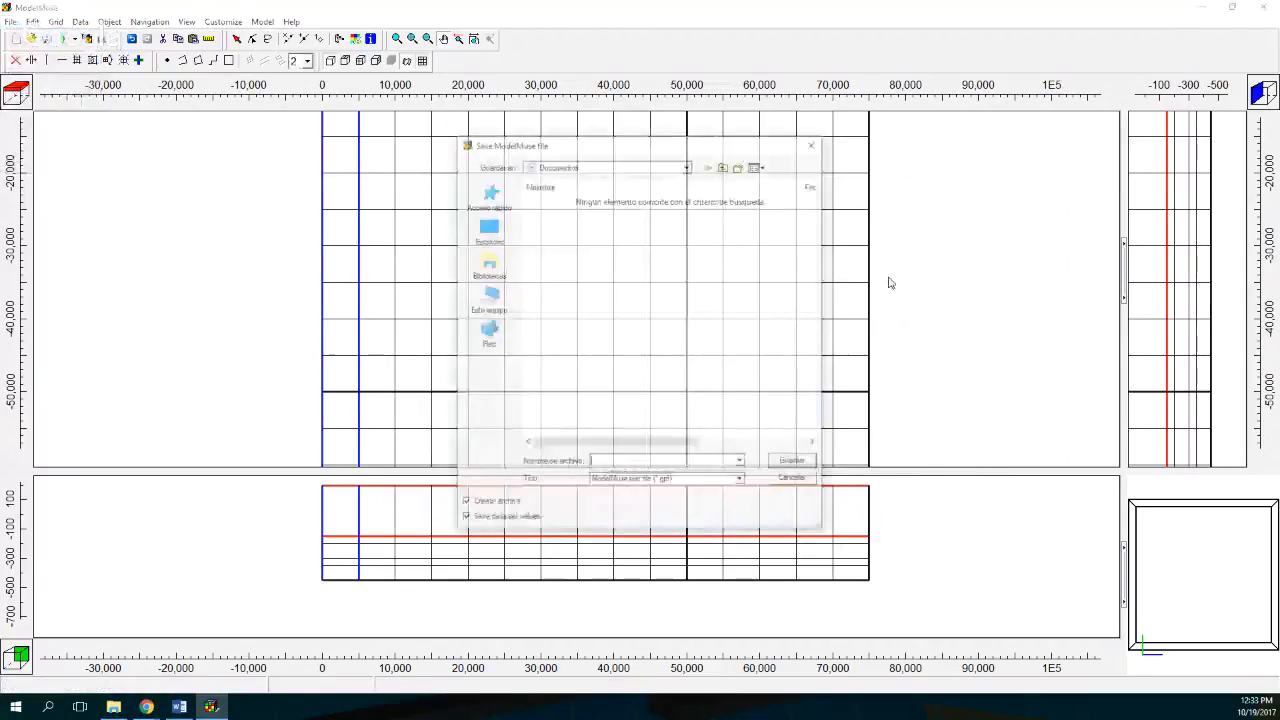
{"action": "left_click", "coordinate": [725, 166]}
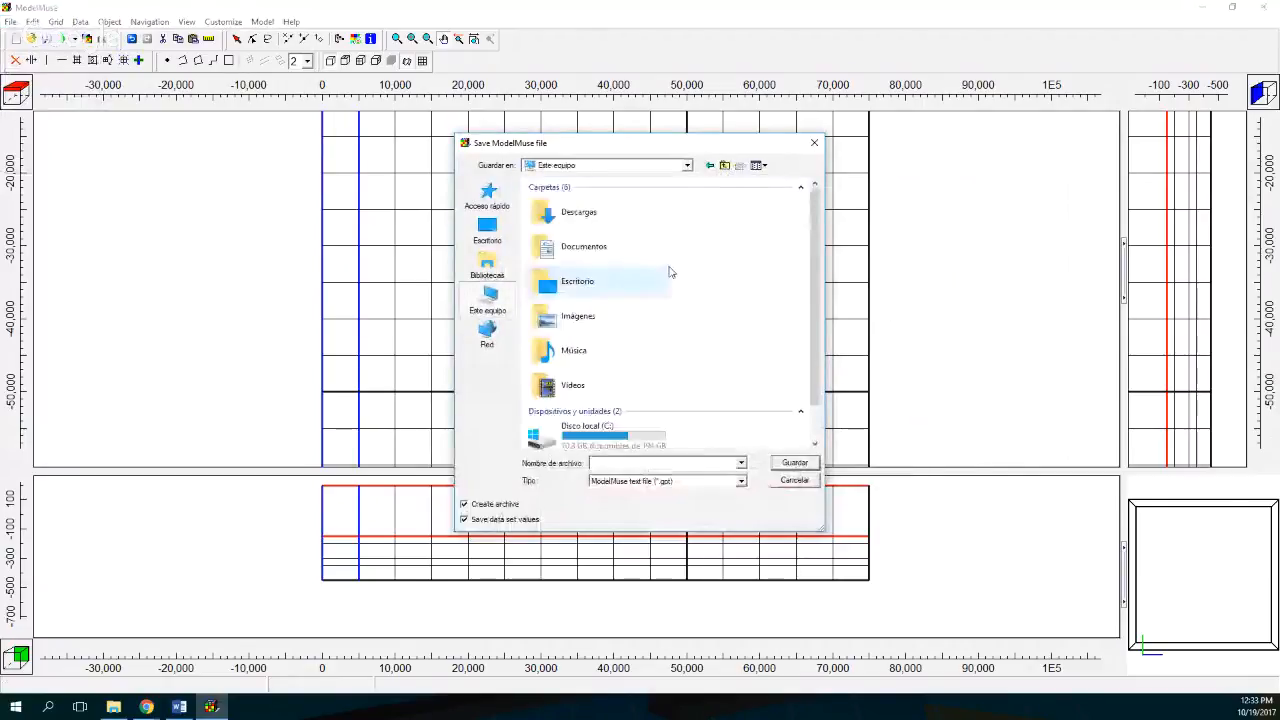
{"action": "double_click", "coordinate": [587, 250]}
{"action": "key", "text": "ctrl+shift+n"}
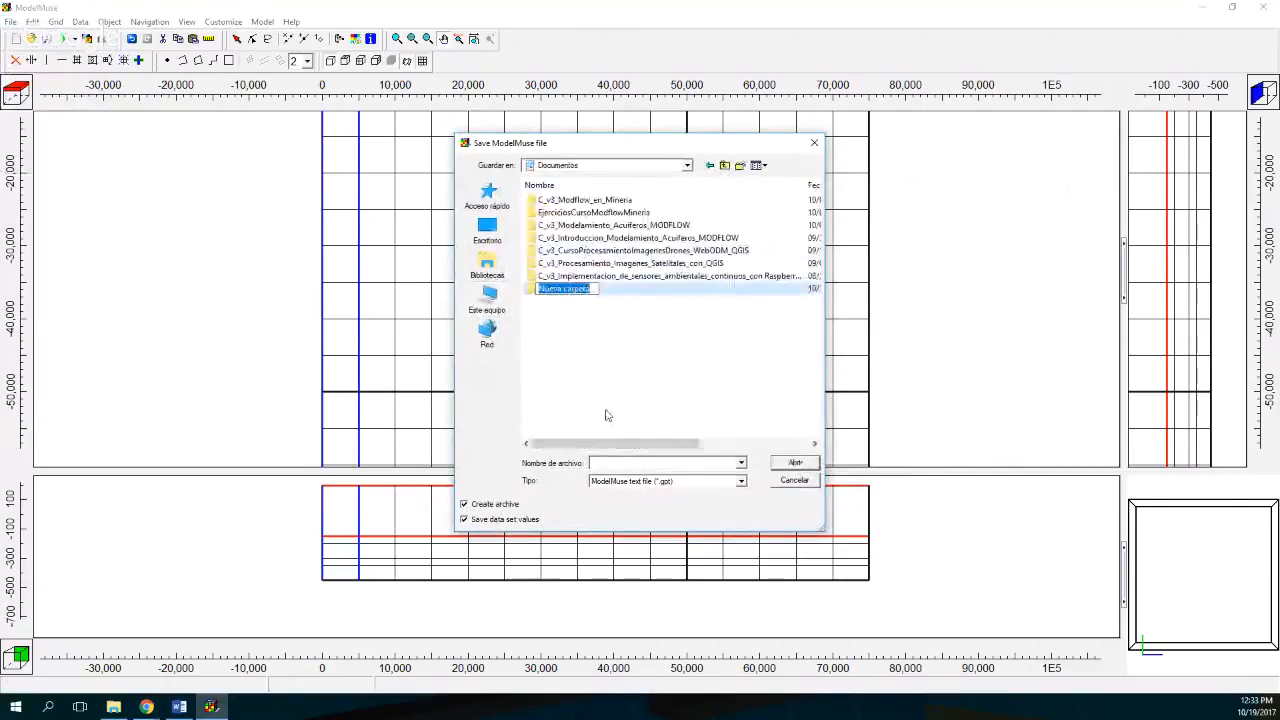
{"action": "type", "text": "Exp"}
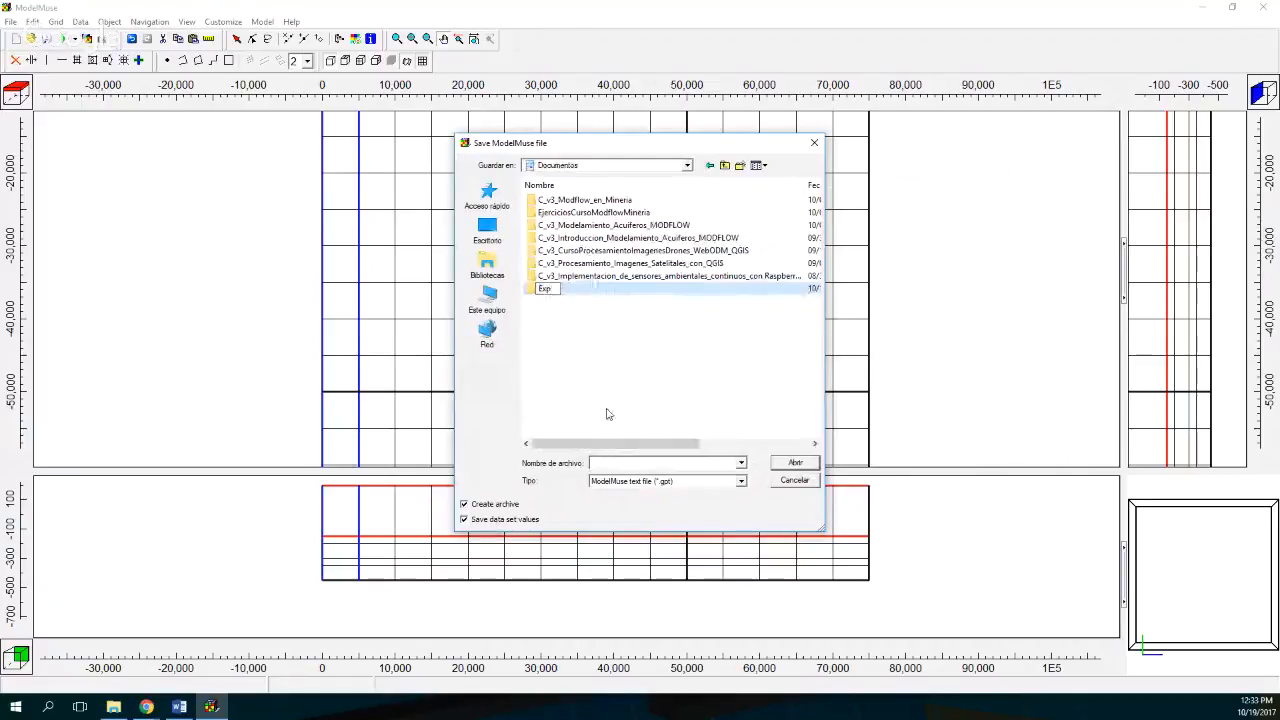
{"action": "type", "text": "ampleProblemM"}
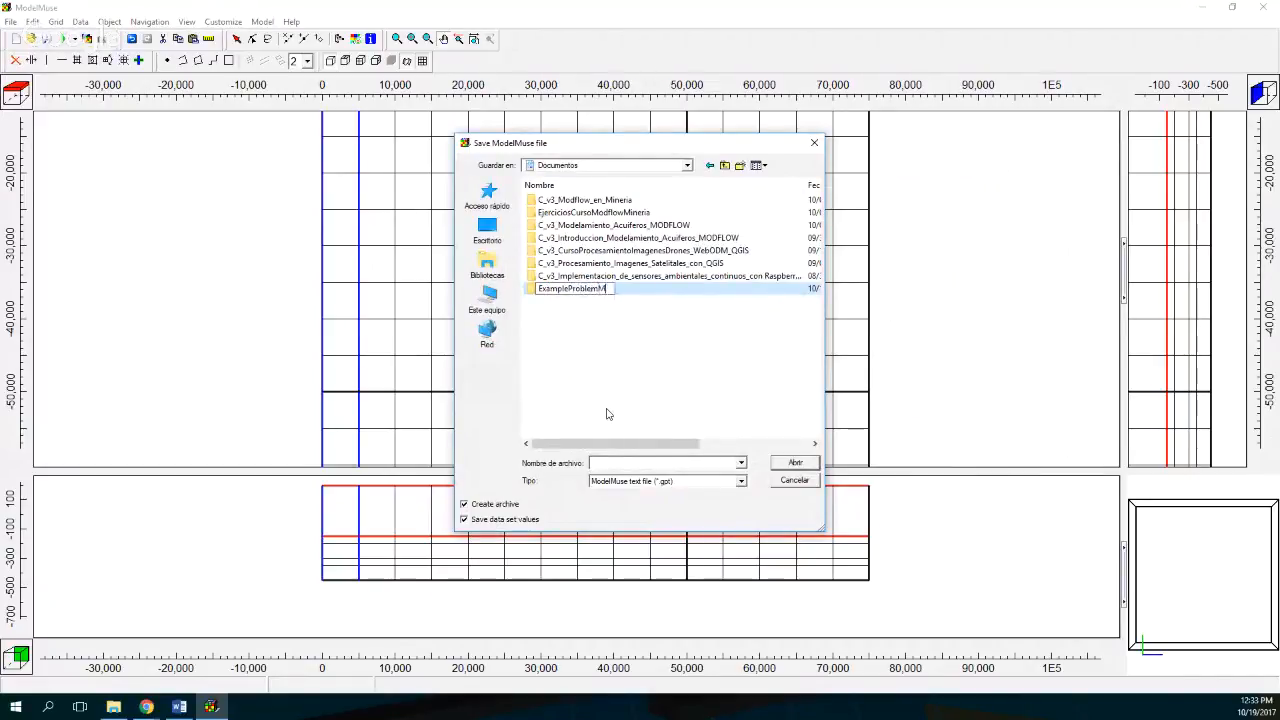
{"action": "type", "text": "odflowModelMuse"}
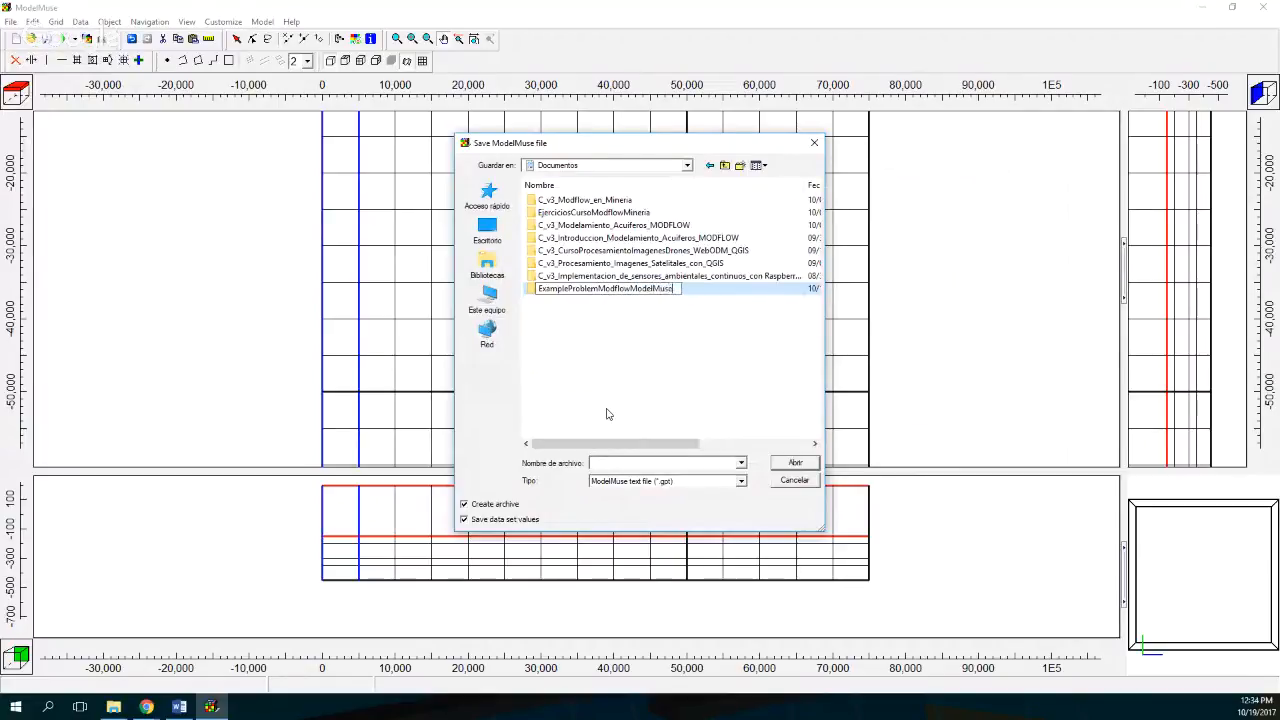
{"action": "key", "text": "Return"}
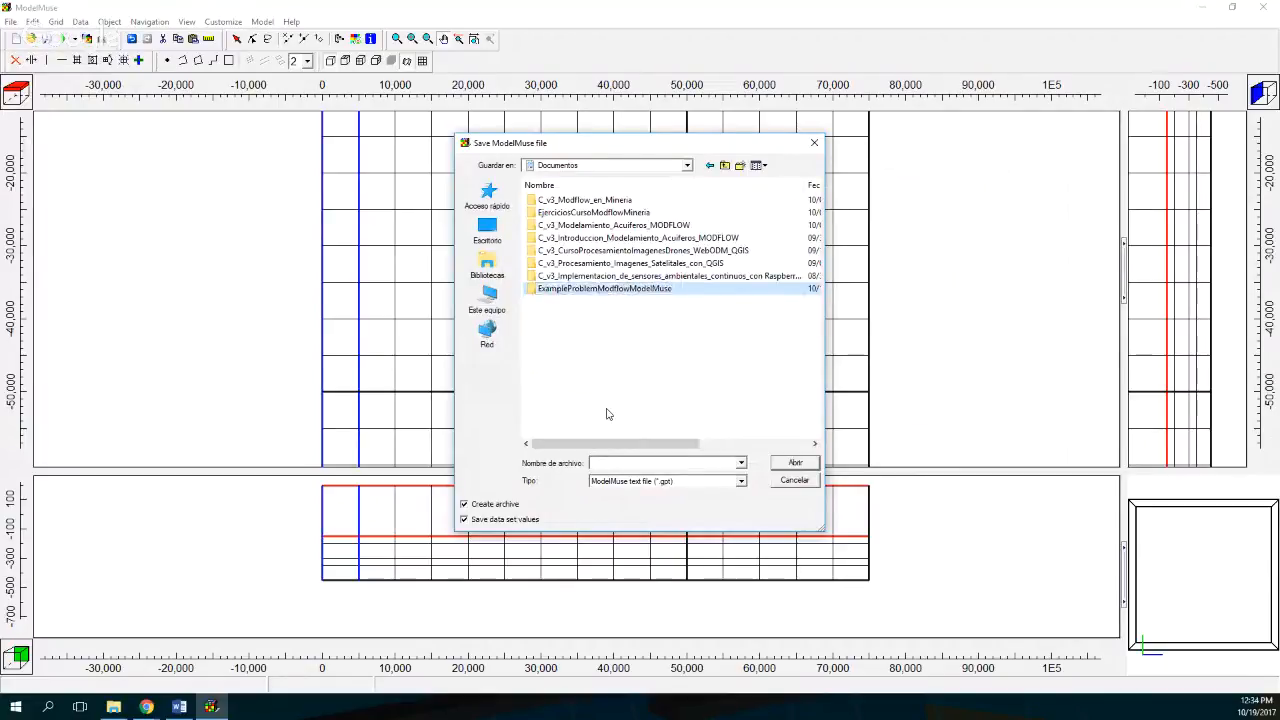
Create a subfolder named Model inside the ExampleProblemModflowModelMuse folder
{"action": "double_click", "coordinate": [605, 288]}
{"action": "left_click", "coordinate": [740, 165]}
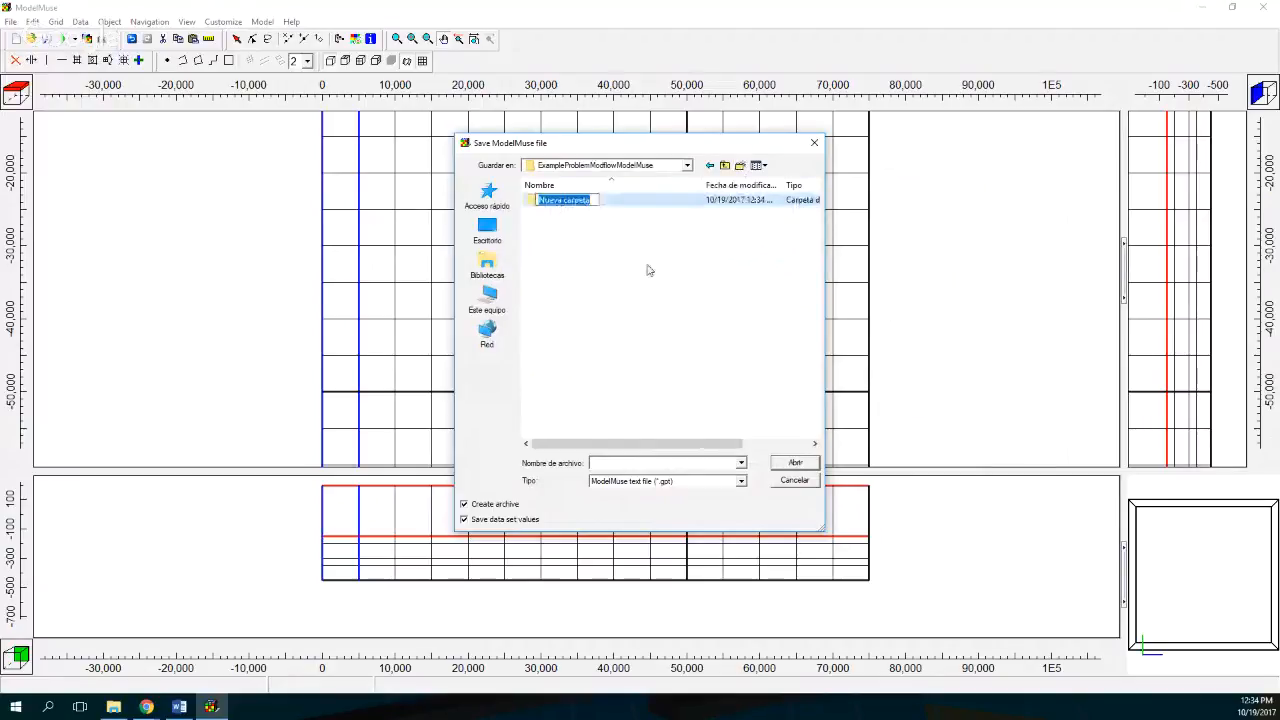
{"action": "type", "text": "Mudel"}
{"action": "key", "text": "Return"}
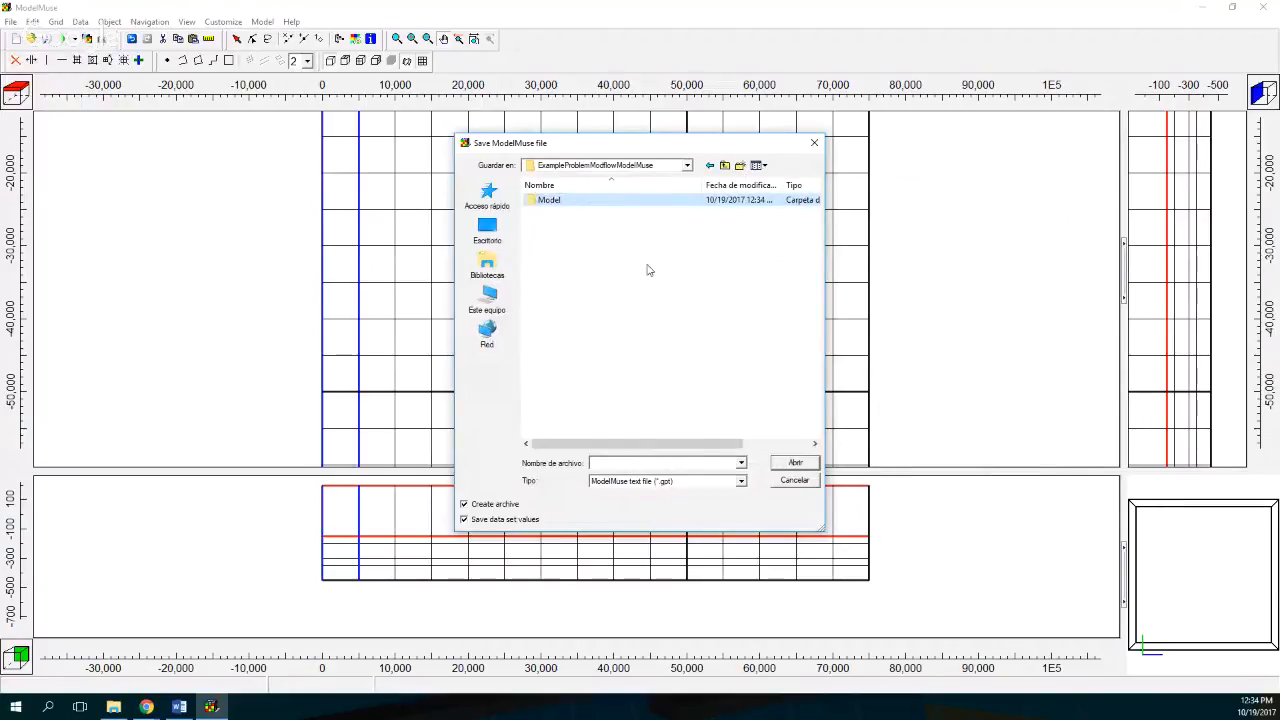
Save the model as Model1 in the Model subfolder as a ModelMuse text file
{"action": "double_click", "coordinate": [549, 200]}
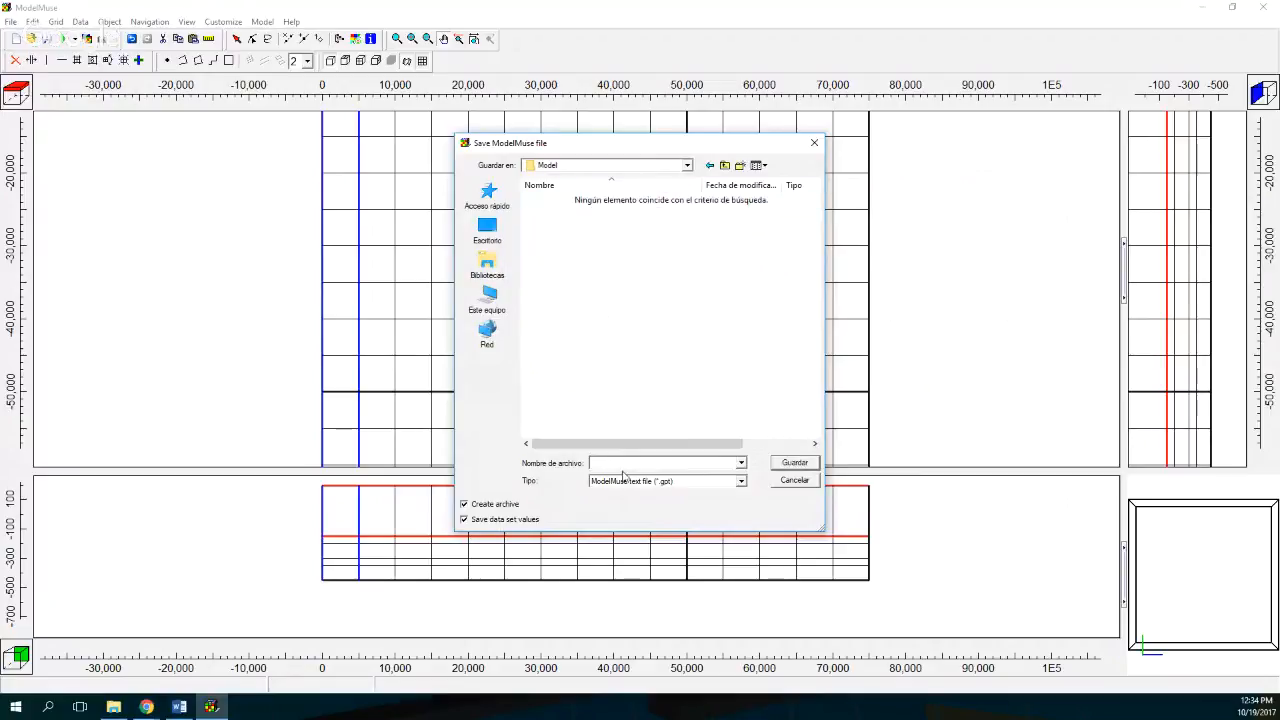
{"action": "left_click", "coordinate": [618, 462]}
{"action": "type", "text": "Model1"}
{"action": "key", "text": "Return"}
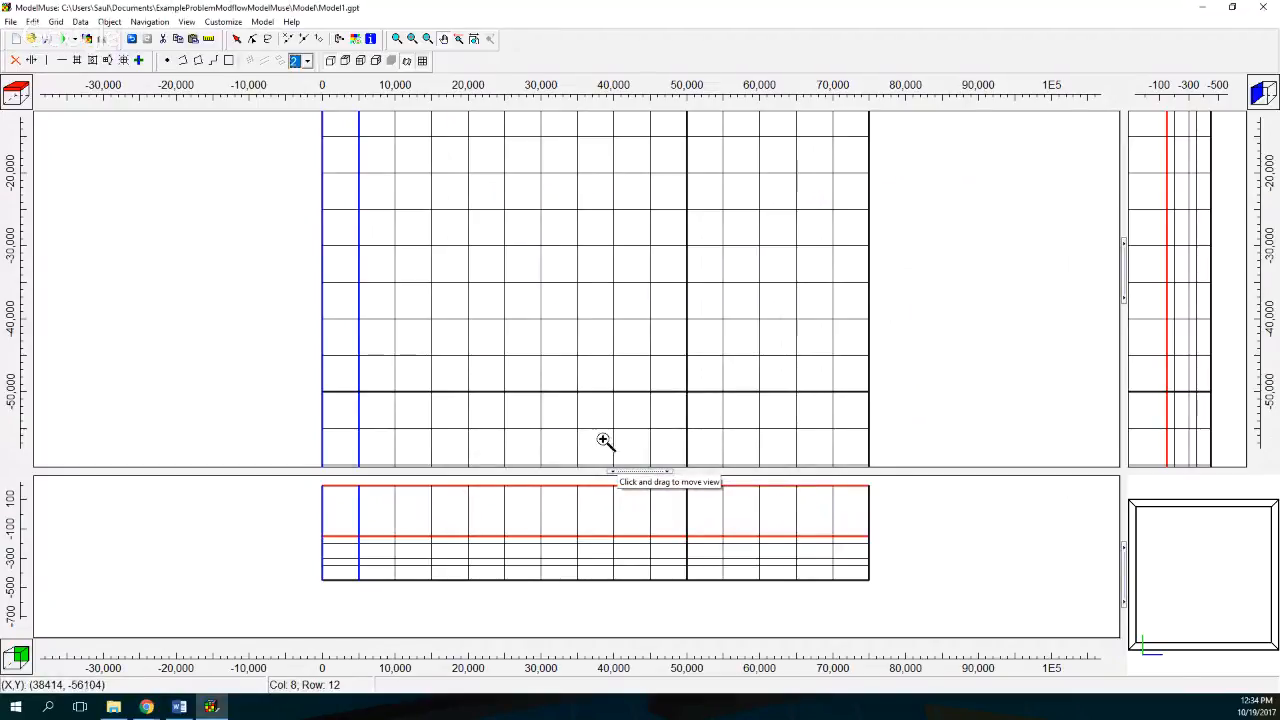
Open the MODFLOW time settings and give stress period 1 a starting time of 0 and an ending time of 86400
{"action": "left_click", "coordinate": [258, 24]}
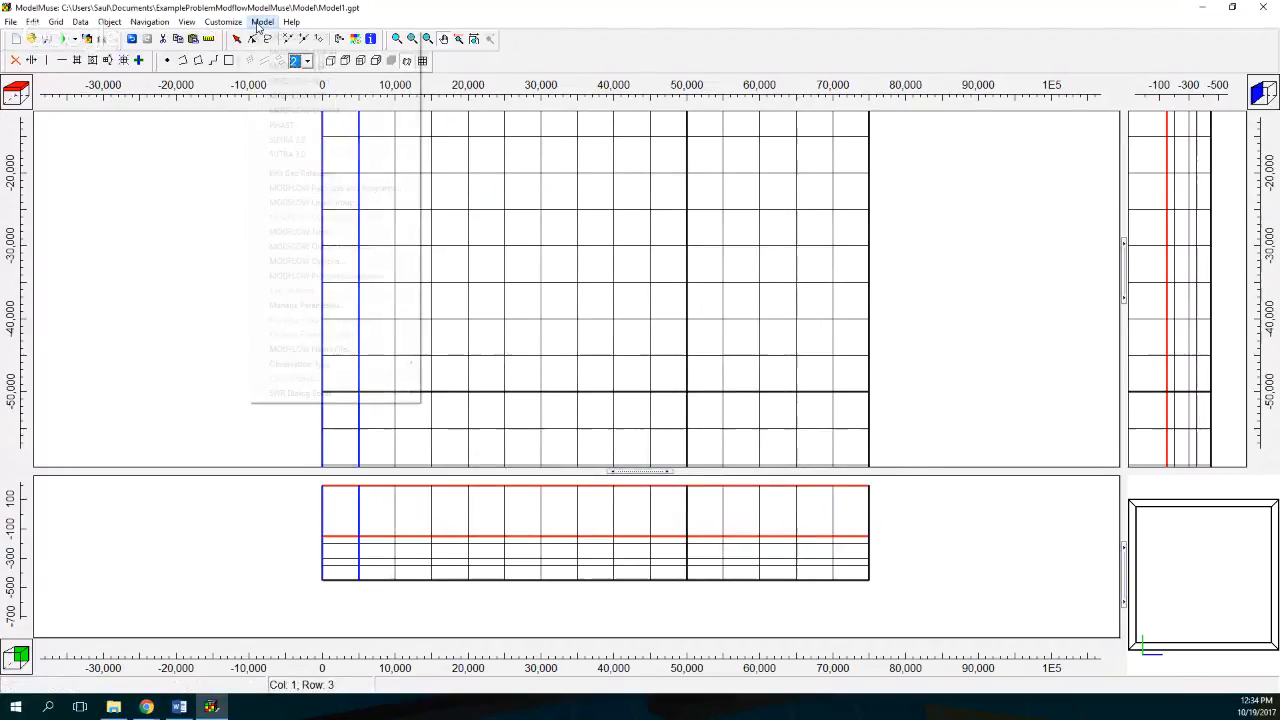
{"action": "left_click", "coordinate": [302, 232]}
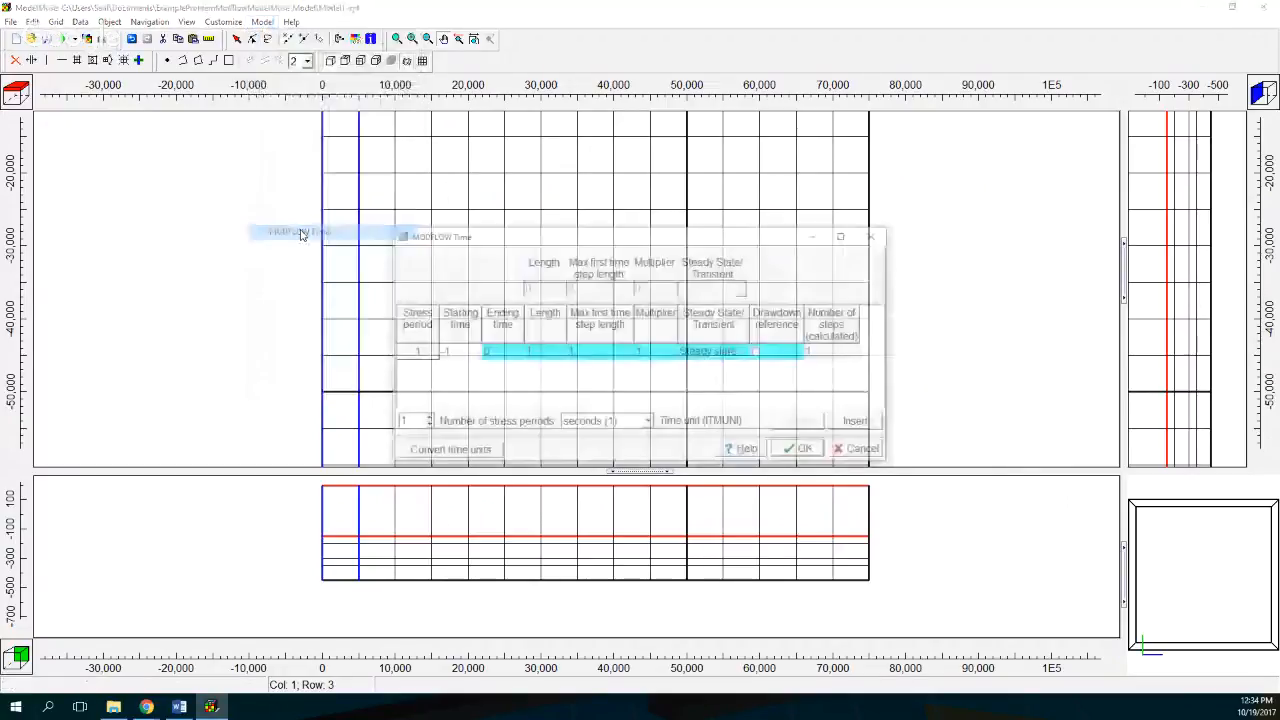
{"action": "left_click", "coordinate": [456, 352]}
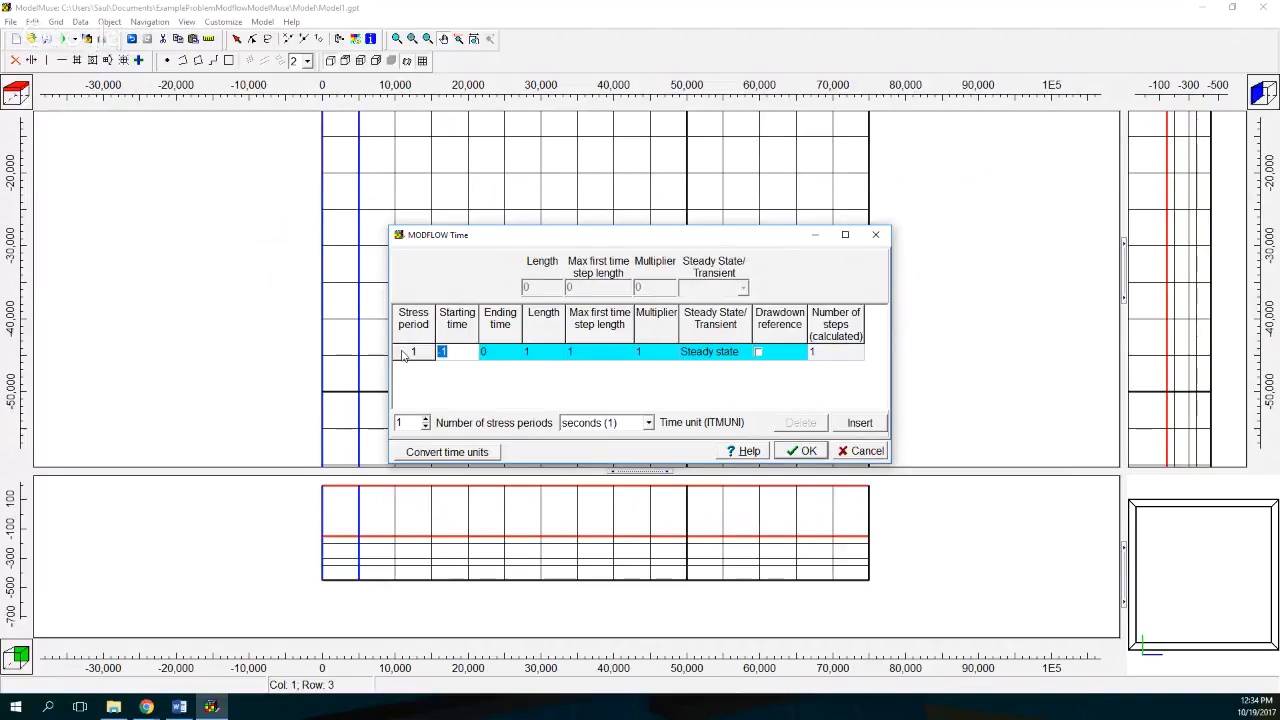
{"action": "type", "text": "0"}
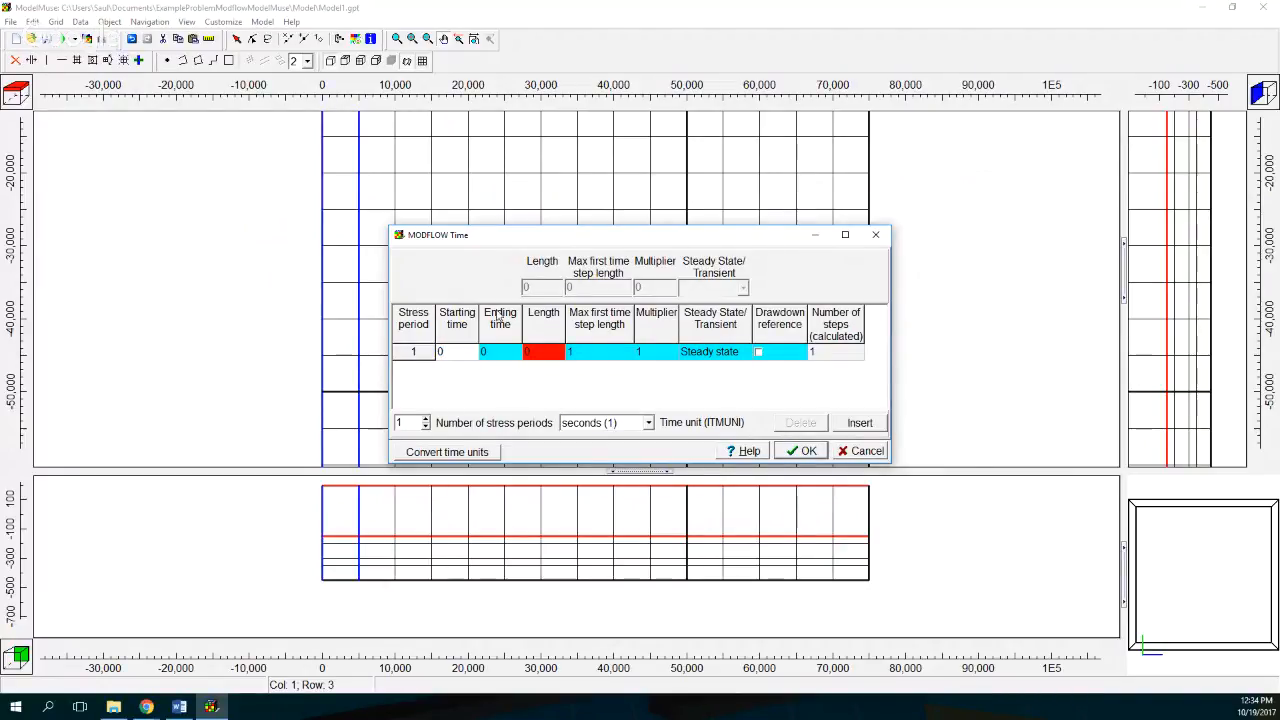
{"action": "left_click", "coordinate": [512, 352]}
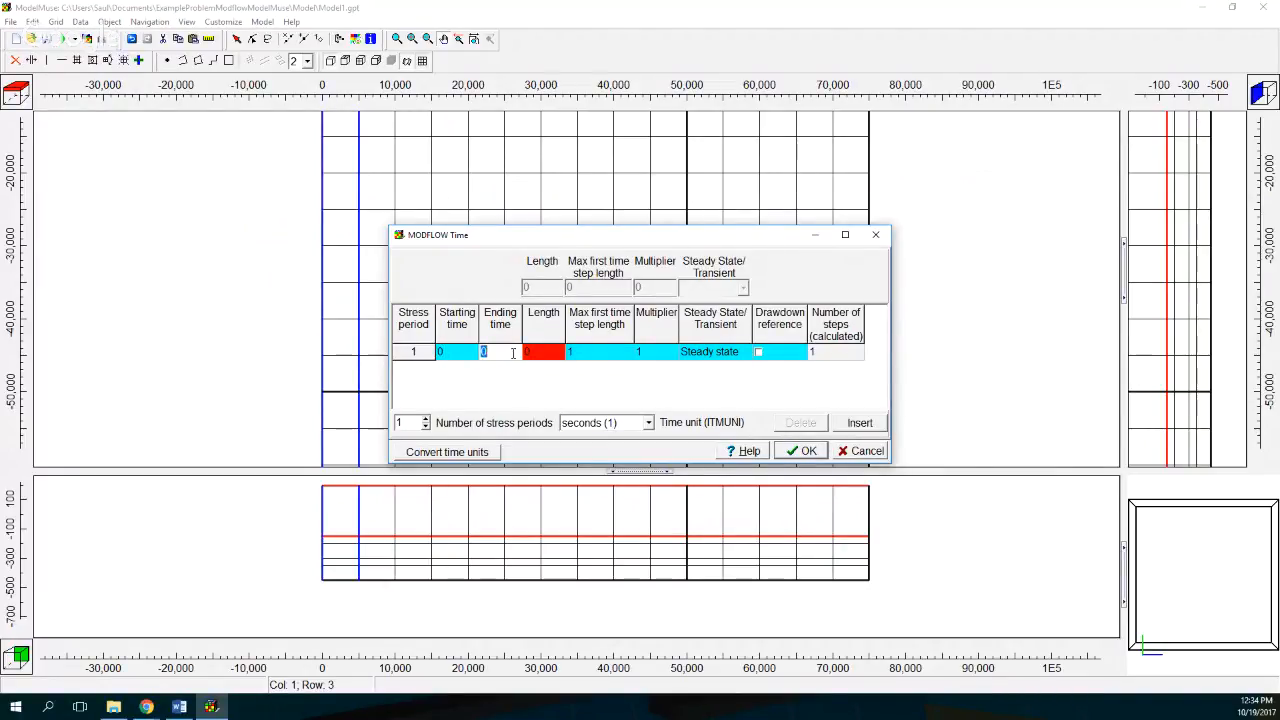
{"action": "type", "text": "86400"}
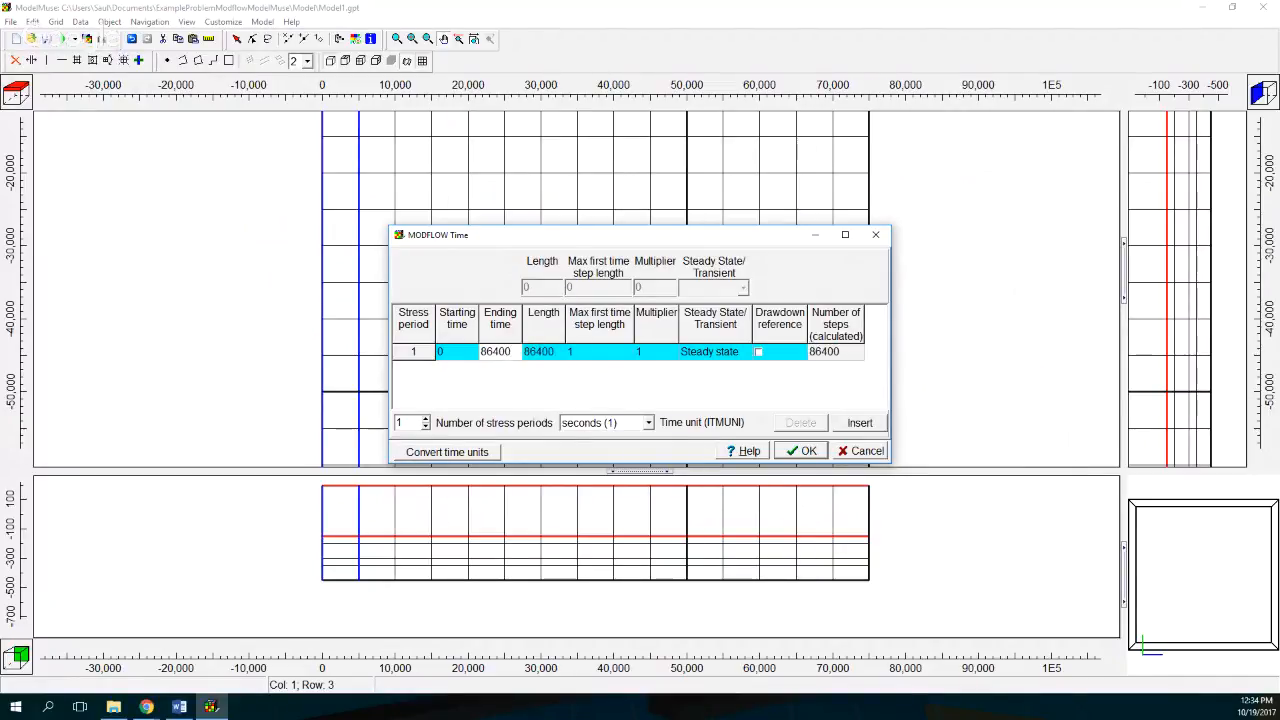
Calculate stress period 1's maximum first time step length for 1 time step, and accept the MODFLOW time settings
{"action": "left_click", "coordinate": [606, 352]}
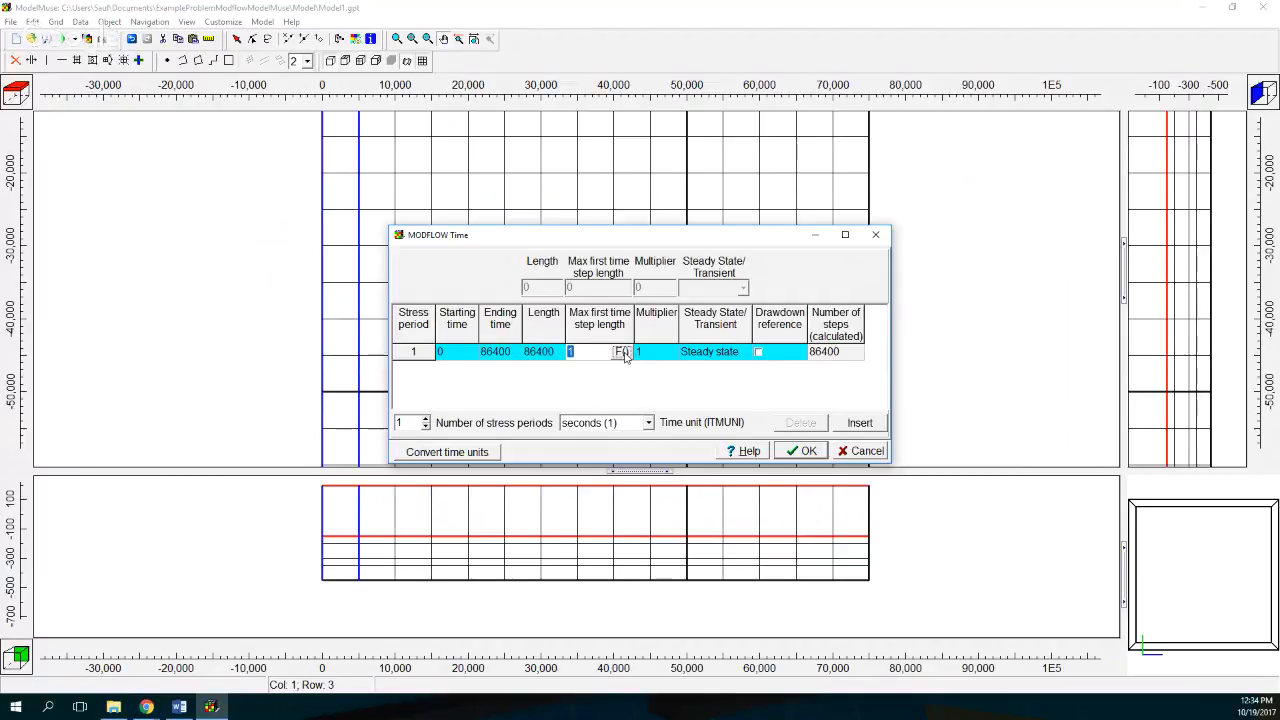
{"action": "left_click", "coordinate": [623, 353]}
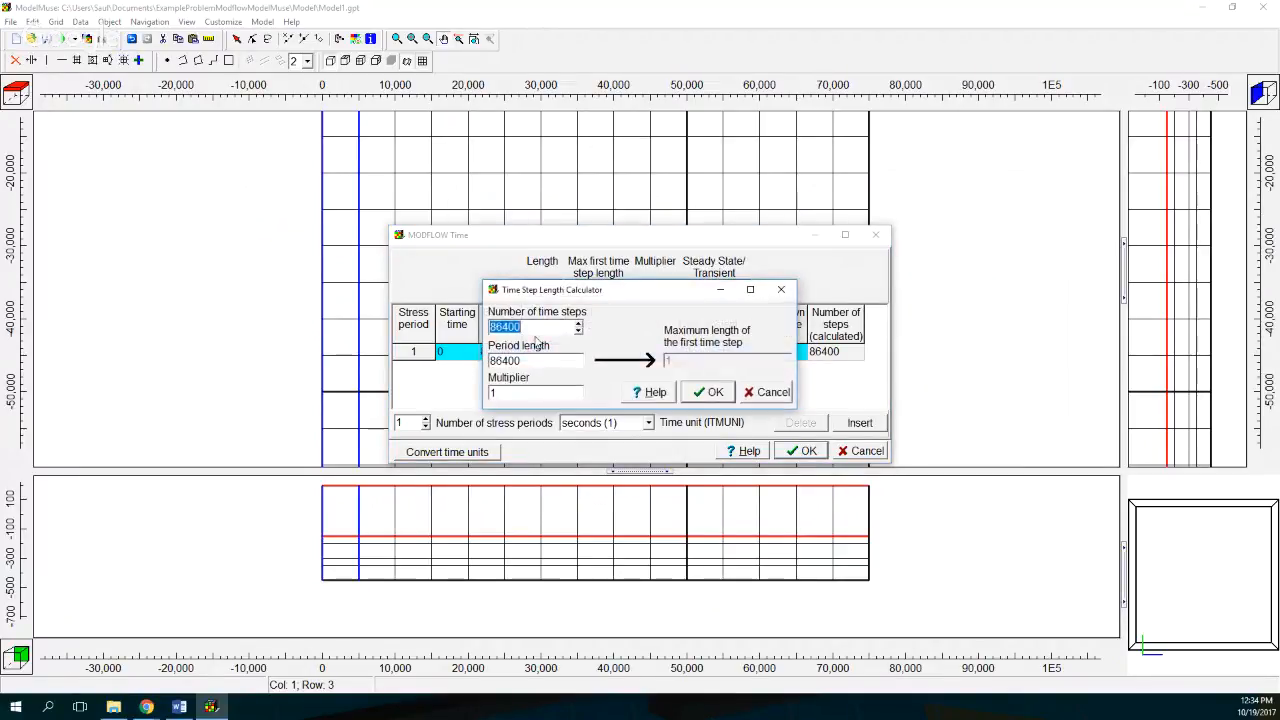
{"action": "type", "text": "1"}
{"action": "left_click", "coordinate": [709, 392]}
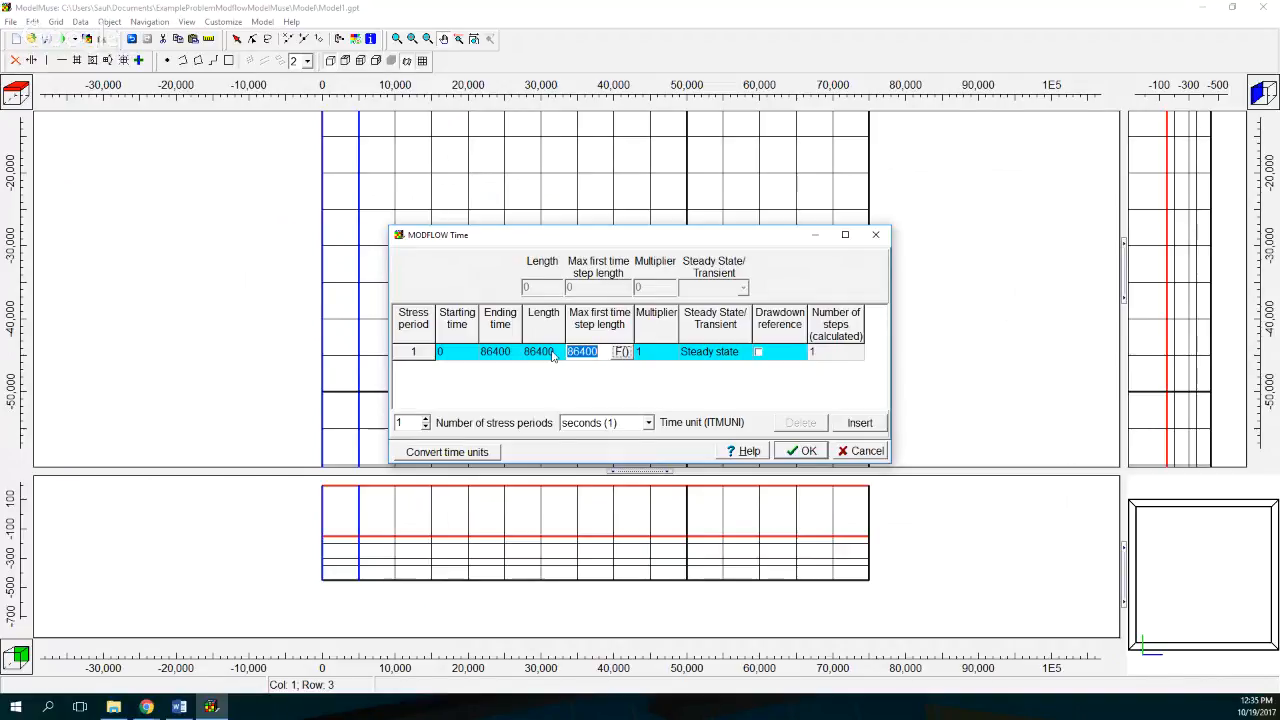
{"action": "key", "text": "alt+Tab"}
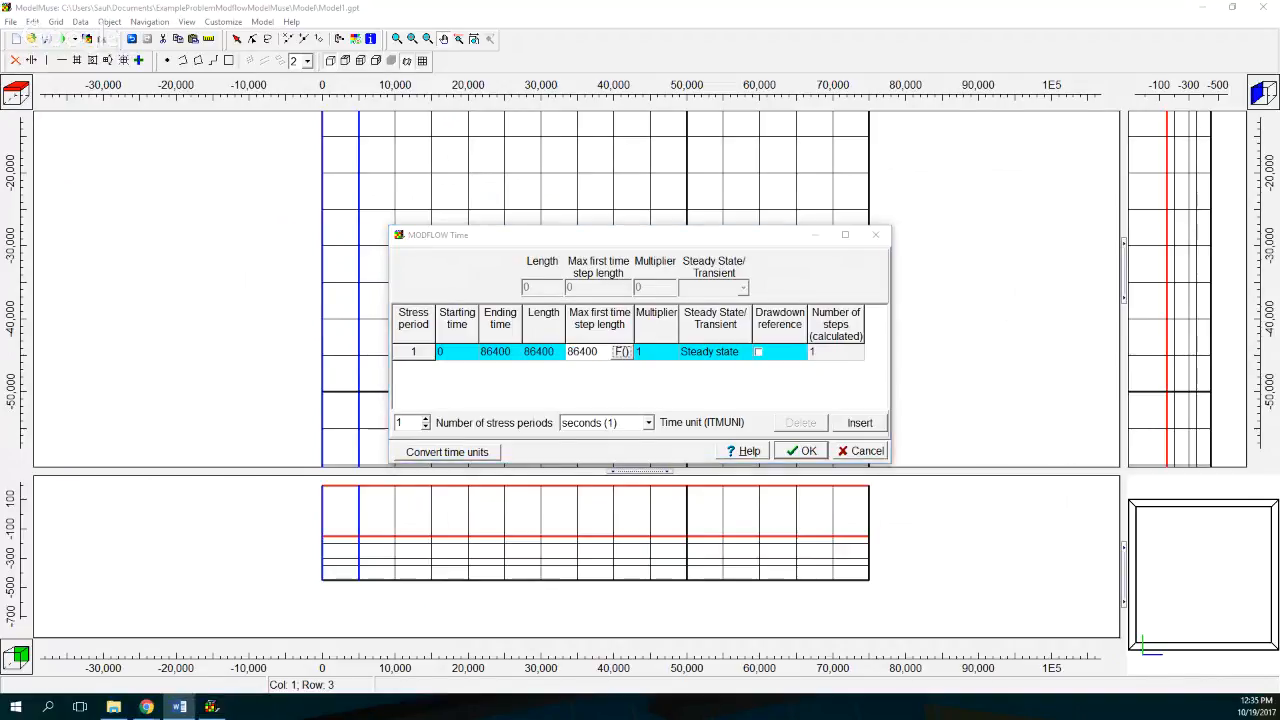
{"action": "left_click", "coordinate": [805, 452]}
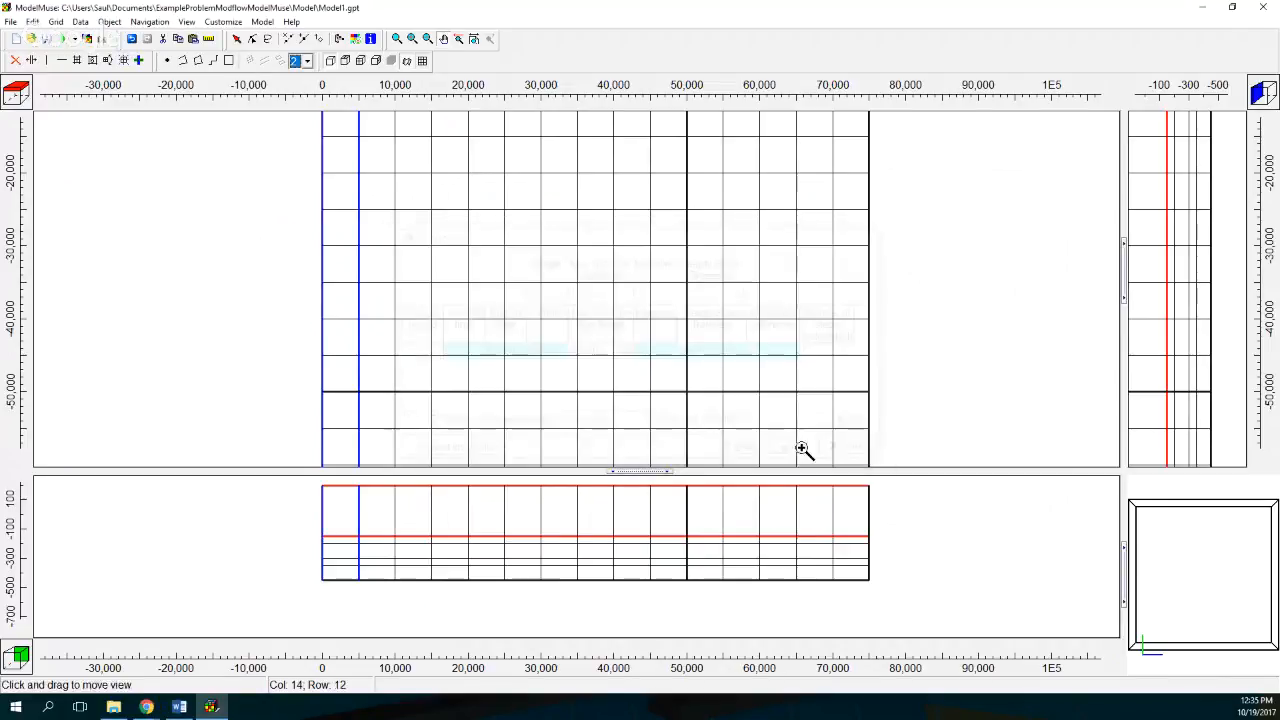
Open MODFLOW Packages and Programs, expand the specified-head, specified-flux and head-dependent flux boundary conditions, and widen the package list
{"action": "left_click", "coordinate": [264, 24]}
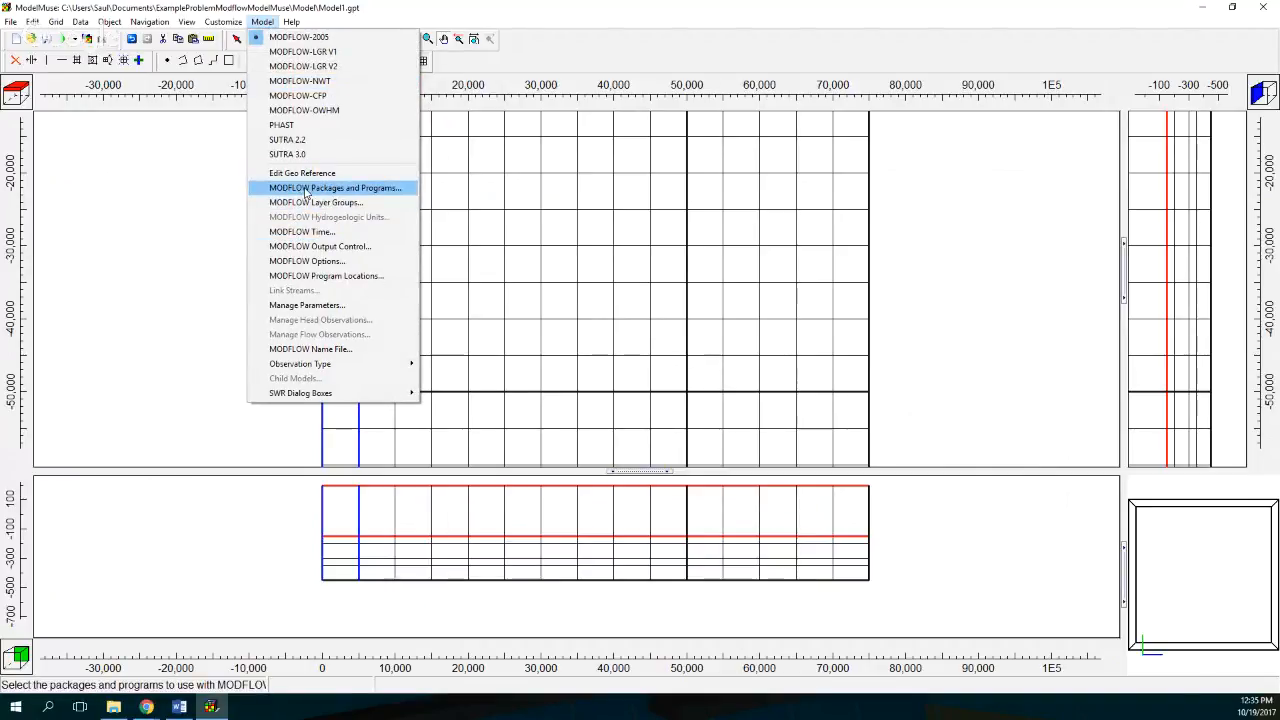
{"action": "left_click", "coordinate": [305, 189]}
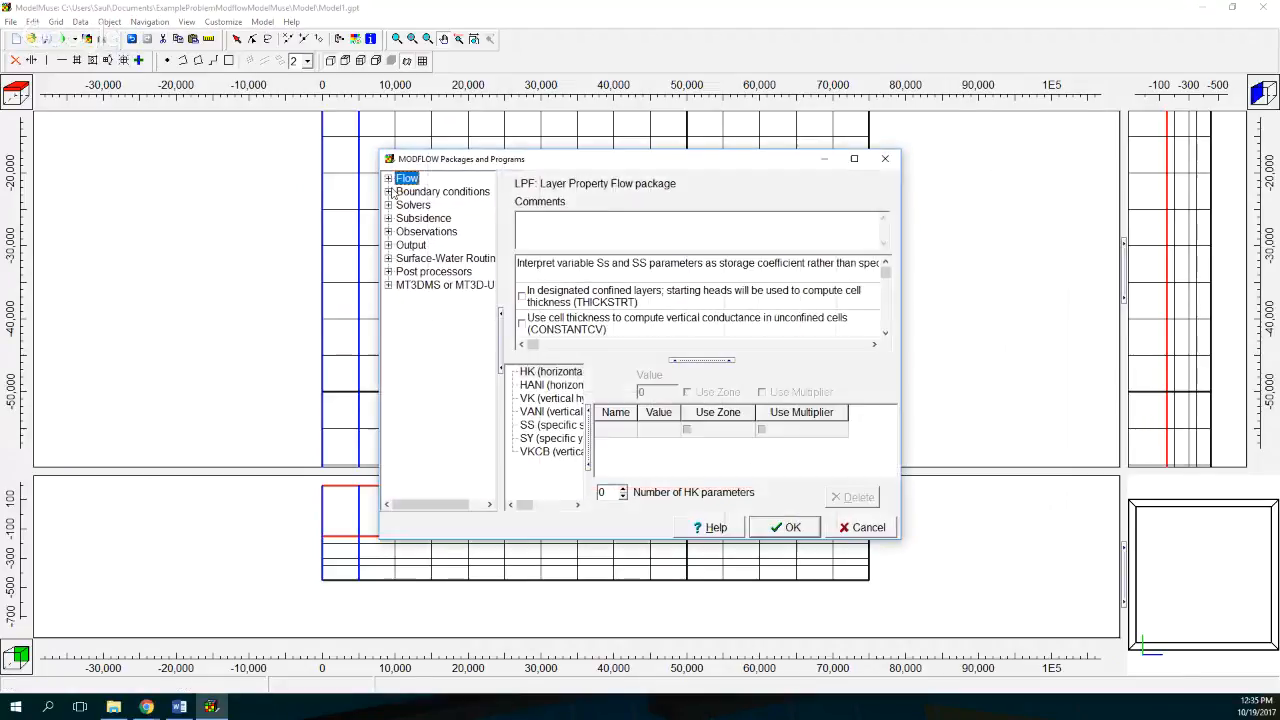
{"action": "left_click", "coordinate": [388, 191]}
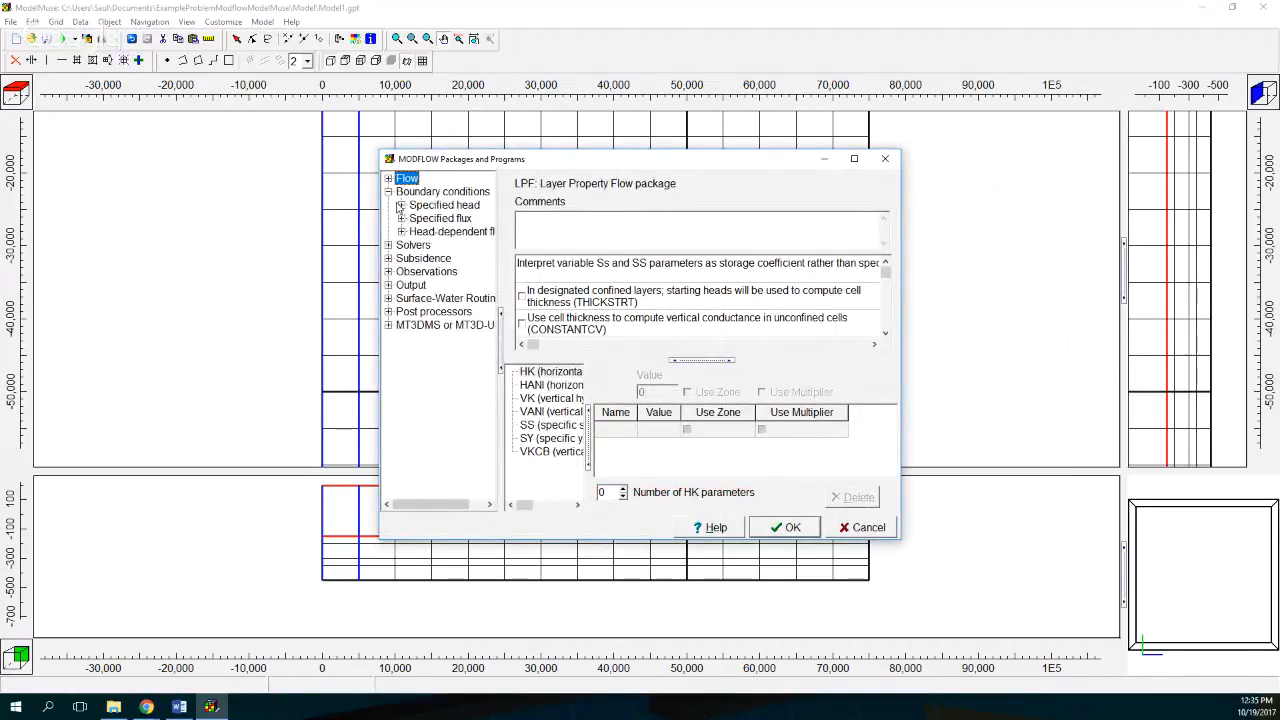
{"action": "left_click", "coordinate": [401, 205]}
{"action": "left_click", "coordinate": [401, 244]}
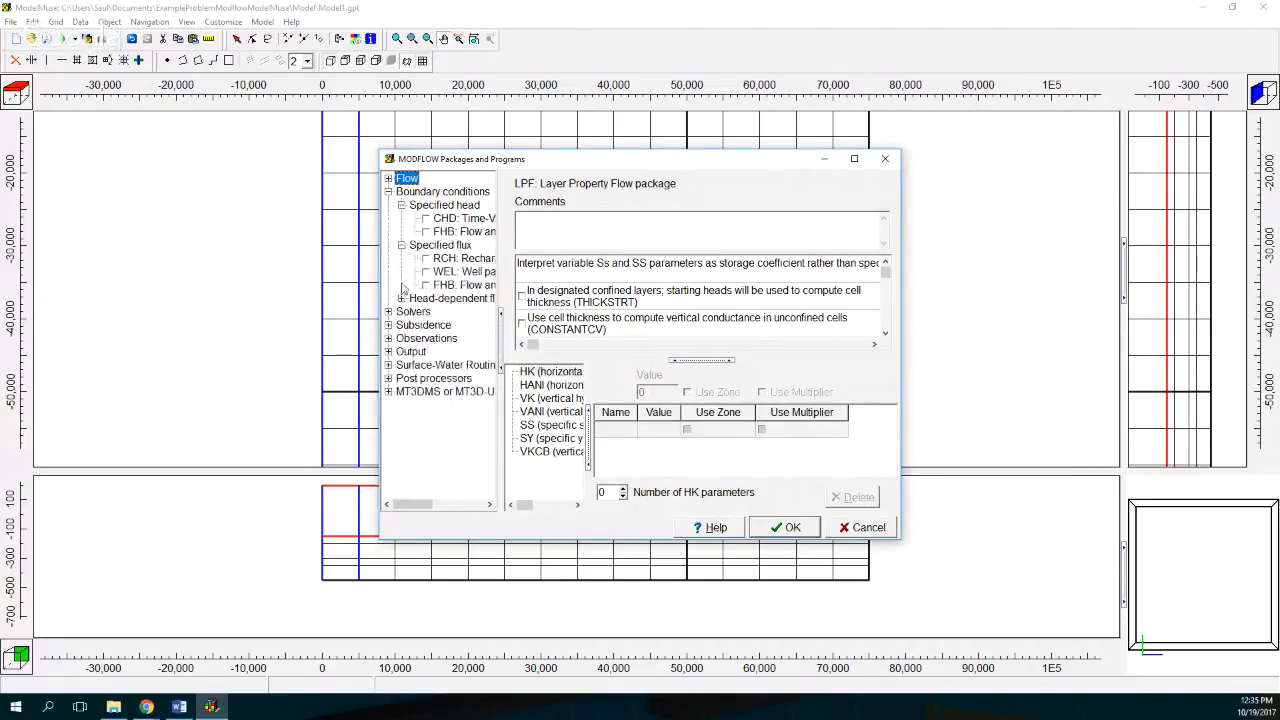
{"action": "left_click", "coordinate": [401, 298]}
{"action": "left_click_drag", "start_coordinate": [493, 377], "coordinate": [578, 363]}
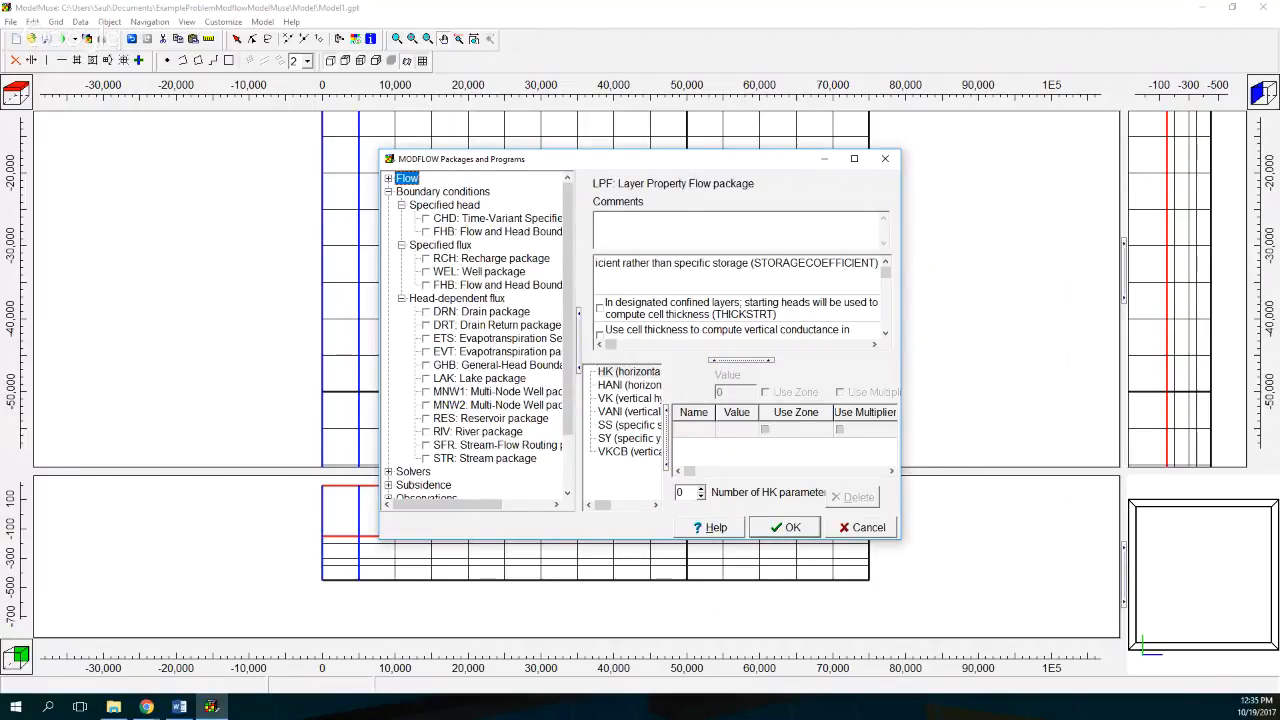
{"action": "left_click", "coordinate": [179, 707]}
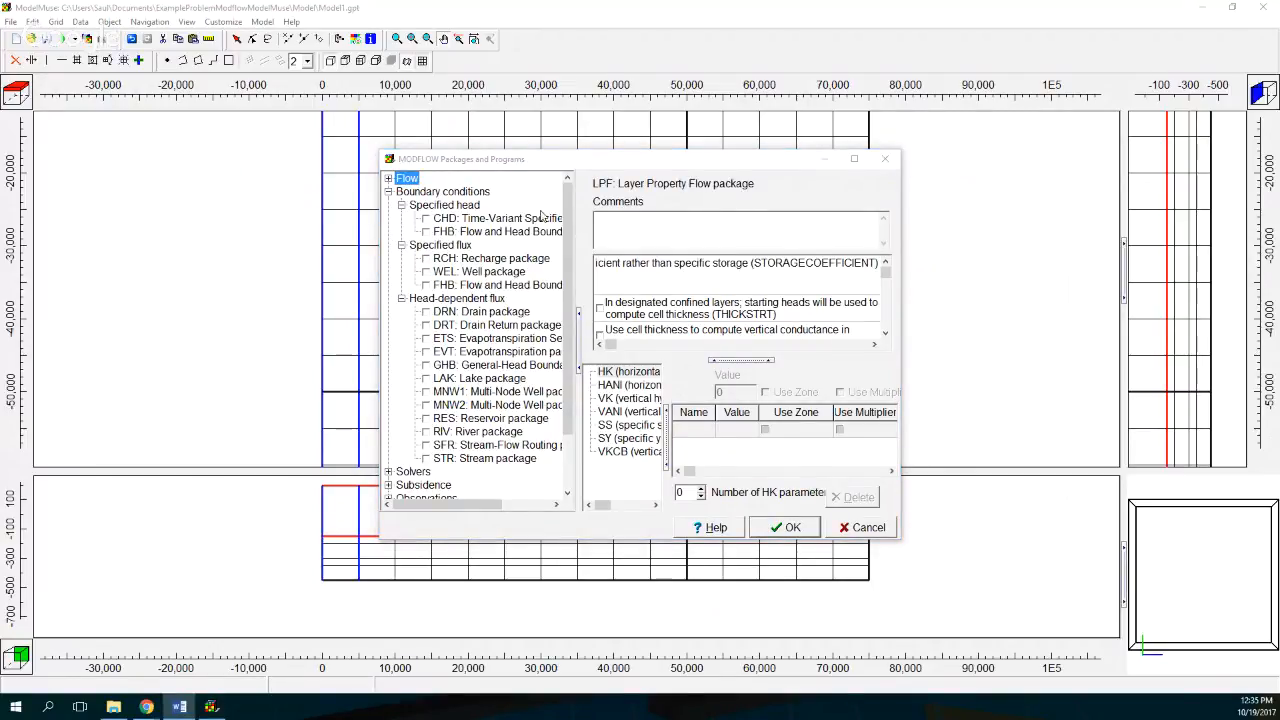
Activate the CHD time-variant specified-head, RCH recharge, WEL well and DRN drain packages
{"action": "left_click", "coordinate": [425, 222]}
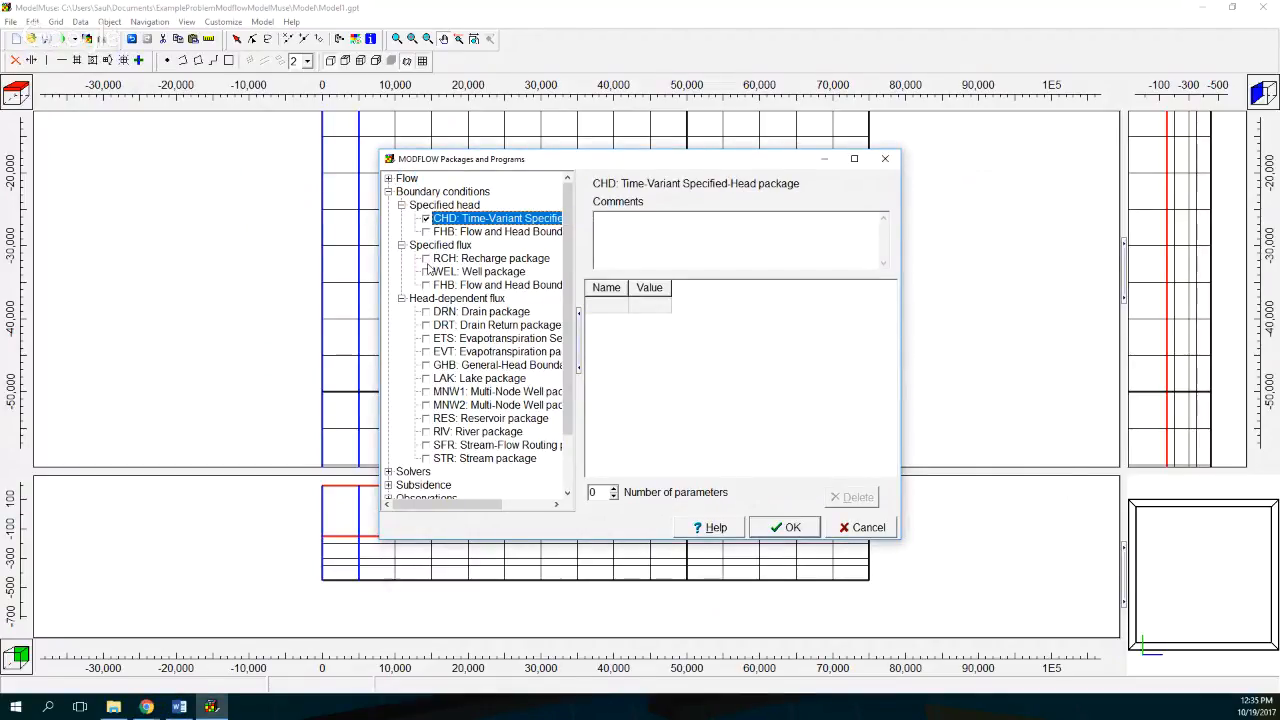
{"action": "left_click", "coordinate": [428, 262]}
{"action": "left_click", "coordinate": [426, 259]}
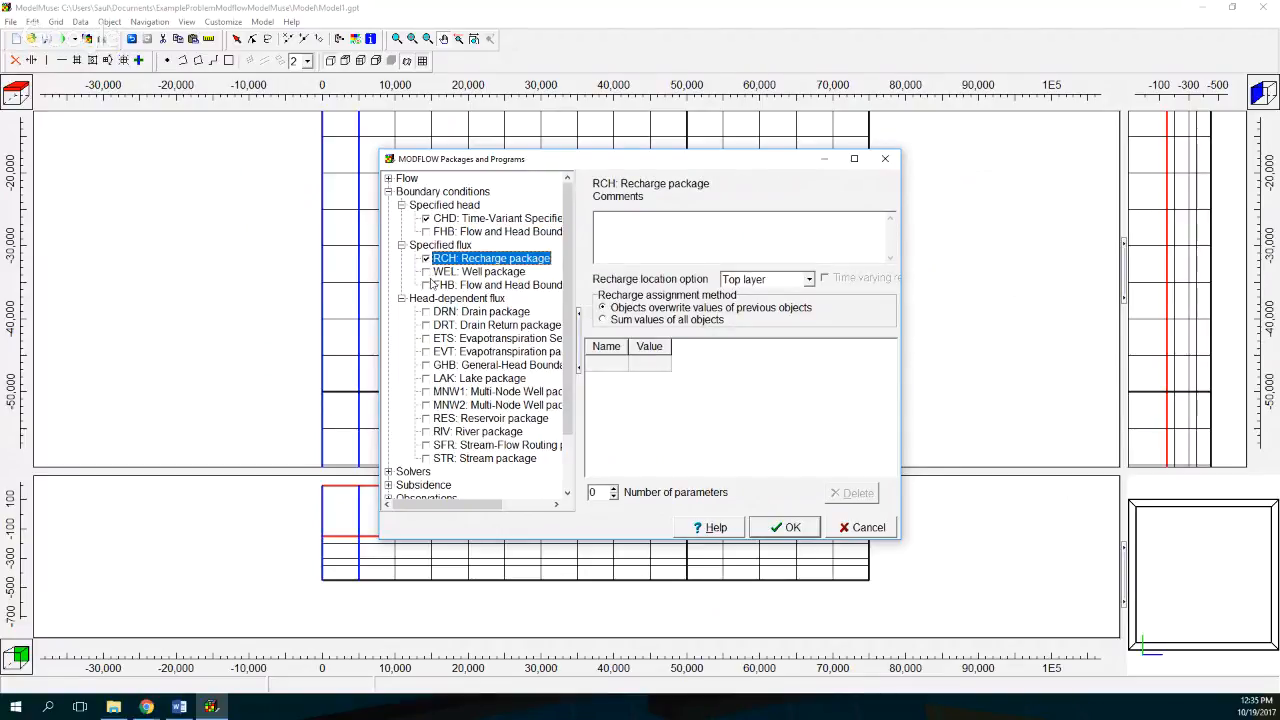
{"action": "left_click", "coordinate": [427, 273]}
{"action": "left_click", "coordinate": [426, 273]}
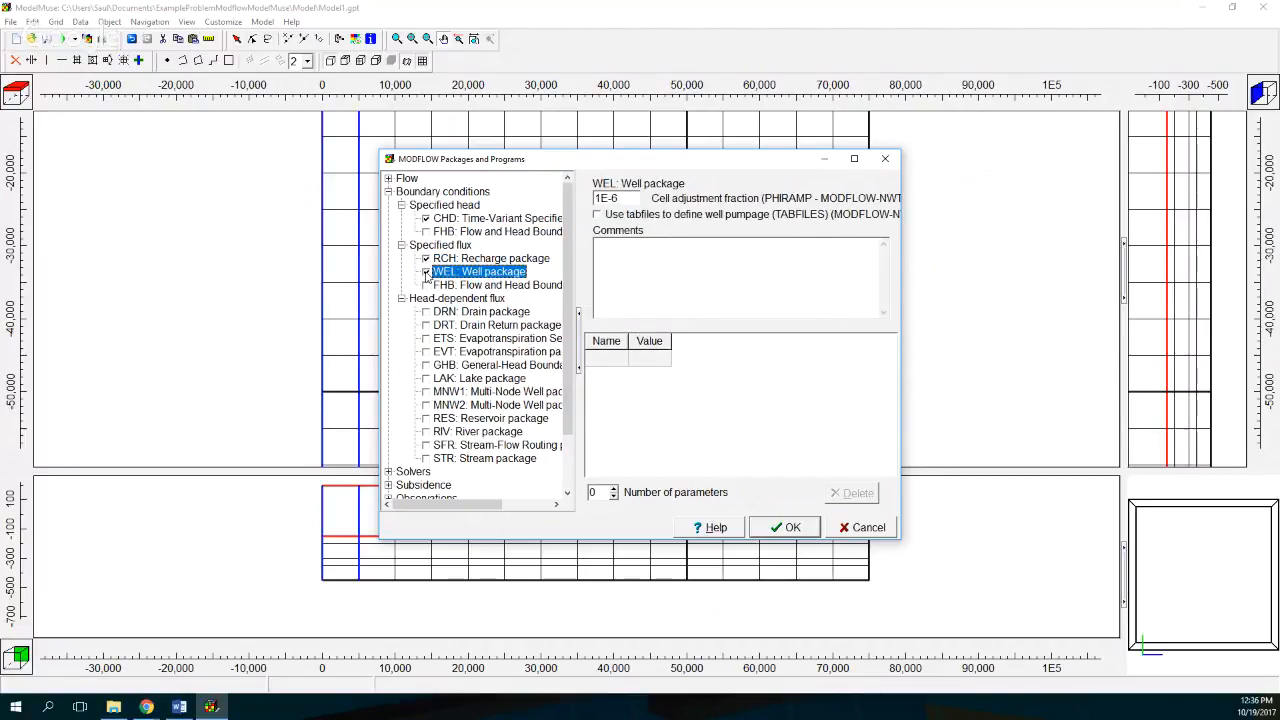
{"action": "left_click", "coordinate": [427, 313]}
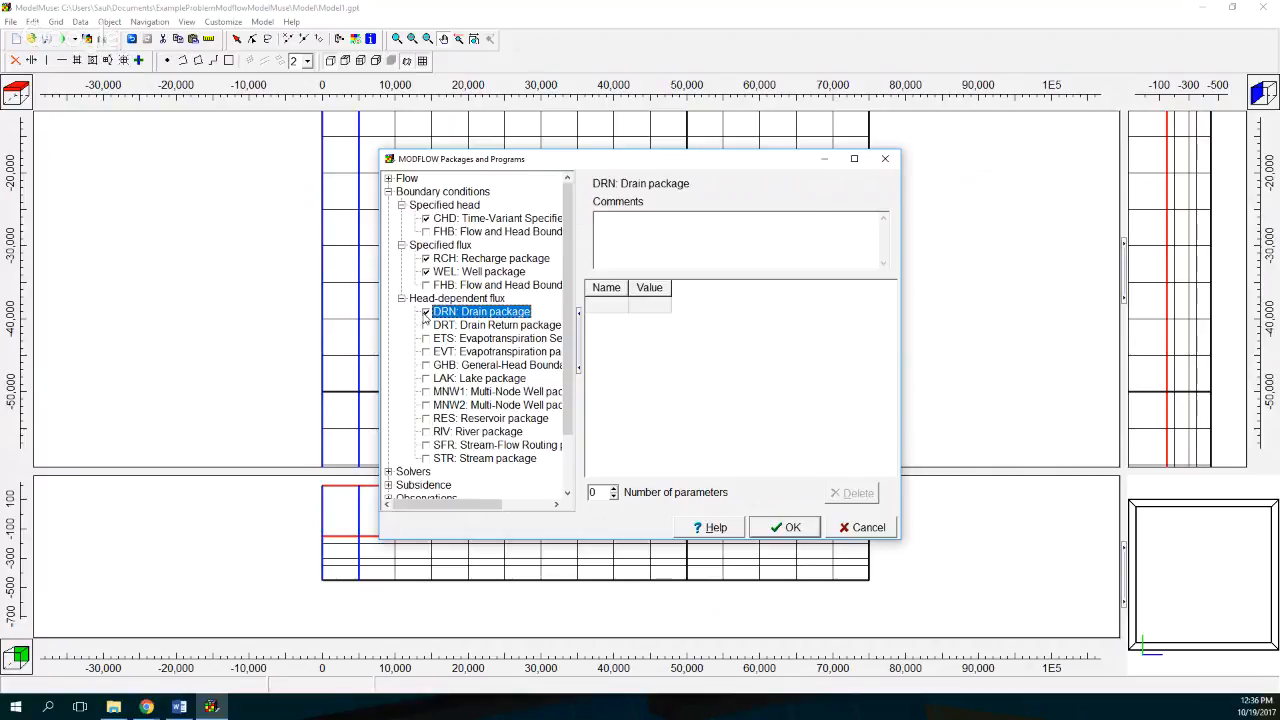
{"action": "left_click", "coordinate": [426, 313]}
Check that LPF is the chosen flow package and accept the package selection
{"action": "left_click", "coordinate": [388, 179]}
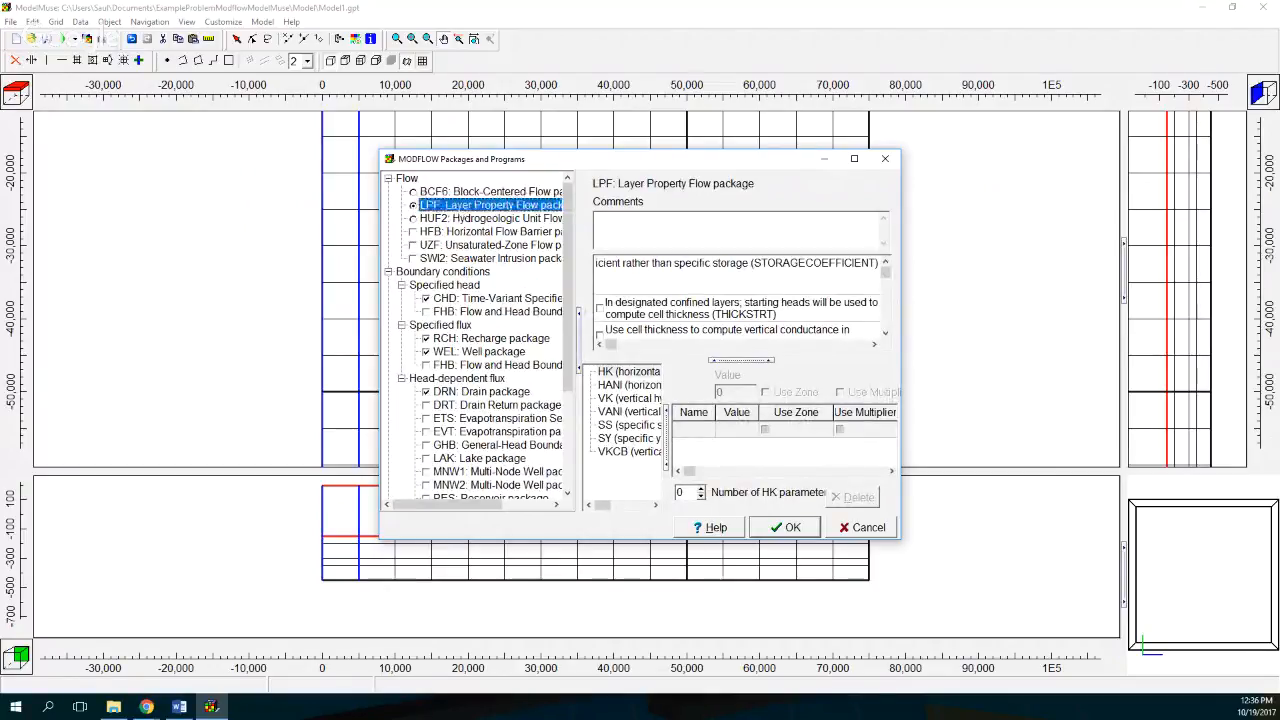
{"action": "key", "text": "alt+Tab"}
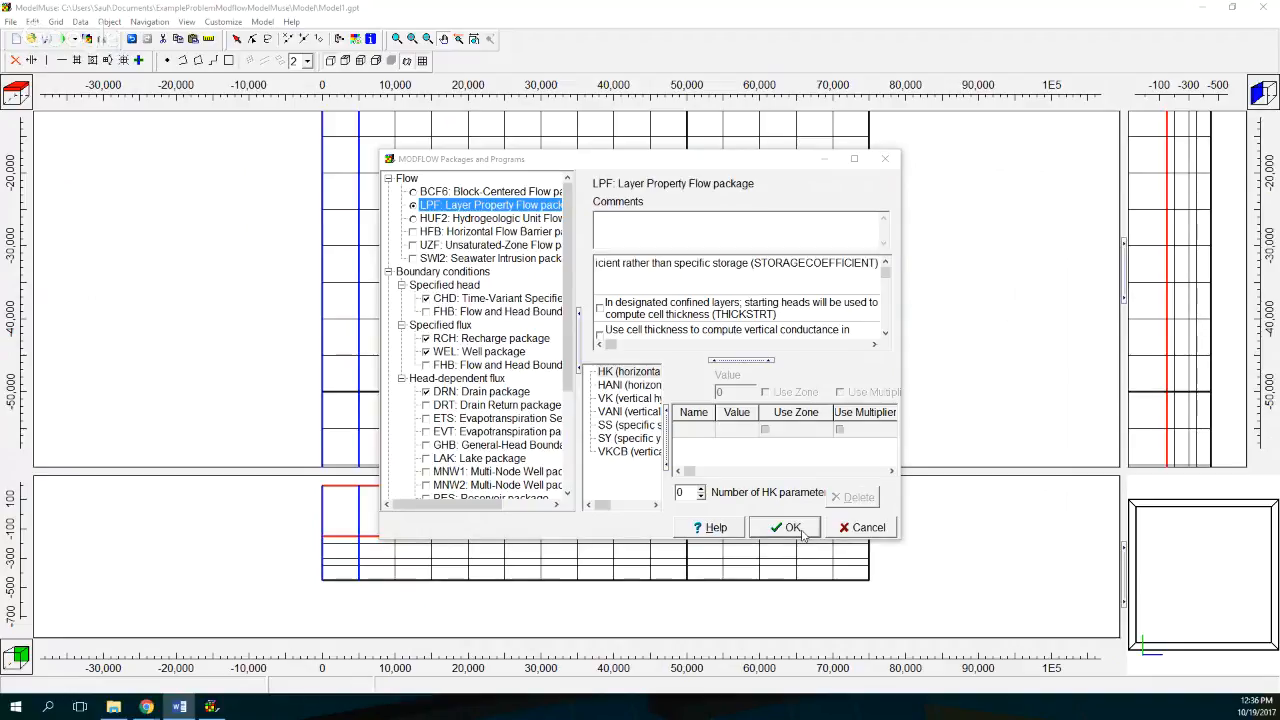
{"action": "left_click", "coordinate": [800, 531]}
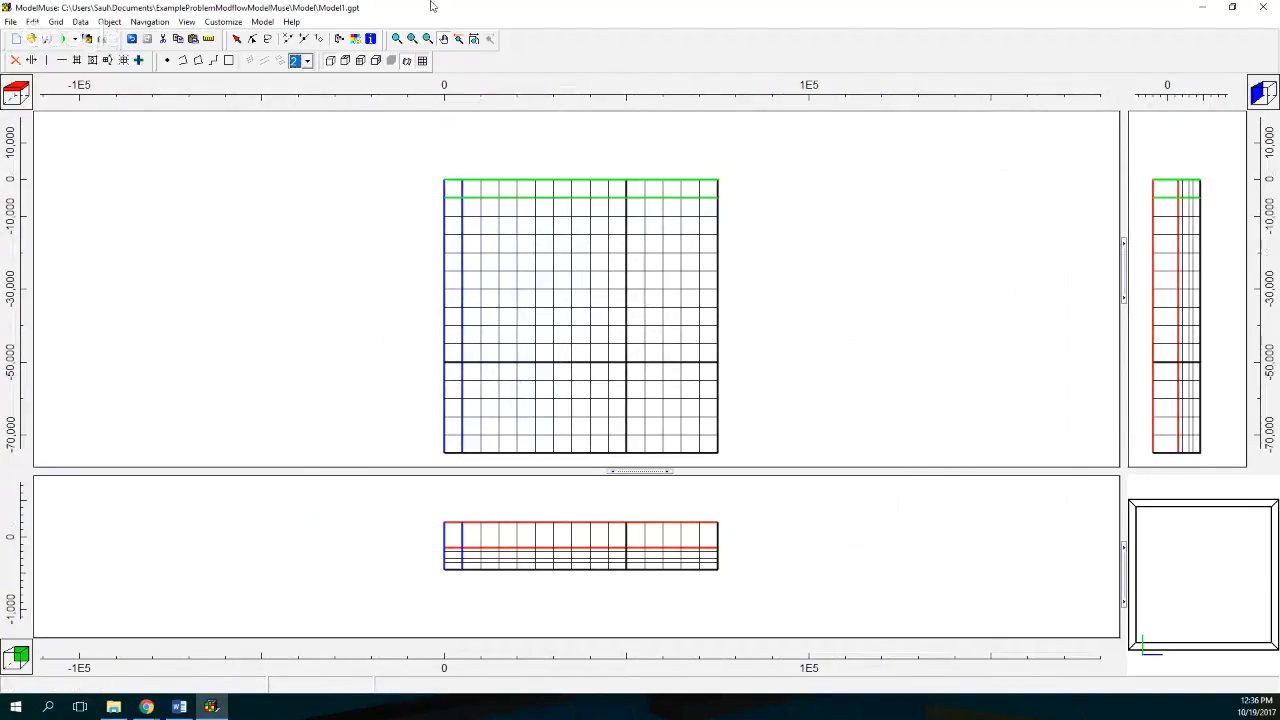
Draw a line object about 70,400 long in the top view down column 1, from row 1 to row 15
{"action": "left_click", "coordinate": [206, 61]}
{"action": "key", "text": "alt+Tab"}
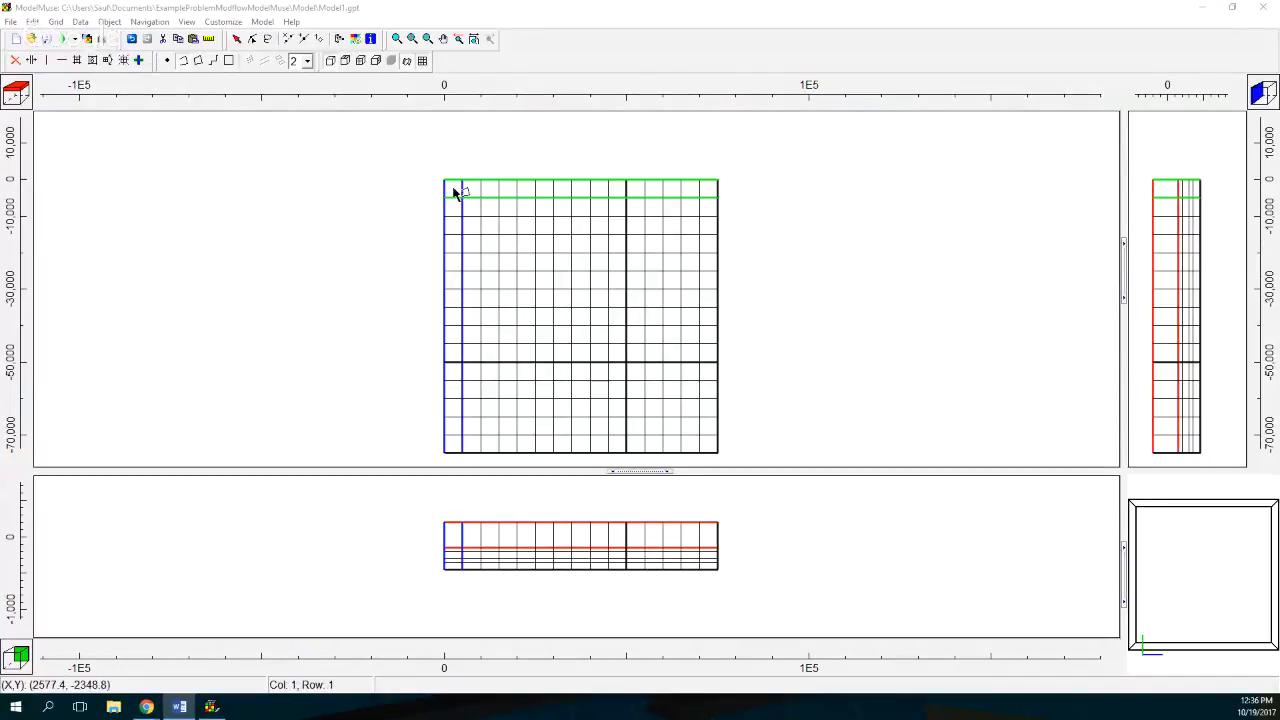
{"action": "left_click", "coordinate": [453, 188]}
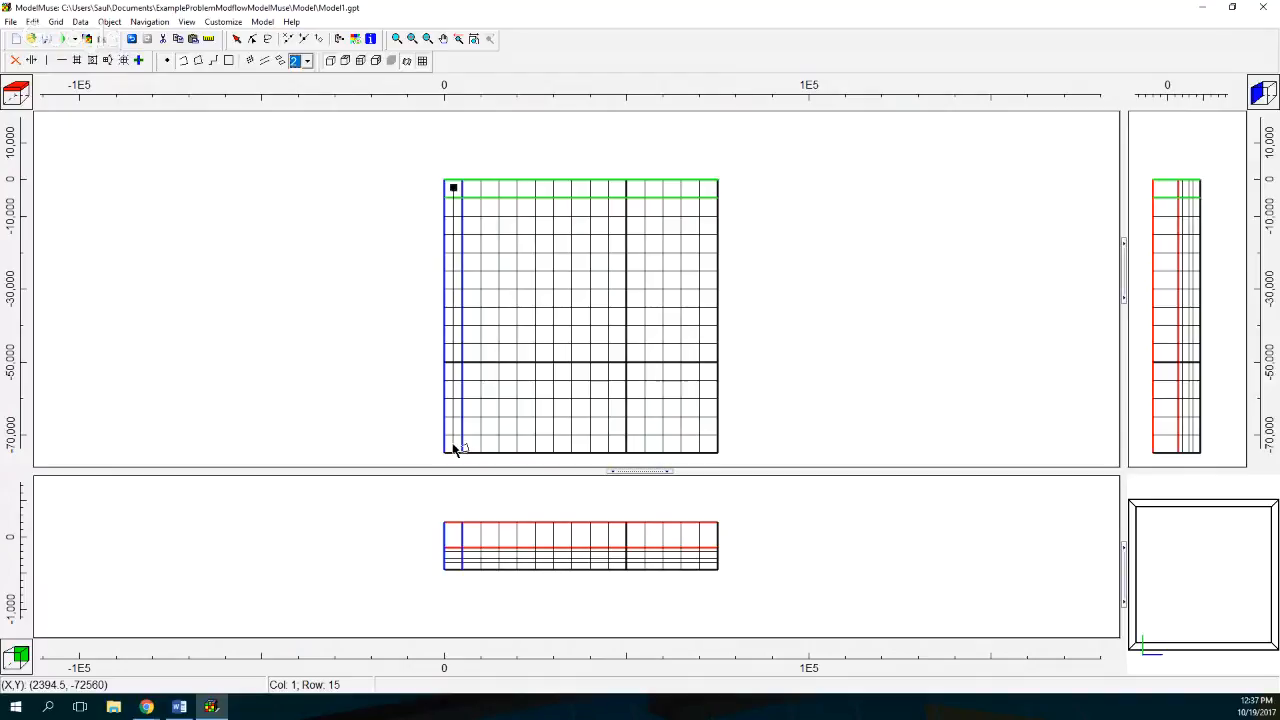
{"action": "double_click", "coordinate": [455, 449]}
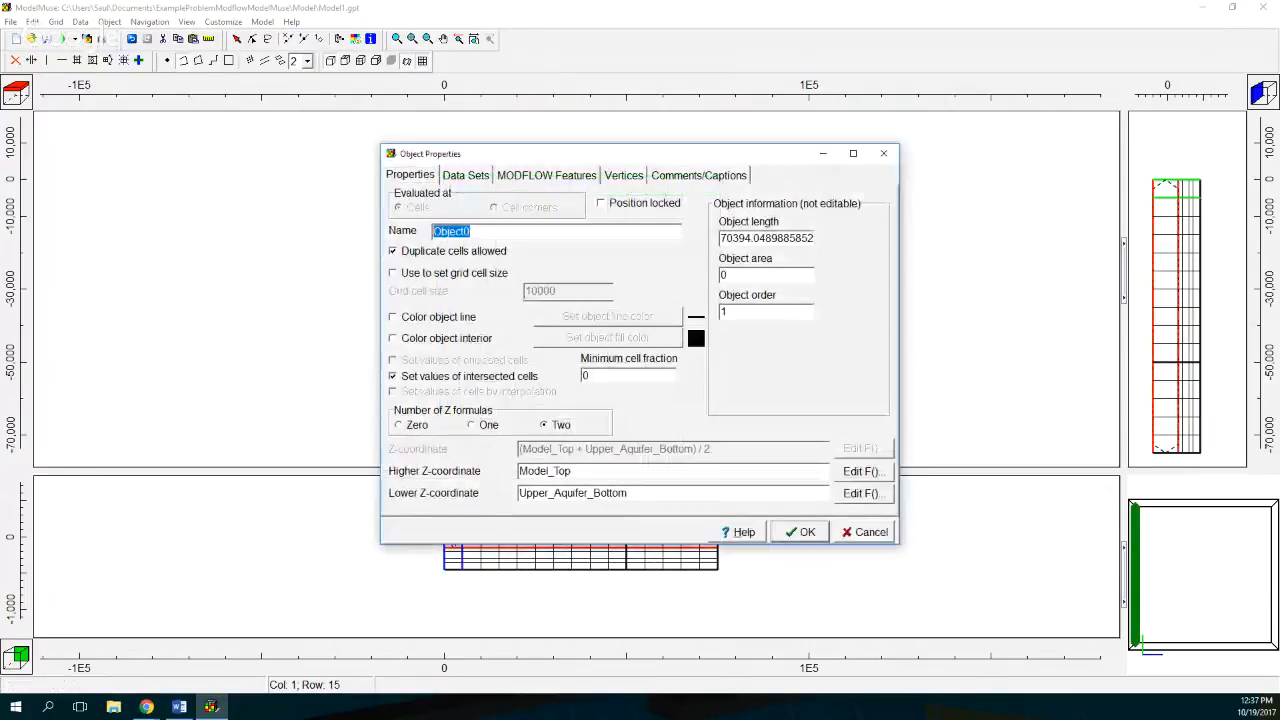
Name the new line object Head_0, consulting the Word document for its settings
{"action": "key", "text": "alt+Tab"}
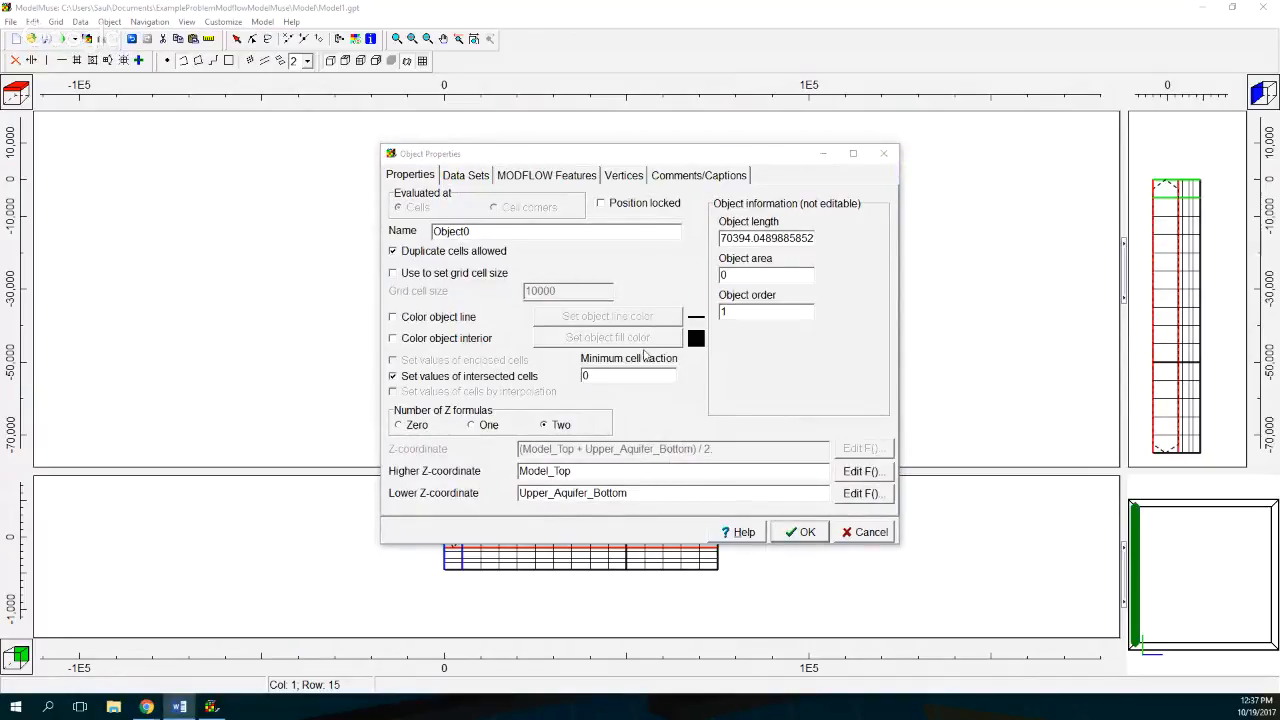
{"action": "key", "text": "alt+Tab"}
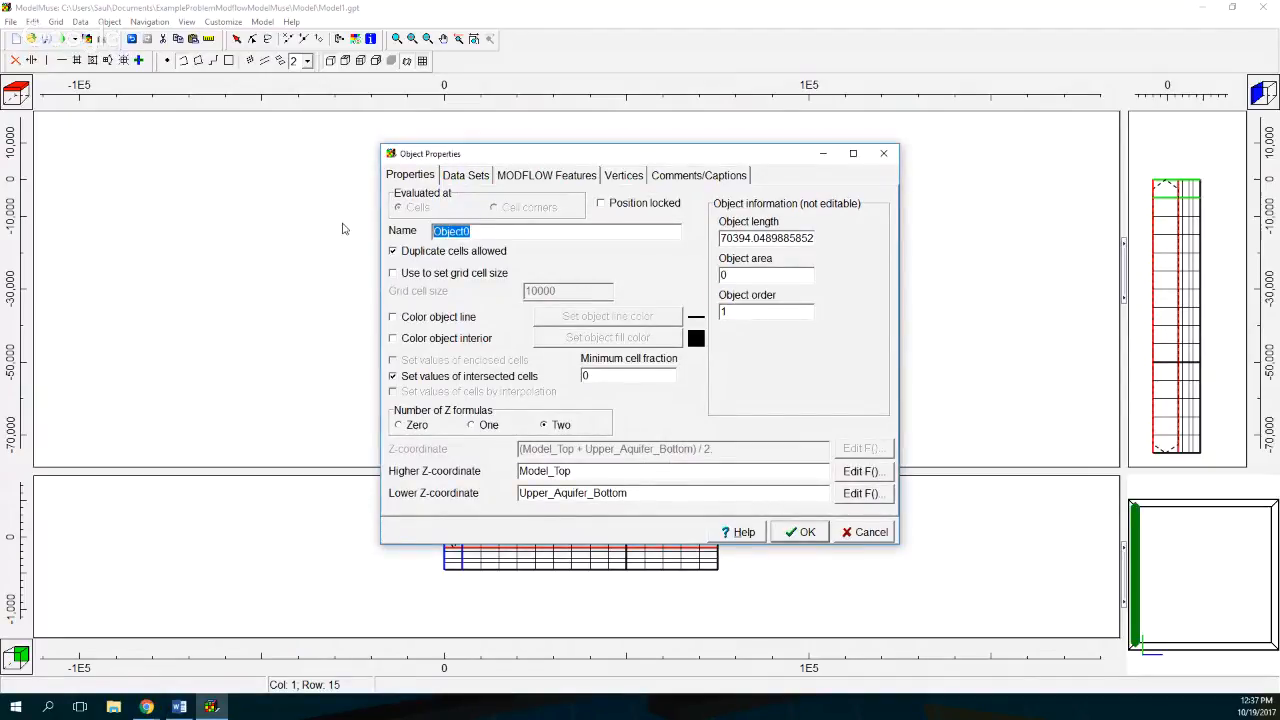
{"action": "type", "text": "Head_0"}
{"action": "key", "text": "alt+Tab"}
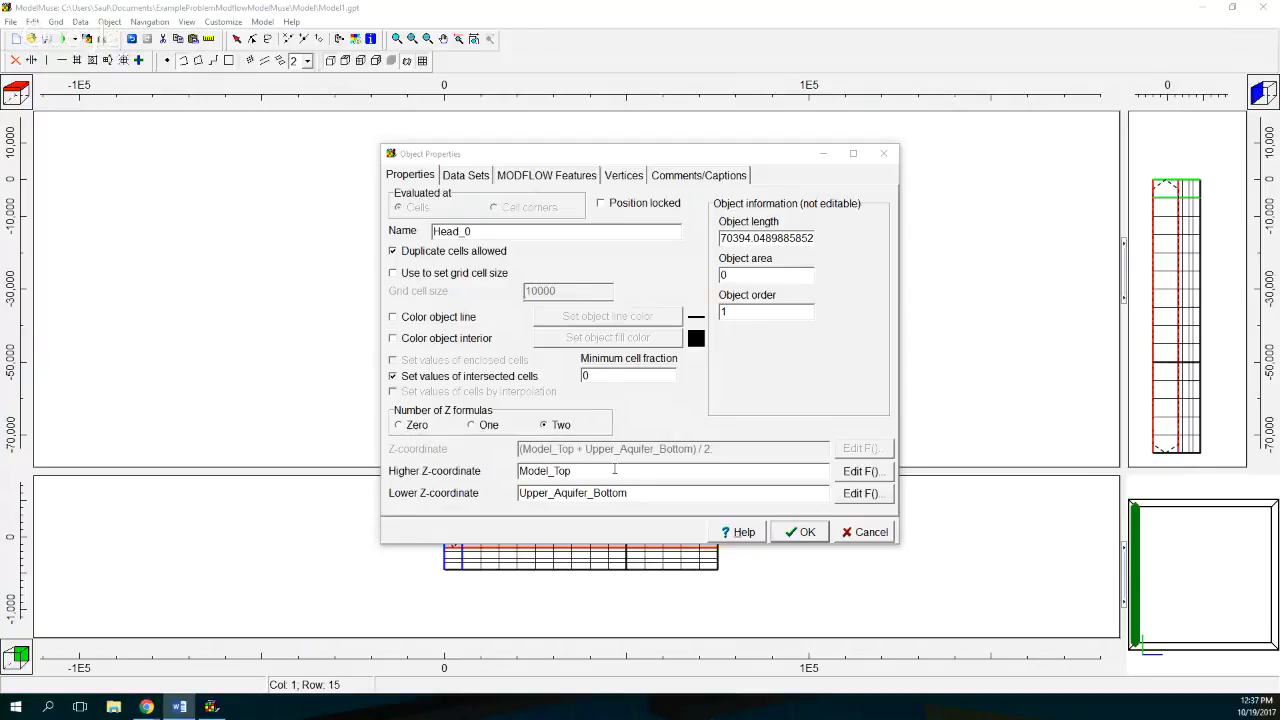
Set Head_0's lower Z-coordinate formula to Middle_Aquifer_Bottom and check its higher Z-coordinate against the Word document
{"action": "left_click", "coordinate": [869, 497]}
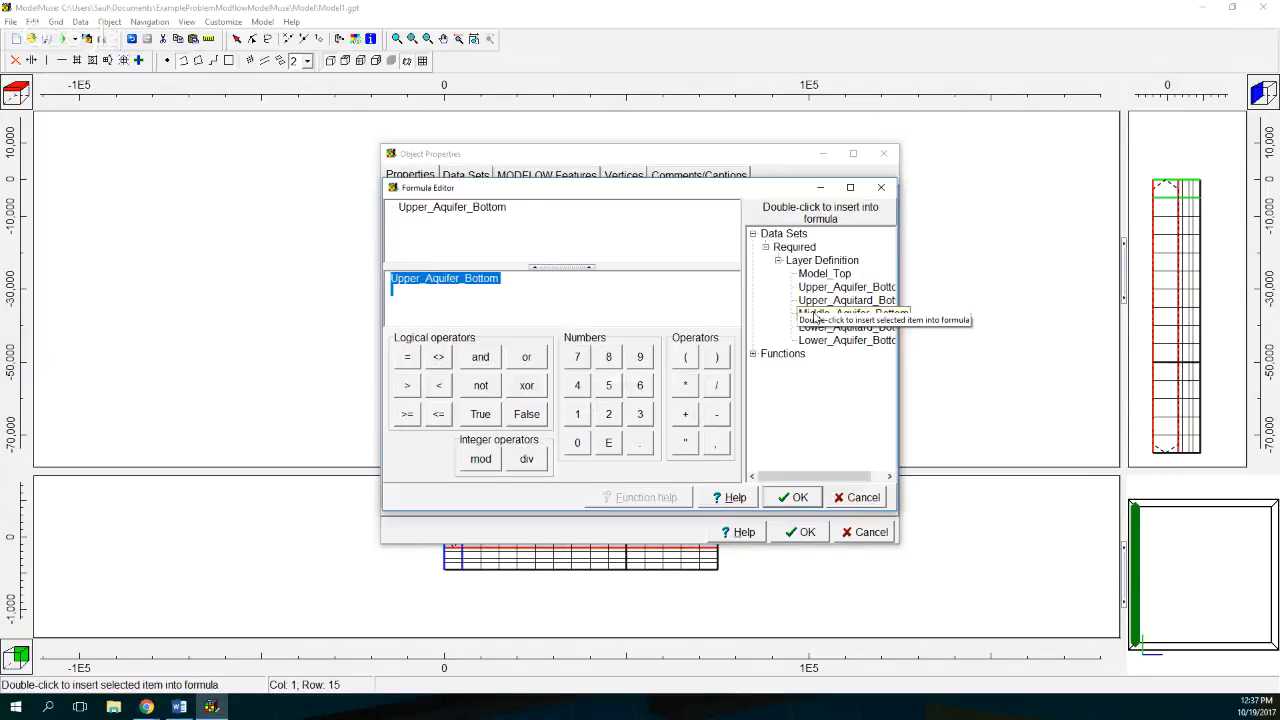
{"action": "left_click", "coordinate": [830, 300]}
{"action": "left_click", "coordinate": [822, 314]}
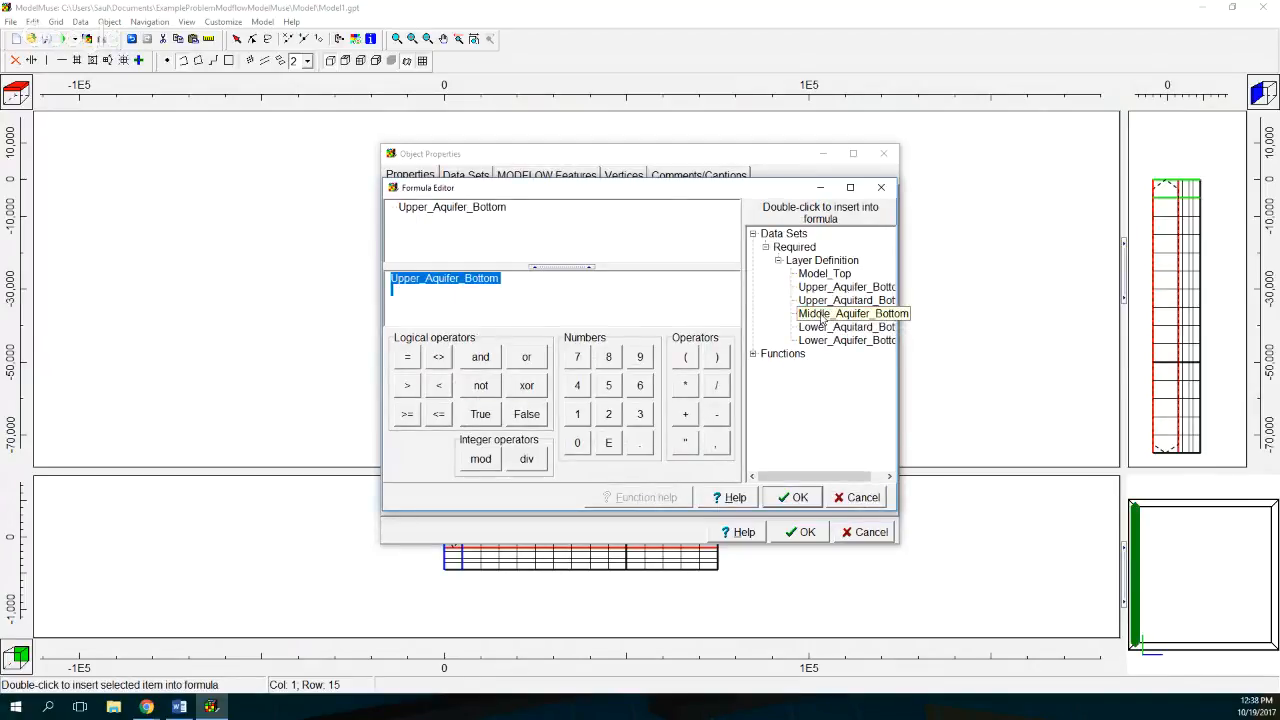
{"action": "double_click", "coordinate": [822, 314]}
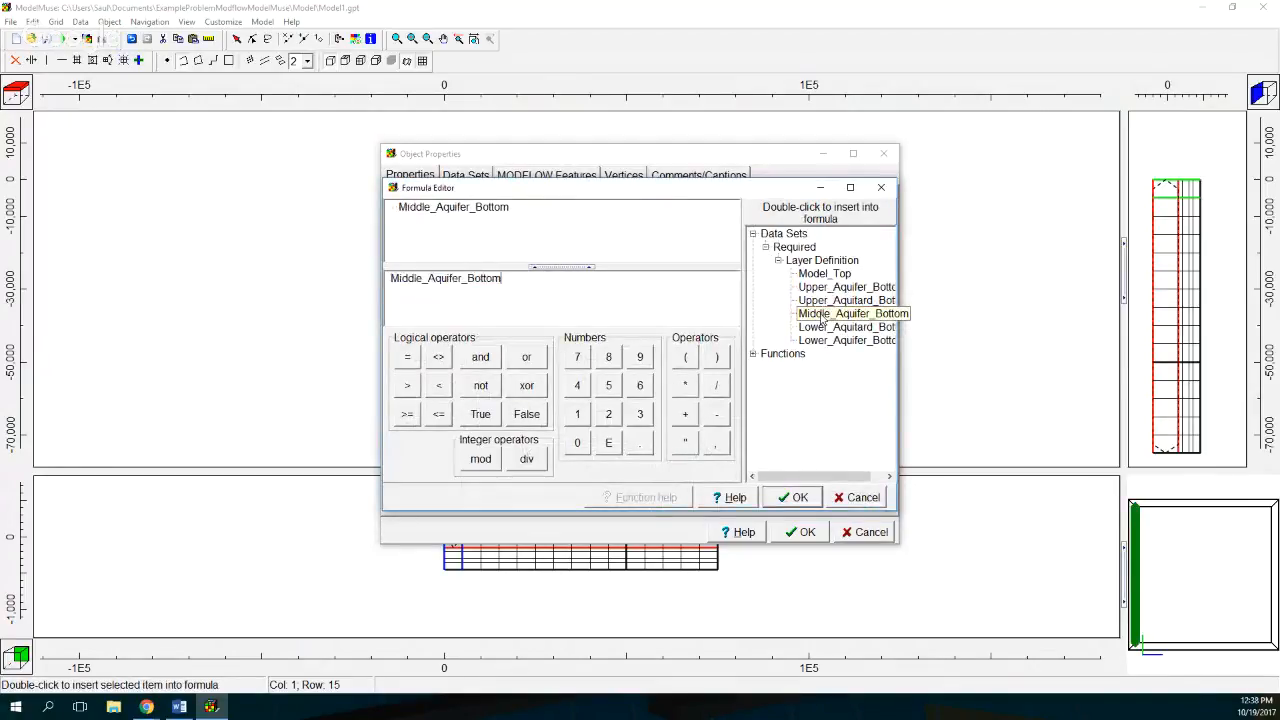
{"action": "left_click", "coordinate": [793, 497]}
{"action": "left_click_drag", "start_coordinate": [600, 470], "coordinate": [455, 472]}
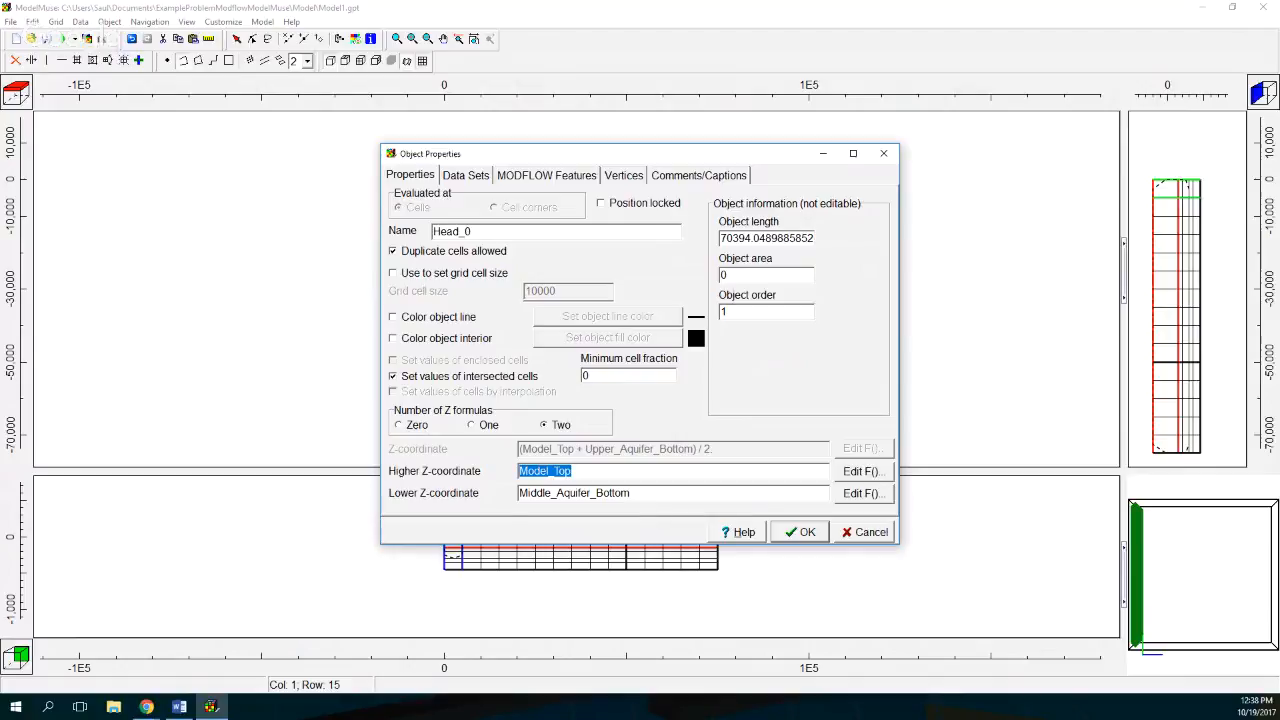
{"action": "key", "text": "alt+Tab"}
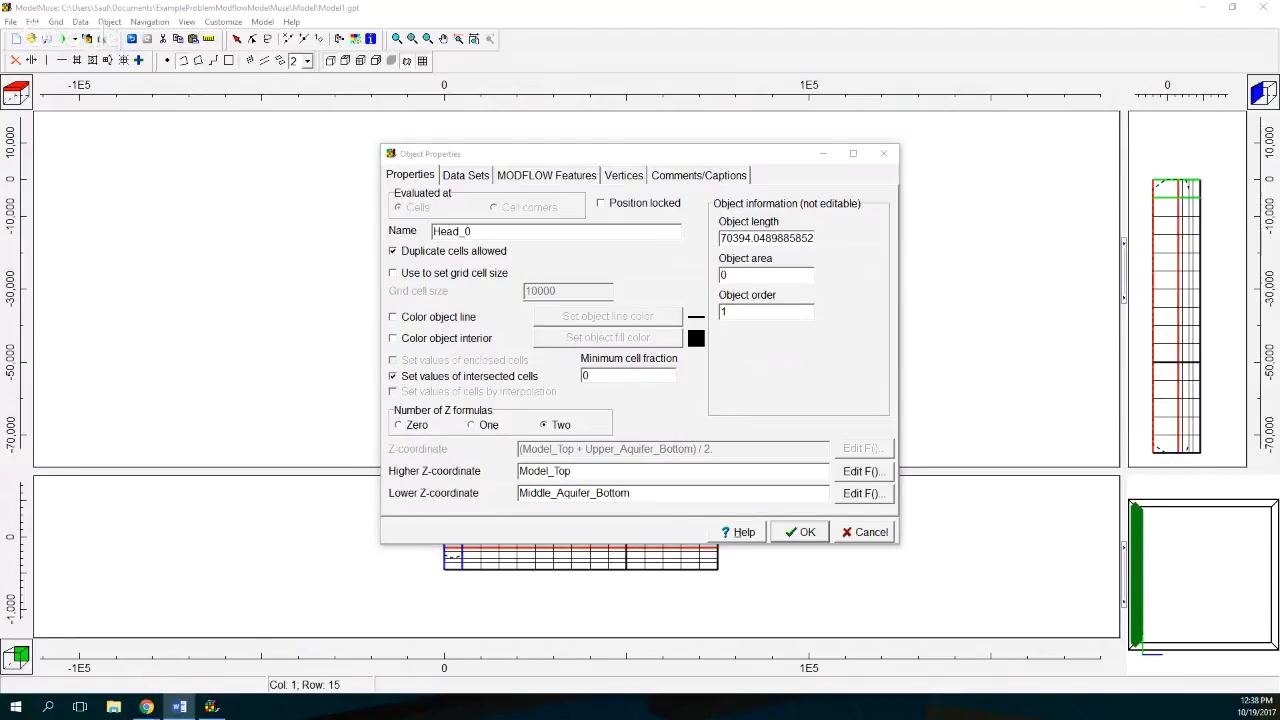
Enable the CHD package for Head_0 with times 0 to 86400 and starting and ending heads of 0
{"action": "left_click", "coordinate": [562, 177]}
{"action": "left_click", "coordinate": [420, 196]}
{"action": "left_click", "coordinate": [403, 196]}
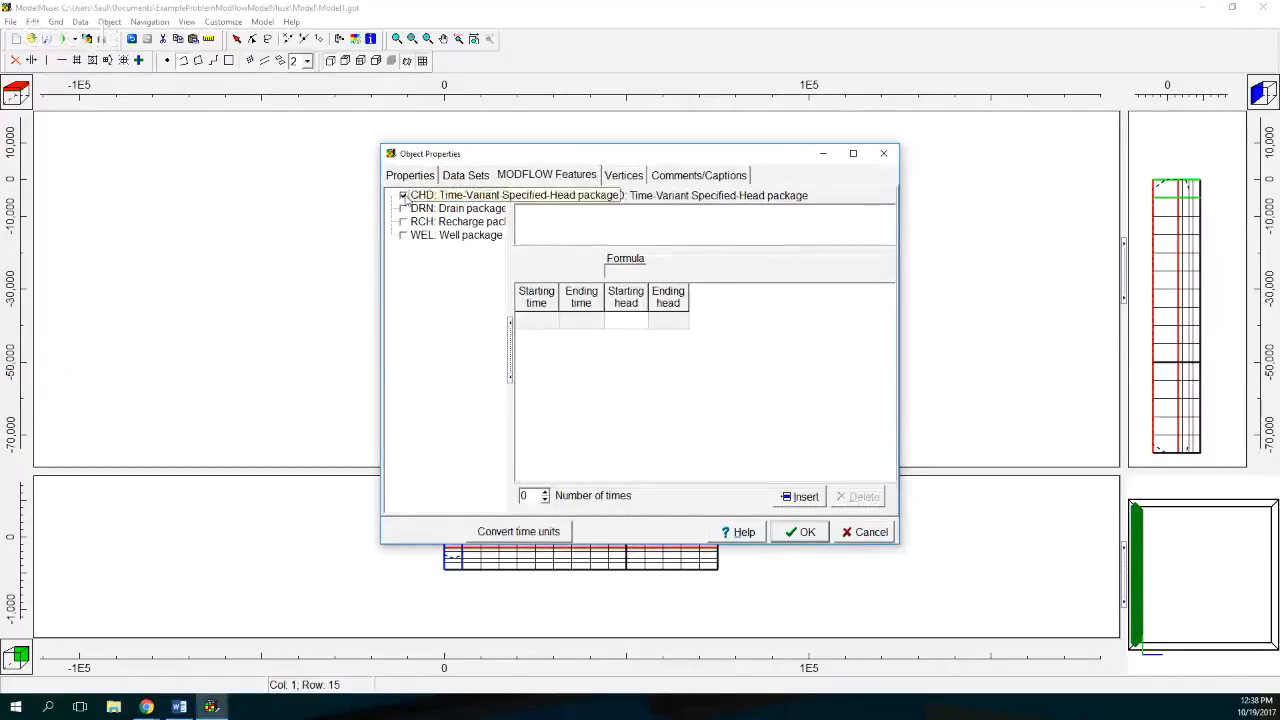
{"action": "left_click", "coordinate": [551, 323]}
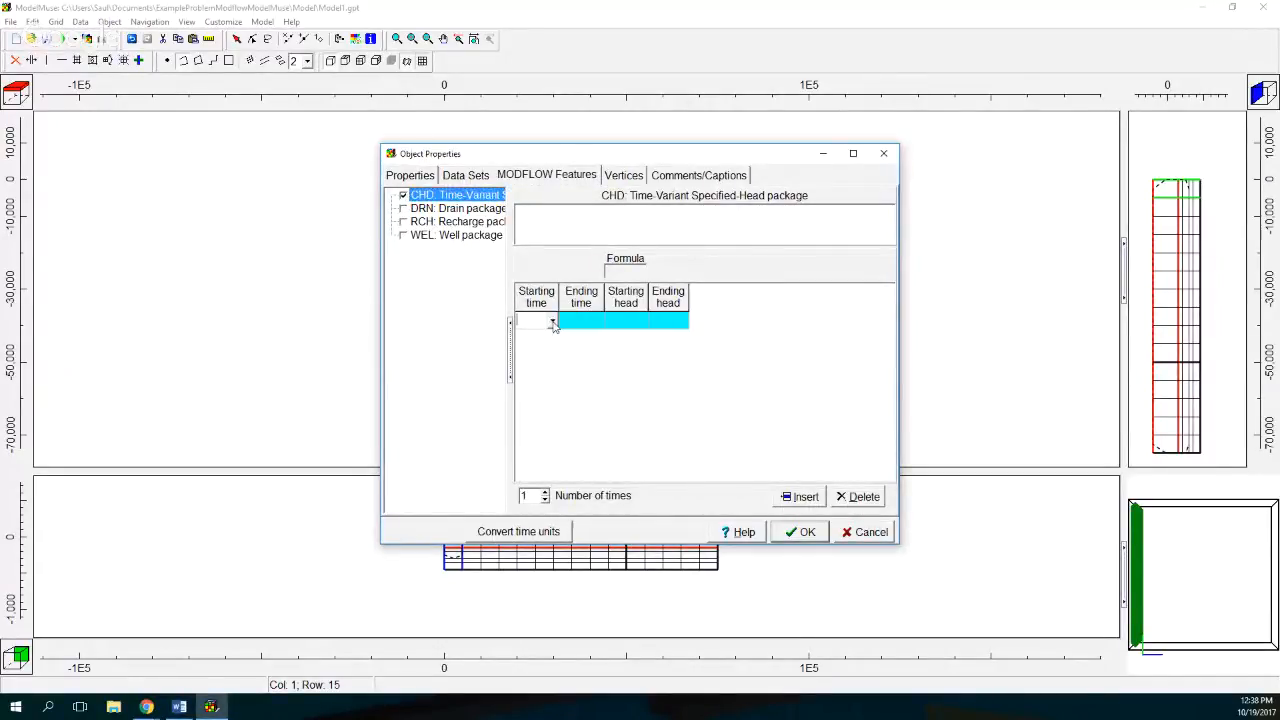
{"action": "left_click", "coordinate": [552, 322]}
{"action": "left_click", "coordinate": [547, 335]}
{"action": "left_click", "coordinate": [619, 320]}
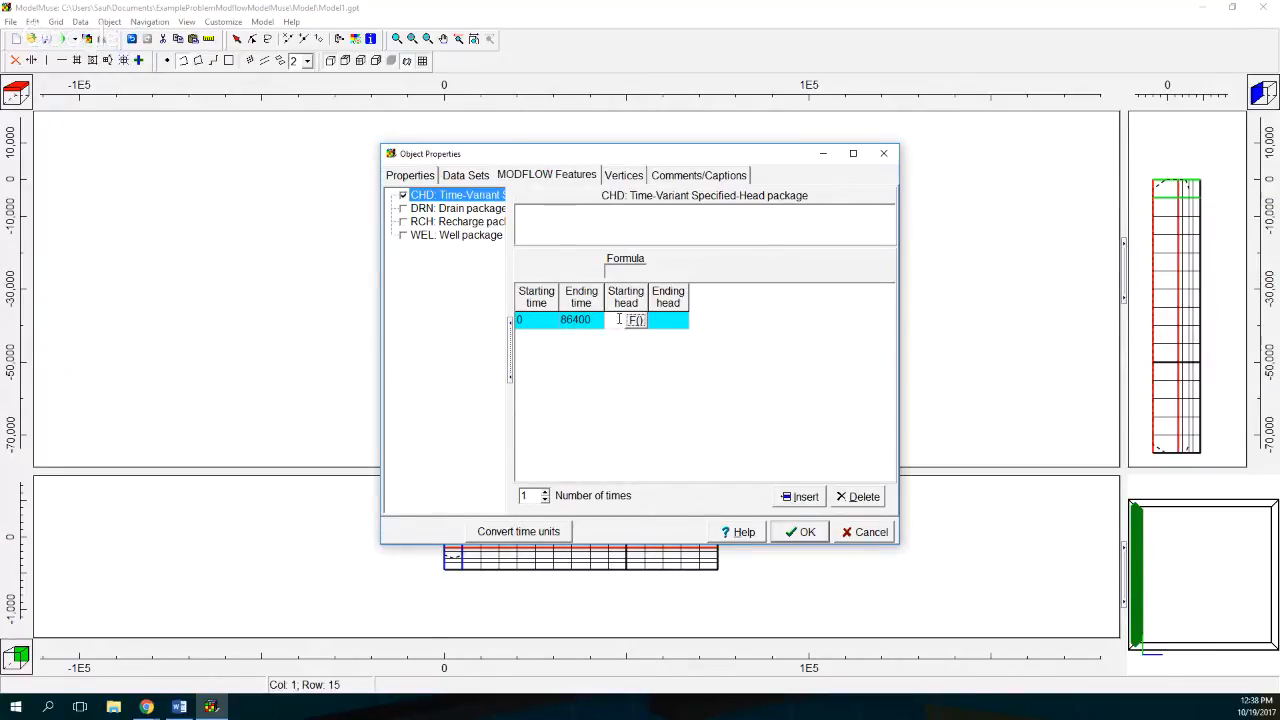
{"action": "type", "text": "0"}
{"action": "left_click", "coordinate": [665, 322]}
{"action": "type", "text": "0"}
{"action": "left_click", "coordinate": [662, 365]}
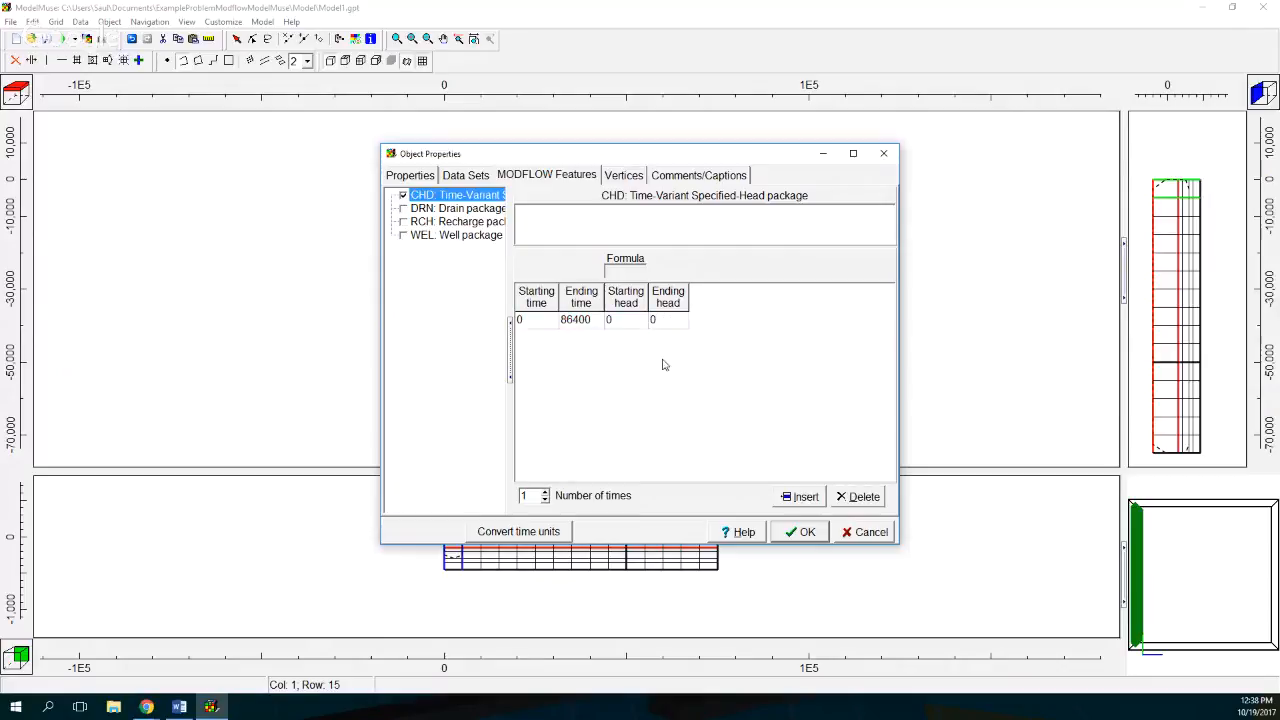
Check Head_0's Z-coordinate formulas and CHD values against the Word document and accept the object's properties
{"action": "key", "text": "alt+Tab"}
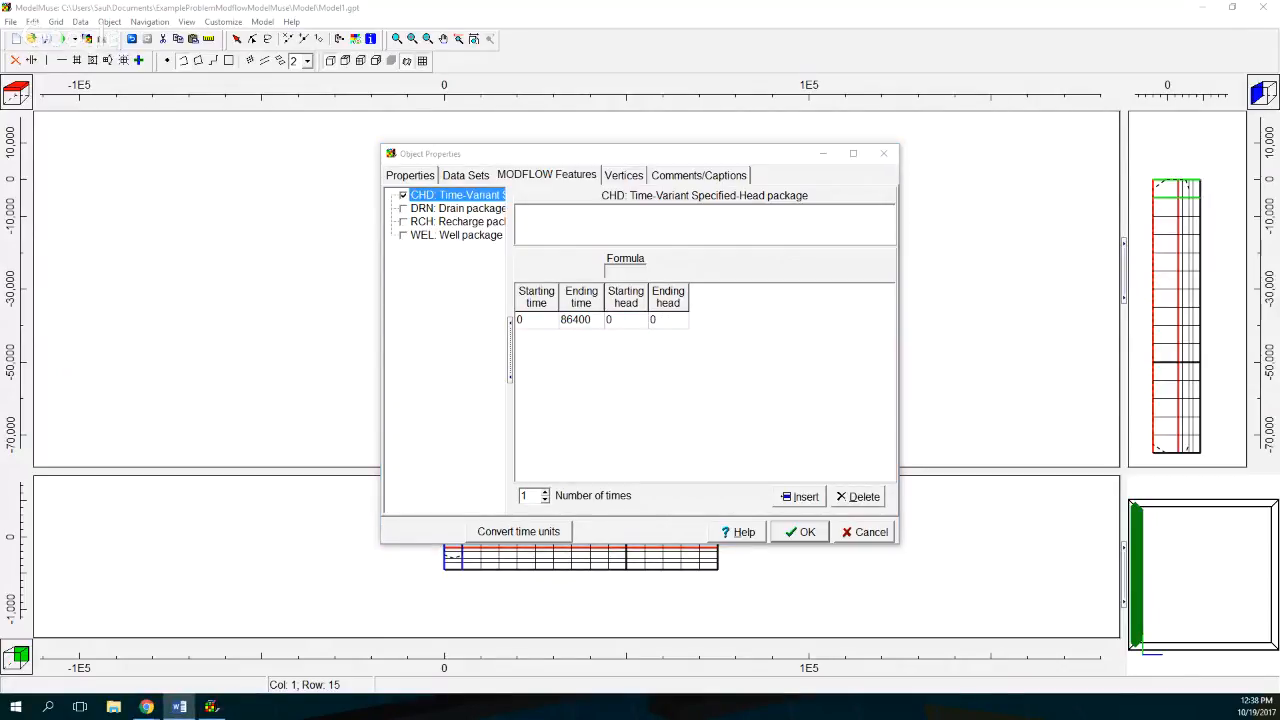
{"action": "left_click", "coordinate": [410, 177]}
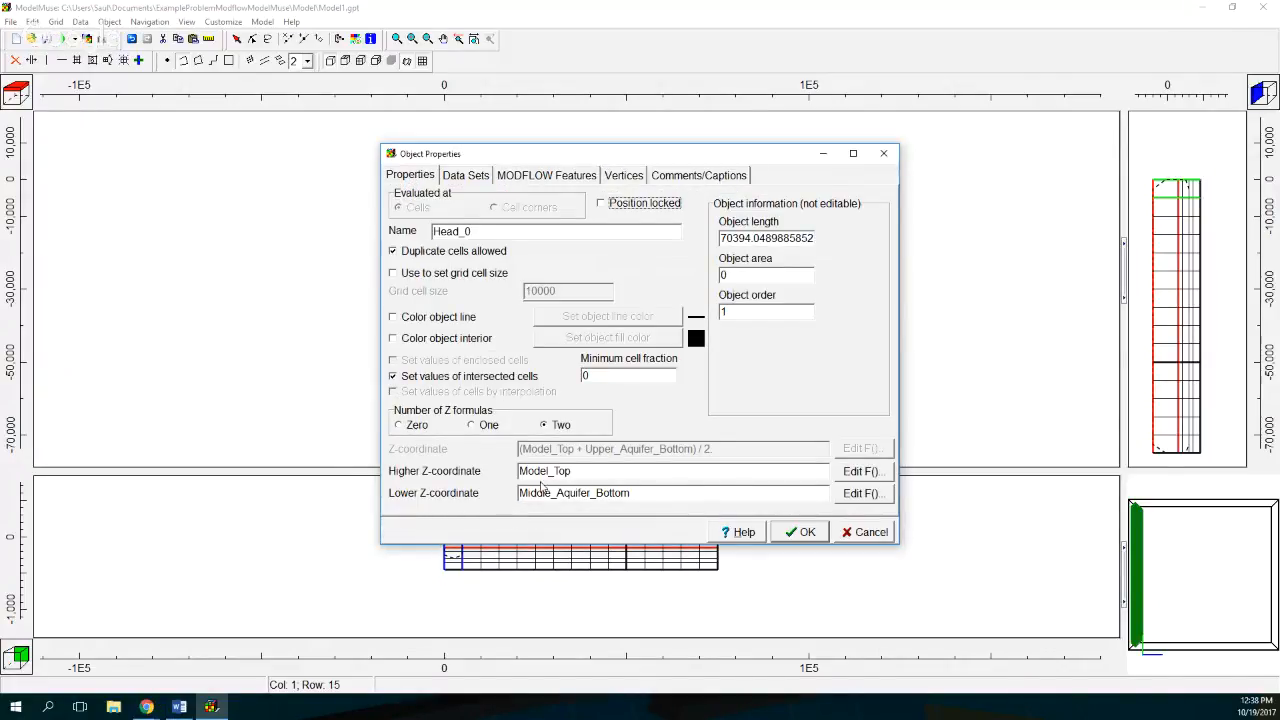
{"action": "left_click", "coordinate": [540, 175]}
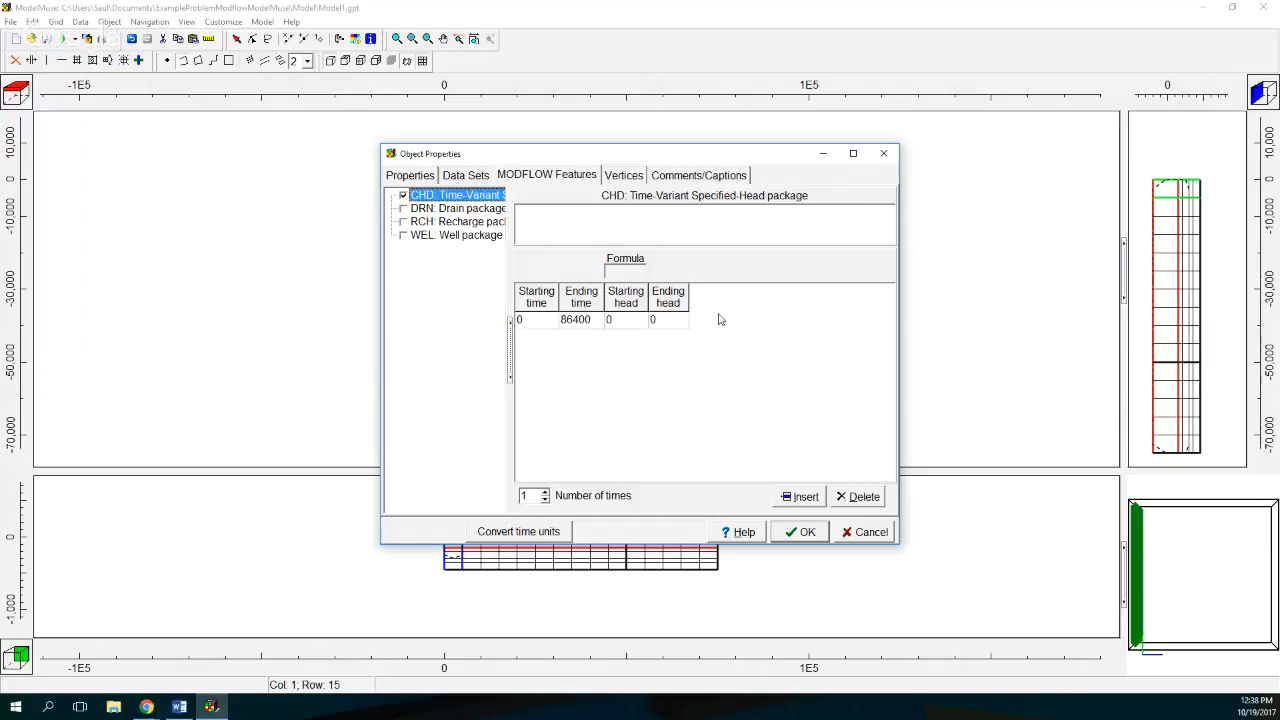
{"action": "left_click", "coordinate": [805, 532]}
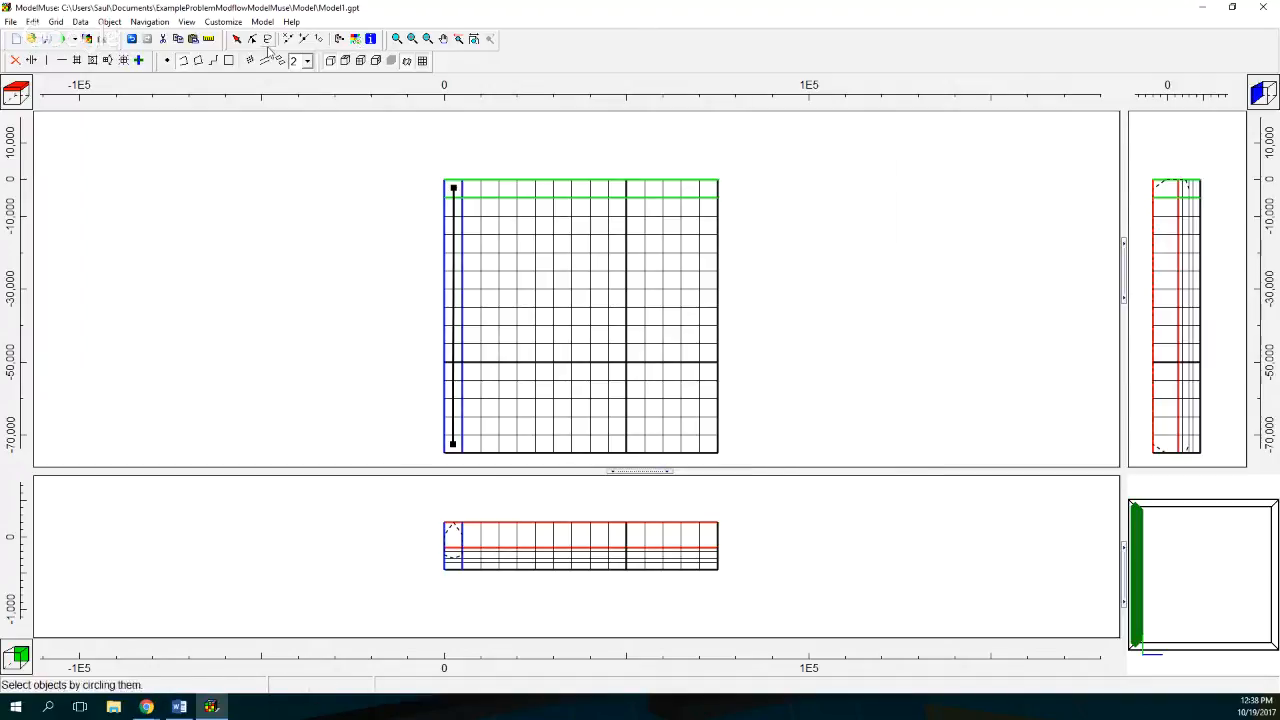
Draw a rectangle object about 80,000 on each side in the top view, enclosing the whole grid
{"action": "left_click", "coordinate": [179, 707]}
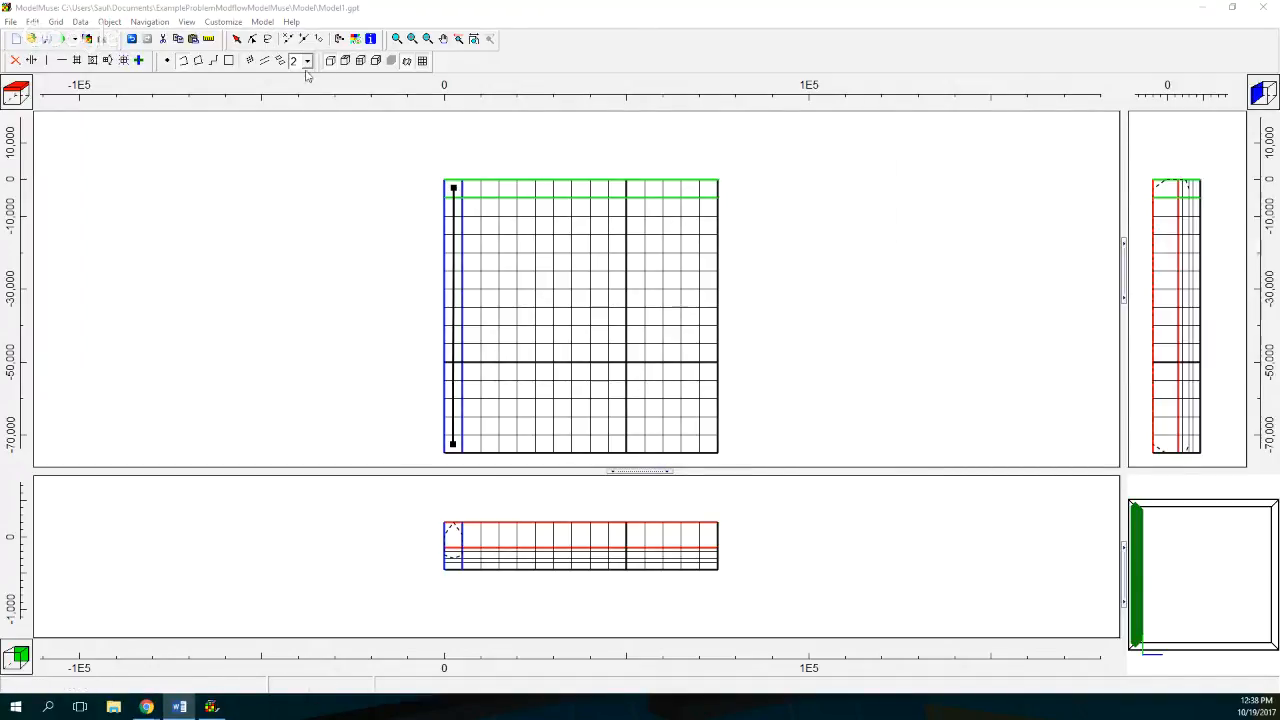
{"action": "left_click", "coordinate": [228, 62]}
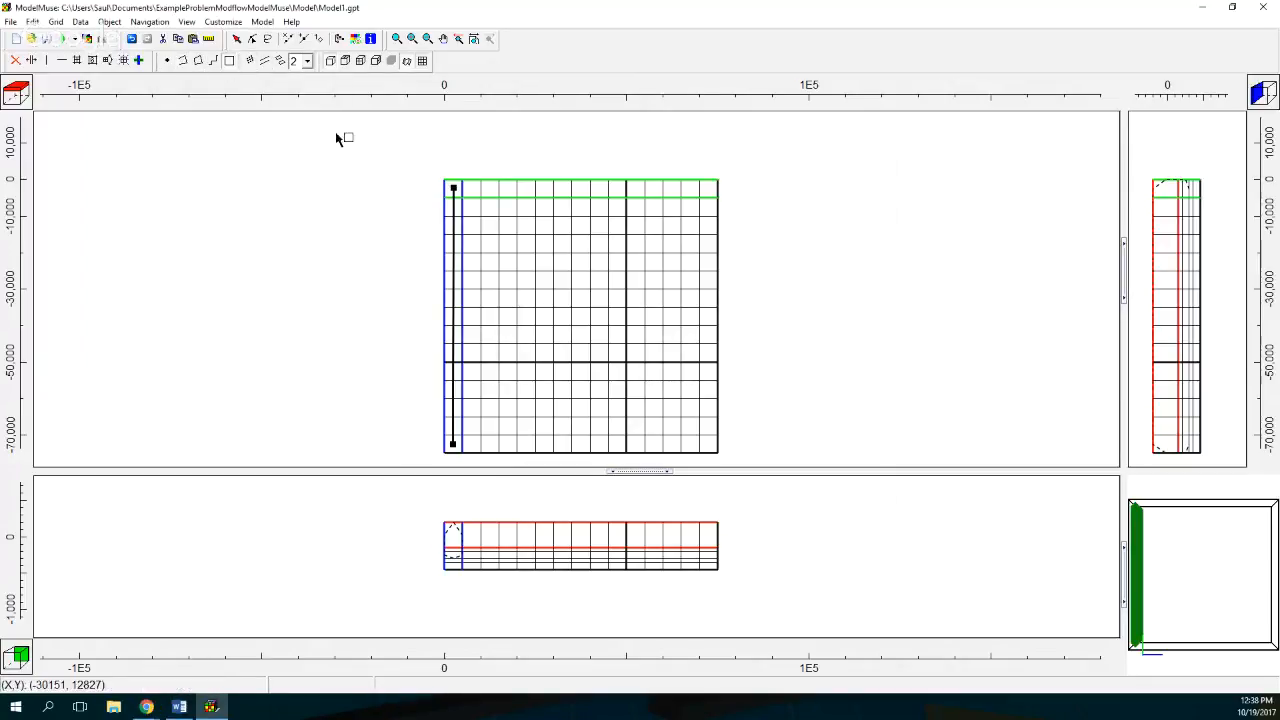
{"action": "left_click", "coordinate": [436, 173]}
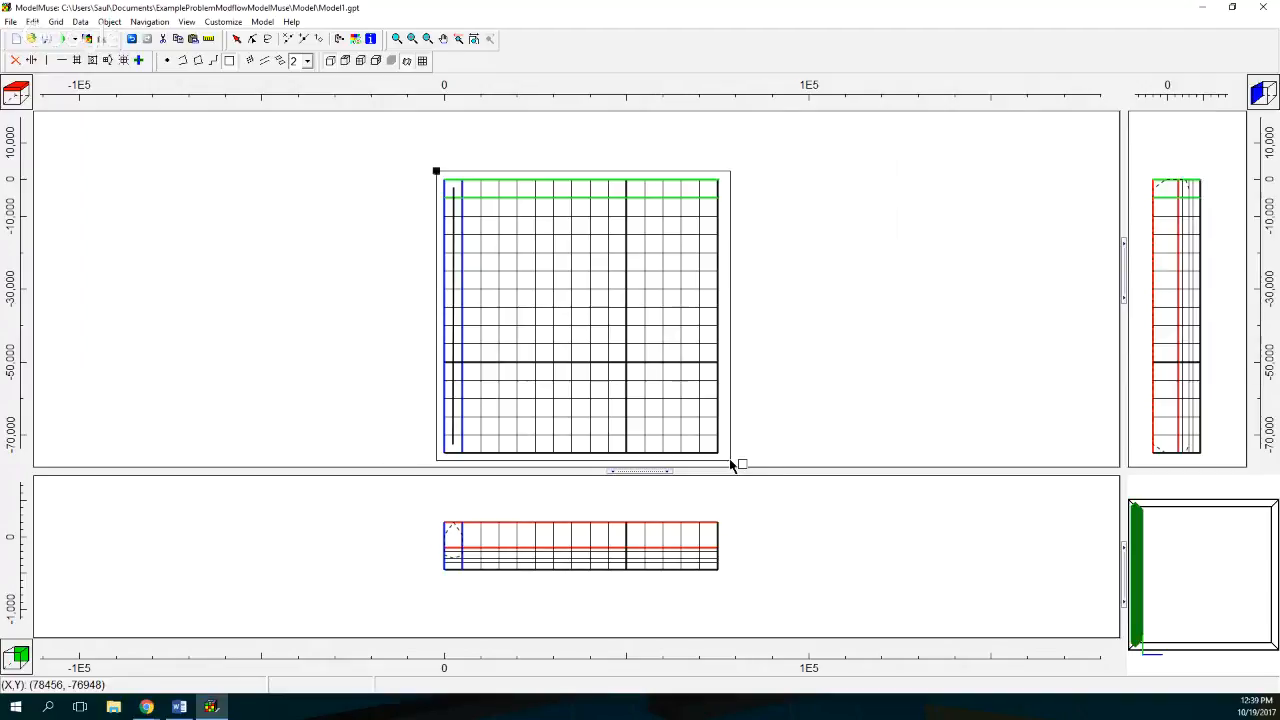
{"action": "left_click", "coordinate": [730, 461]}
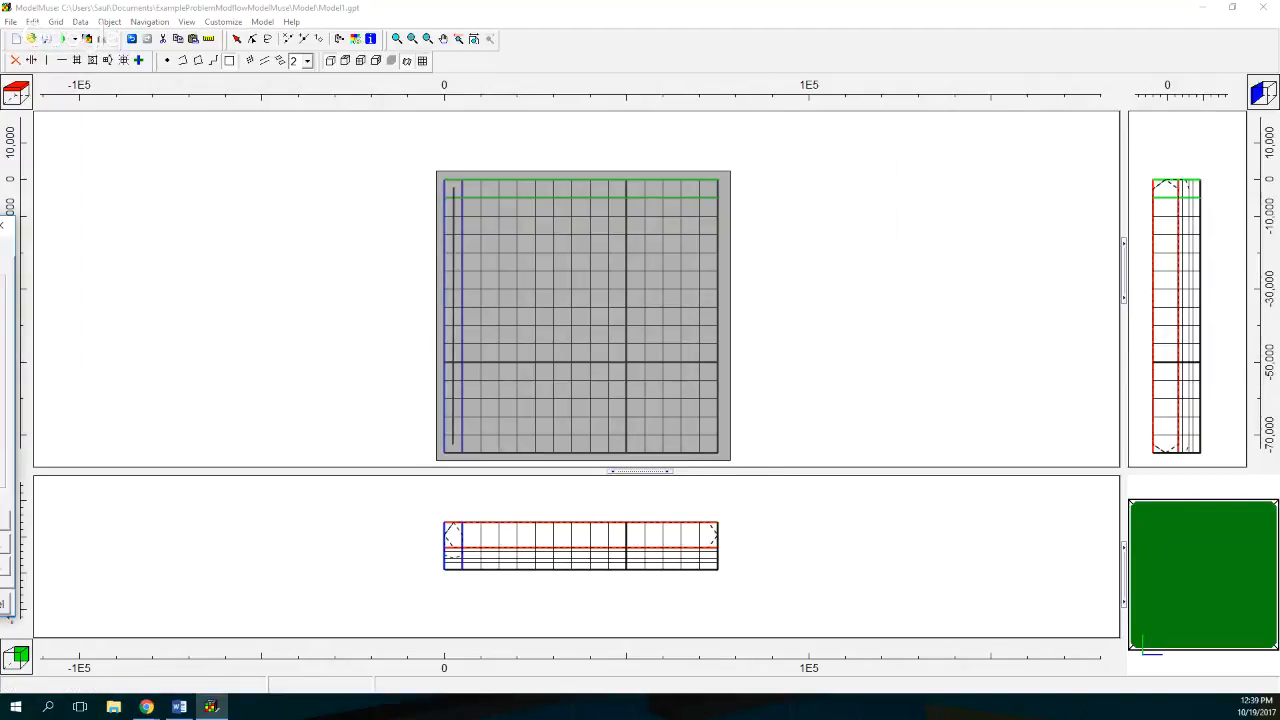
Name the rectangle object Recharge and set its number of Z formulas to zero, consulting the Word document
{"action": "left_click_drag", "start_coordinate": [133, 393], "coordinate": [404, 173]}
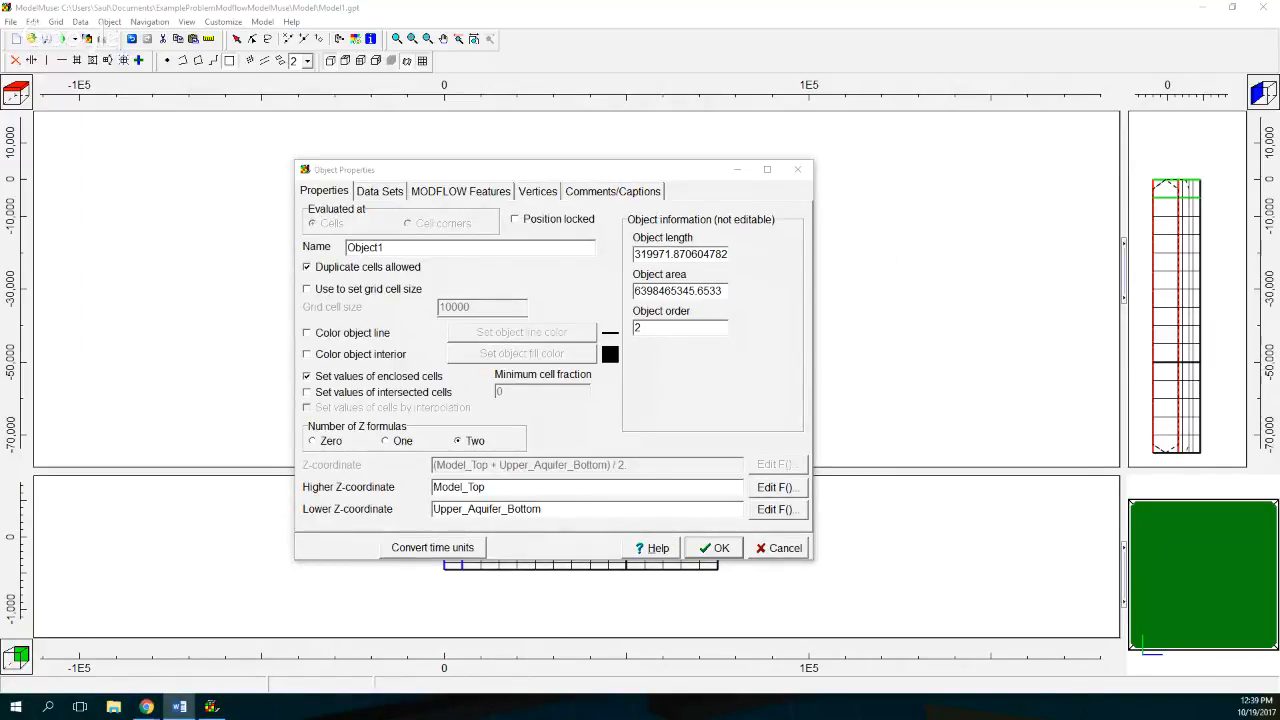
{"action": "left_click_drag", "start_coordinate": [413, 250], "coordinate": [189, 240]}
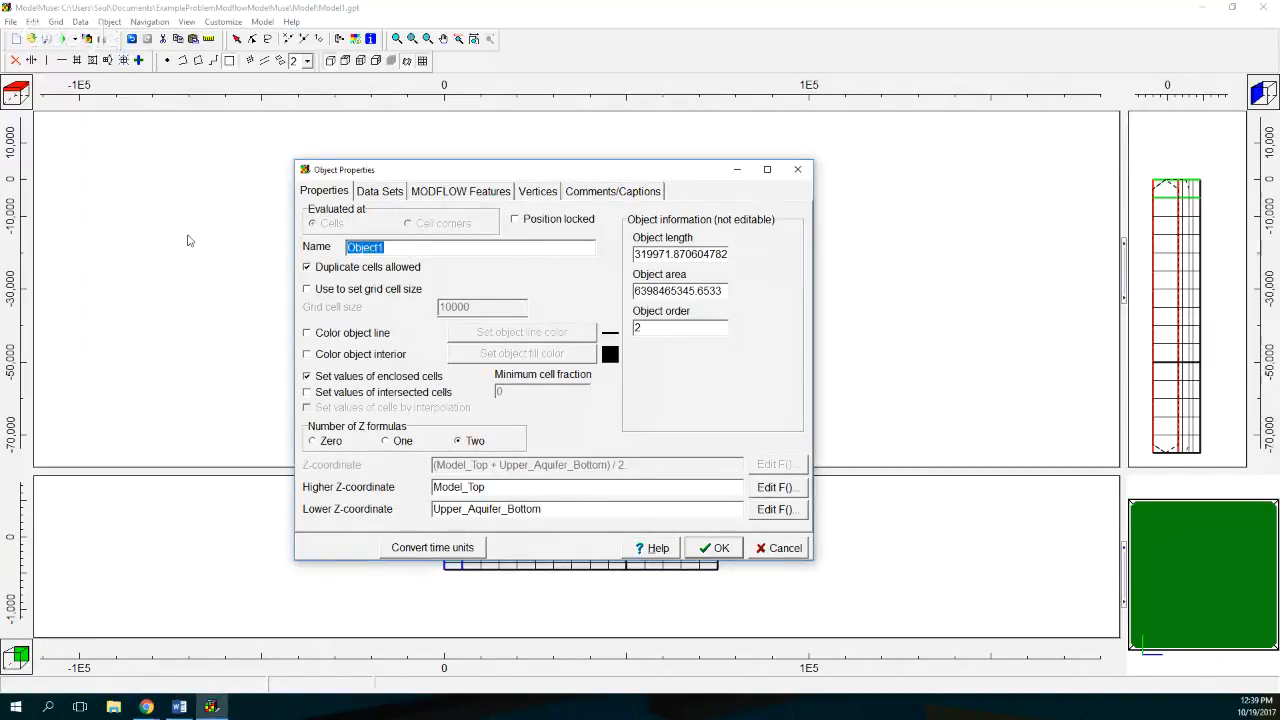
{"action": "type", "text": "Rechar"}
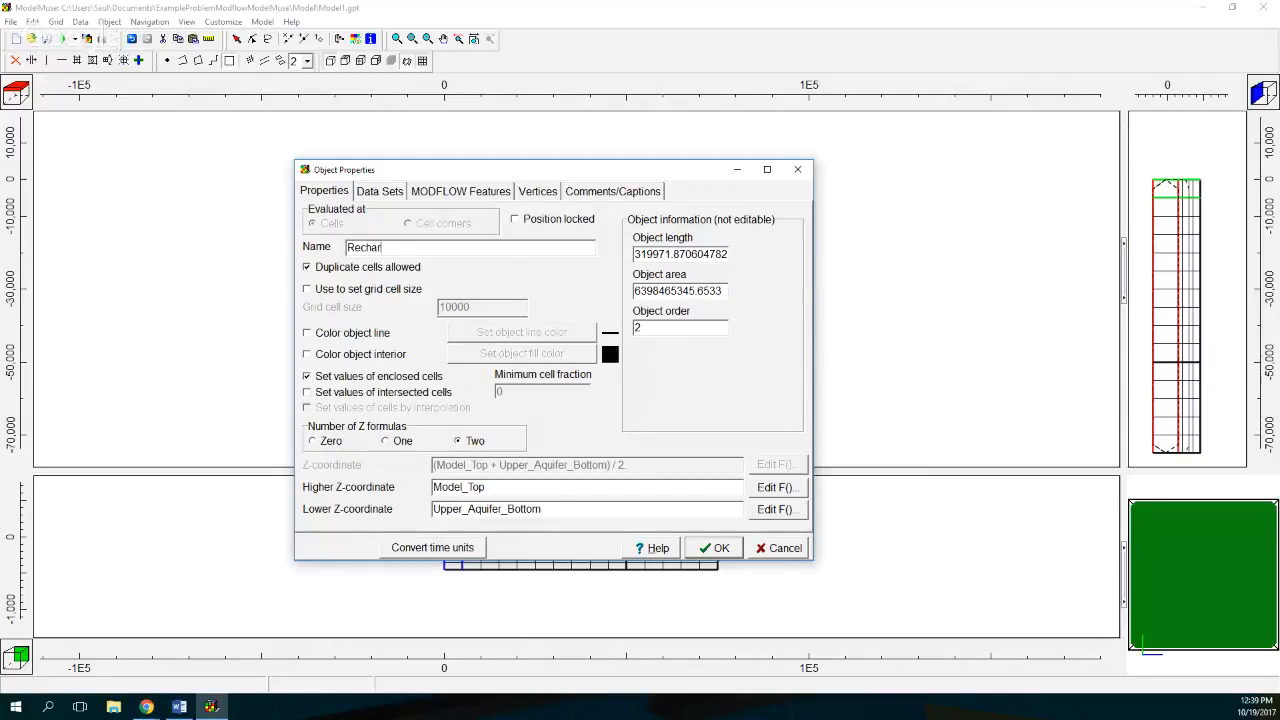
{"action": "type", "text": "ge"}
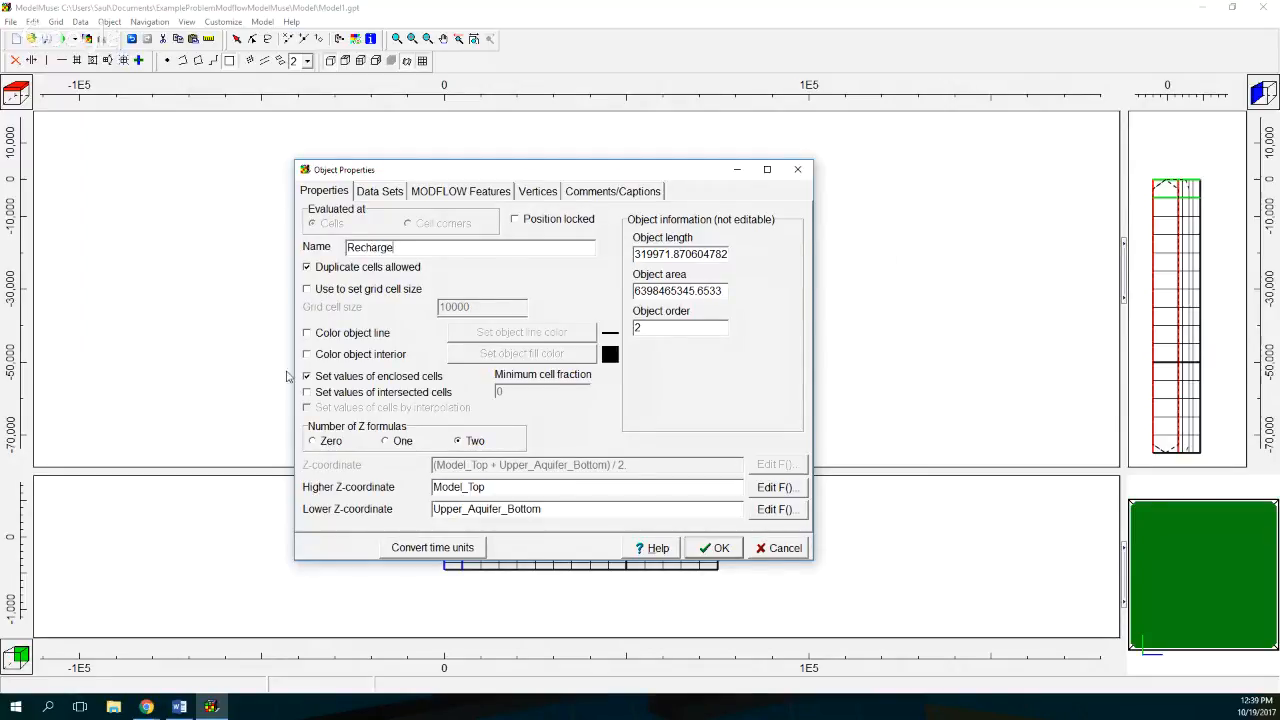
{"action": "left_click", "coordinate": [332, 441]}
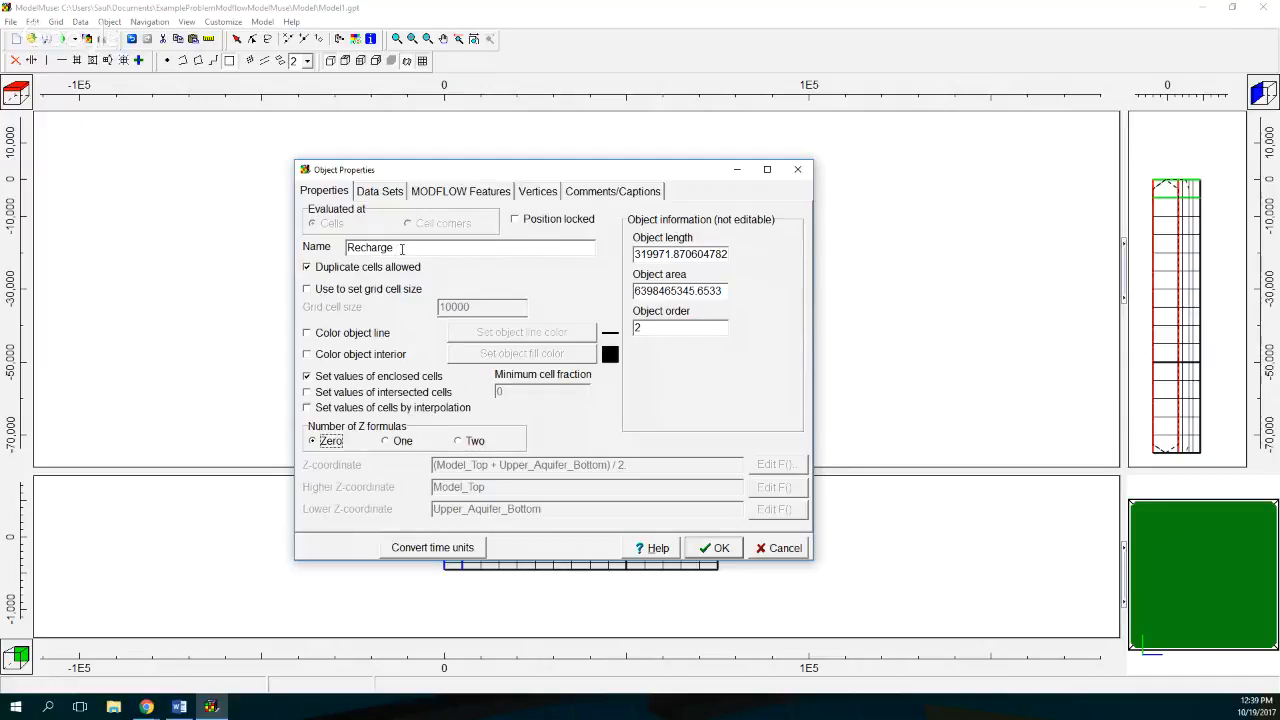
{"action": "key", "text": "alt+Tab"}
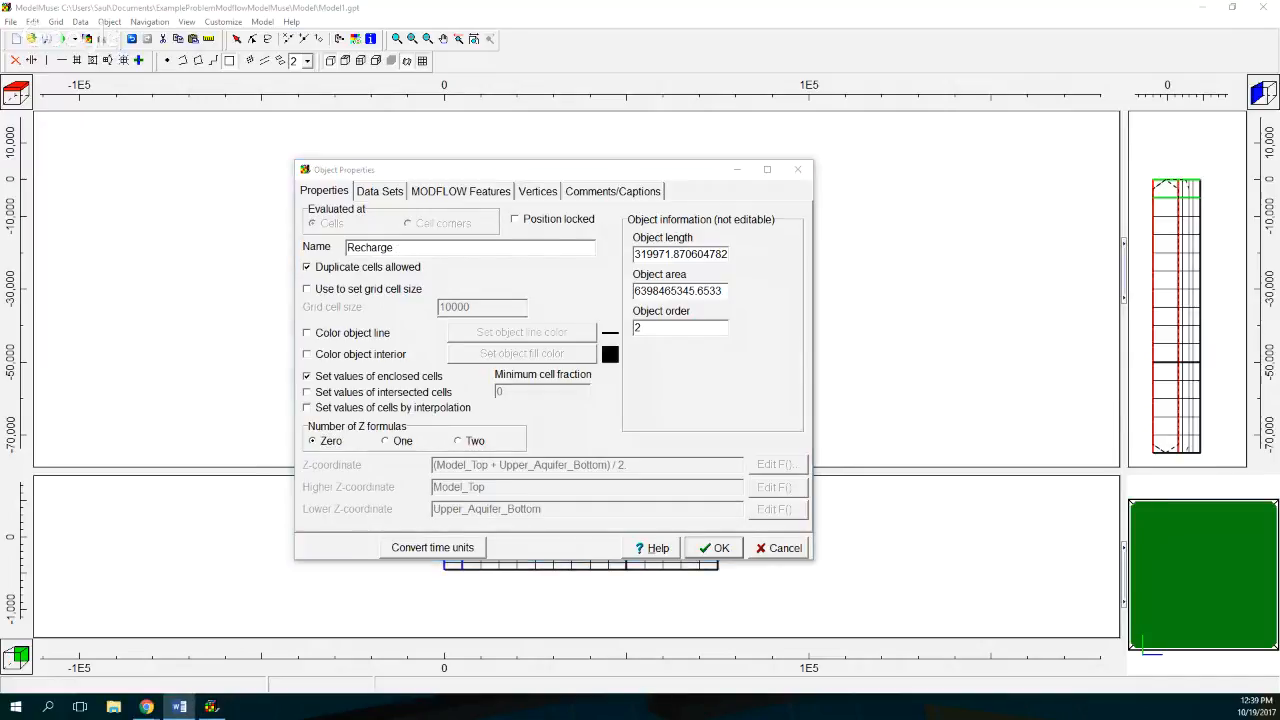
Enable the RCH package for Recharge with times 0 to 86400 and a recharge rate of 3e-8, and accept the object
{"action": "left_click", "coordinate": [447, 193]}
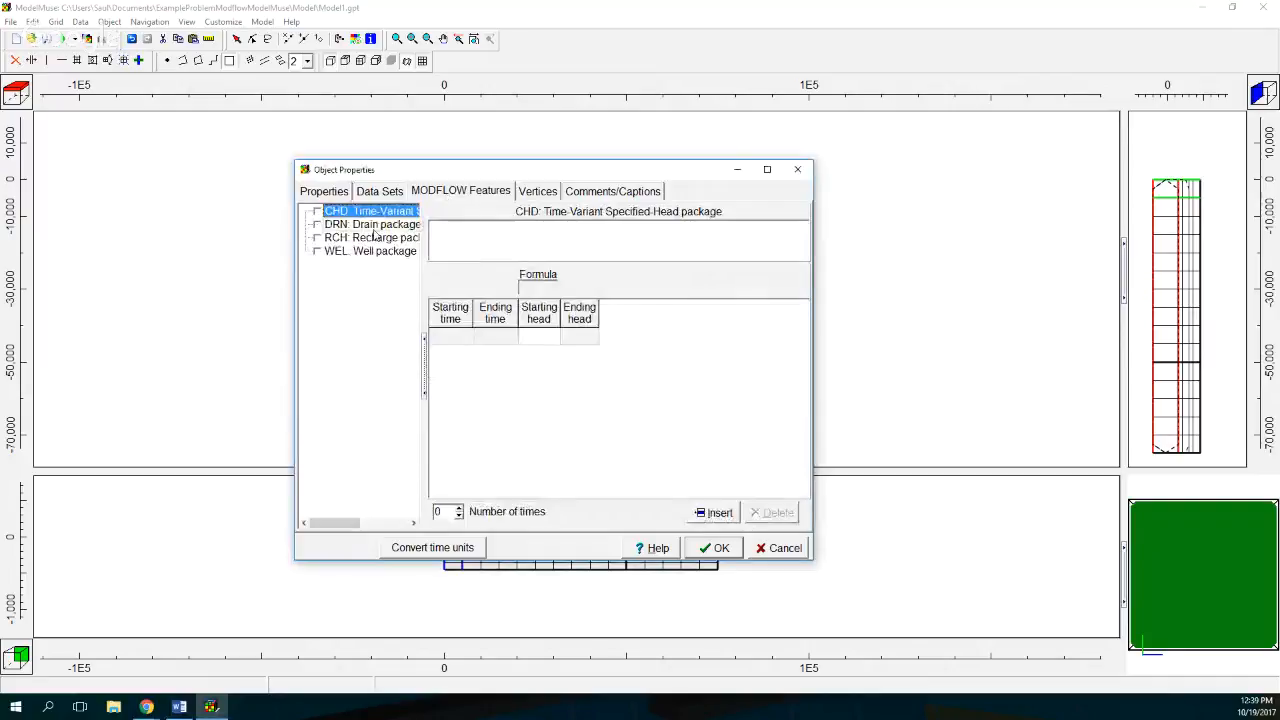
{"action": "left_click", "coordinate": [317, 239]}
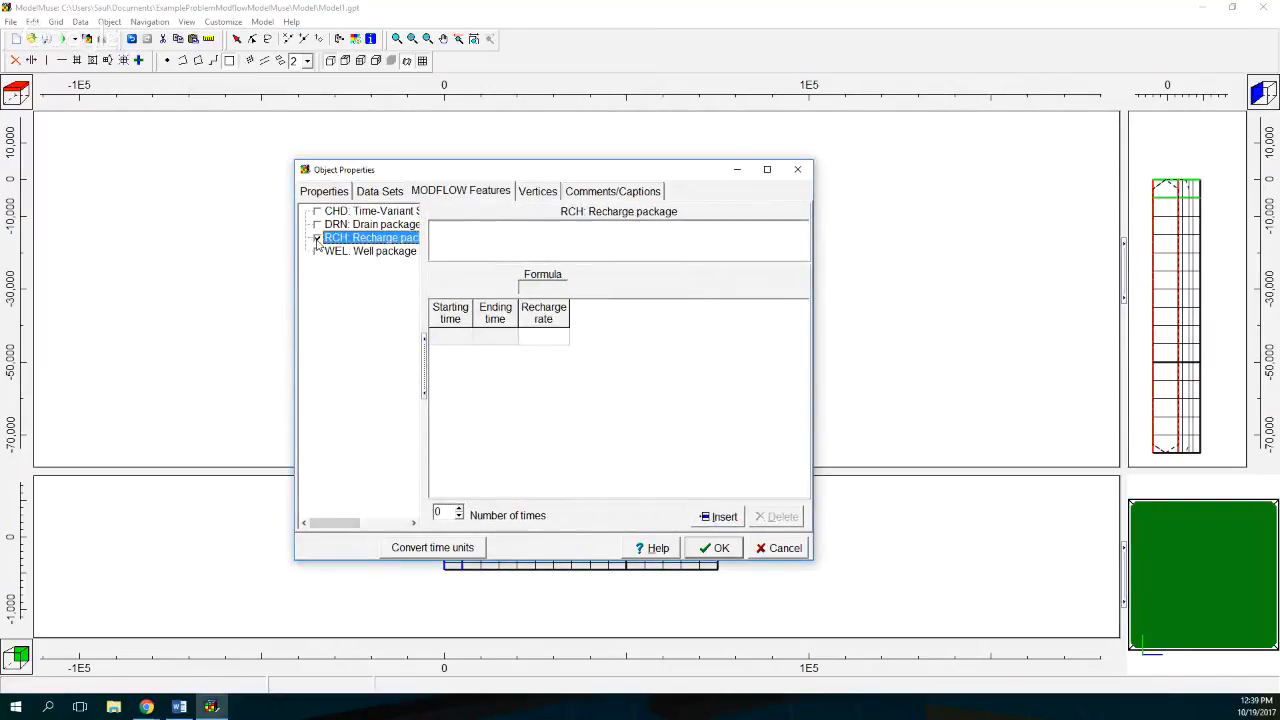
{"action": "left_click", "coordinate": [465, 341]}
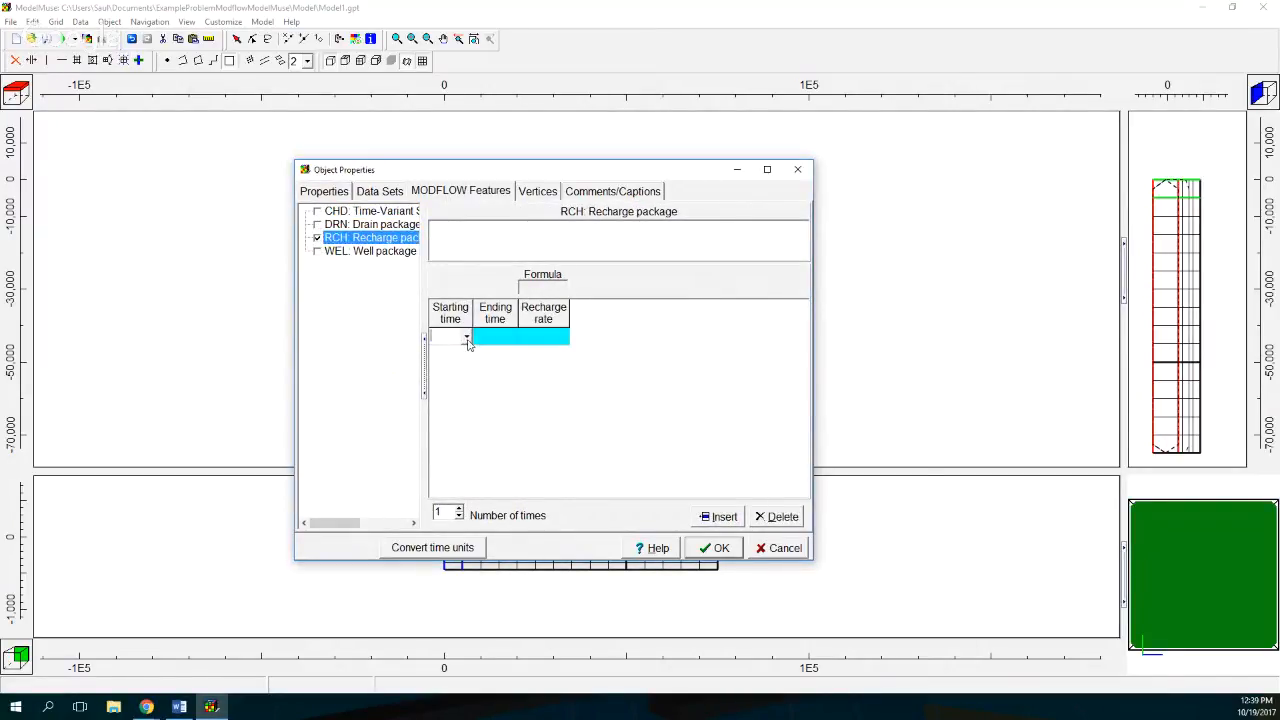
{"action": "left_click", "coordinate": [467, 338]}
{"action": "left_click", "coordinate": [463, 354]}
{"action": "left_click", "coordinate": [535, 340]}
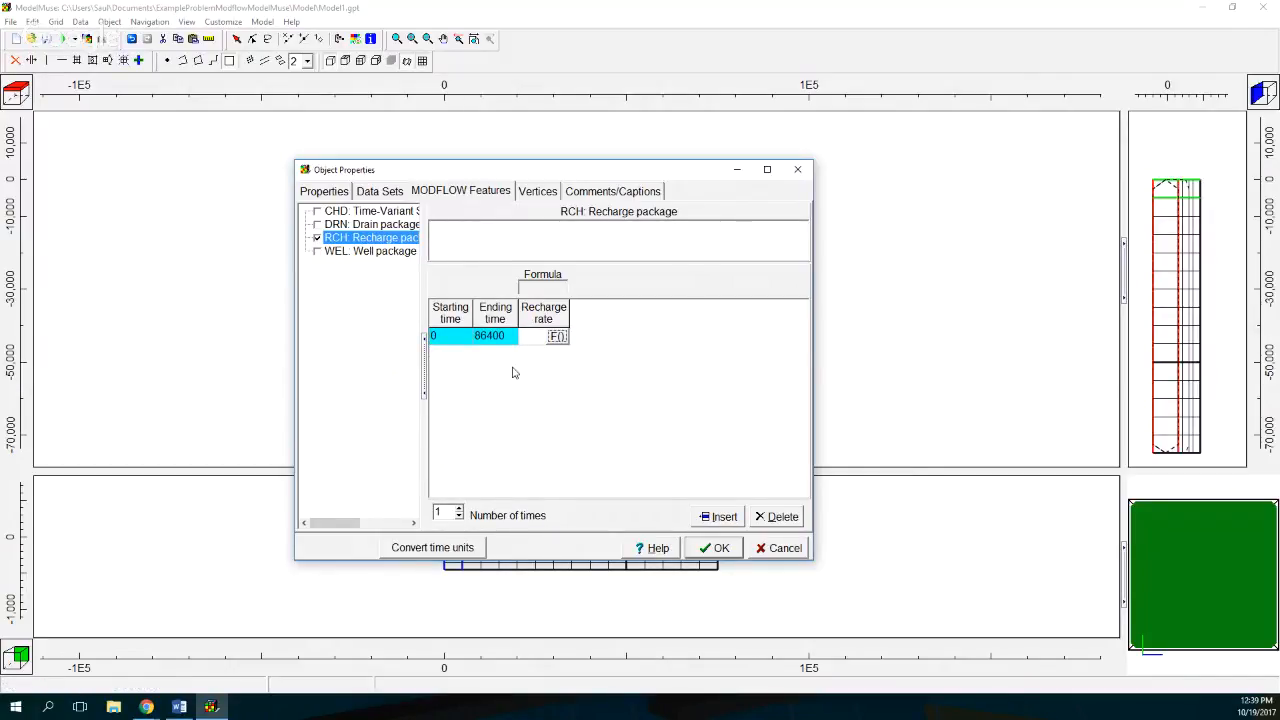
{"action": "type", "text": "3e-8"}
{"action": "left_click", "coordinate": [706, 552]}
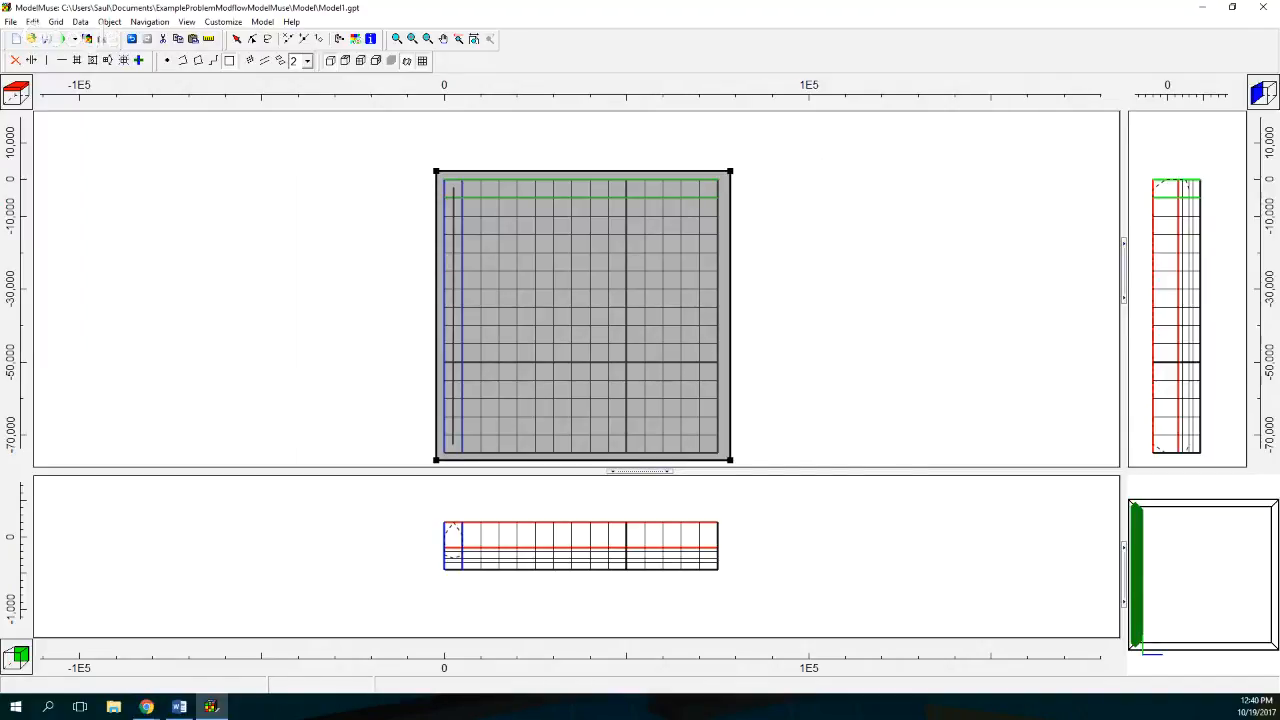
Hide all objects and place a point object in the top view at column 8, row 9
{"action": "key", "text": "alt+Tab"}
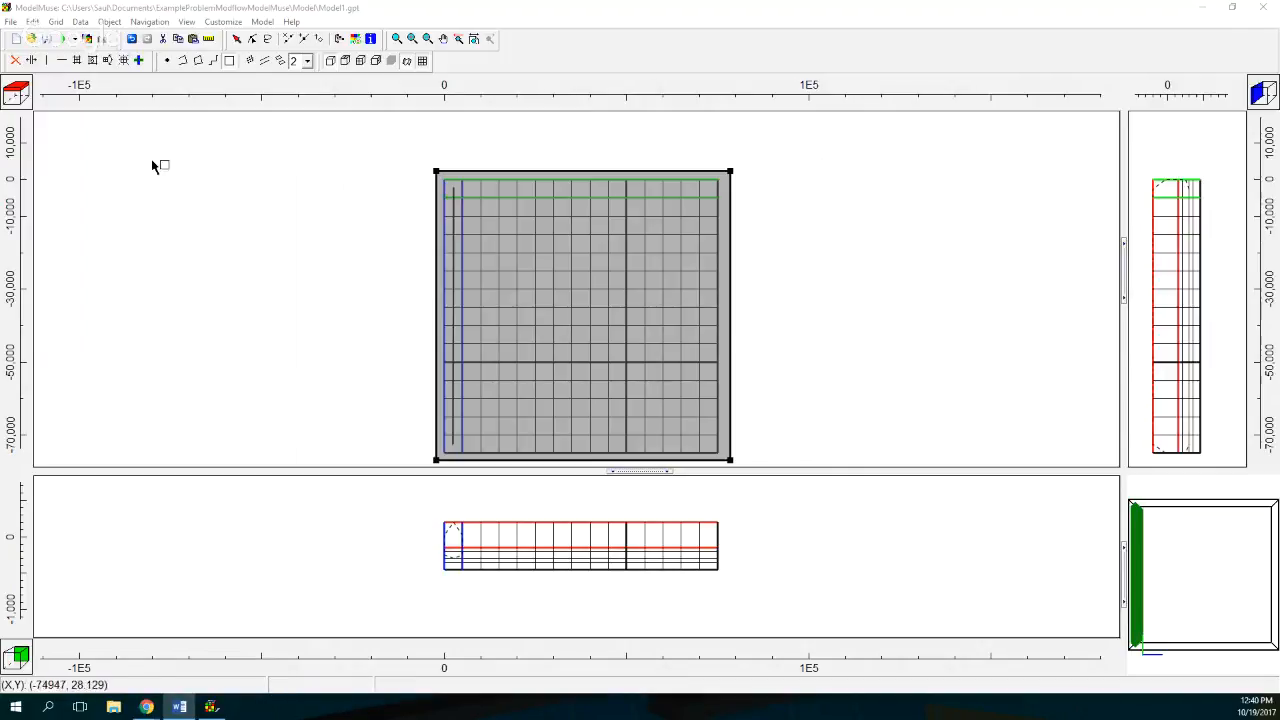
{"action": "left_click", "coordinate": [167, 61]}
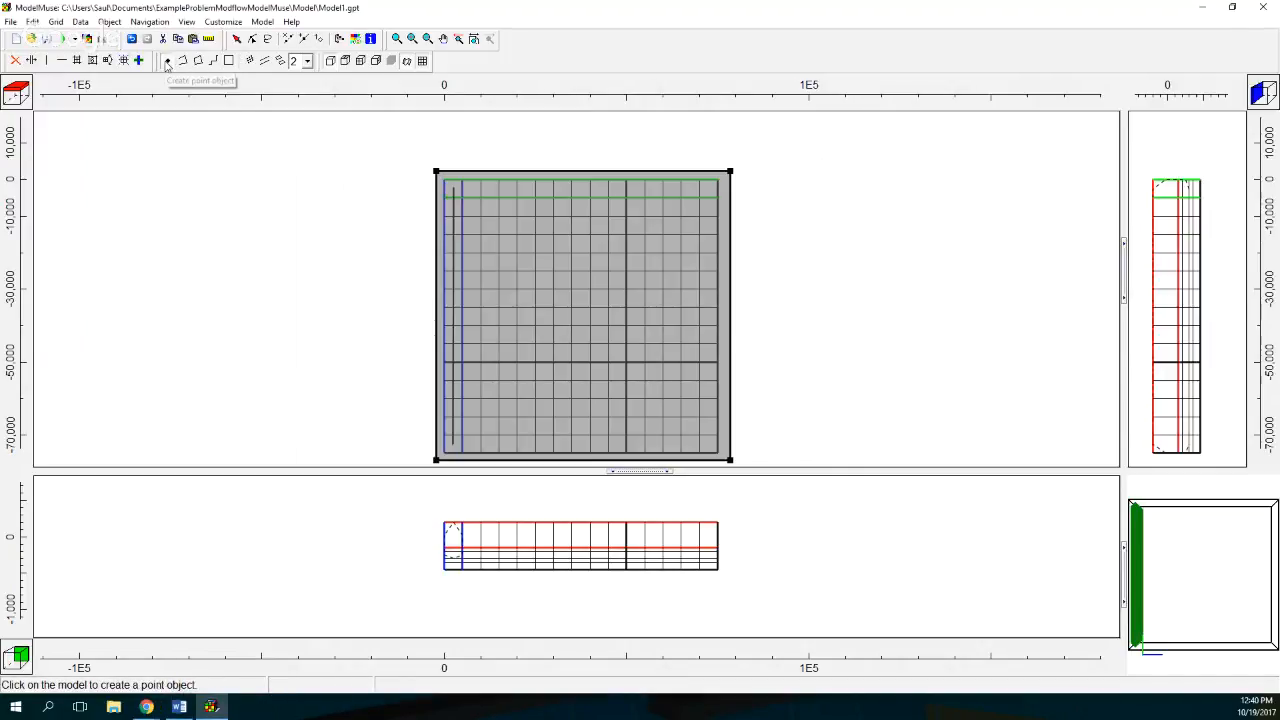
{"action": "left_click", "coordinate": [111, 23]}
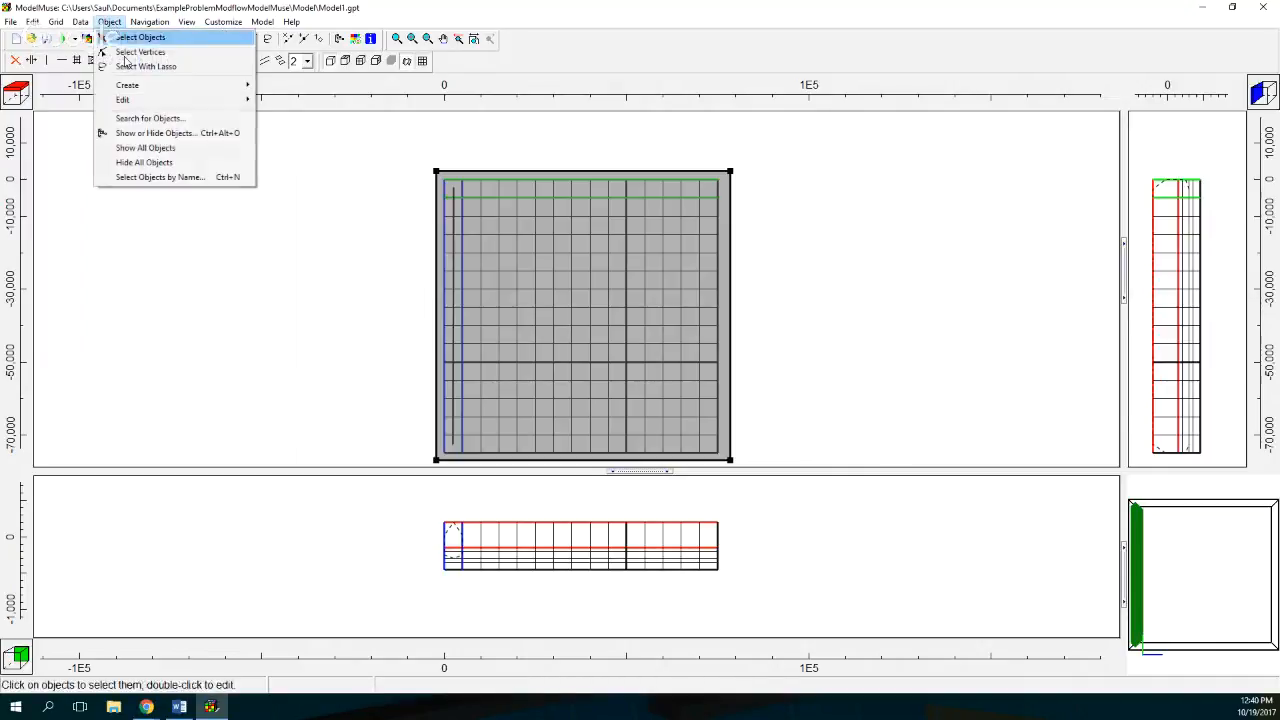
{"action": "left_click", "coordinate": [145, 163]}
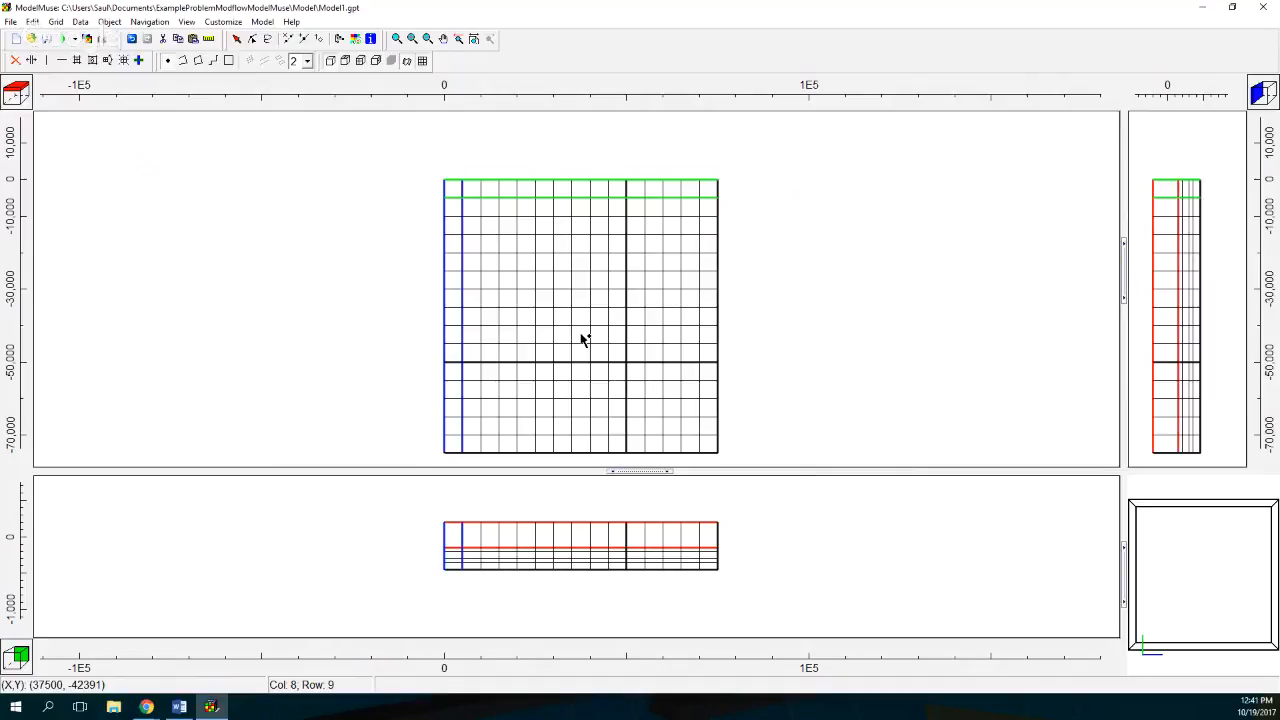
{"action": "left_click", "coordinate": [581, 335]}
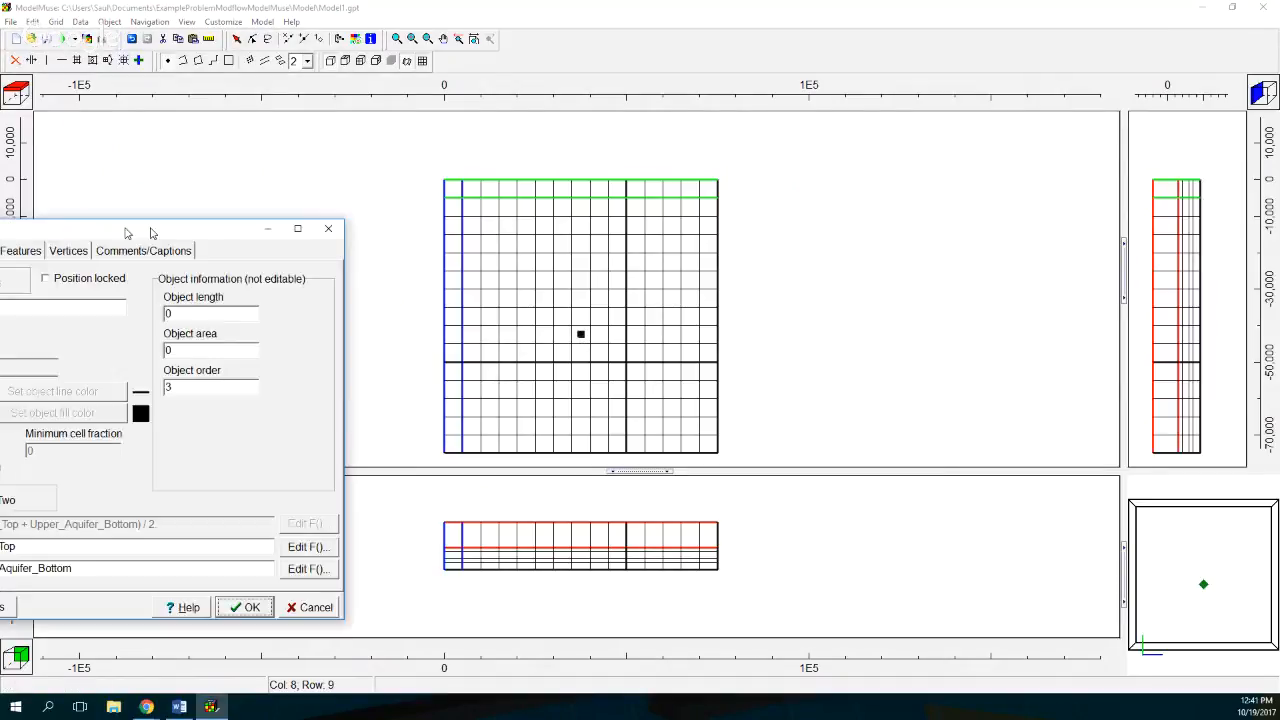
Name the new point object Well_1_layer_1, consulting the Word document for its settings
{"action": "key", "text": "alt+Tab"}
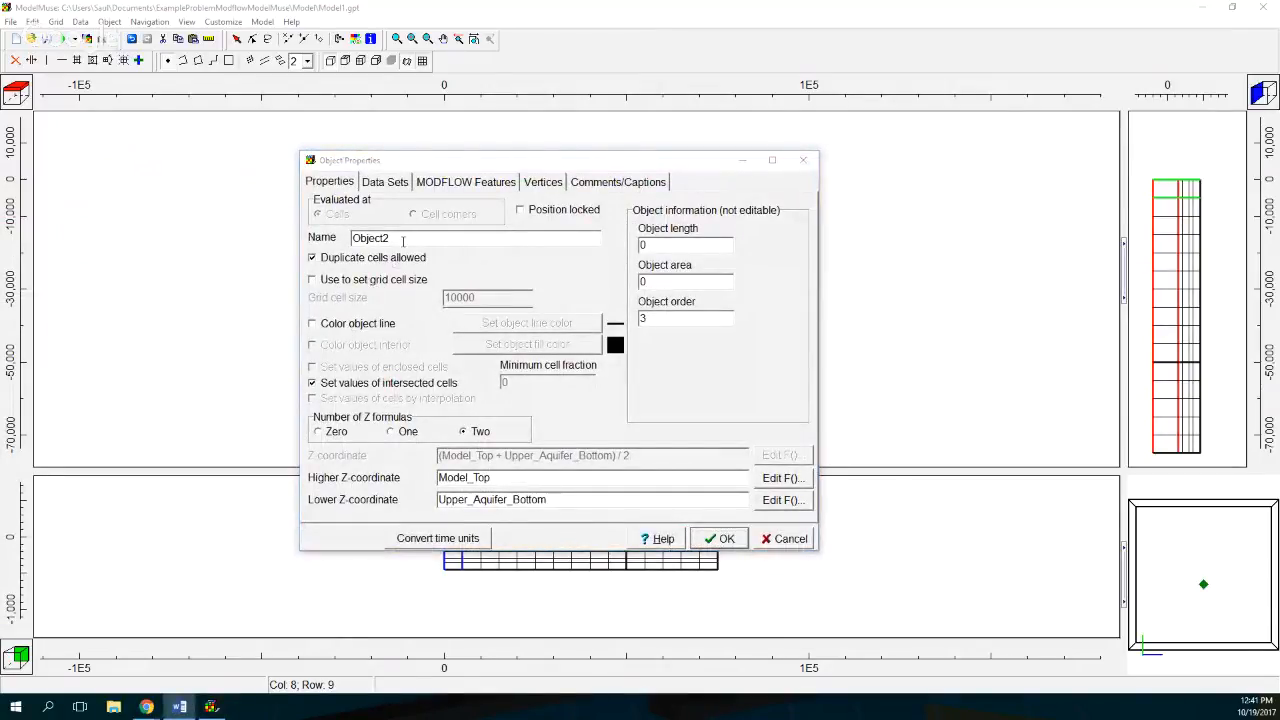
{"action": "key", "text": "alt+Tab"}
{"action": "type", "text": "Well"}
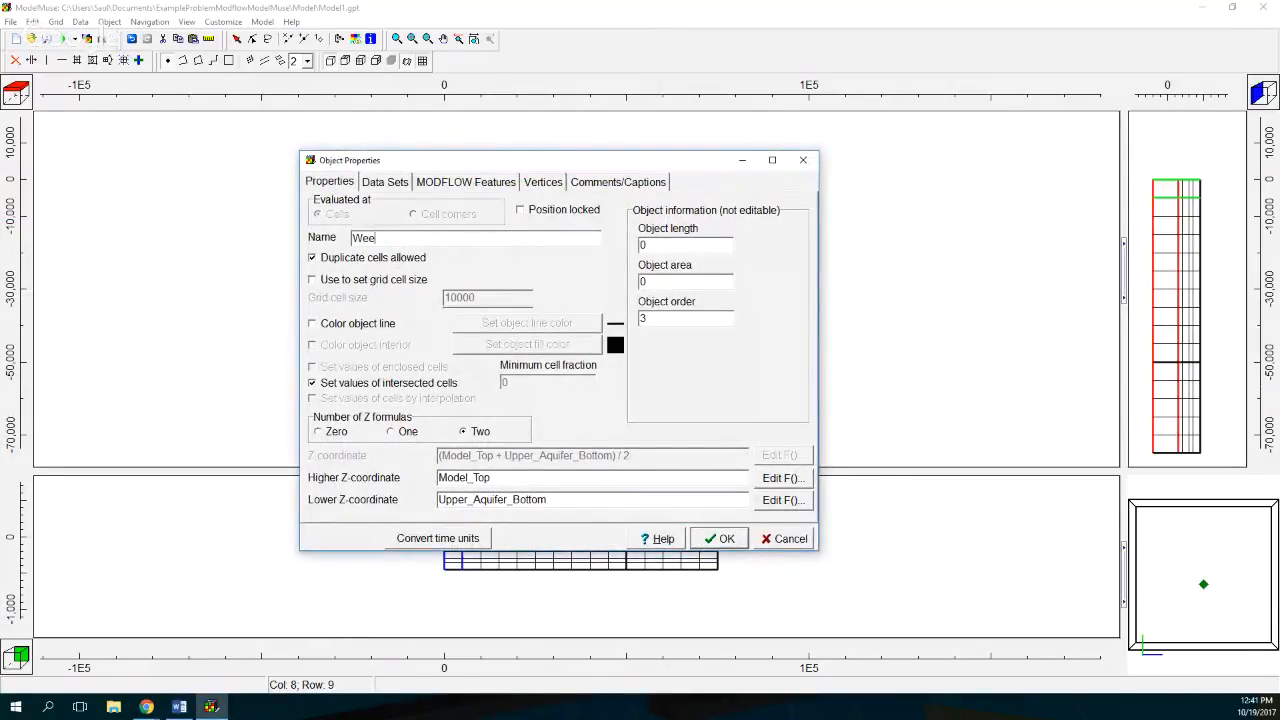
{"action": "type", "text": "_1_layer_1"}
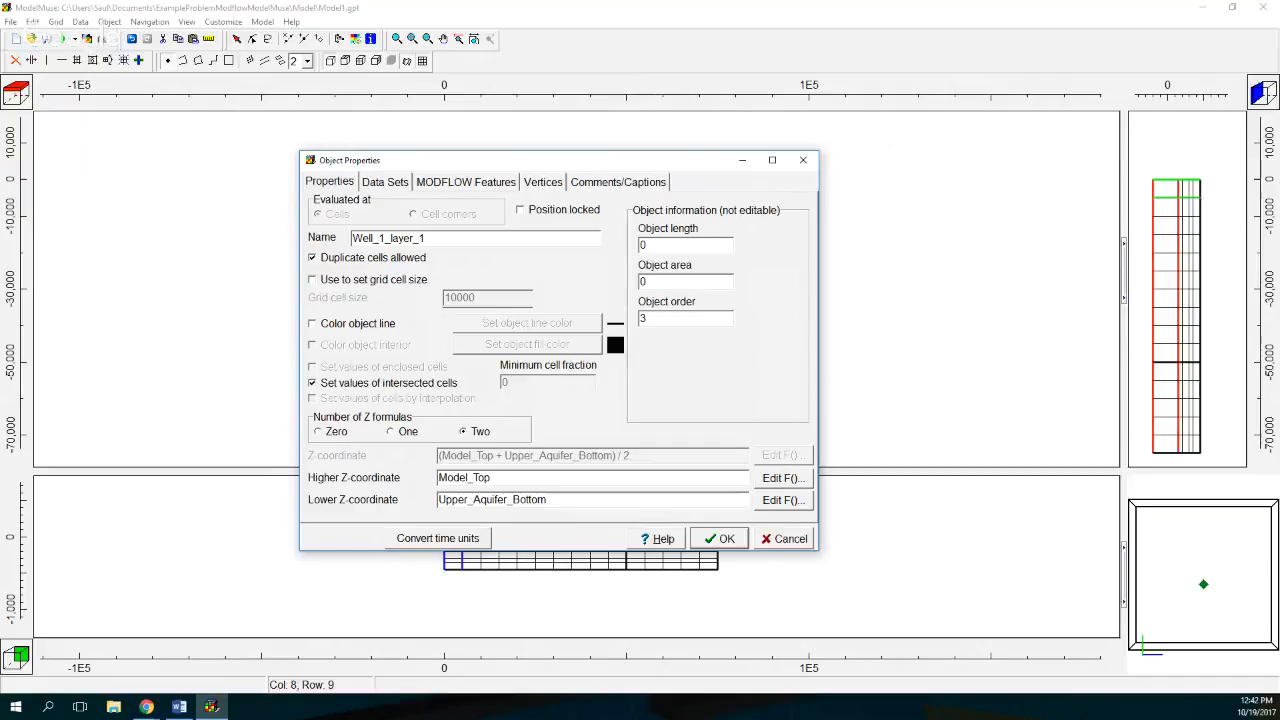
Enable the WEL package for the Well_1_layer_1 object and set its pumping rate interpretation to Direct
{"action": "key", "text": "alt+Tab"}
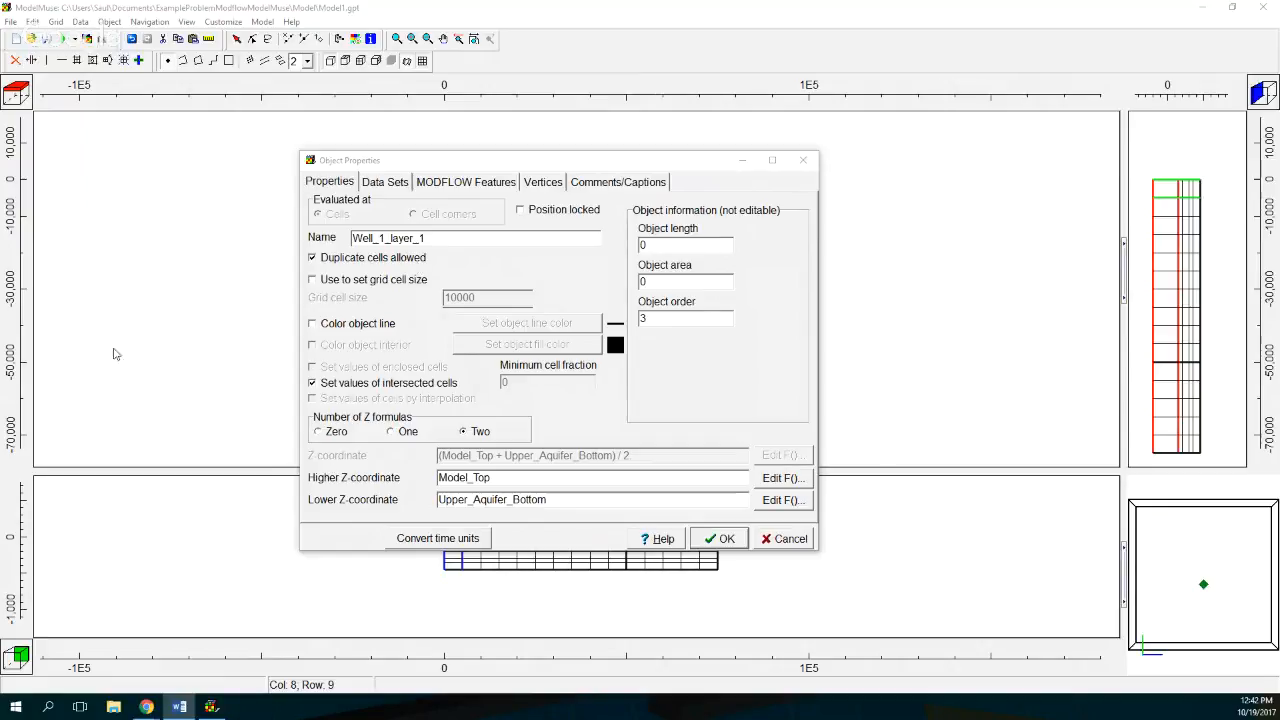
{"action": "left_click", "coordinate": [436, 182]}
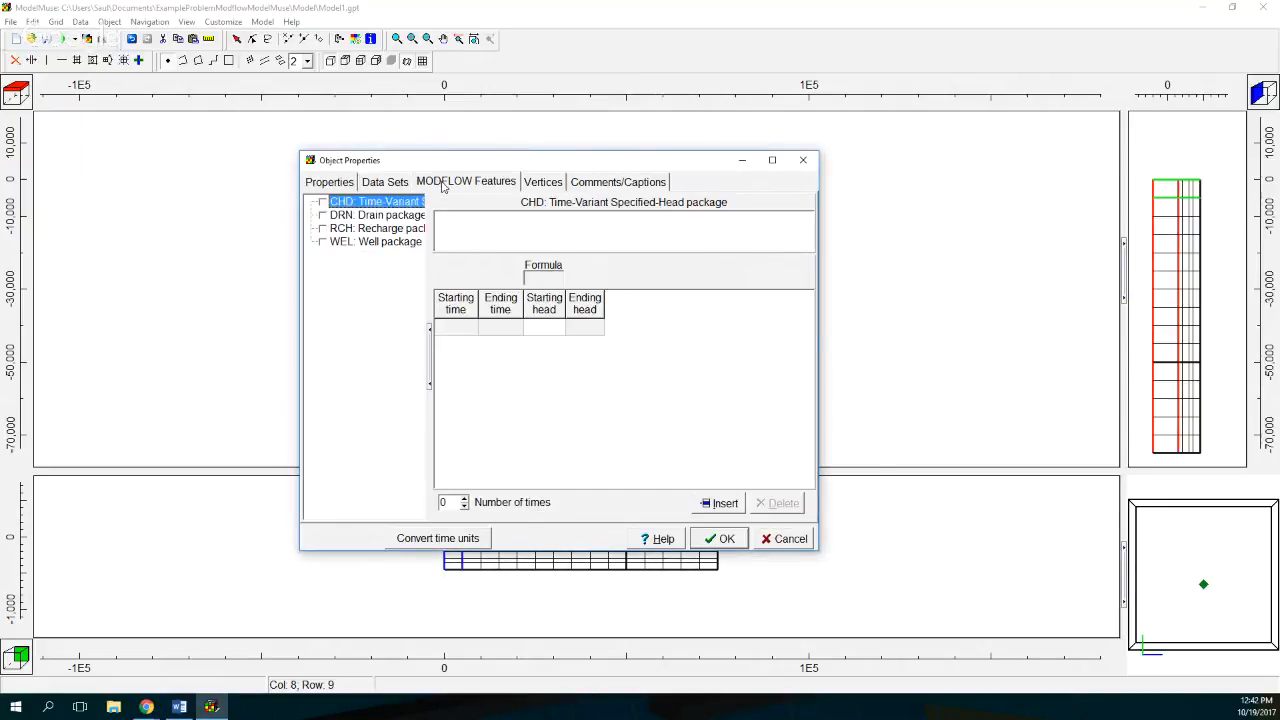
{"action": "left_click", "coordinate": [323, 242]}
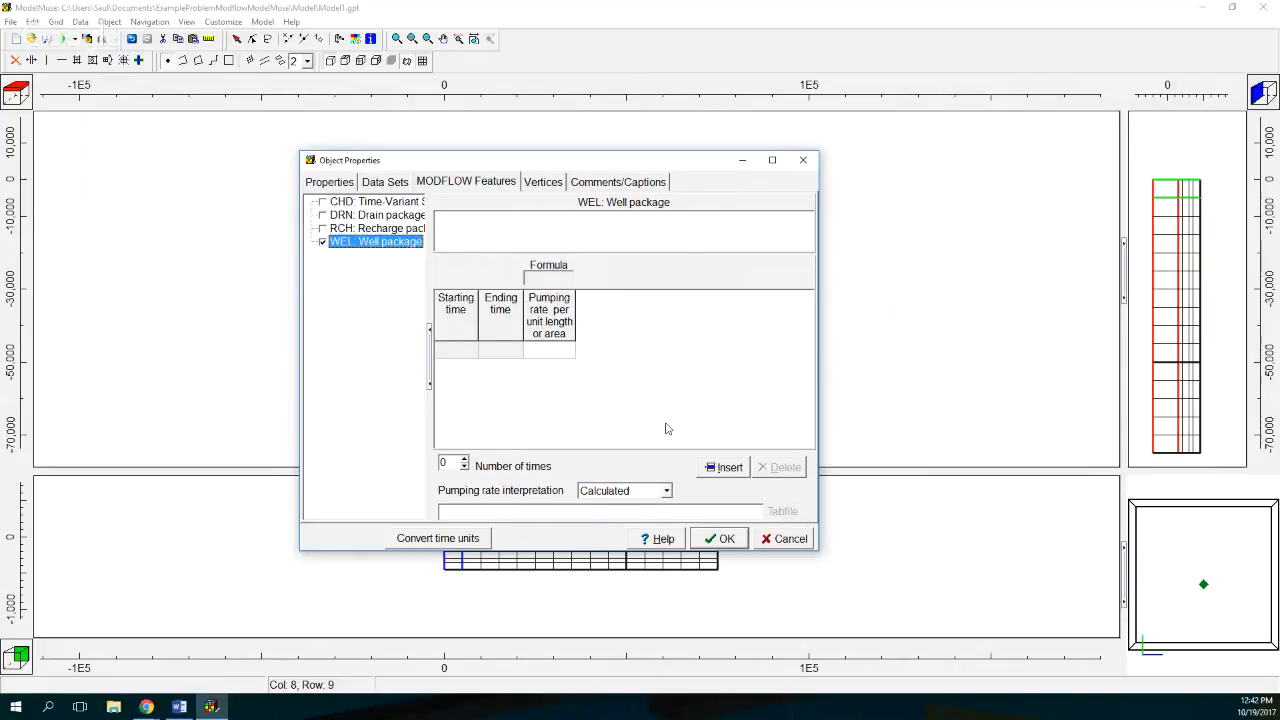
{"action": "left_click", "coordinate": [668, 491]}
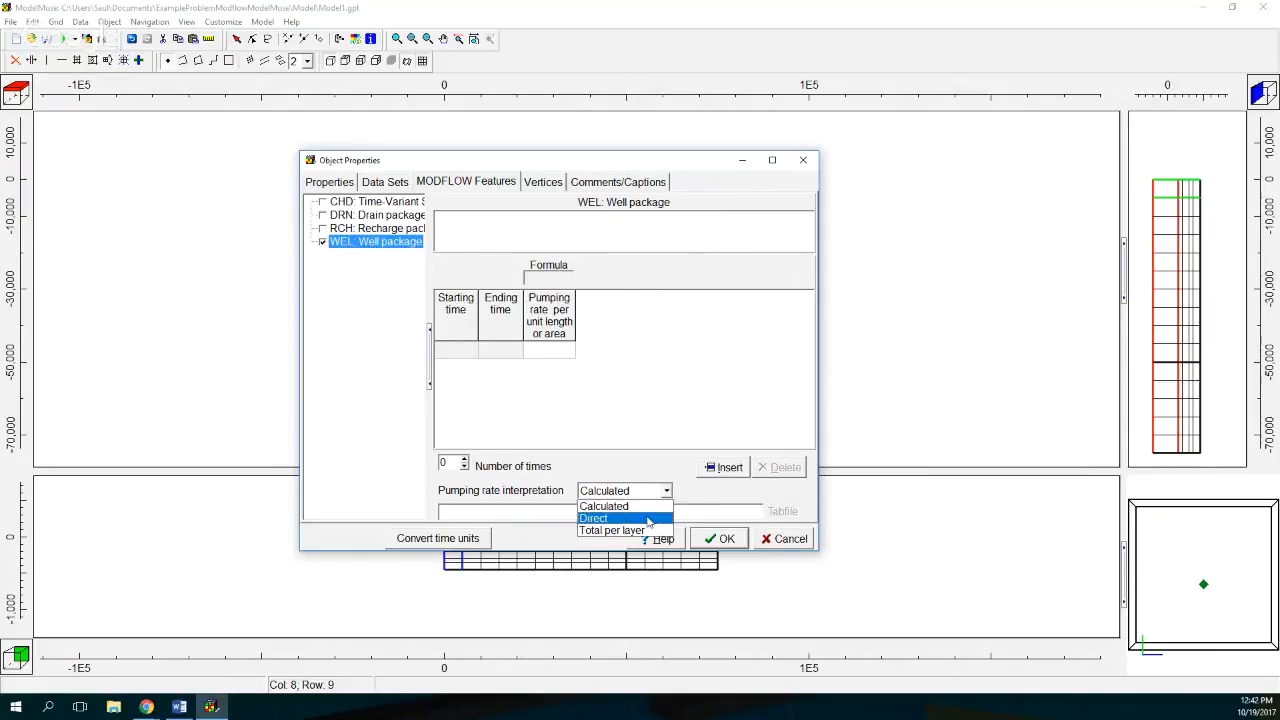
{"action": "left_click", "coordinate": [600, 518]}
Define one well pumping period from 0 to 86400 with a pumping rate of -5, and accept the object
{"action": "left_click", "coordinate": [460, 350]}
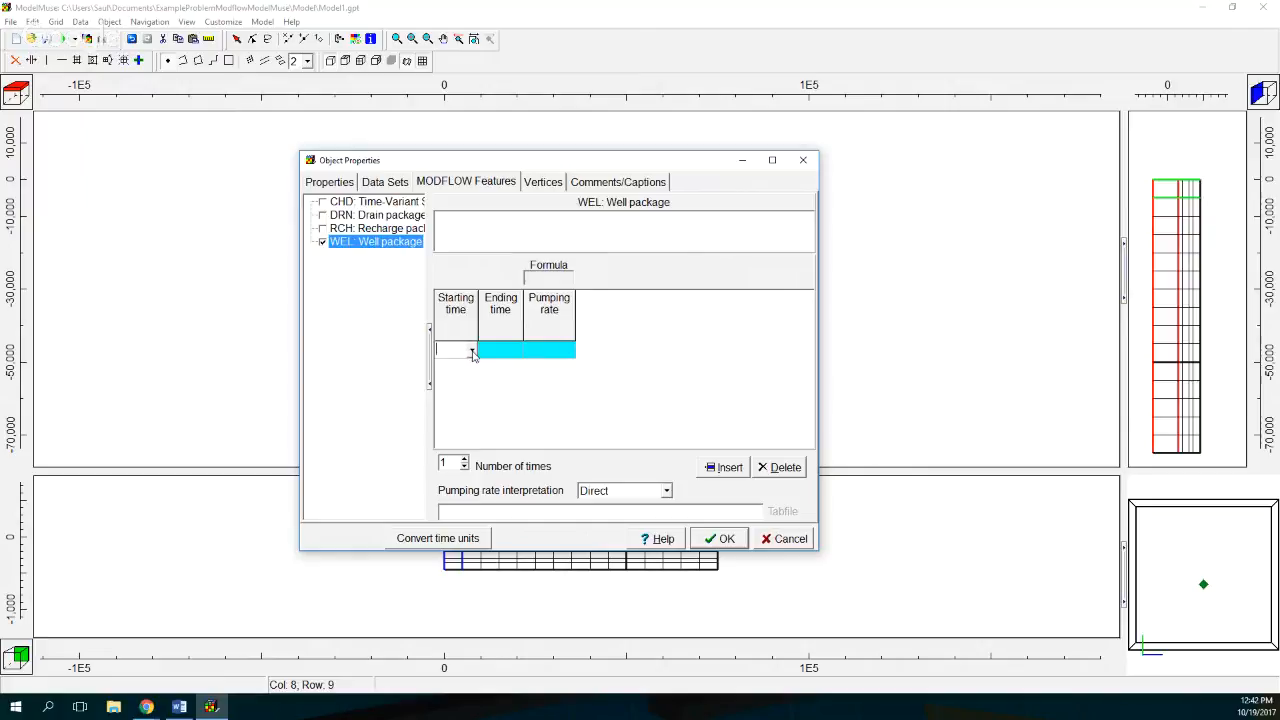
{"action": "left_click", "coordinate": [471, 350]}
{"action": "left_click", "coordinate": [470, 364]}
{"action": "left_click", "coordinate": [540, 350]}
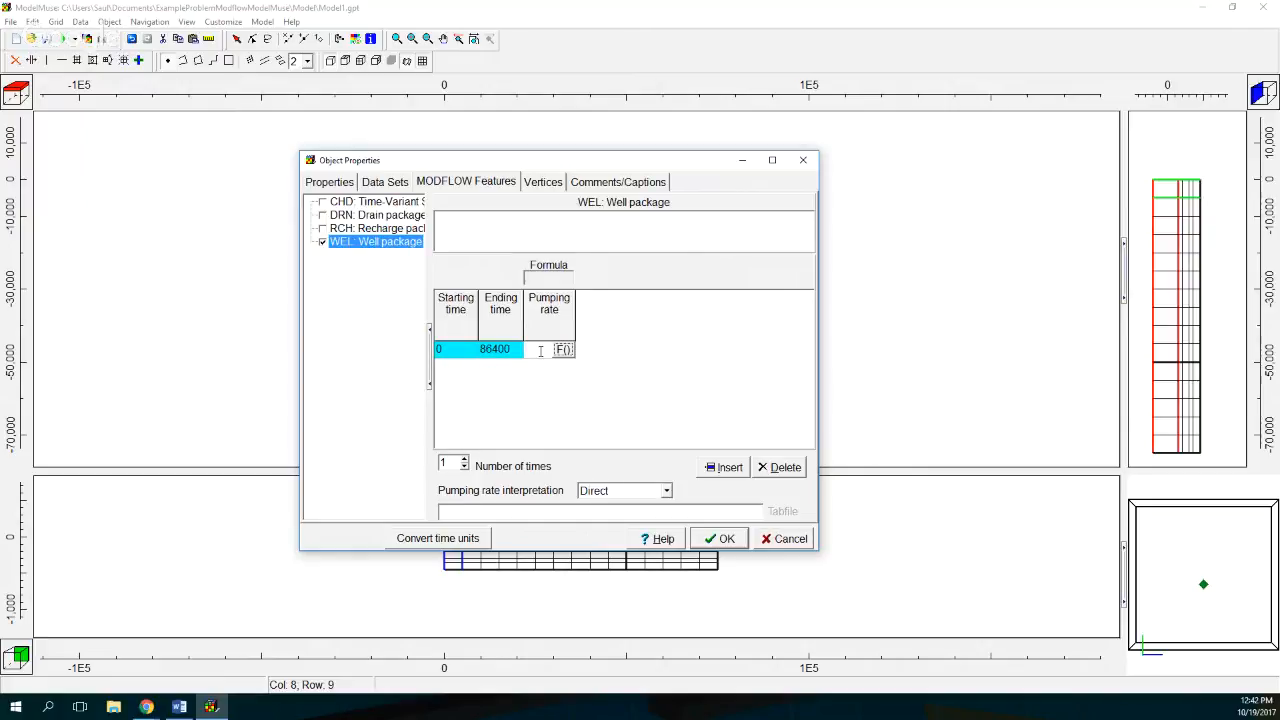
{"action": "type", "text": "-5"}
{"action": "left_click", "coordinate": [726, 540]}
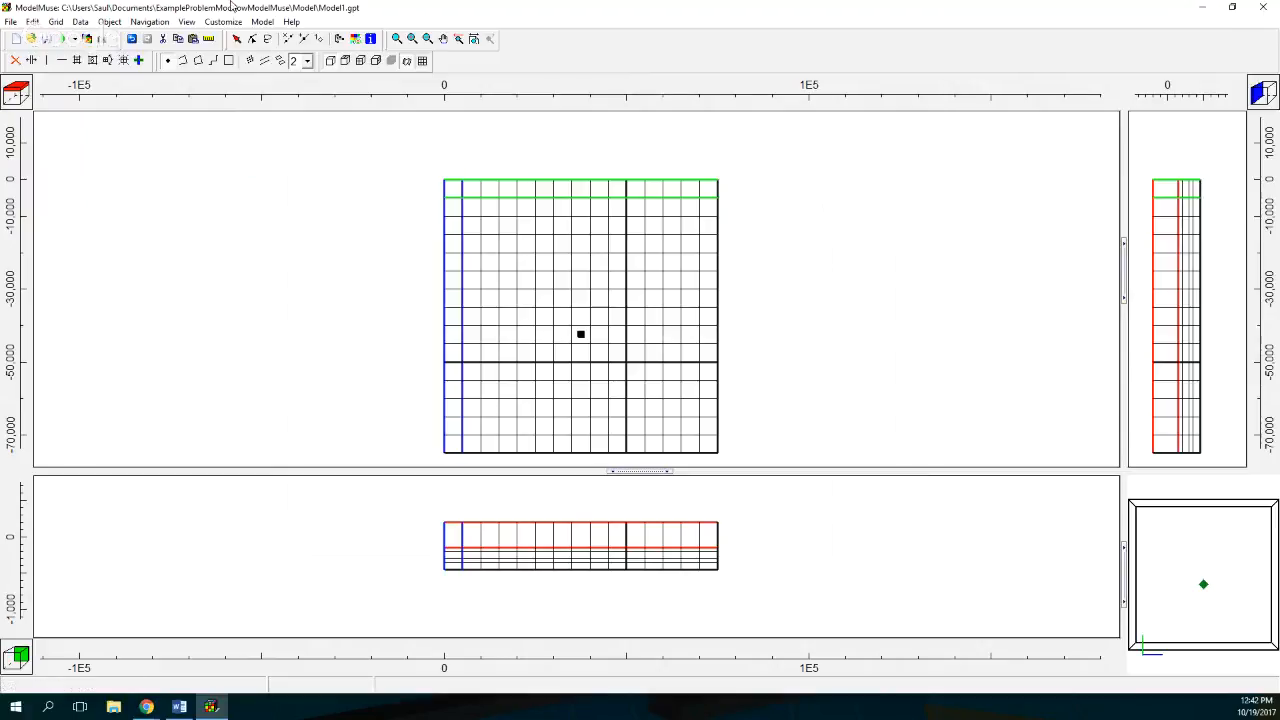
Color the Well_1_layer_1 object's line light purple and accept its properties
{"action": "left_click", "coordinate": [236, 40]}
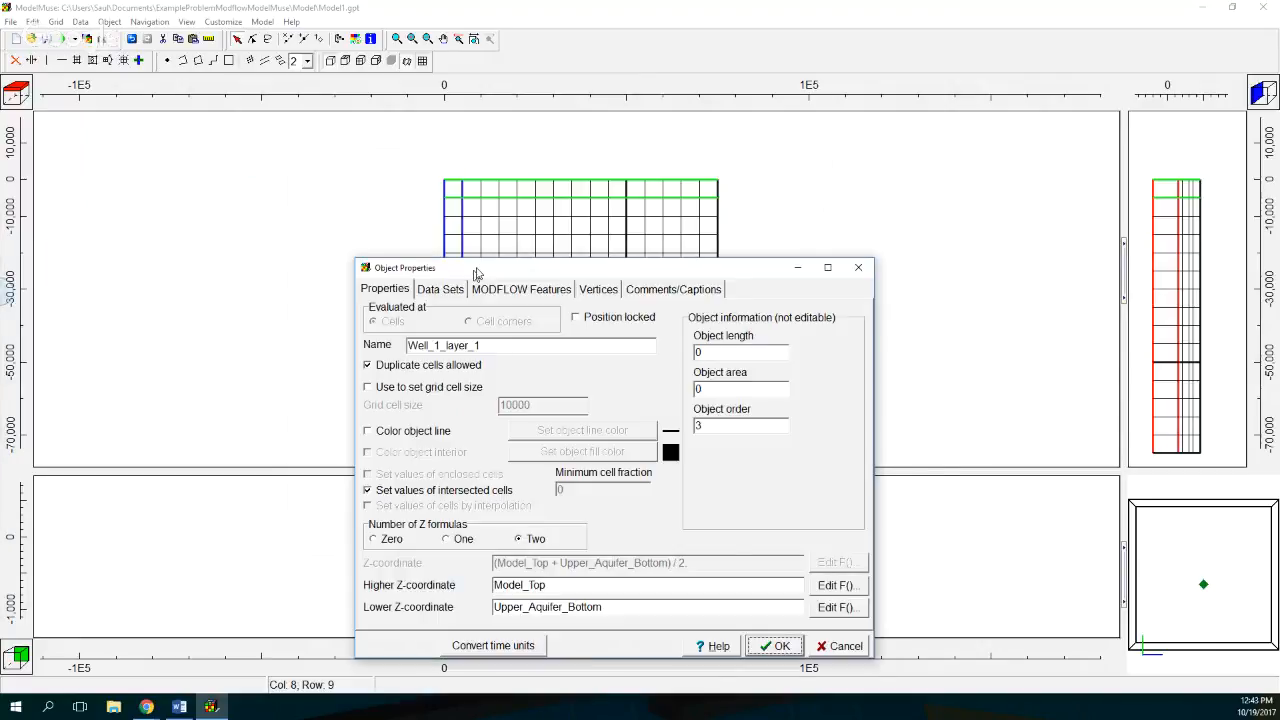
{"action": "left_click_drag", "start_coordinate": [476, 270], "coordinate": [496, 154]}
{"action": "left_click", "coordinate": [418, 314]}
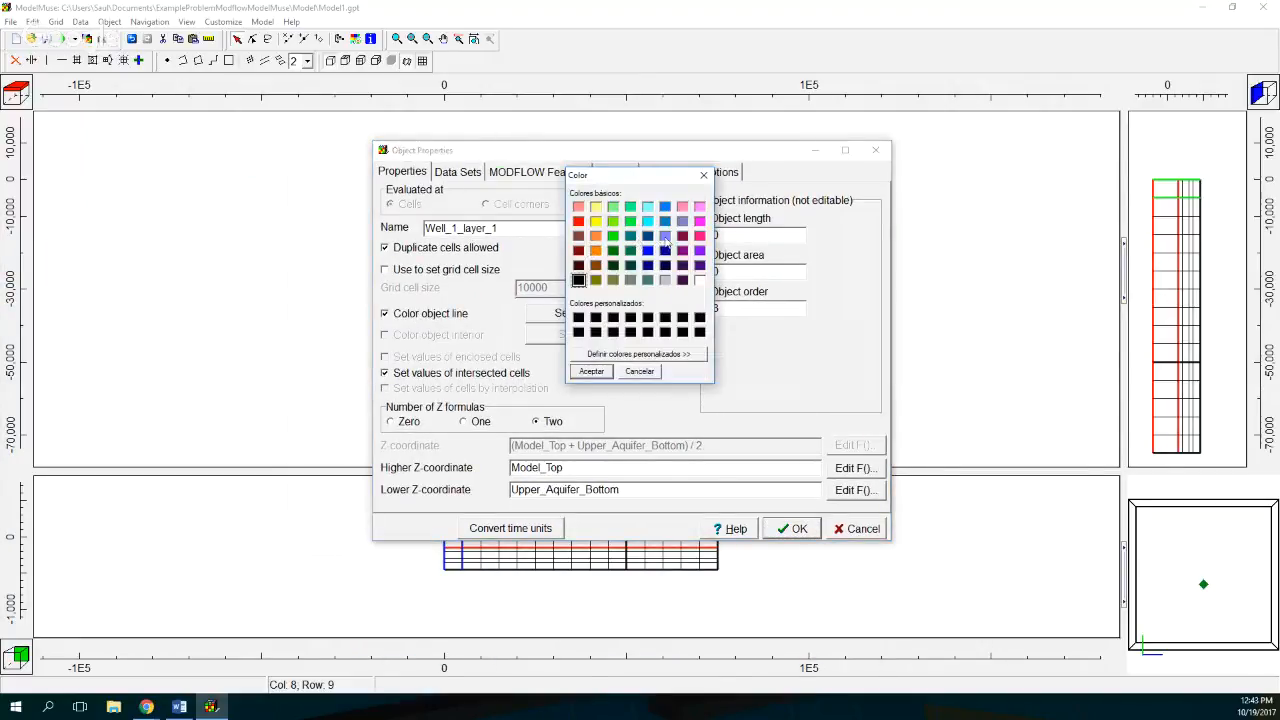
{"action": "left_click", "coordinate": [665, 236]}
{"action": "left_click", "coordinate": [603, 372]}
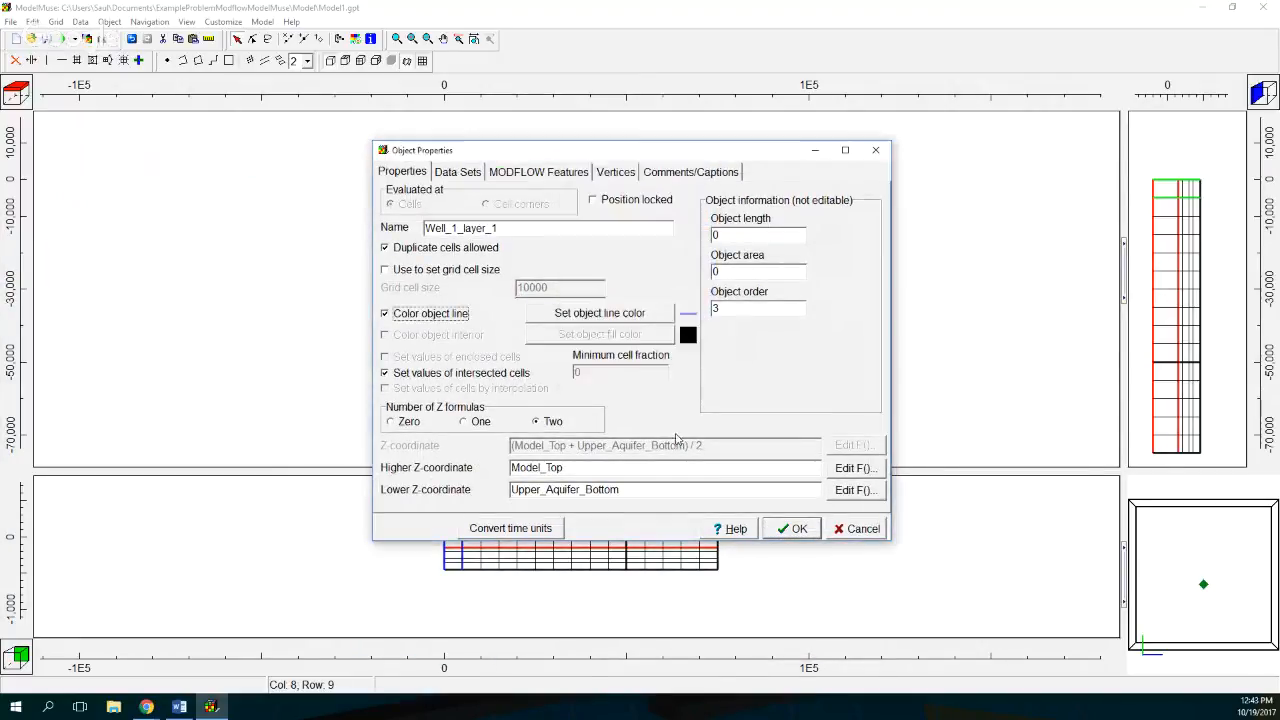
{"action": "left_click", "coordinate": [790, 529]}
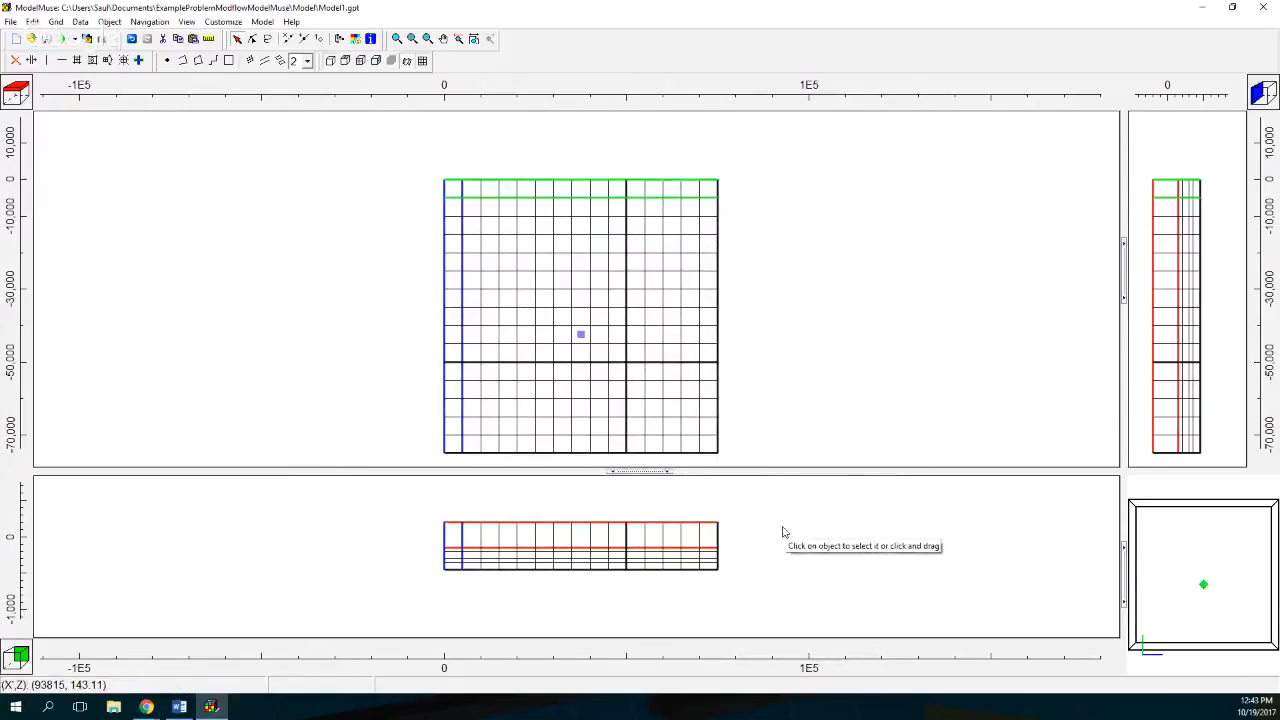
Add point sections to the well object in row 9 at columns 10, 12 and 14
{"action": "left_click", "coordinate": [110, 22]}
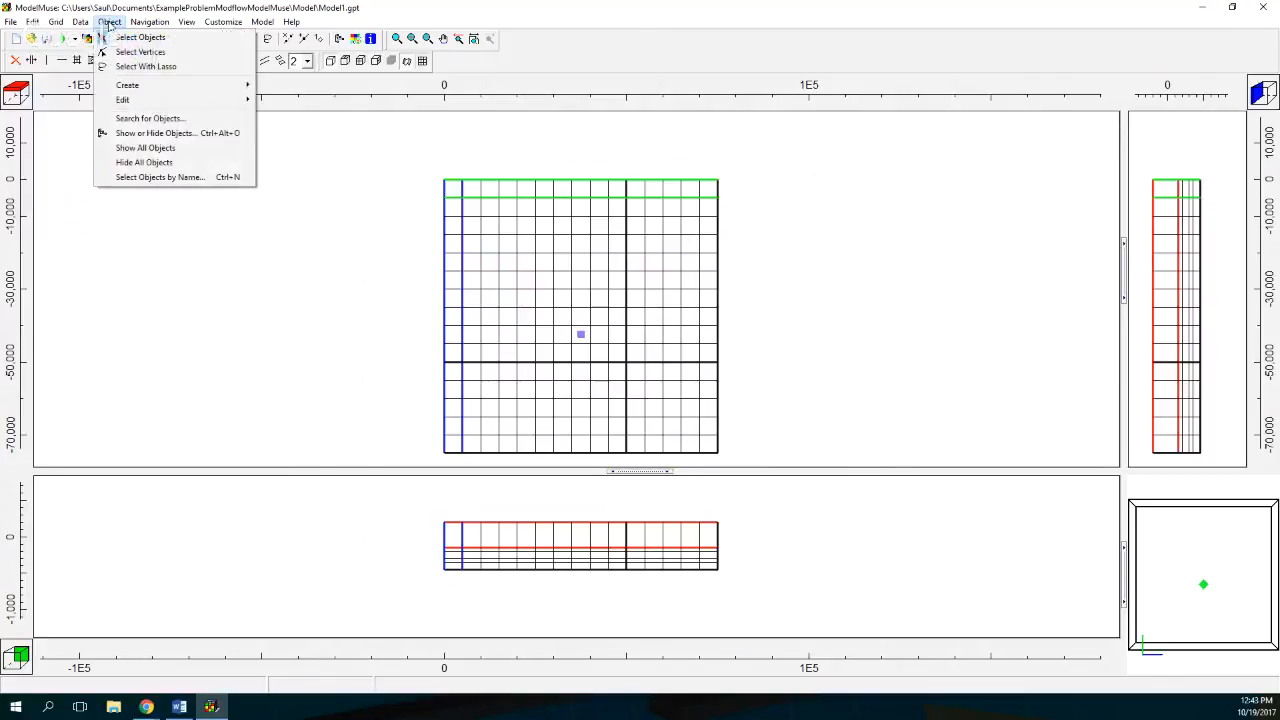
{"action": "mouse_move", "coordinate": [120, 100]}
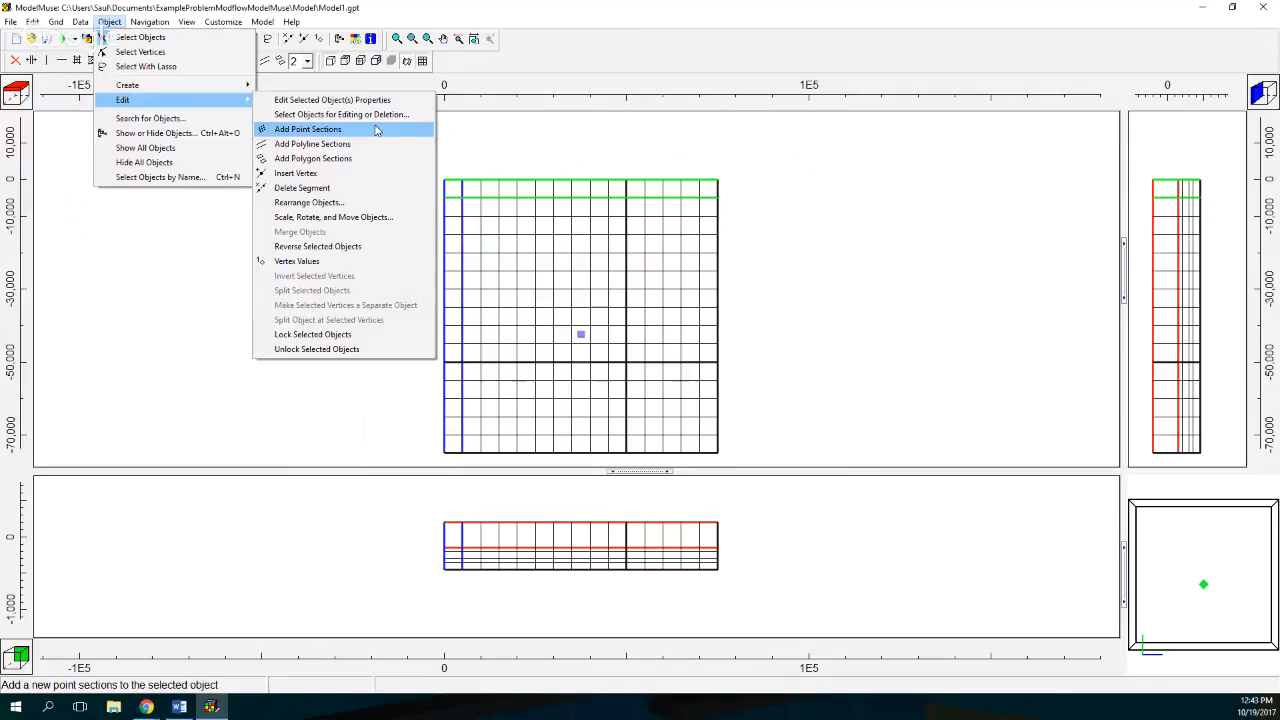
{"action": "left_click", "coordinate": [376, 130]}
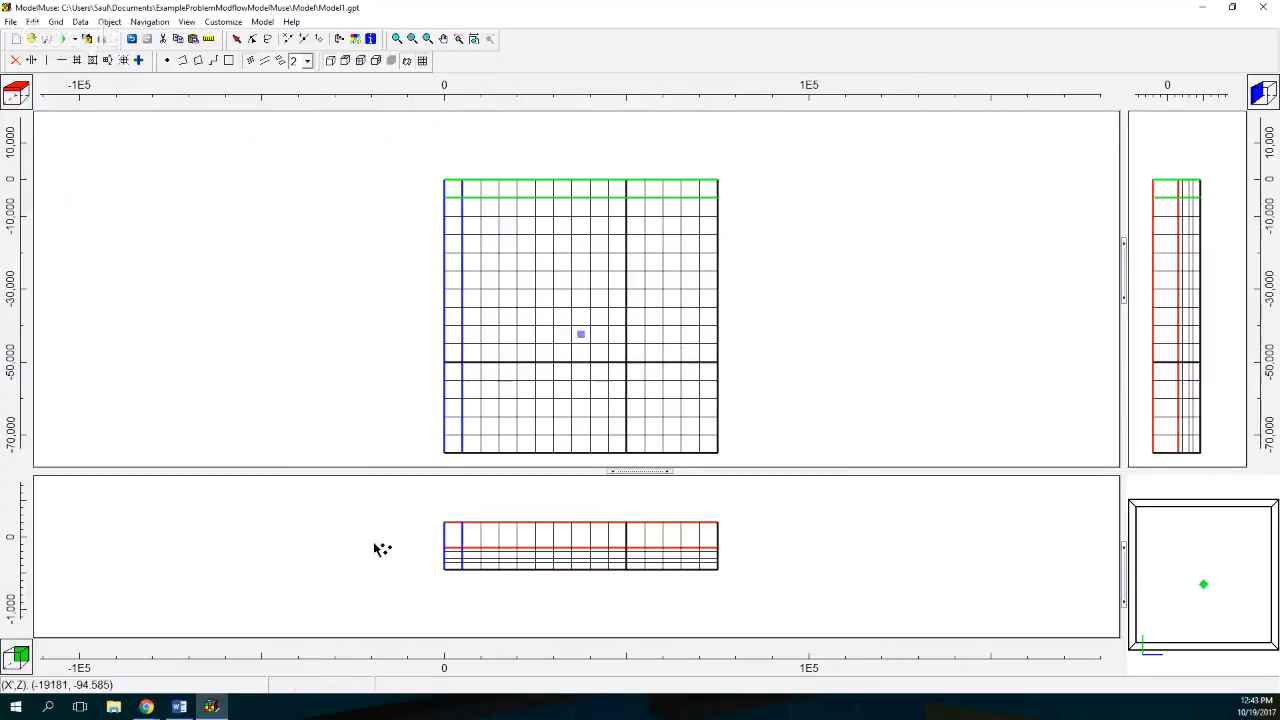
{"action": "left_click", "coordinate": [616, 333]}
{"action": "left_click", "coordinate": [654, 334]}
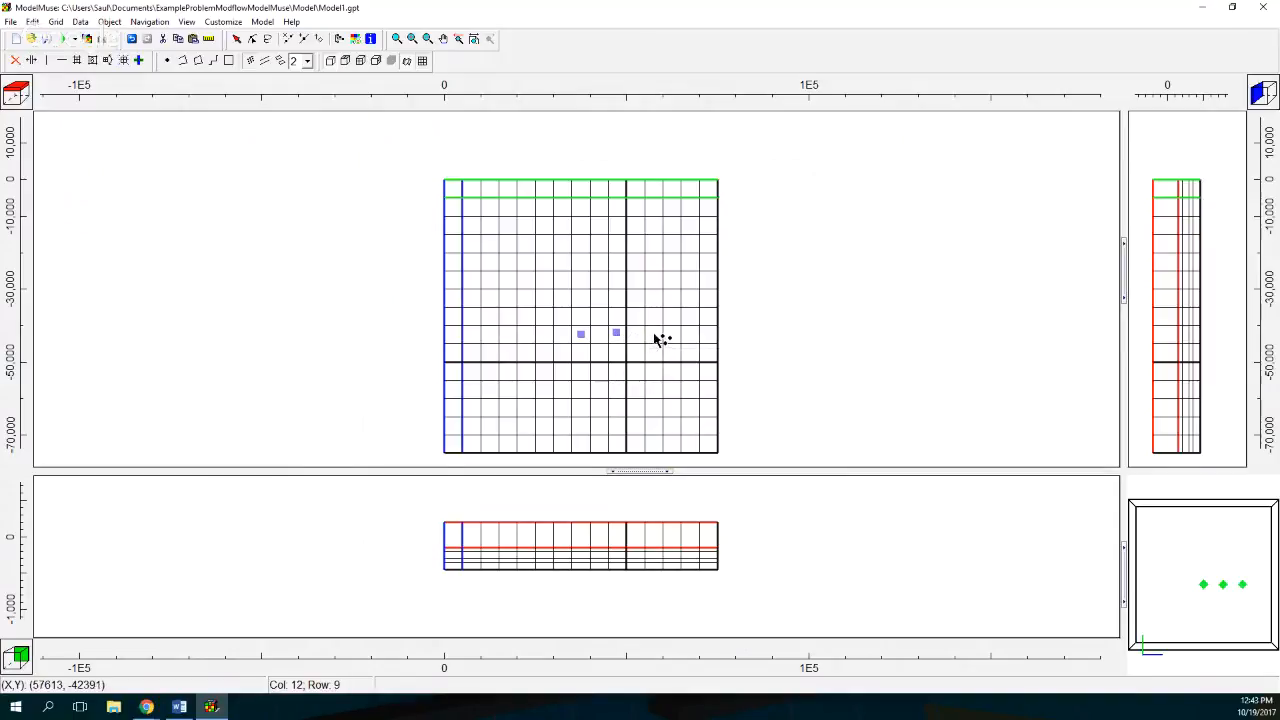
{"action": "left_click", "coordinate": [689, 336]}
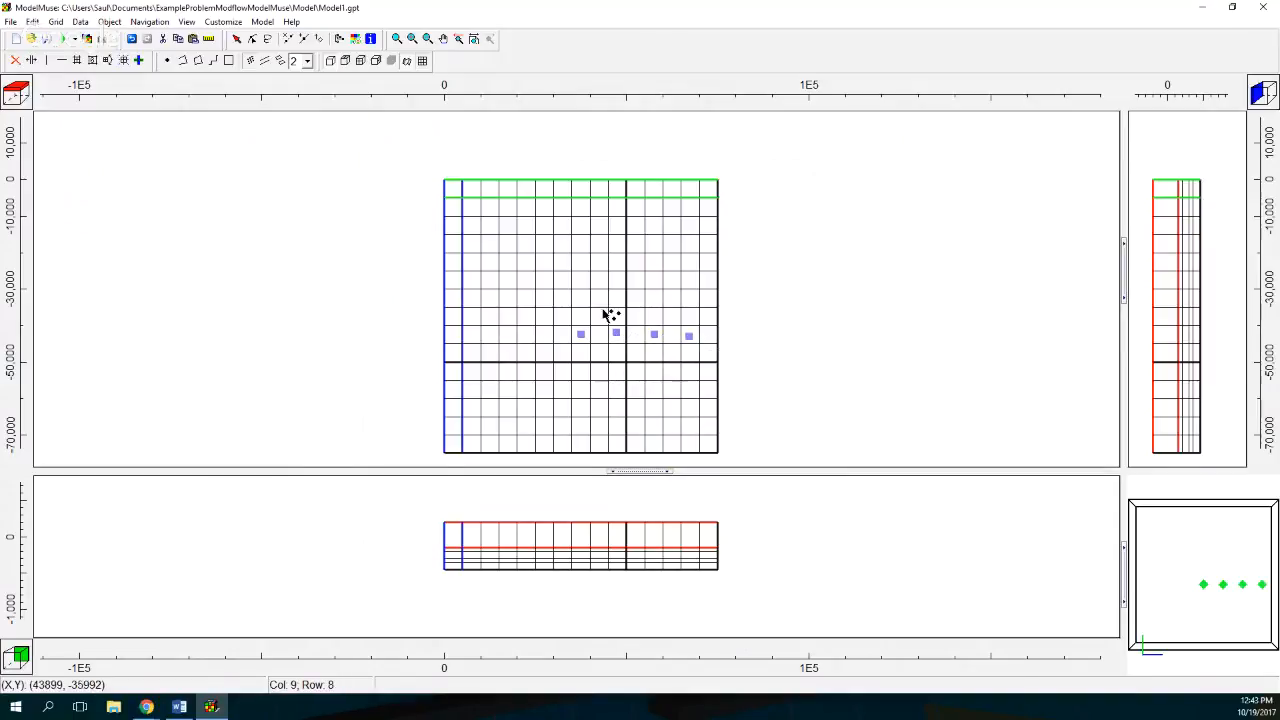
{"action": "left_click", "coordinate": [578, 300]}
{"action": "left_click", "coordinate": [617, 300]}
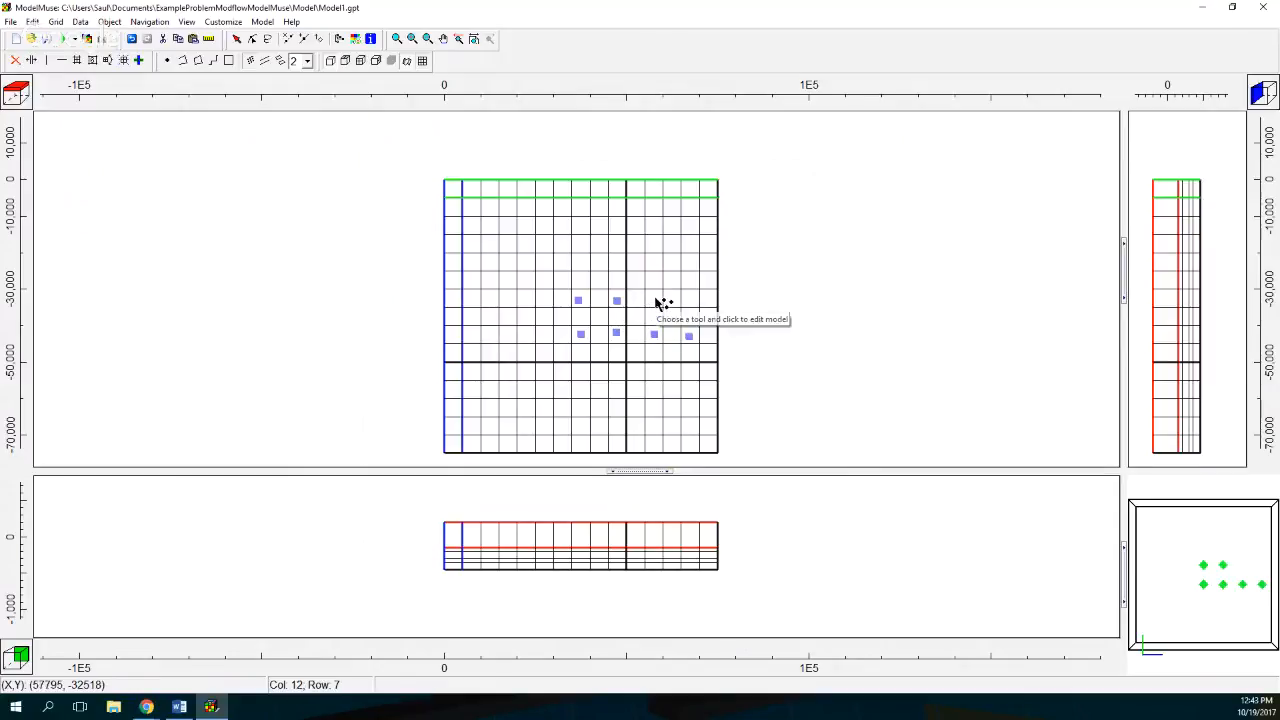
{"action": "left_click", "coordinate": [655, 298]}
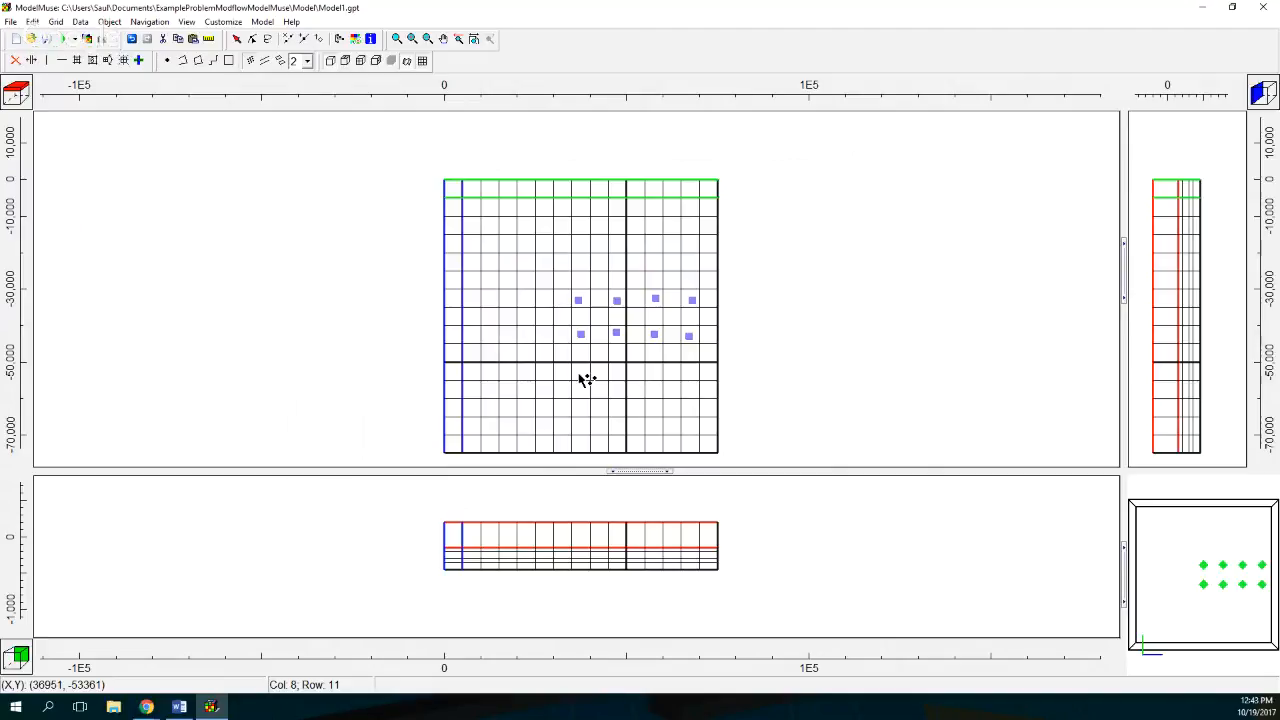
{"action": "key", "text": "ctrl+z"}
{"action": "key", "text": "ctrl+z"}
{"action": "key", "text": "ctrl+z"}
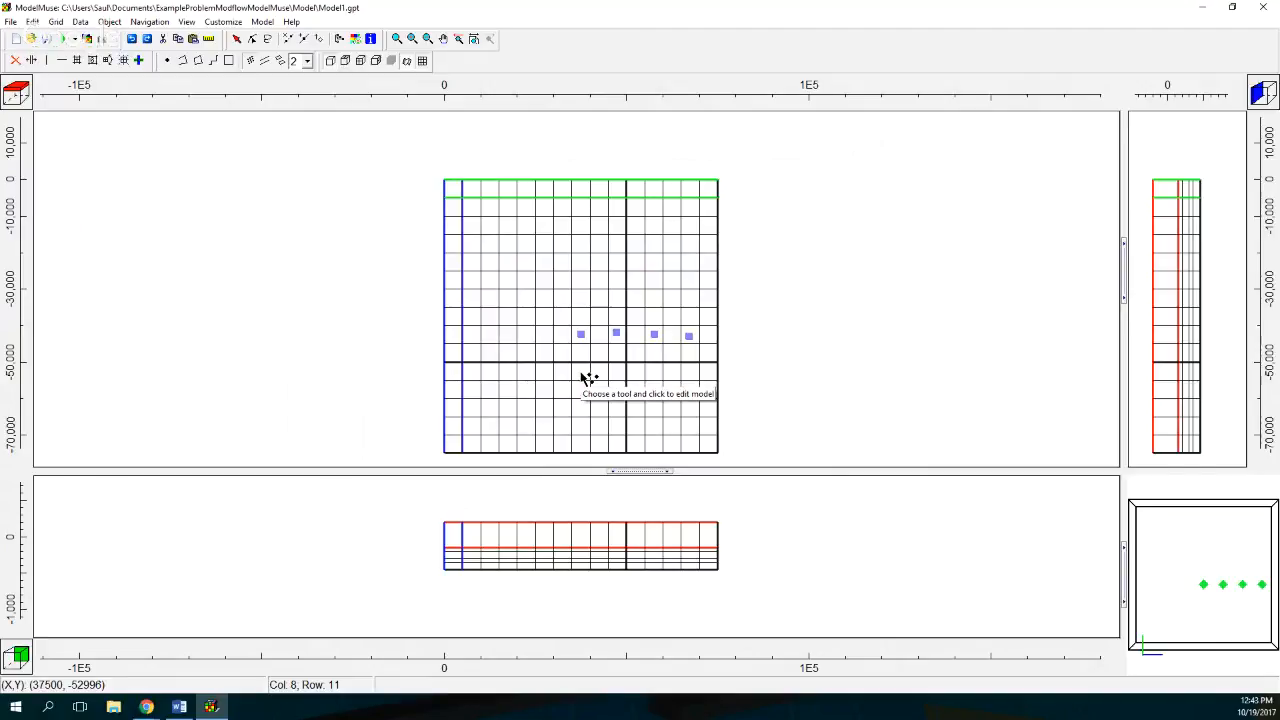
Add point sections to the well object at columns 8, 10, 12 and 14 in both row 11 and row 13
{"action": "left_click", "coordinate": [581, 372]}
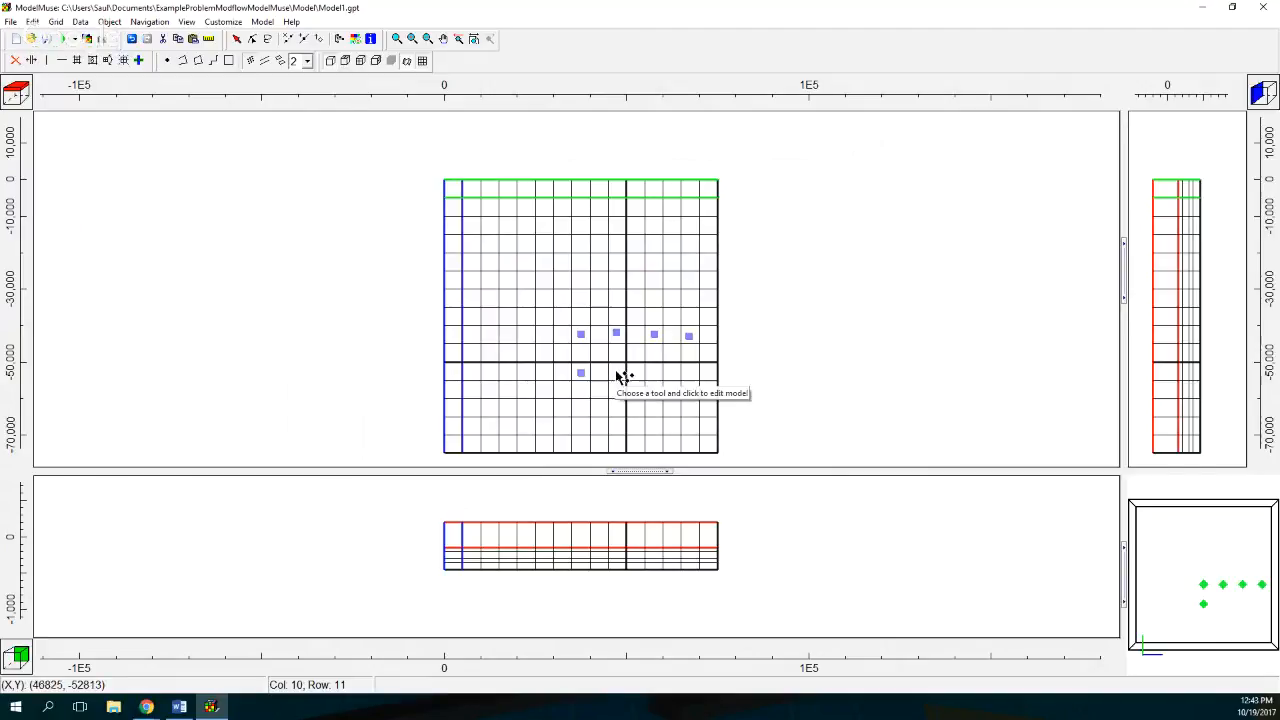
{"action": "left_click", "coordinate": [617, 372]}
{"action": "left_click", "coordinate": [654, 374]}
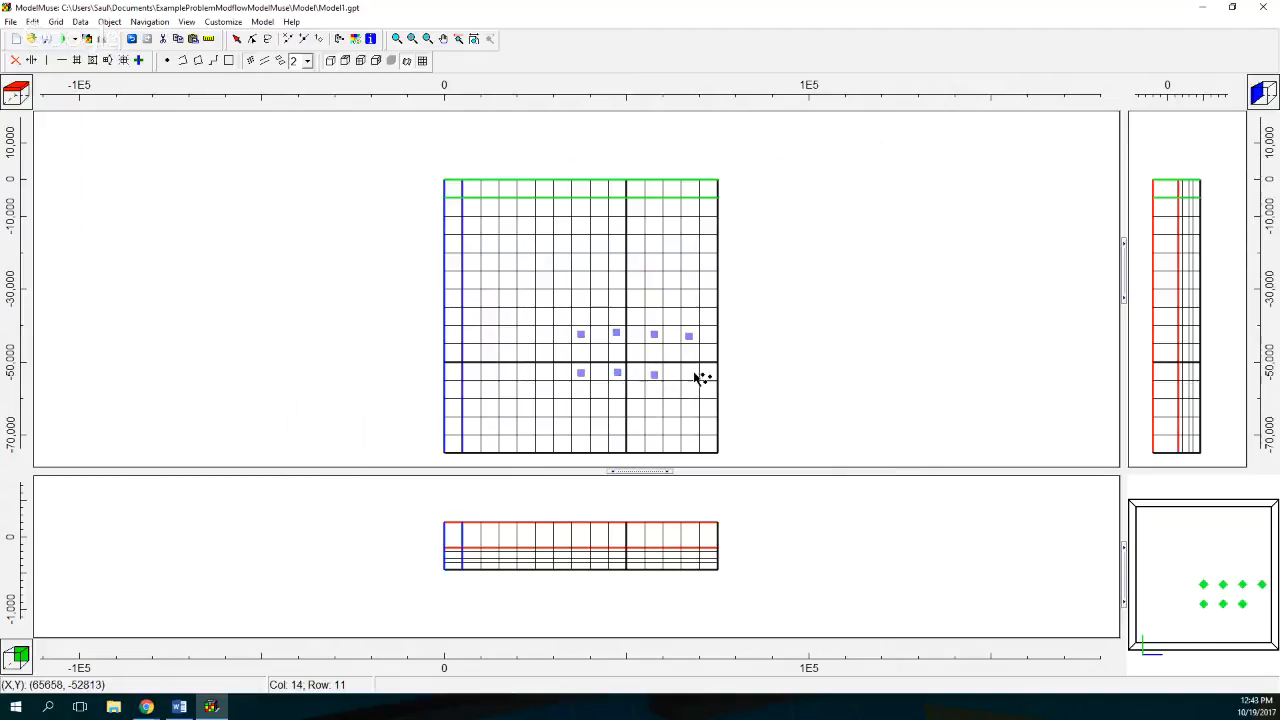
{"action": "left_click", "coordinate": [692, 373]}
{"action": "left_click", "coordinate": [581, 408]}
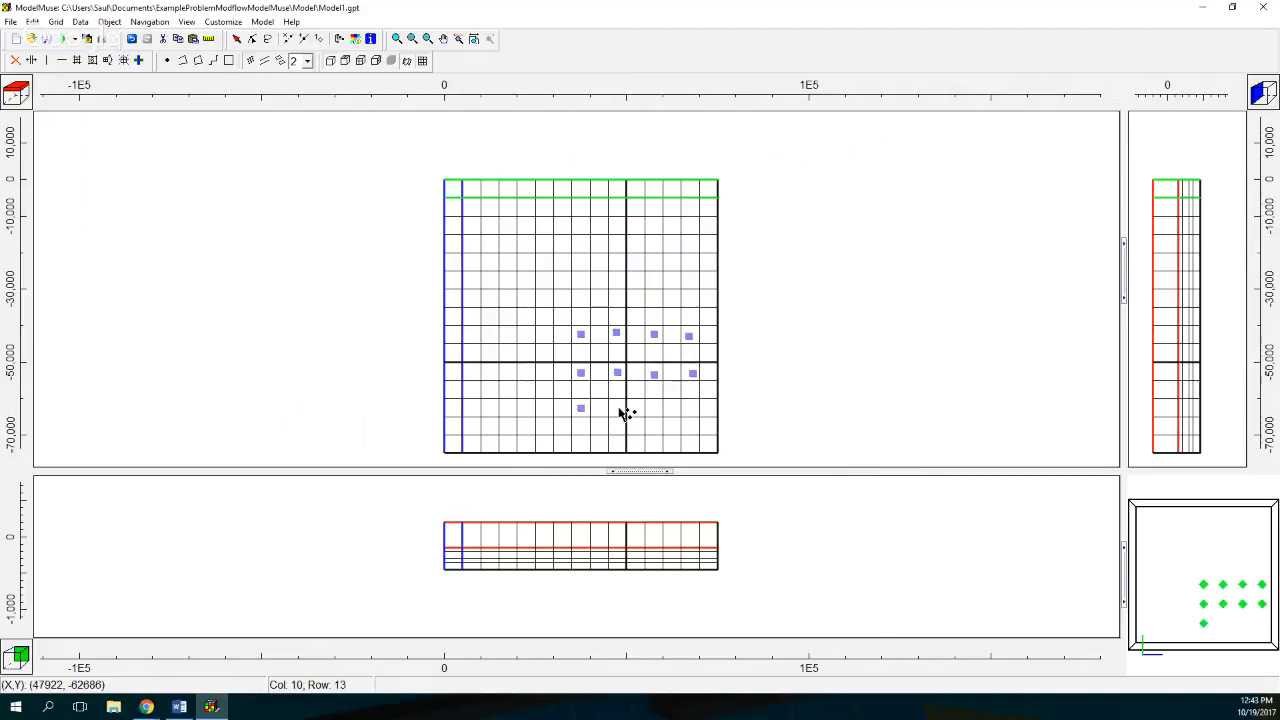
{"action": "left_click", "coordinate": [618, 408]}
{"action": "left_click", "coordinate": [654, 409]}
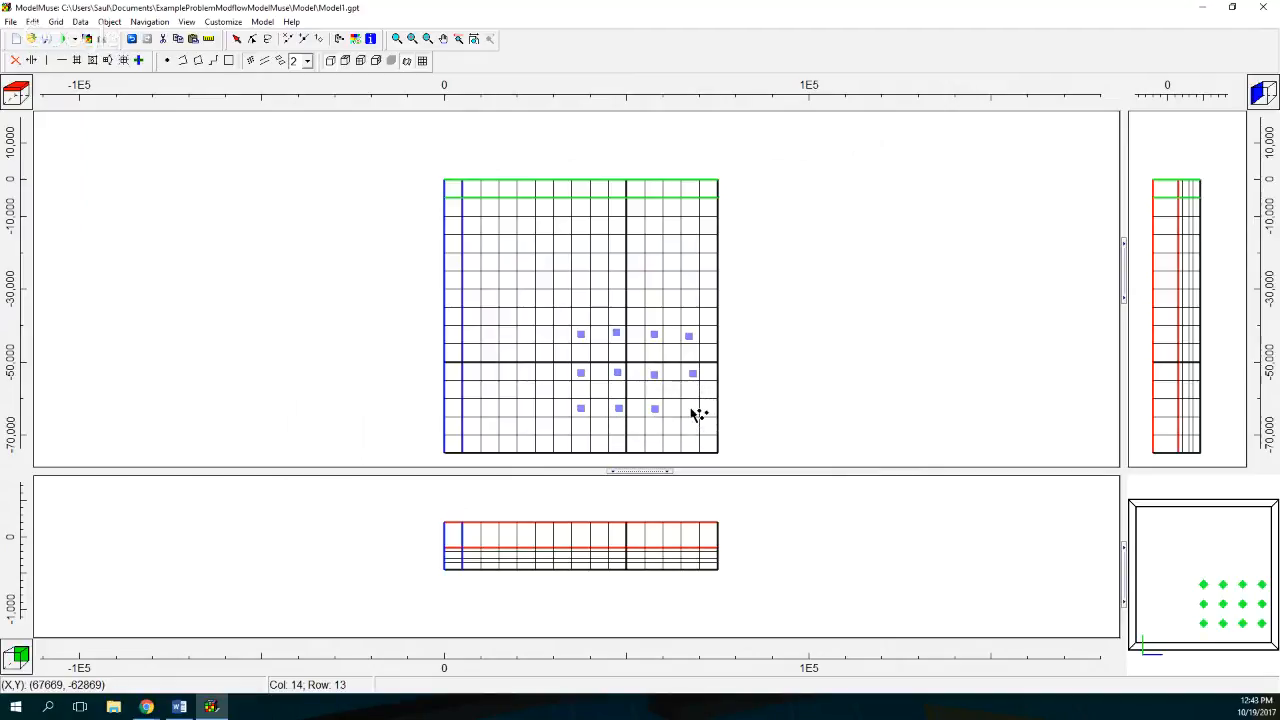
{"action": "left_click", "coordinate": [691, 408]}
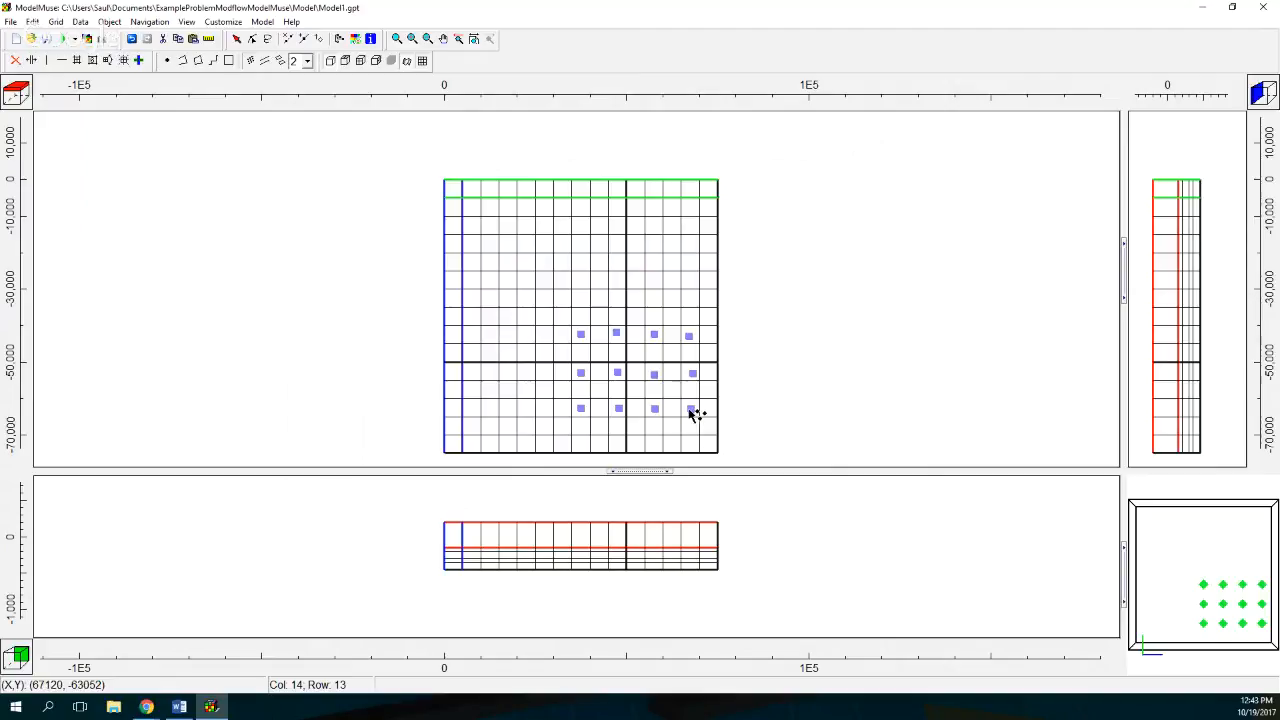
{"action": "left_click", "coordinate": [131, 39]}
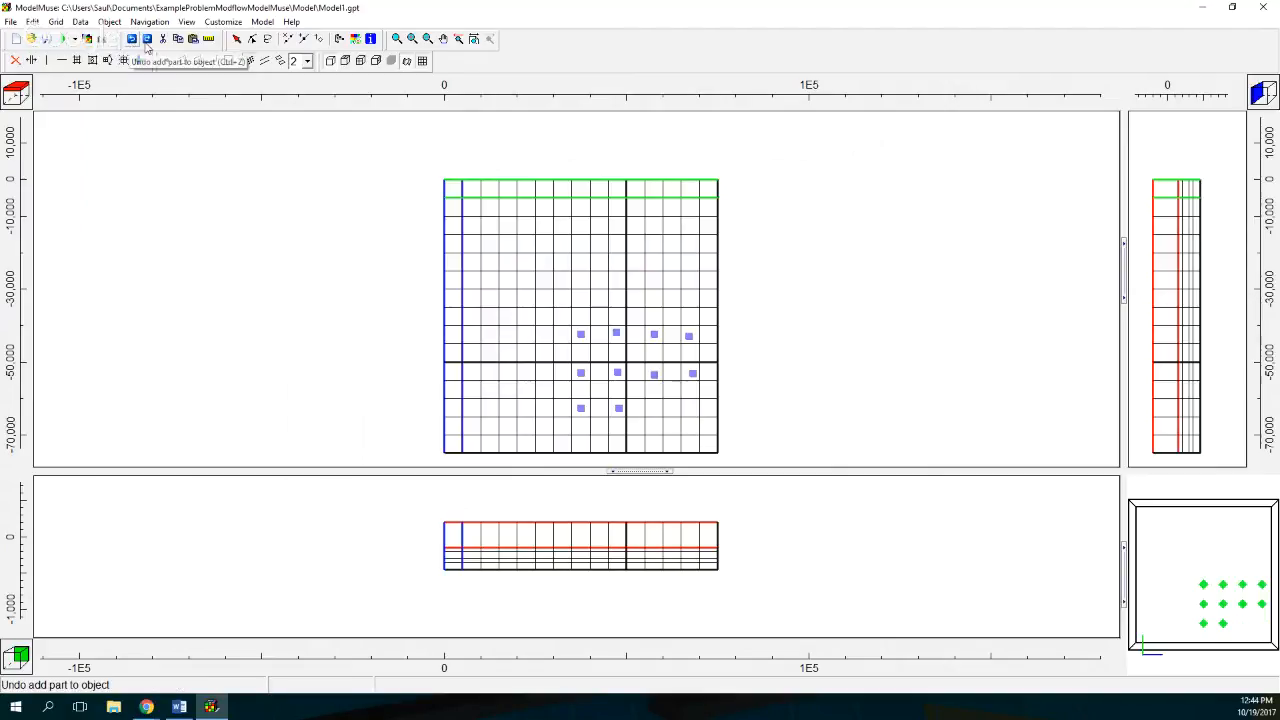
{"action": "left_click", "coordinate": [147, 40]}
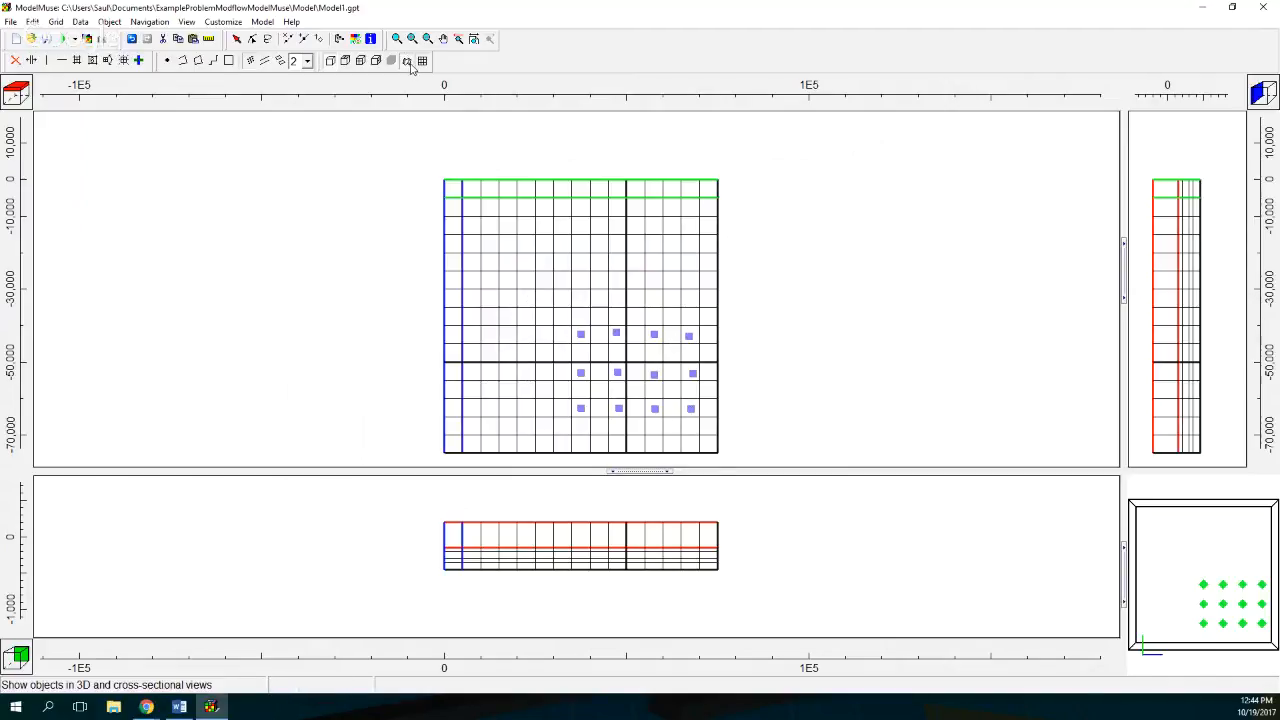
Color the grid by WEL Pumping Rate and compare the wells in layers 3 and 1, ending on layer 1
{"action": "left_click_drag", "start_coordinate": [1171, 623], "coordinate": [1206, 648]}
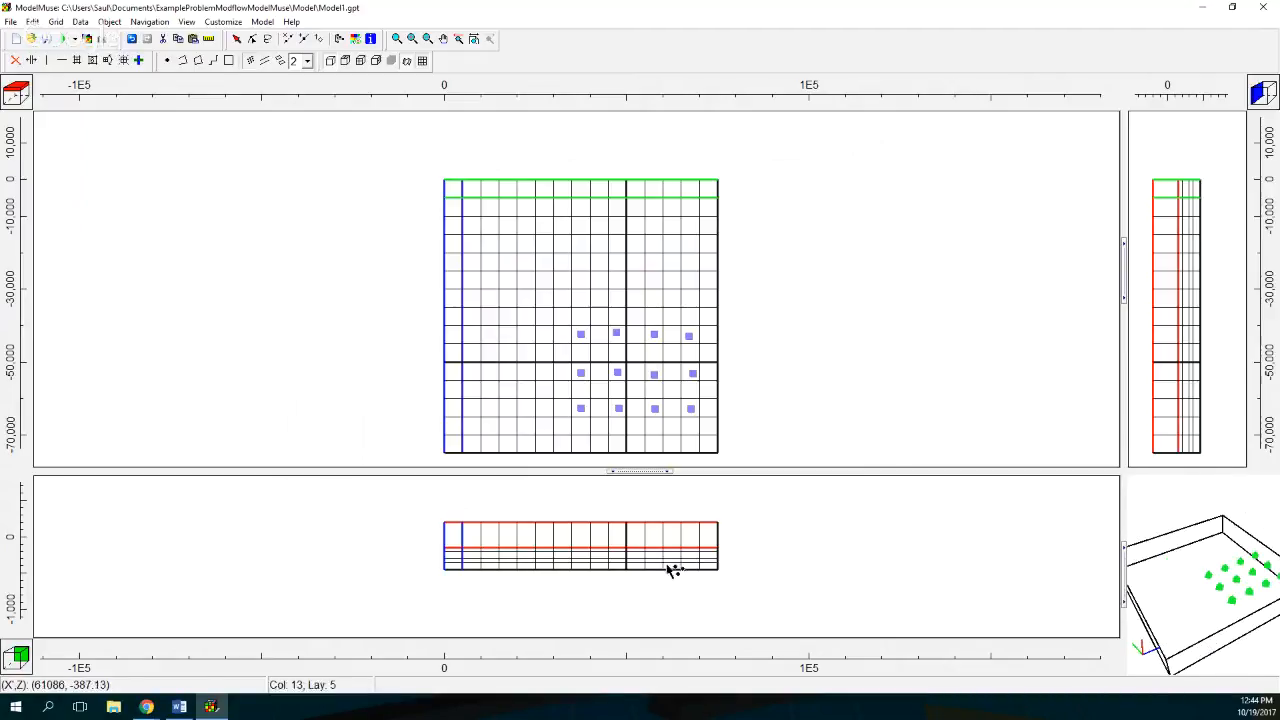
{"action": "left_click", "coordinate": [355, 39]}
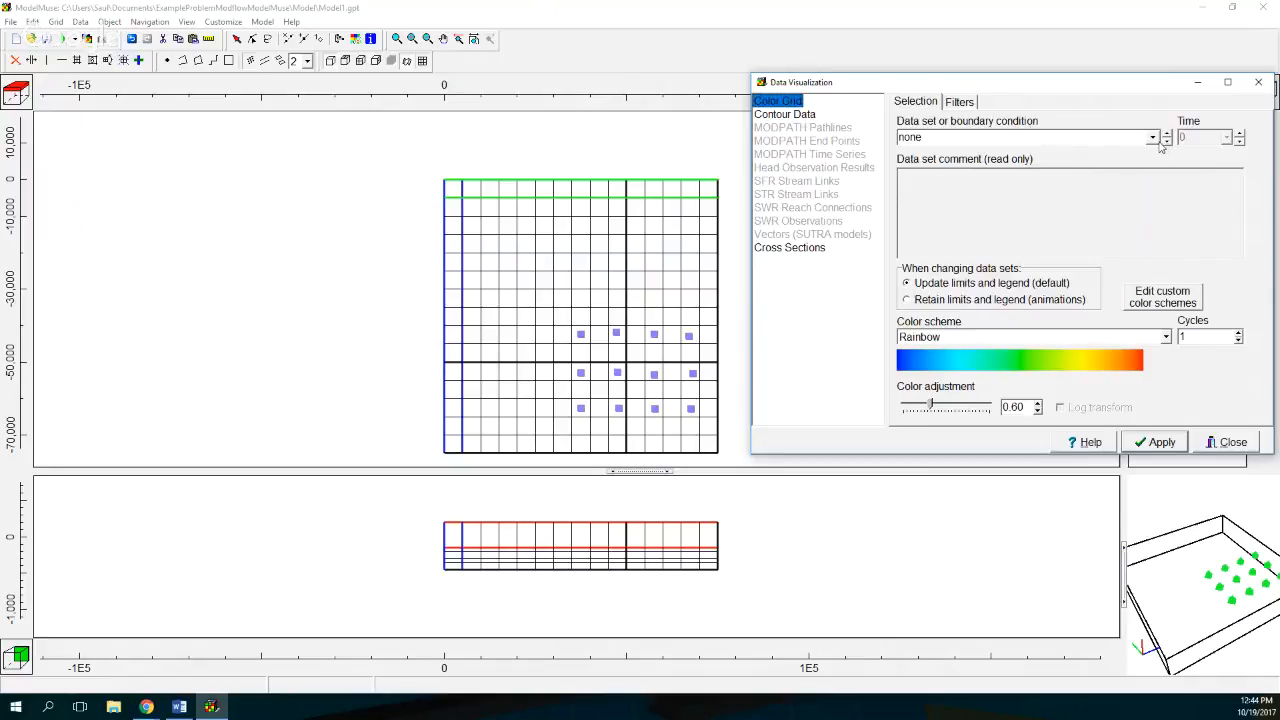
{"action": "left_click", "coordinate": [1153, 138]}
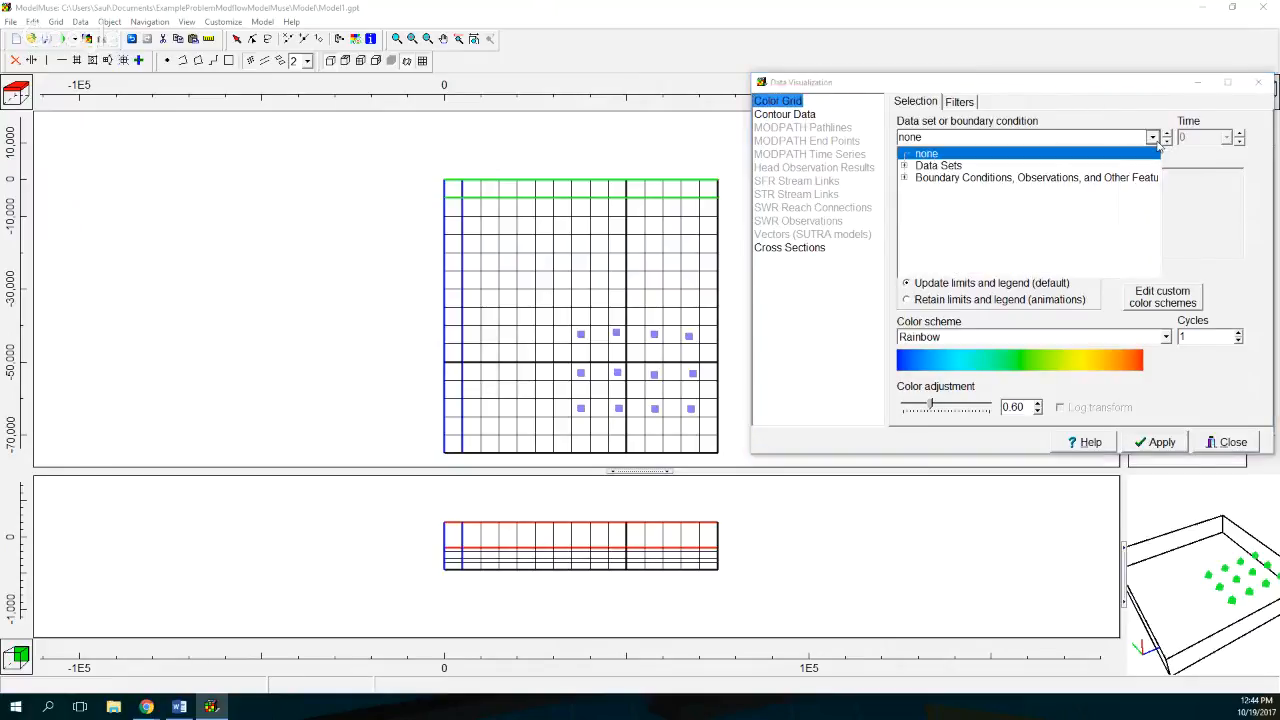
{"action": "left_click", "coordinate": [905, 178]}
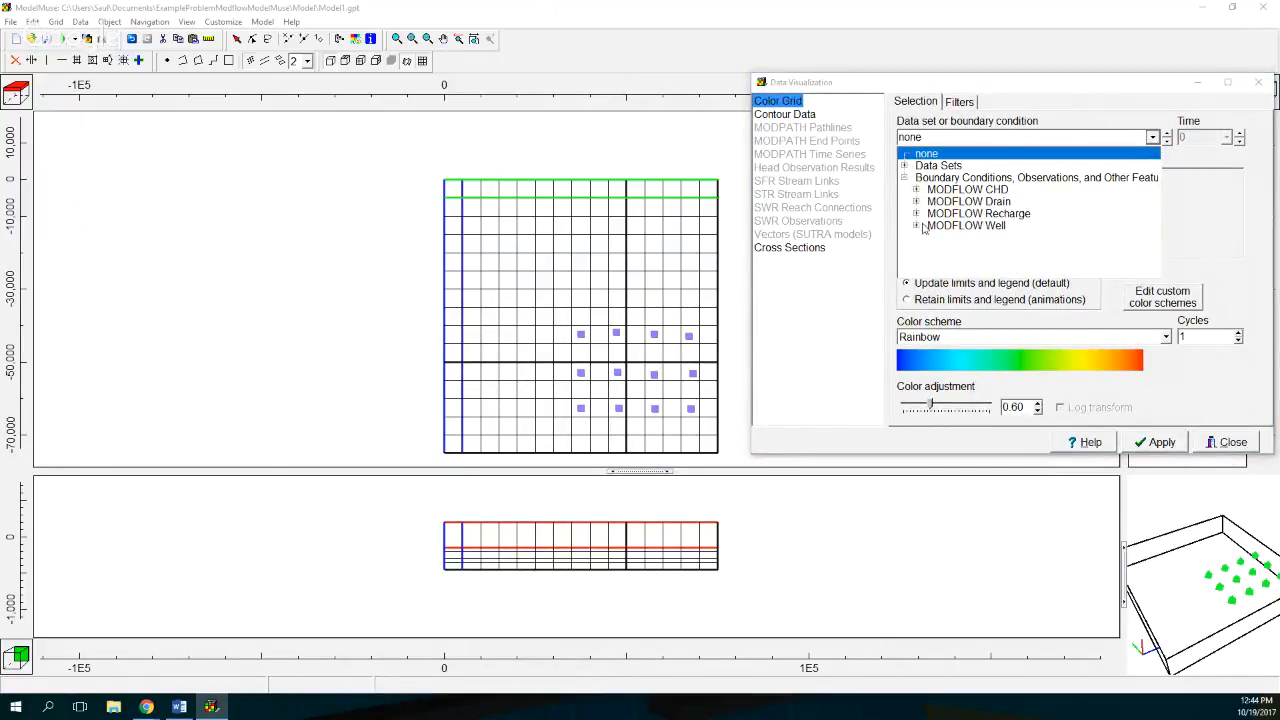
{"action": "left_click", "coordinate": [916, 226]}
{"action": "left_click", "coordinate": [962, 241]}
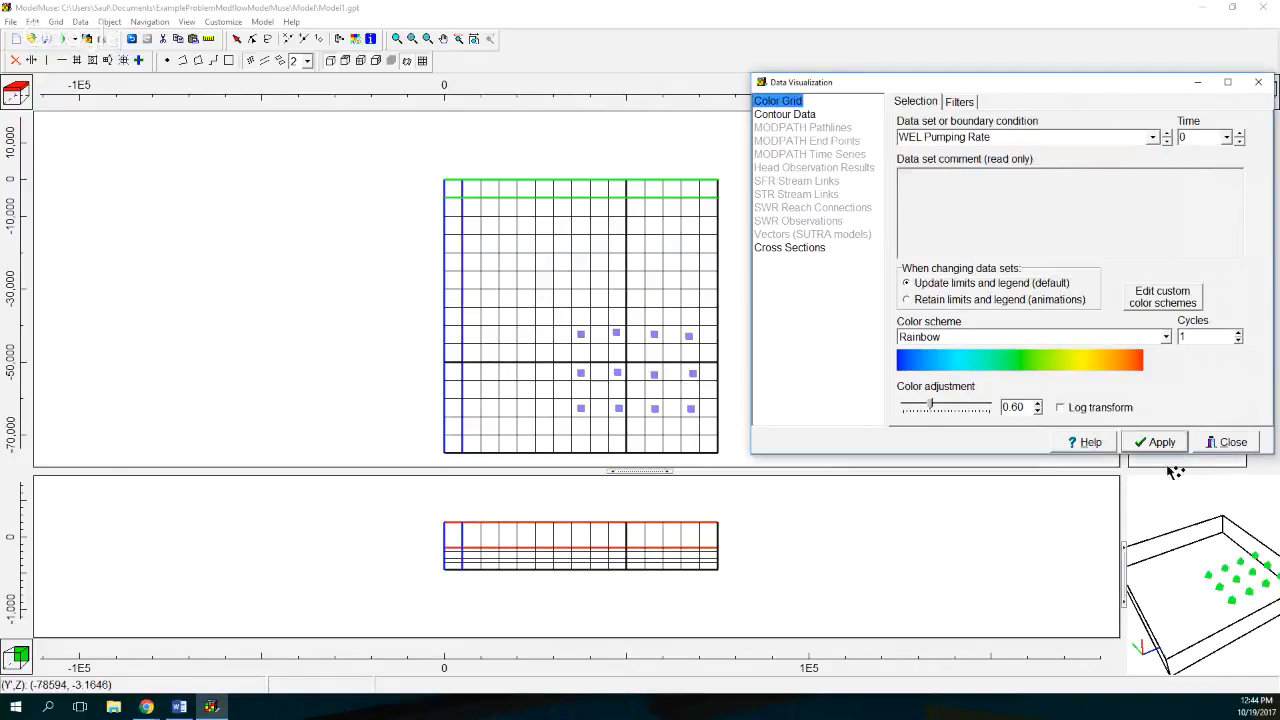
{"action": "left_click", "coordinate": [1164, 443]}
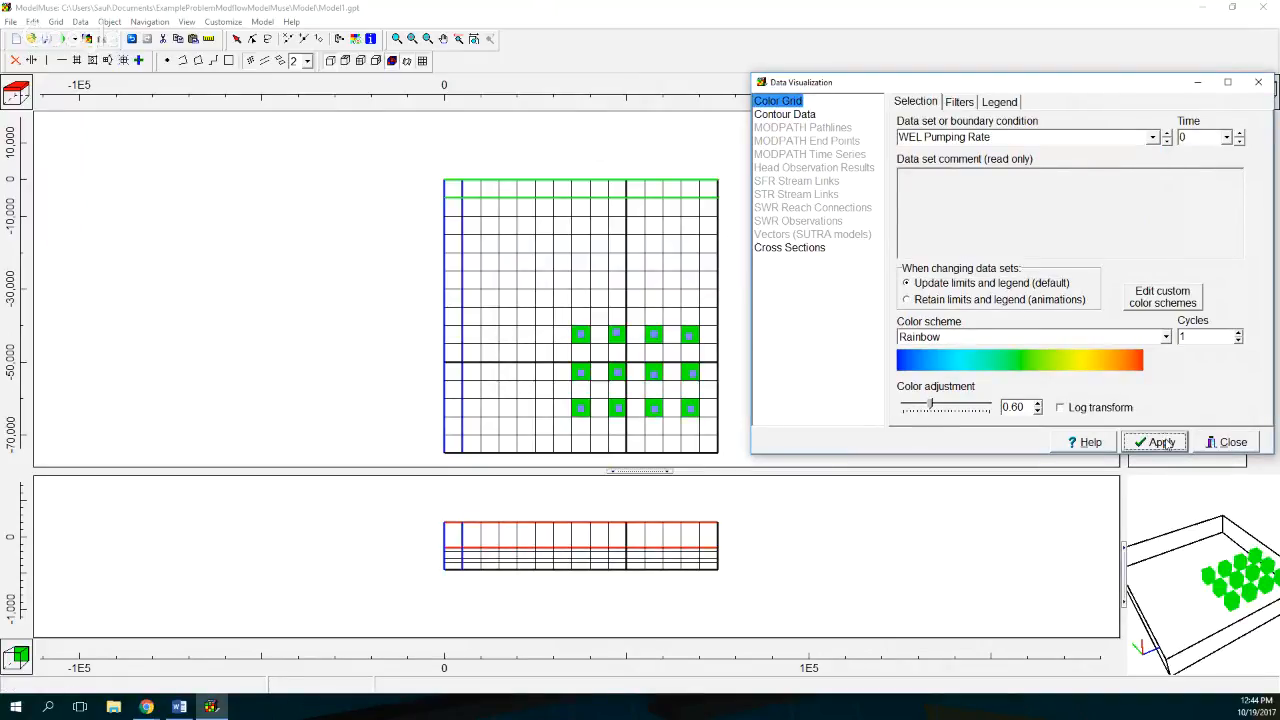
{"action": "left_click", "coordinate": [1228, 442]}
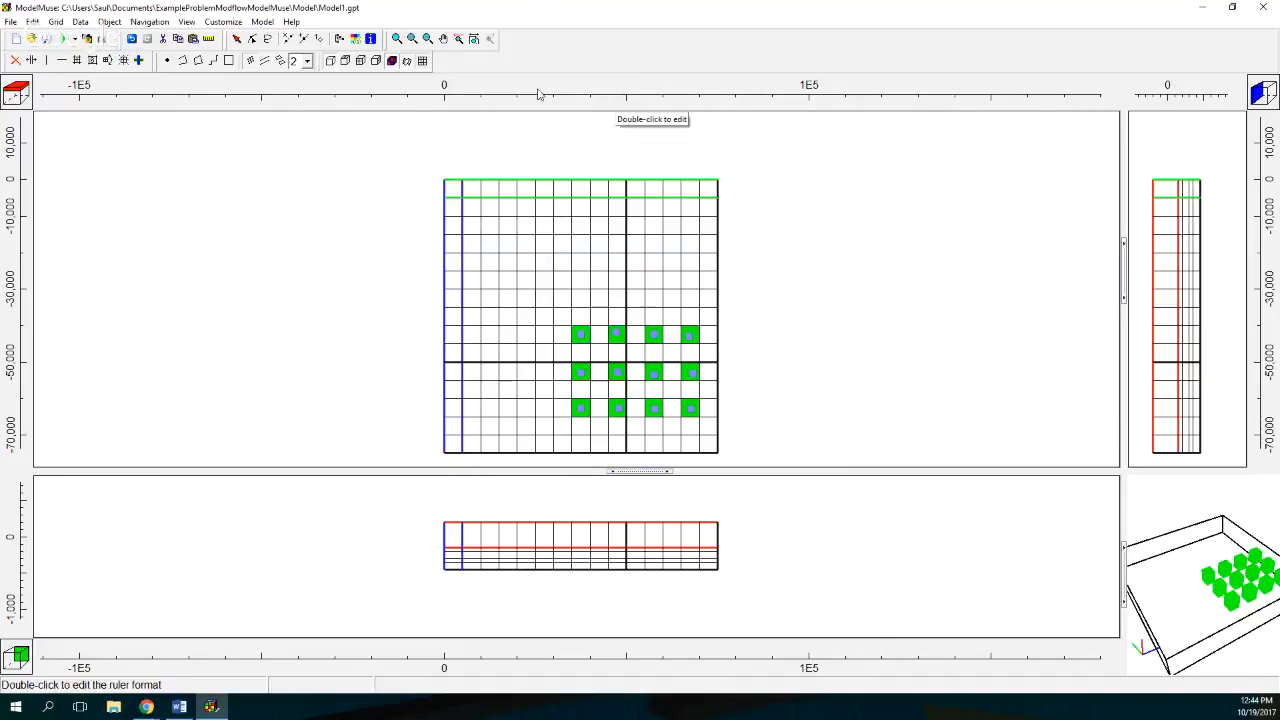
{"action": "left_click", "coordinate": [24, 100]}
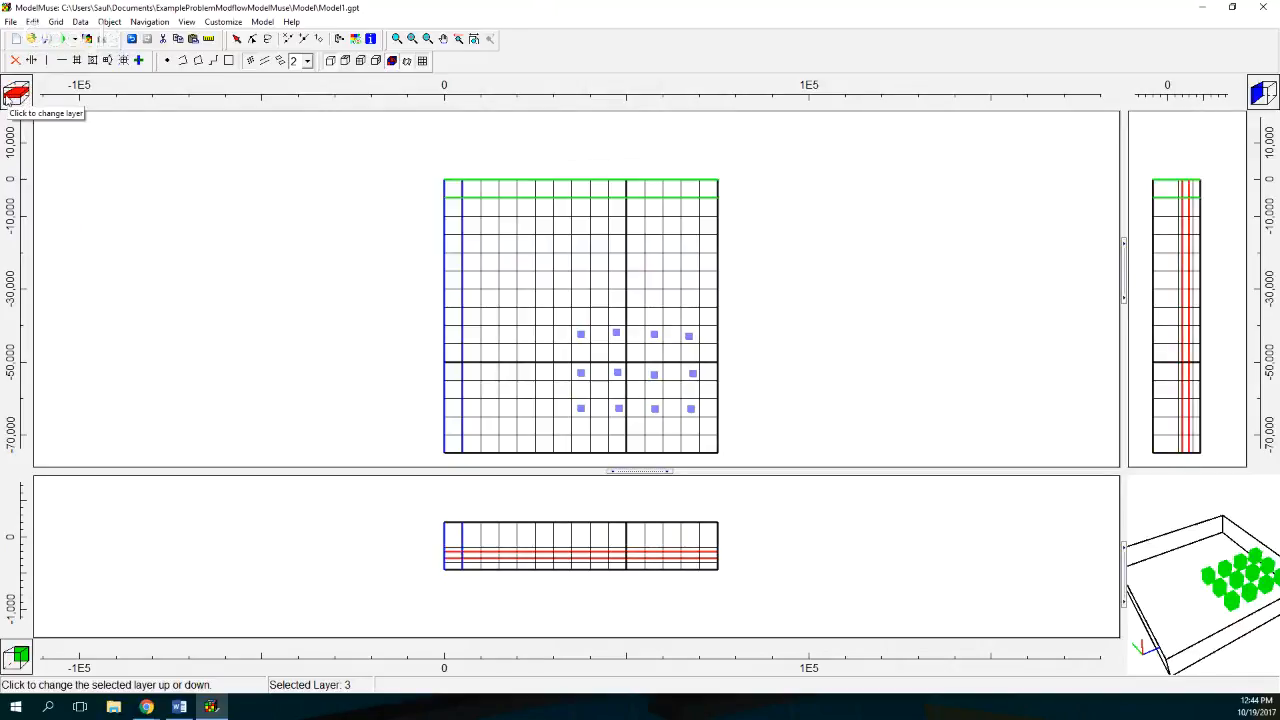
{"action": "left_click", "coordinate": [16, 86]}
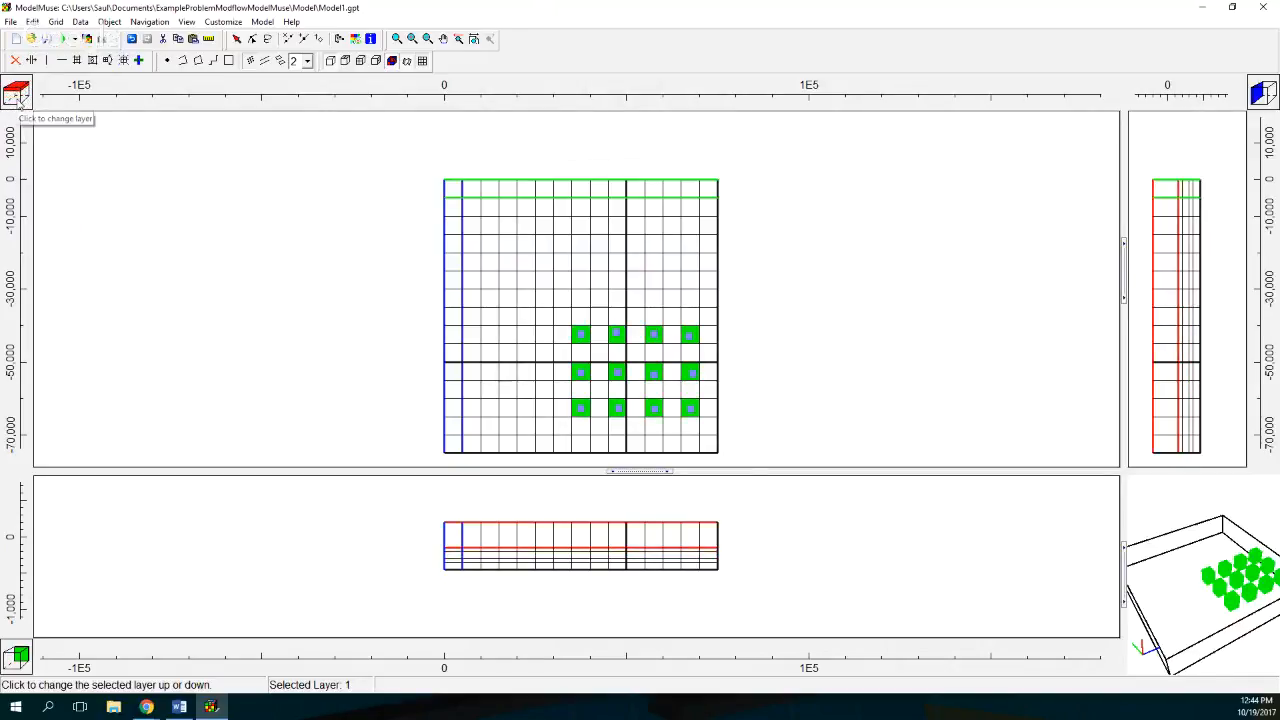
Switch the top view to layer 3 and hide all objects
{"action": "left_click", "coordinate": [18, 100]}
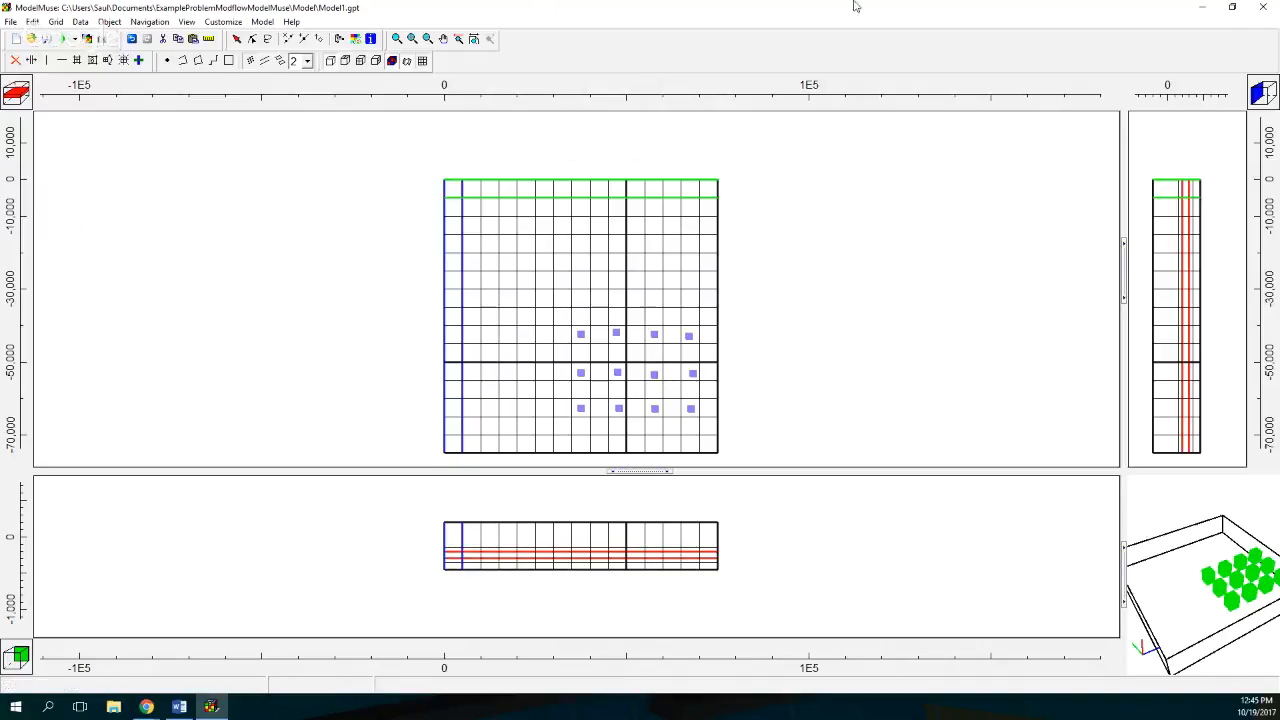
{"action": "left_click", "coordinate": [110, 22]}
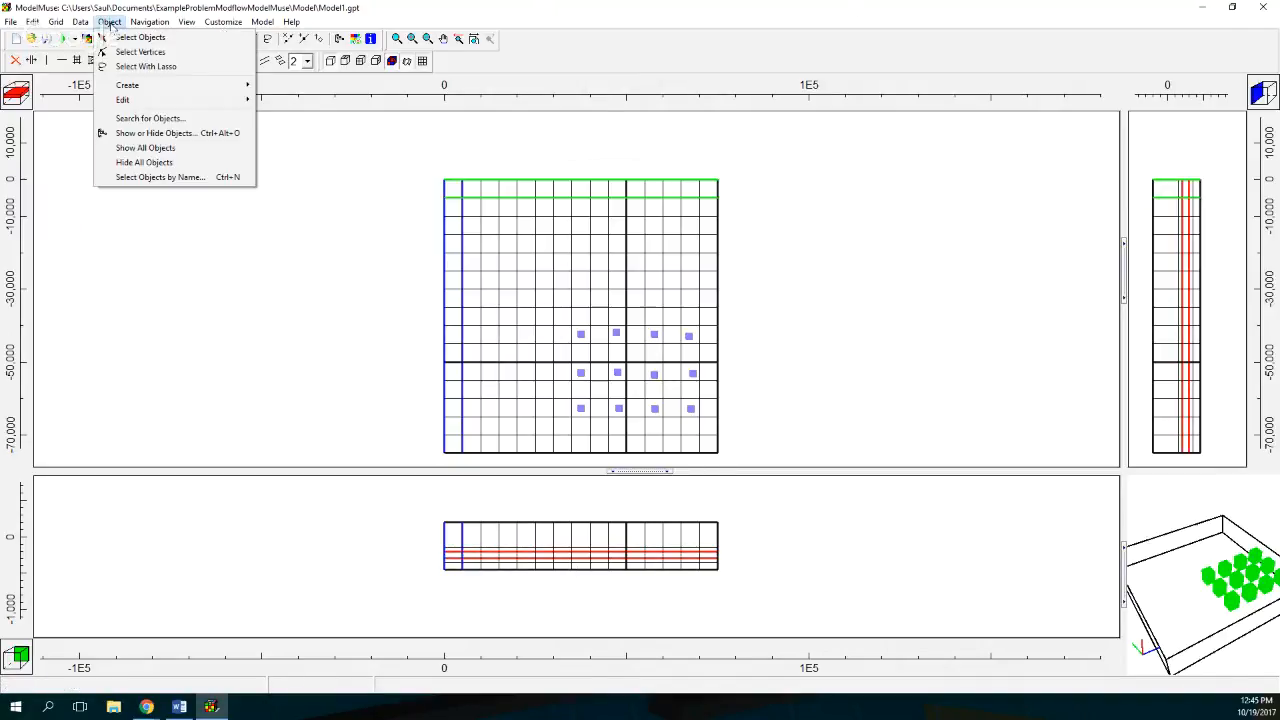
{"action": "left_click", "coordinate": [140, 163]}
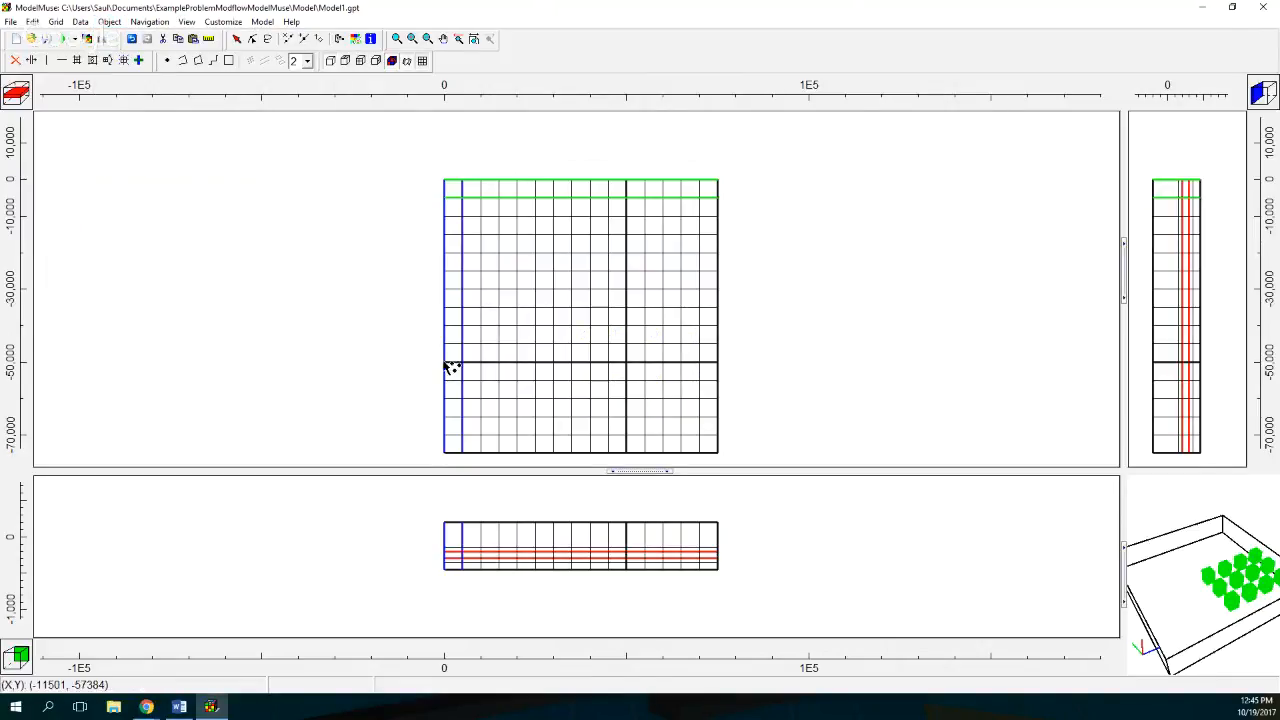
Create a point object in layer 3 at column 6, row 4 and name it Well_1_Layer_3
{"action": "left_click", "coordinate": [166, 61]}
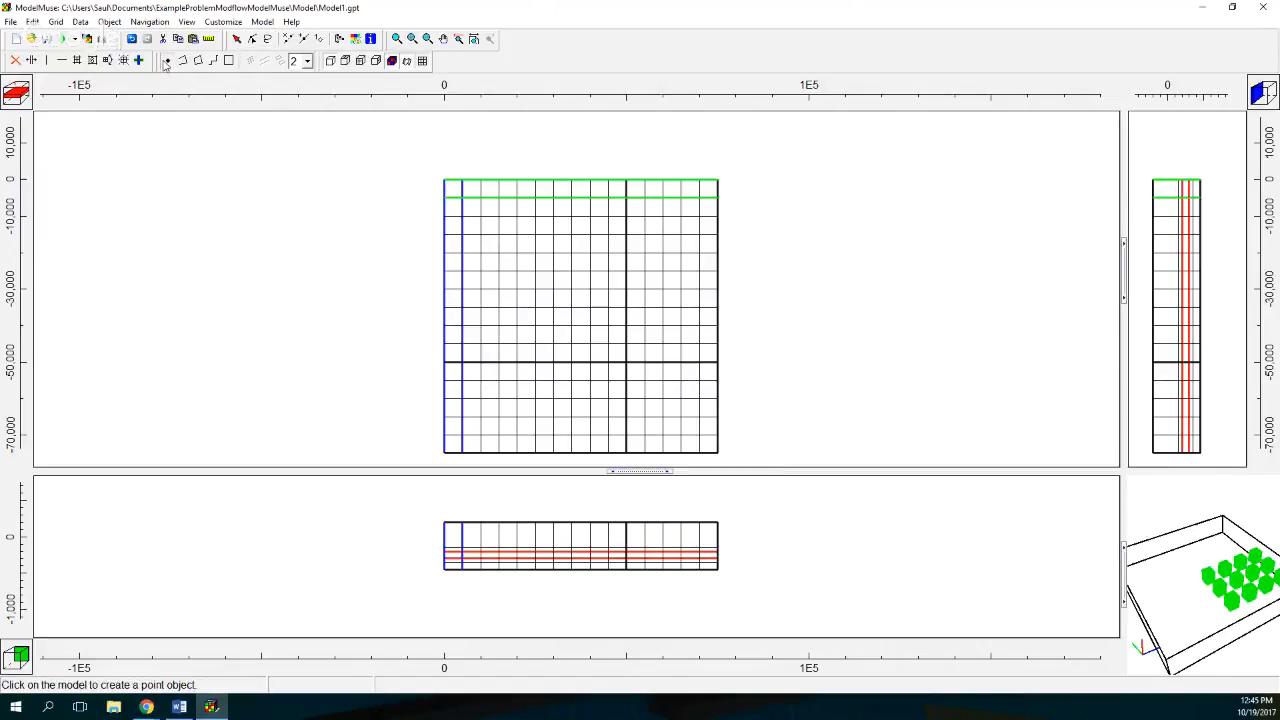
{"action": "left_click", "coordinate": [547, 245]}
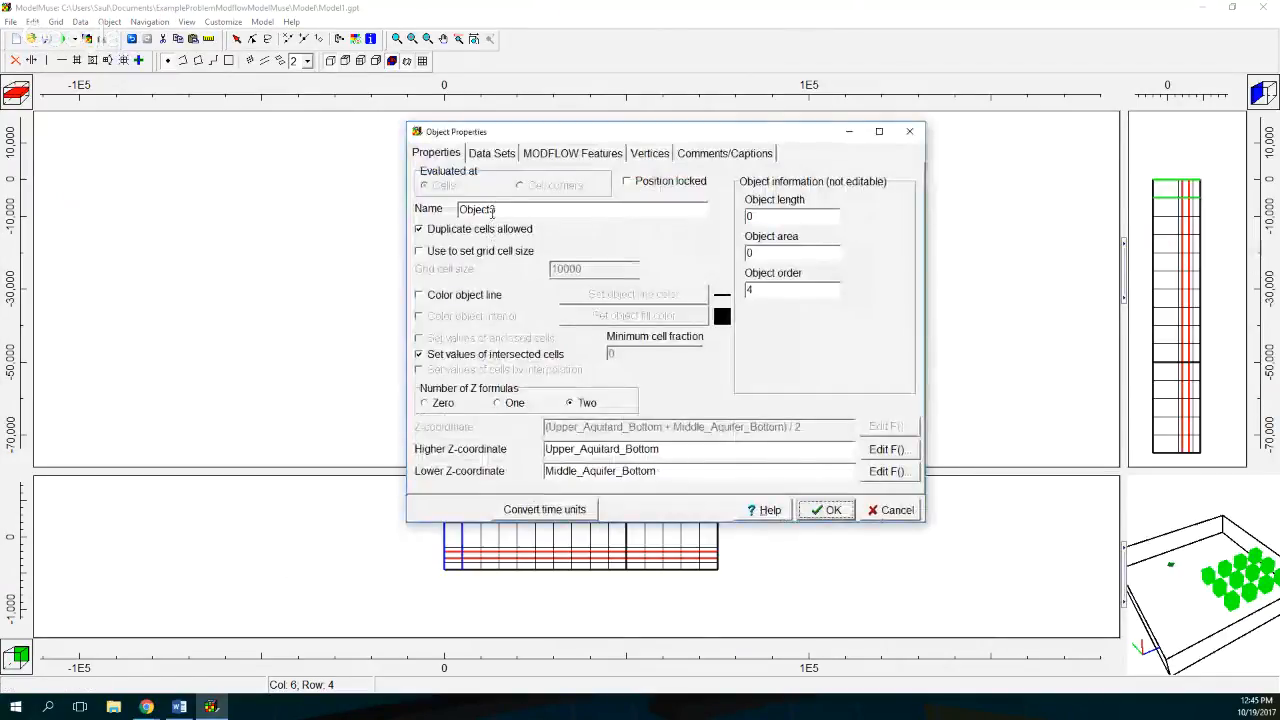
{"action": "type", "text": "Well_1_"}
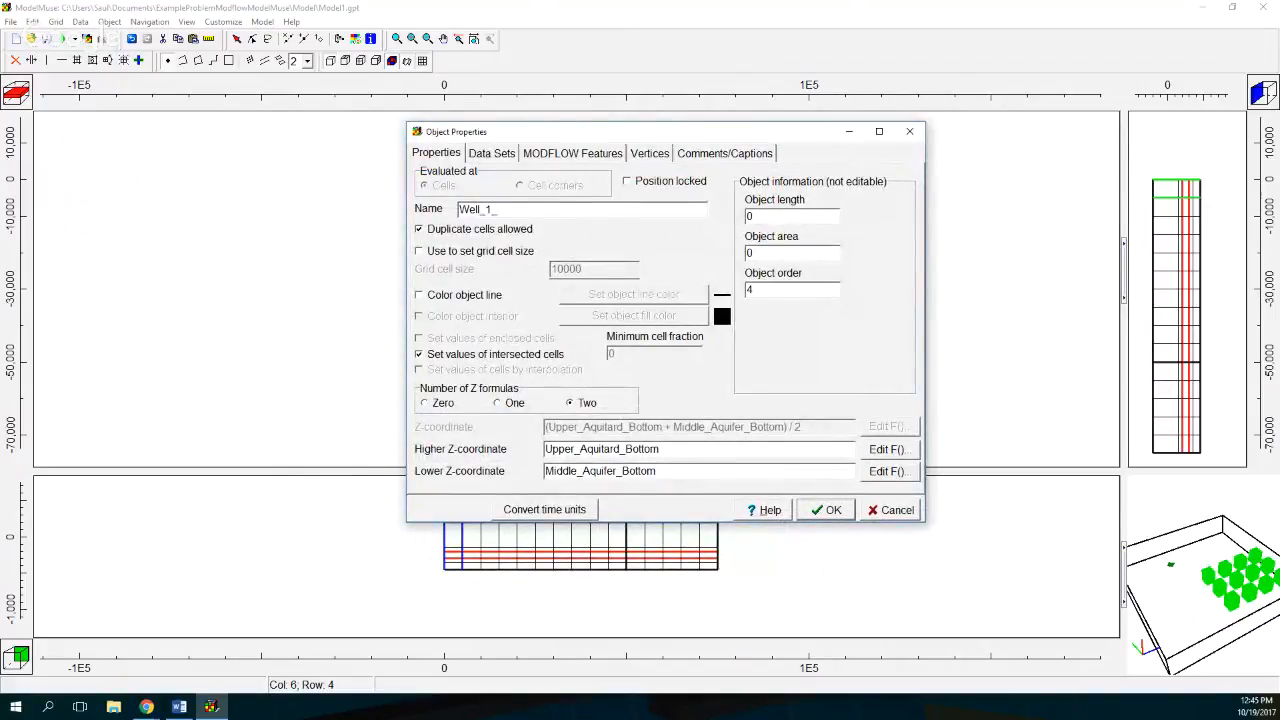
{"action": "type", "text": "Layer_3"}
Enable the WEL package for Well_1_Layer_3 with Direct interpretation and a pumping rate of -5 from time 0 to 86400, and accept the properties
{"action": "left_click", "coordinate": [578, 155]}
{"action": "left_click", "coordinate": [430, 215]}
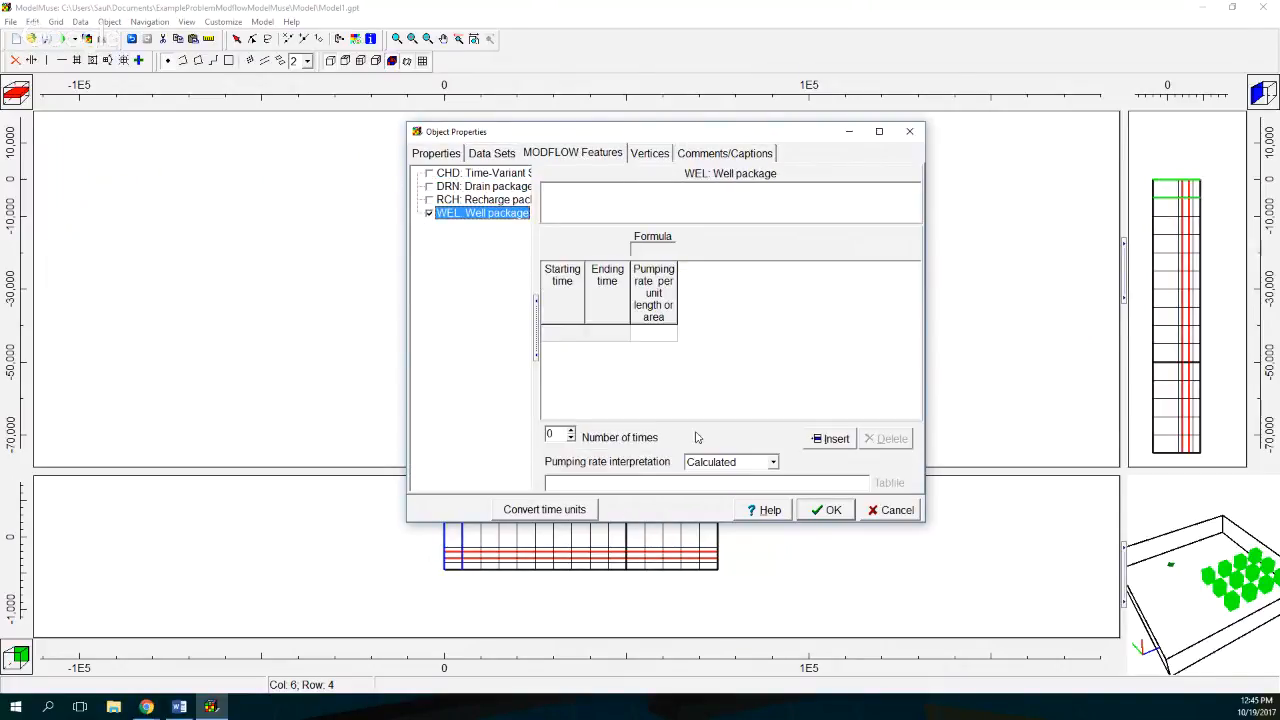
{"action": "left_click", "coordinate": [752, 462]}
{"action": "left_click", "coordinate": [743, 488]}
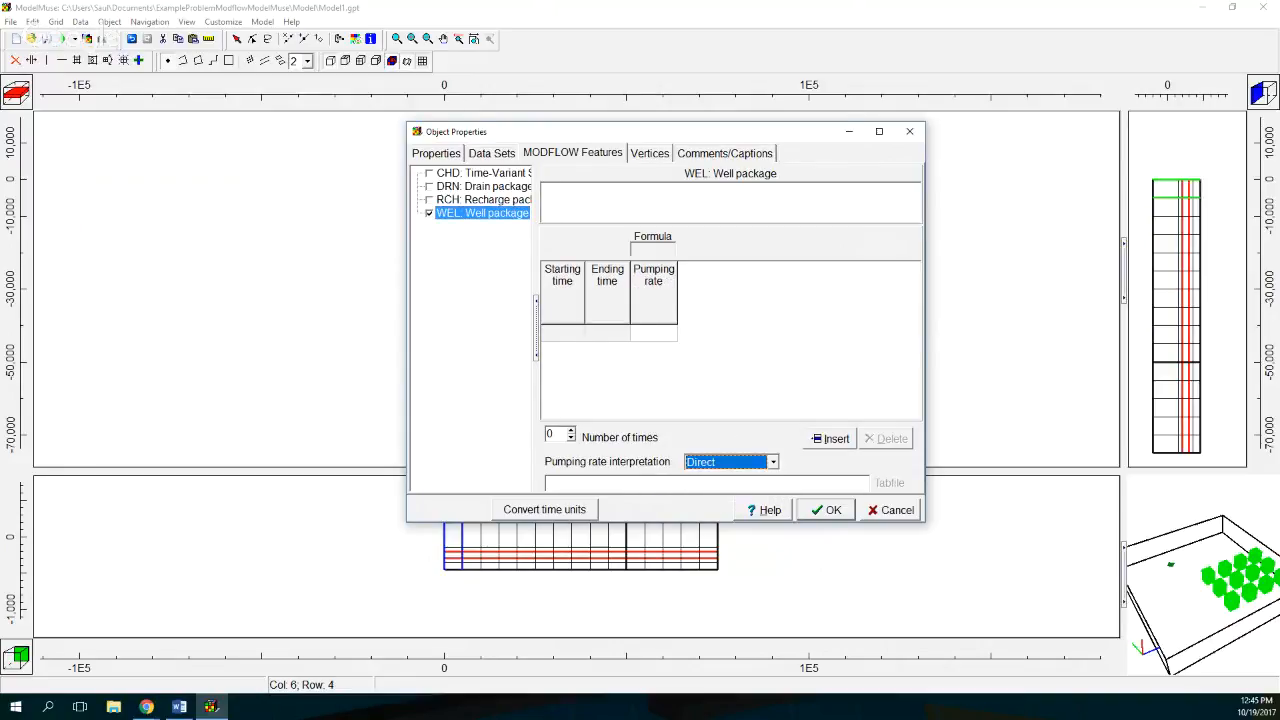
{"action": "key", "text": "alt+Tab"}
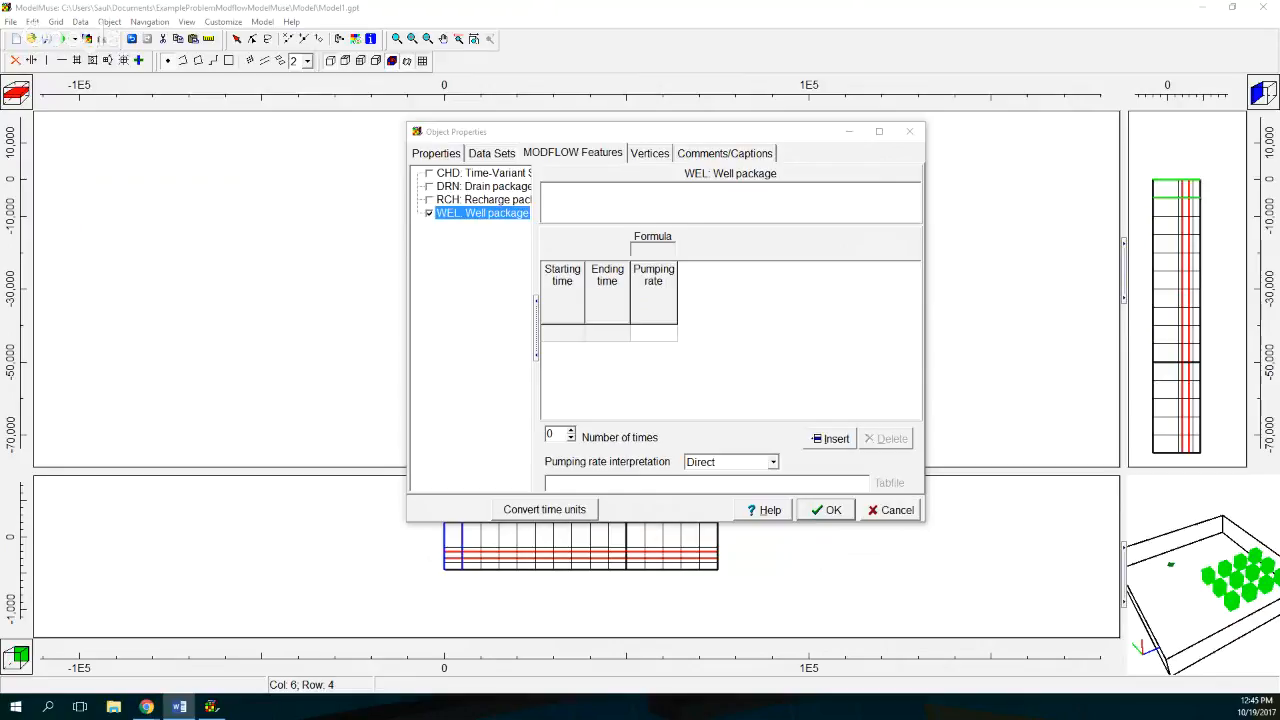
{"action": "left_click", "coordinate": [575, 340]}
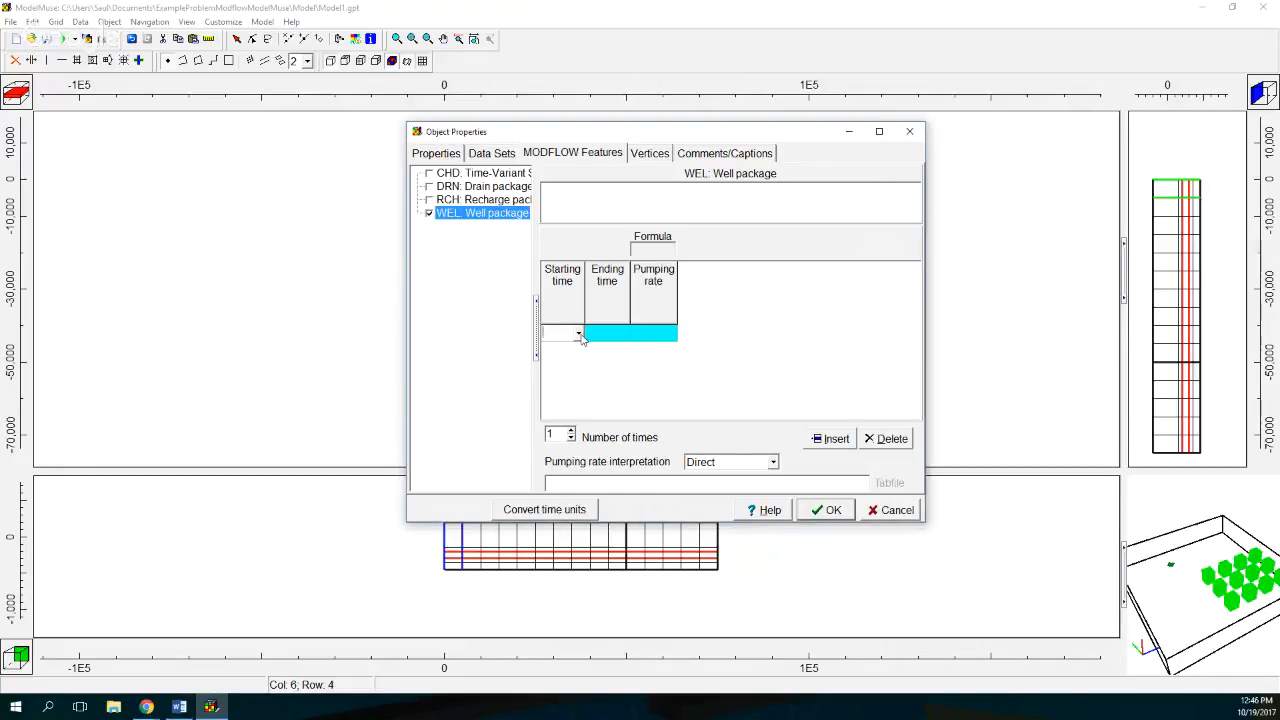
{"action": "left_click", "coordinate": [578, 336]}
{"action": "left_click", "coordinate": [575, 349]}
{"action": "left_click", "coordinate": [662, 335]}
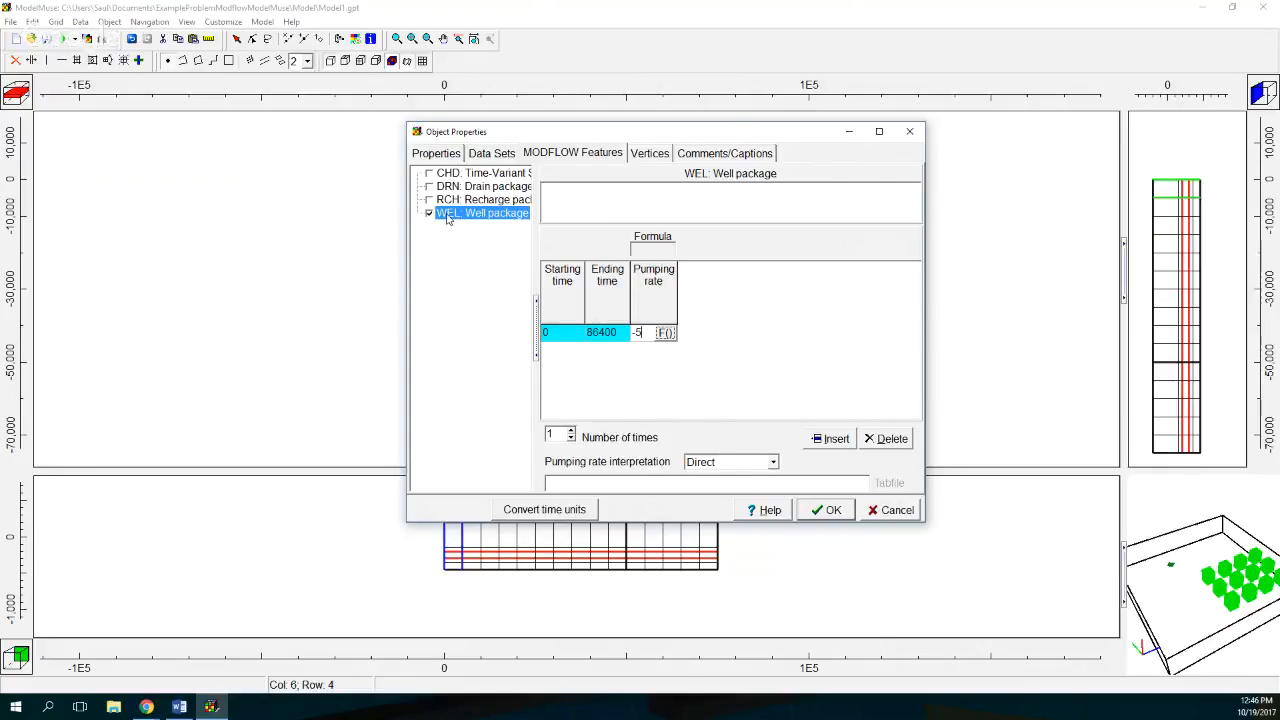
{"action": "left_click", "coordinate": [832, 511]}
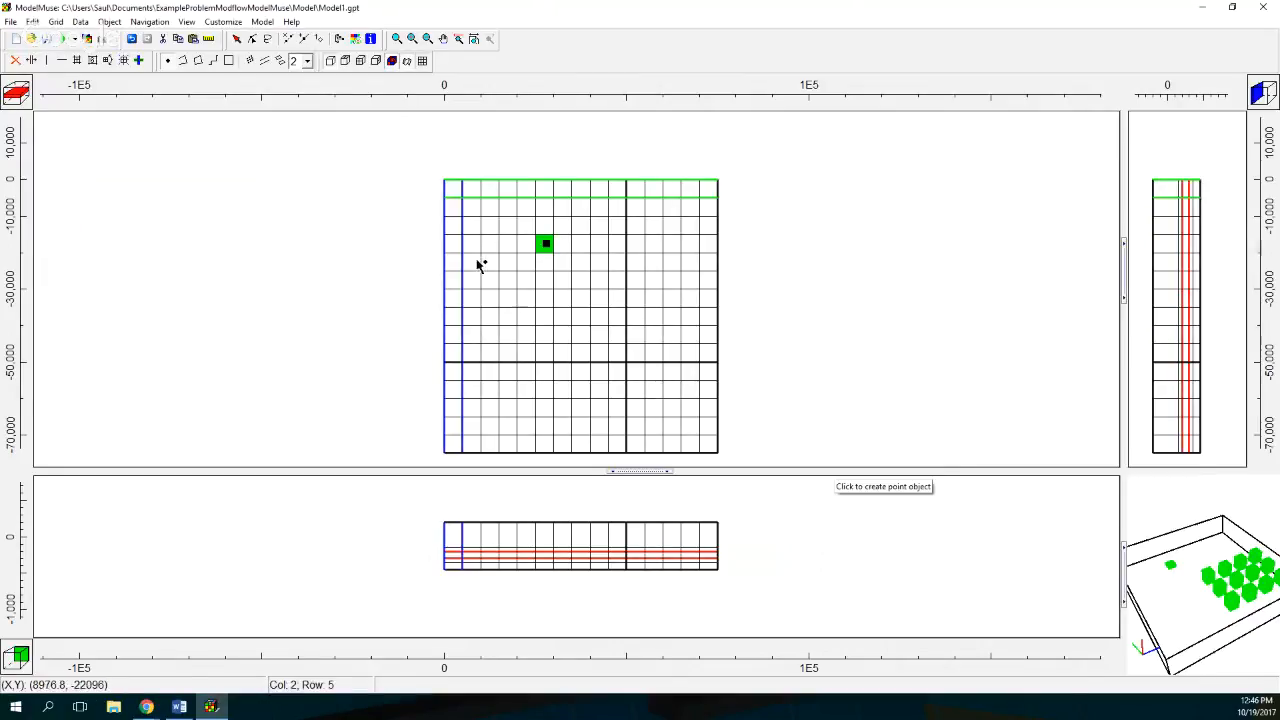
Add a point section to the Well_1_Layer_3 object at column 12, row 6
{"action": "left_click", "coordinate": [109, 21]}
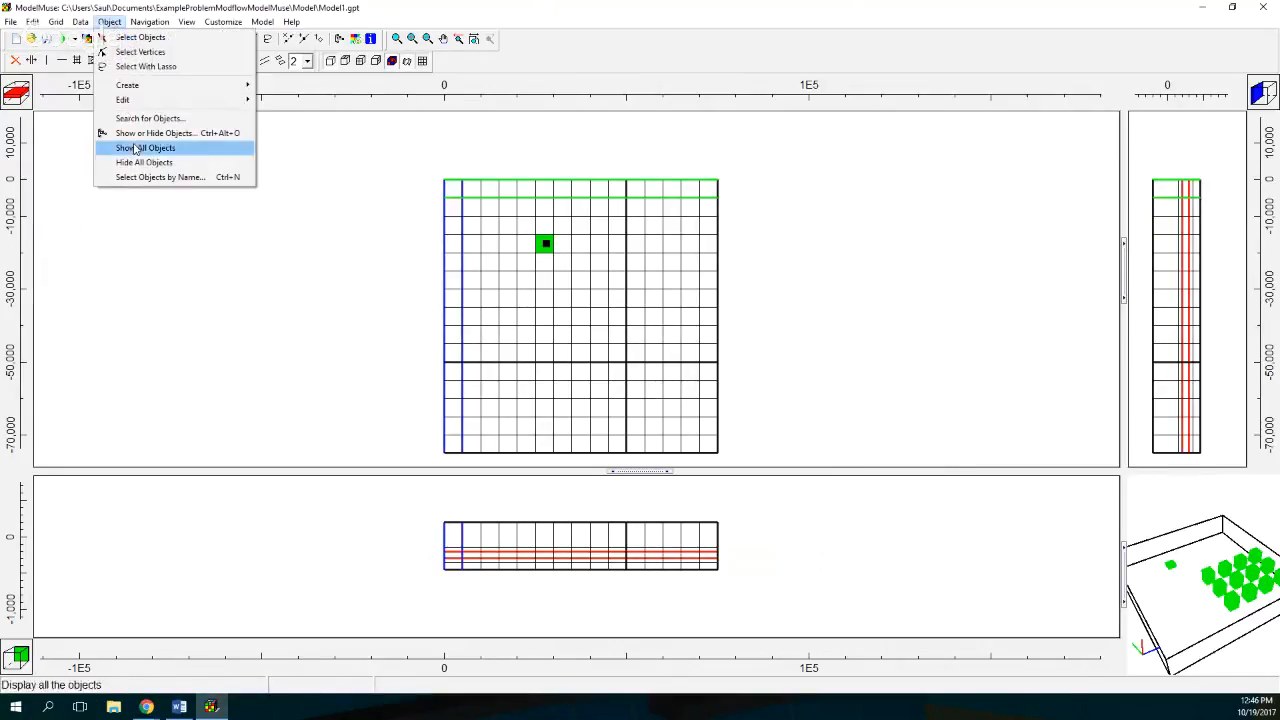
{"action": "mouse_move", "coordinate": [160, 100]}
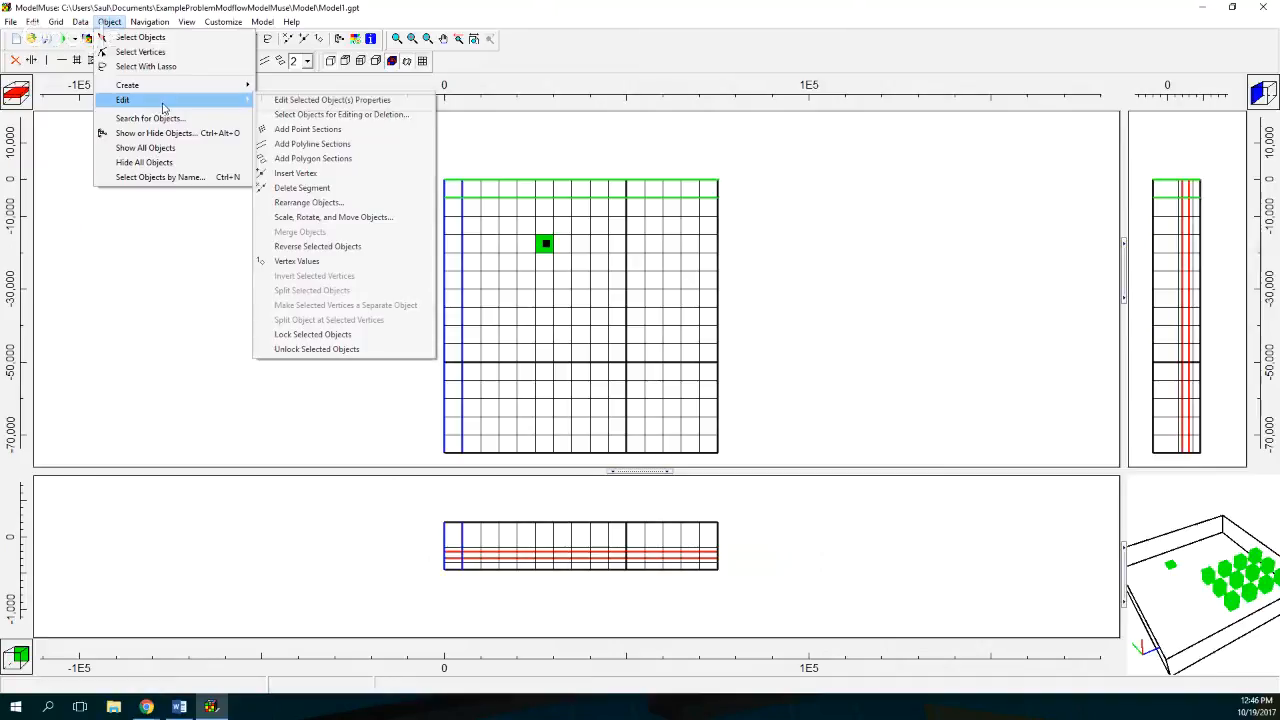
{"action": "left_click", "coordinate": [285, 130]}
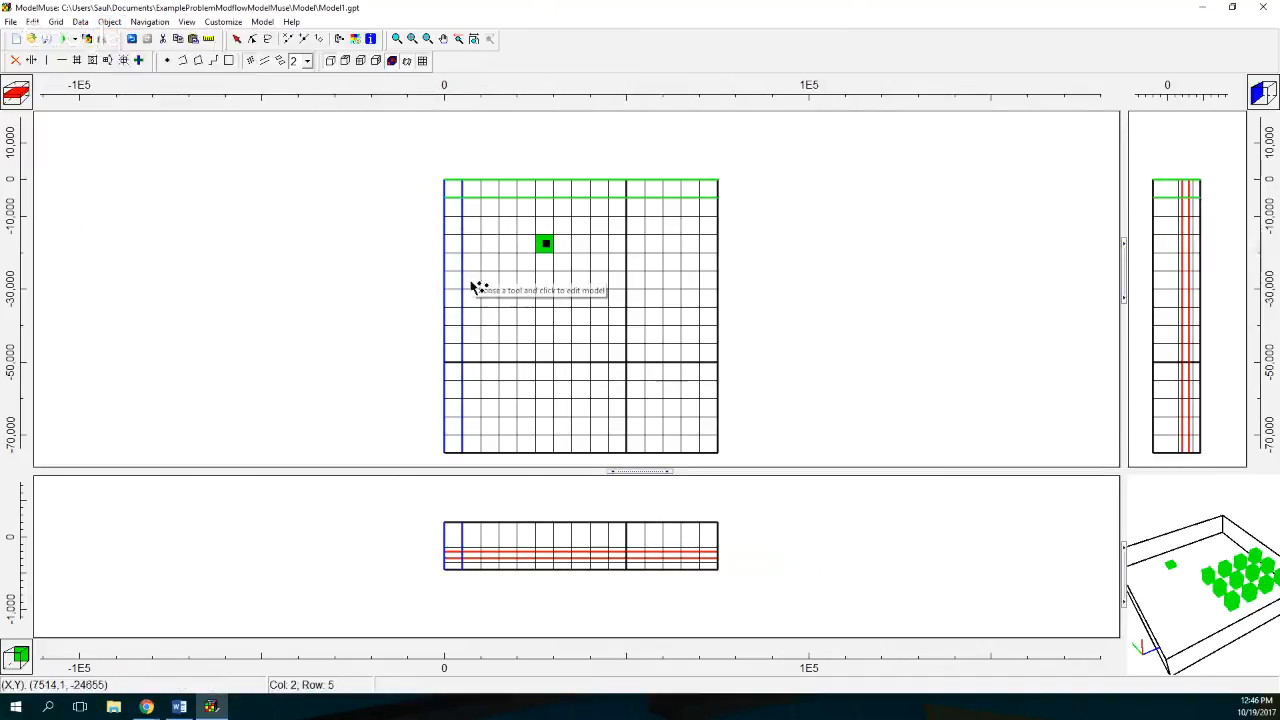
{"action": "left_click", "coordinate": [655, 281]}
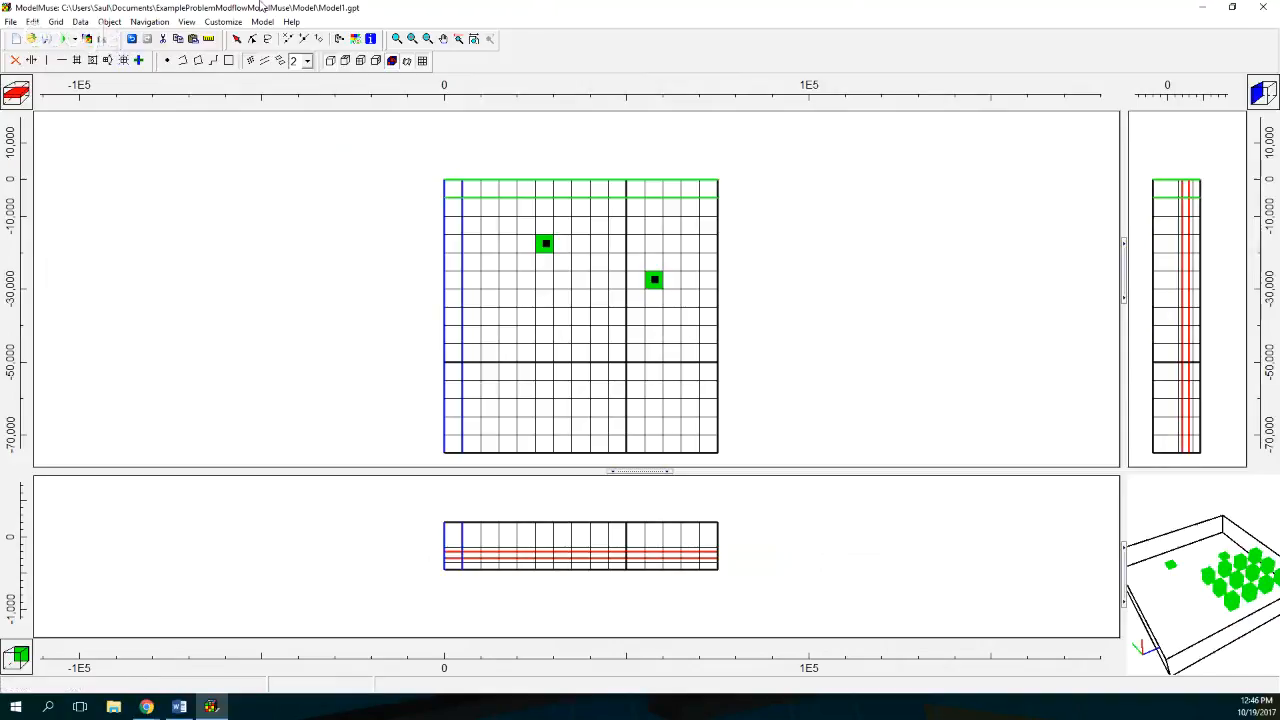
Hide all objects and switch the top view to layer 5
{"action": "left_click", "coordinate": [109, 22]}
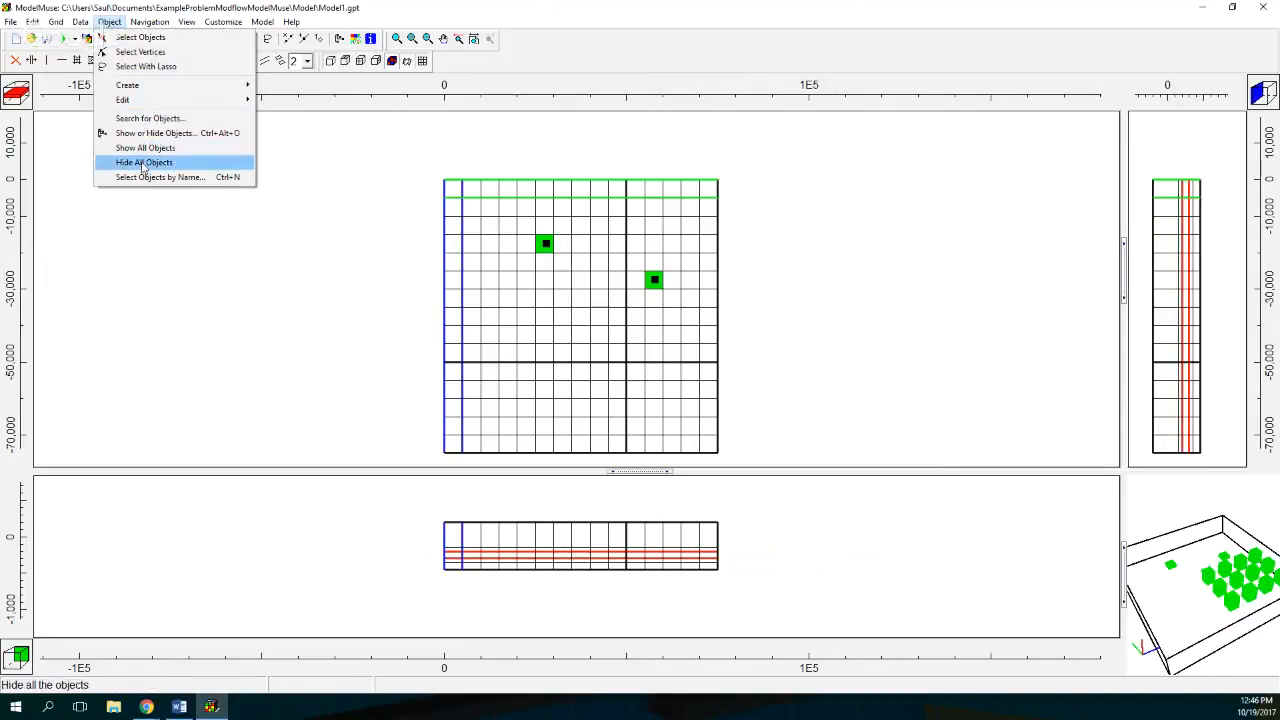
{"action": "left_click", "coordinate": [143, 167]}
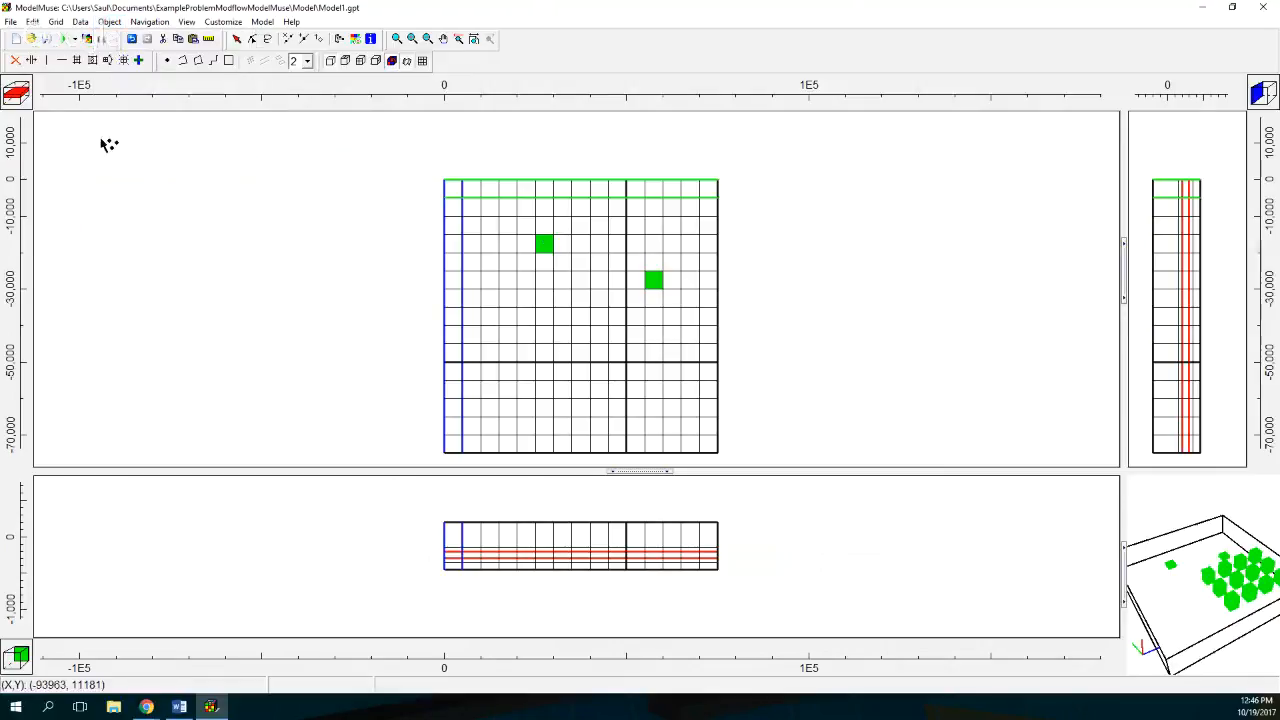
{"action": "left_click", "coordinate": [15, 105]}
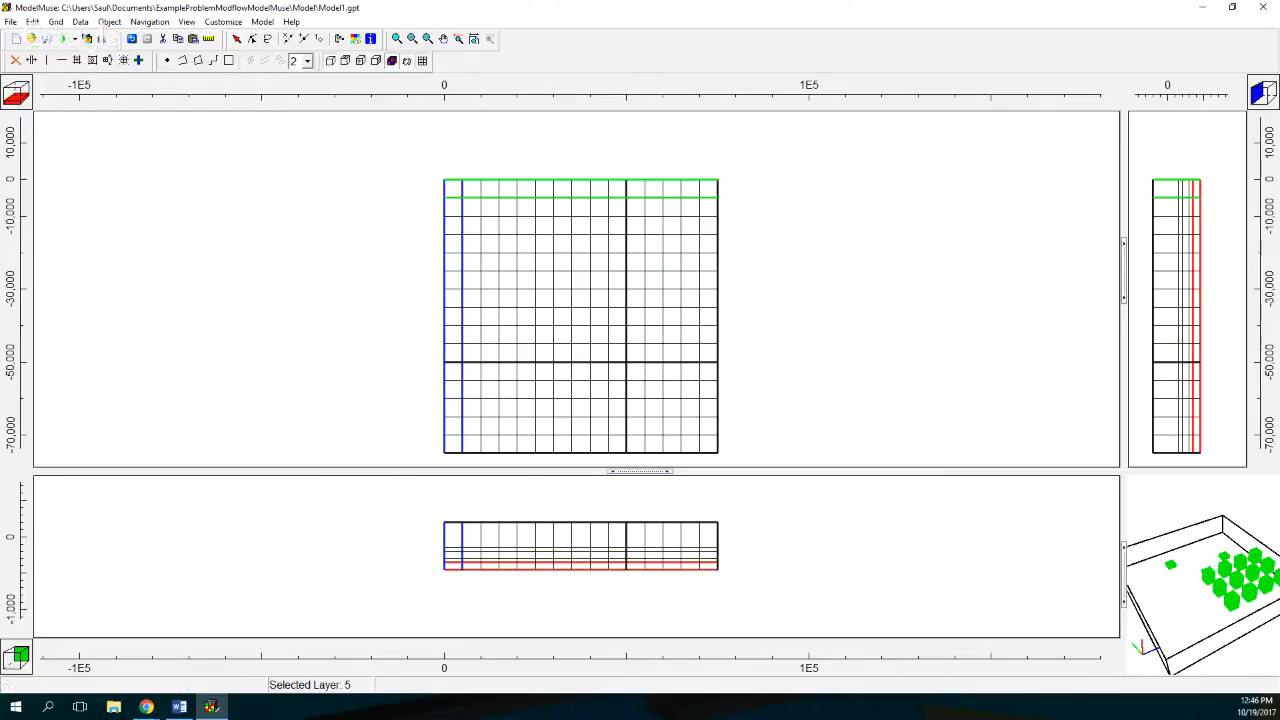
Create a point object in layer 5 at column 11, row 5
{"action": "left_click", "coordinate": [179, 707]}
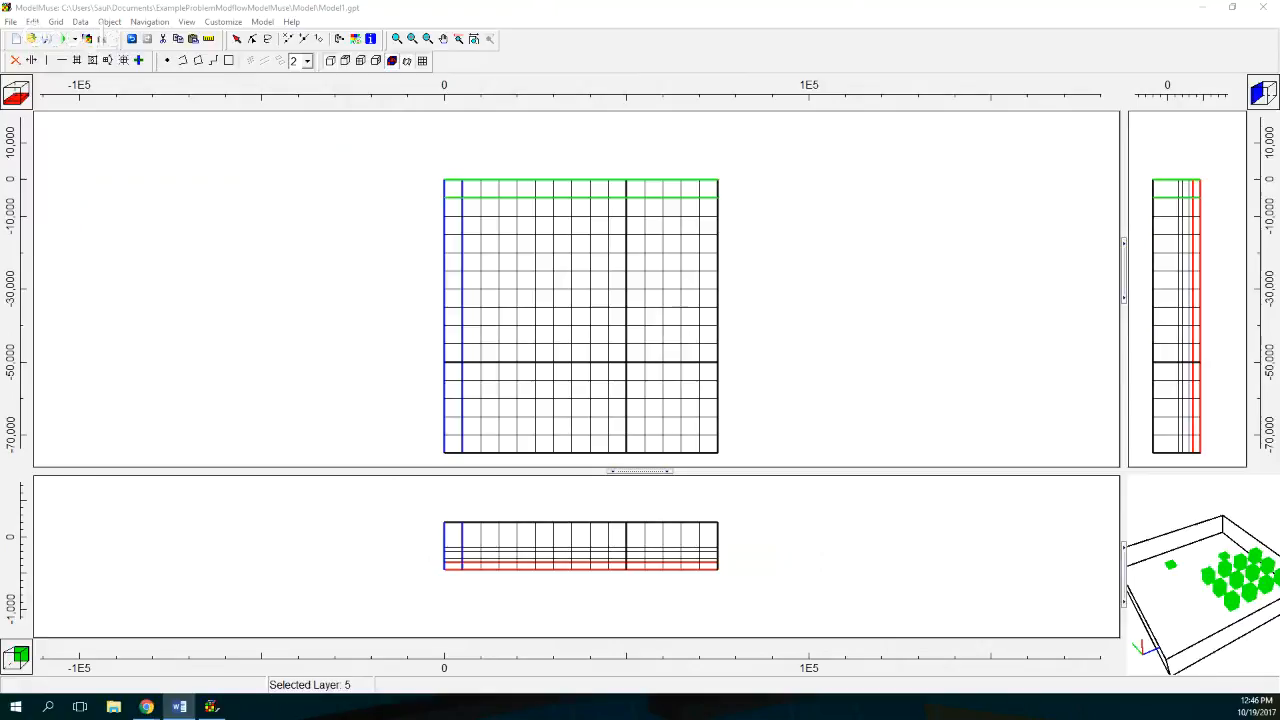
{"action": "left_click", "coordinate": [168, 61]}
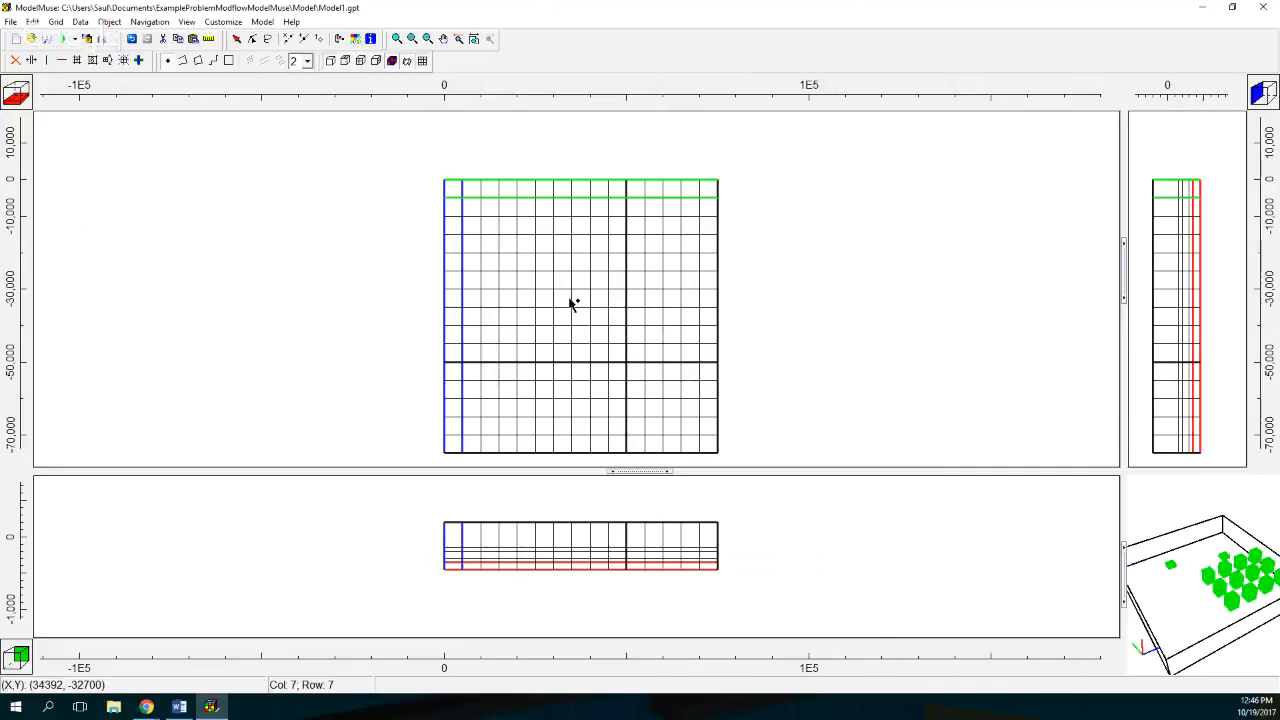
{"action": "left_click", "coordinate": [635, 262]}
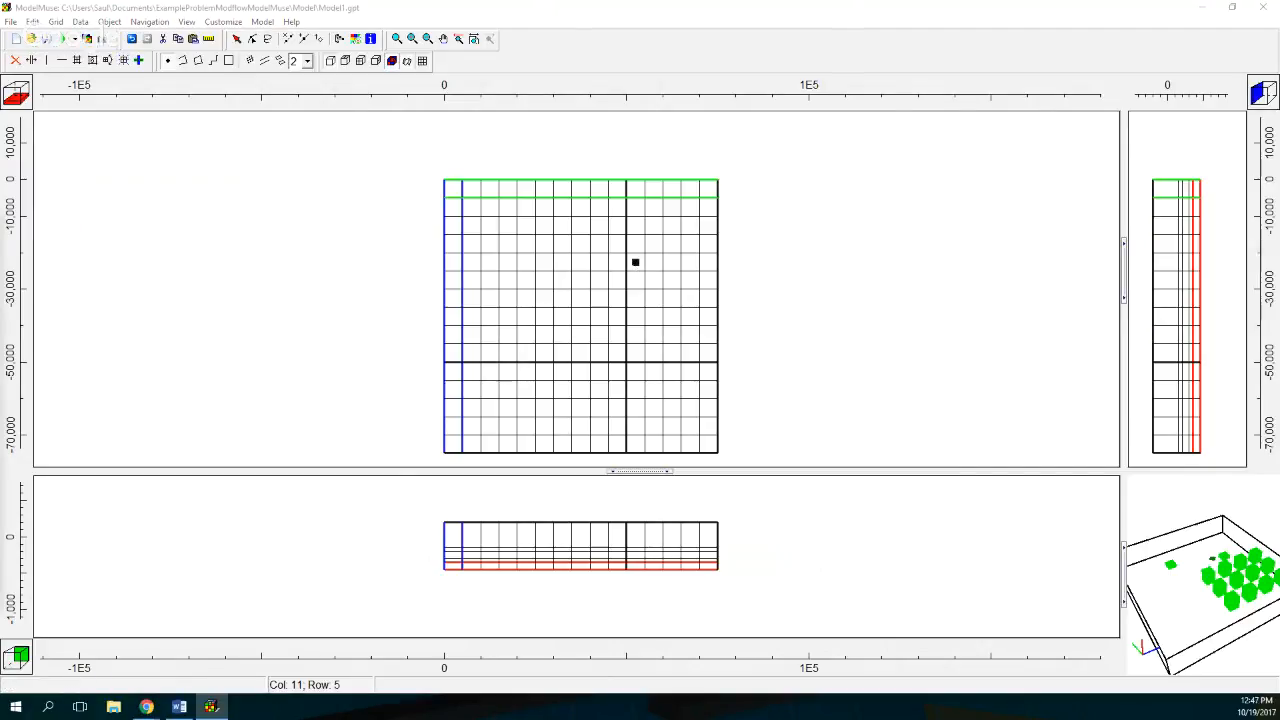
{"action": "left_click_drag", "start_coordinate": [200, 233], "coordinate": [757, 119]}
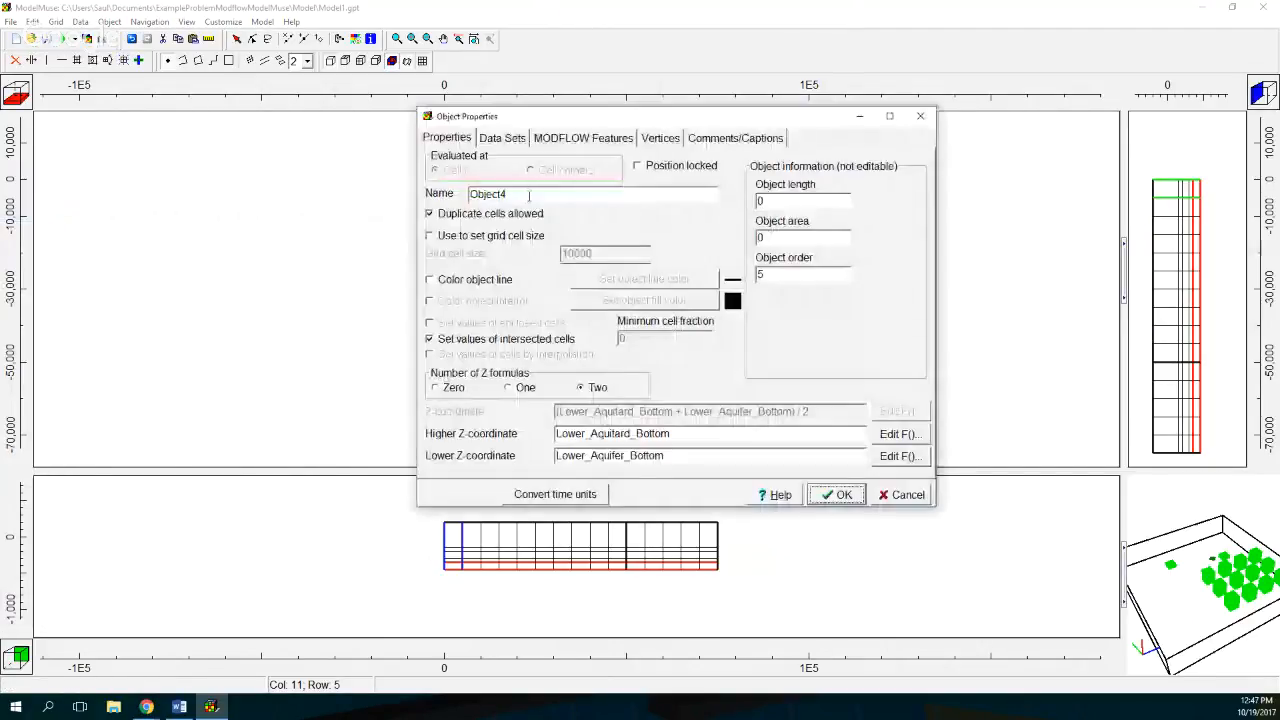
Name the new point object Well_1_Layer_5 and color its object line orange
{"action": "double_click", "coordinate": [530, 194]}
{"action": "type", "text": "Well_1_La"}
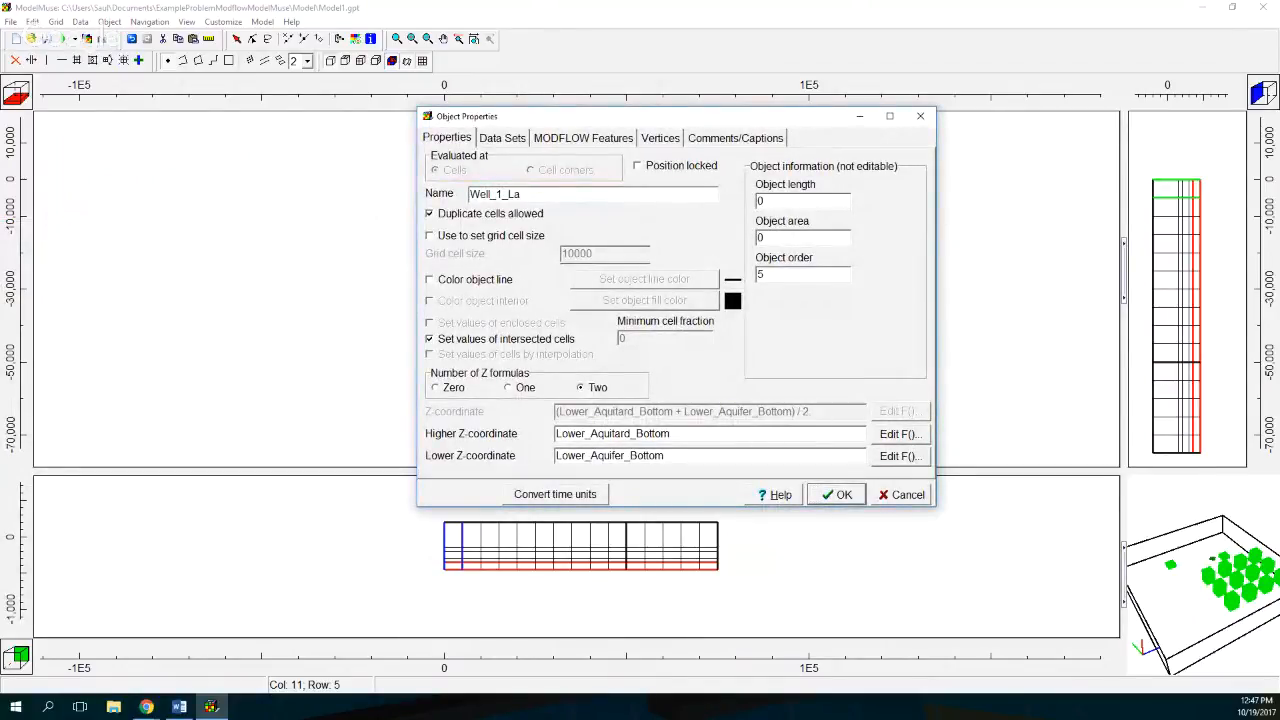
{"action": "type", "text": "yer_5"}
{"action": "left_click", "coordinate": [455, 280]}
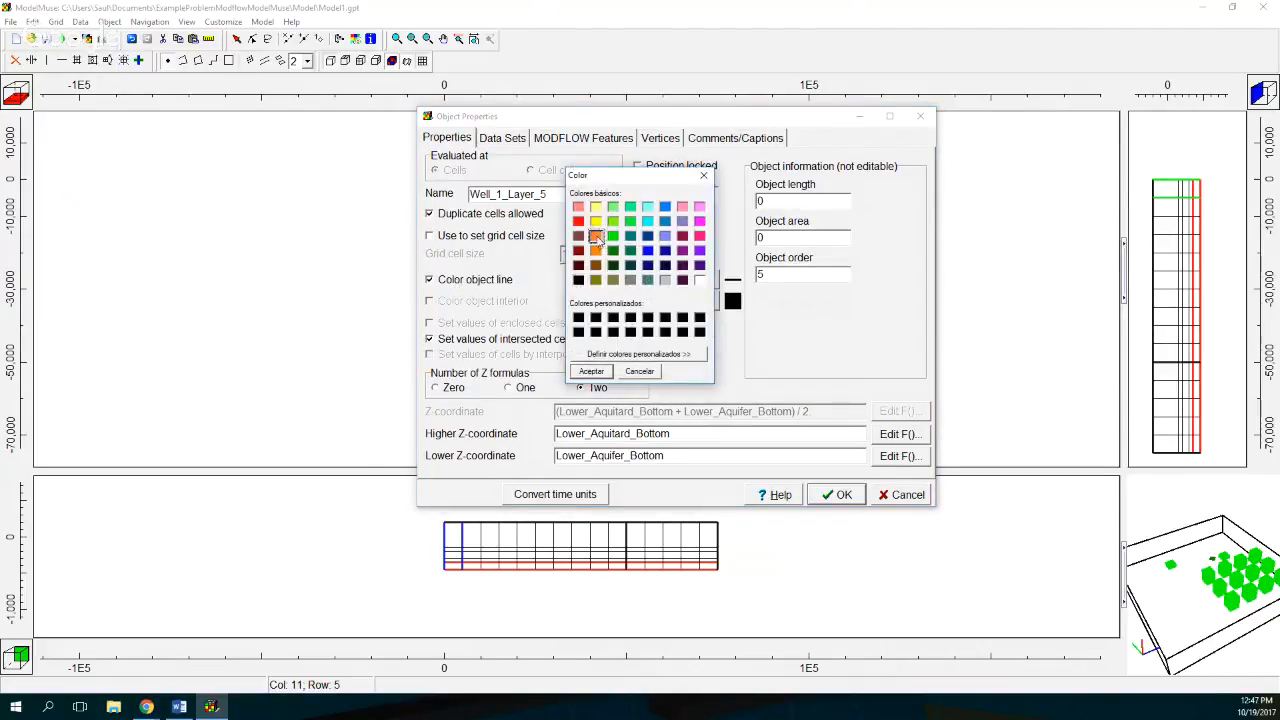
{"action": "left_click", "coordinate": [592, 372]}
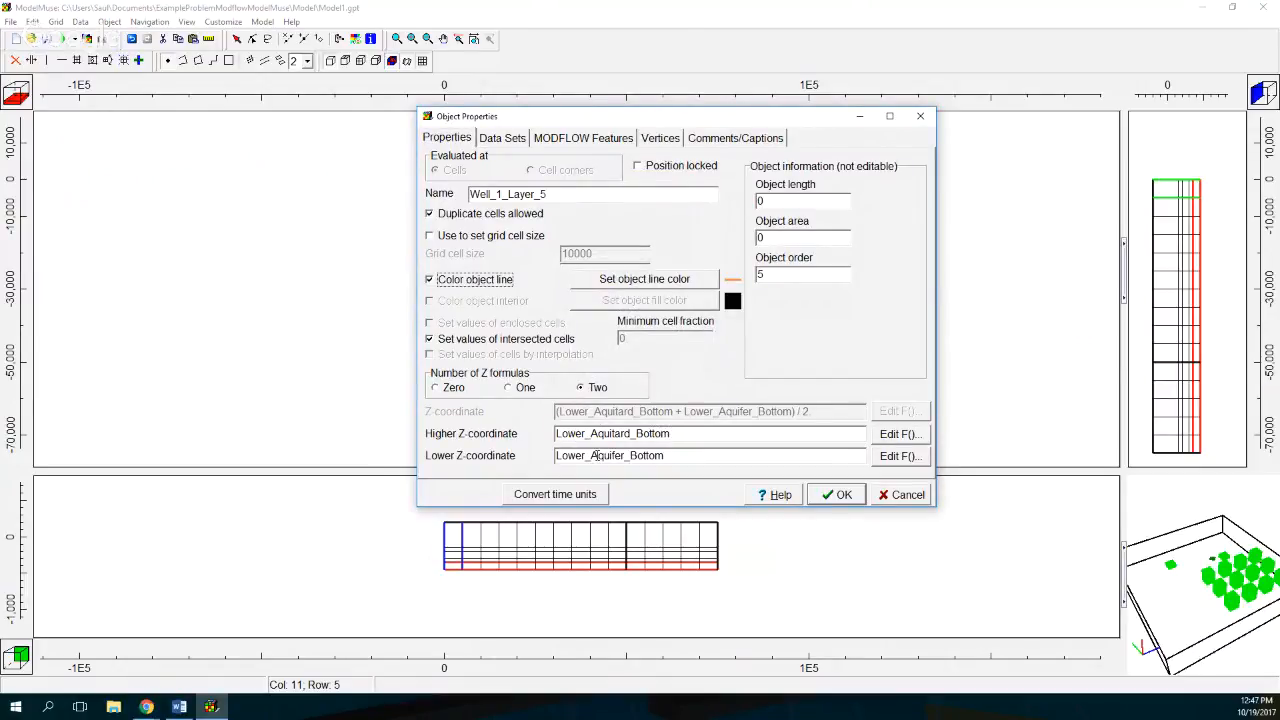
Enable the WEL package for Well_1_Layer_5 with Direct interpretation and a pumping rate of -5 from time 0 to 86400, and accept the properties
{"action": "left_click", "coordinate": [605, 138]}
{"action": "left_click", "coordinate": [440, 197]}
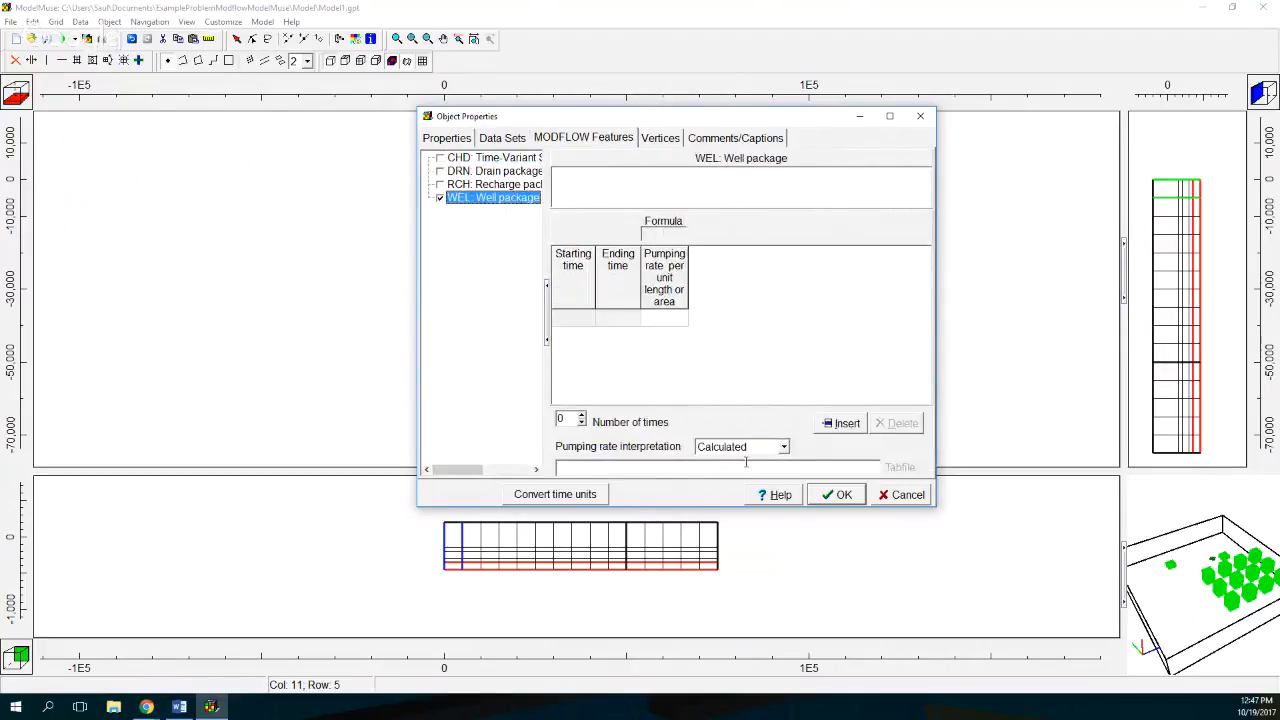
{"action": "left_click", "coordinate": [750, 450]}
{"action": "left_click", "coordinate": [740, 476]}
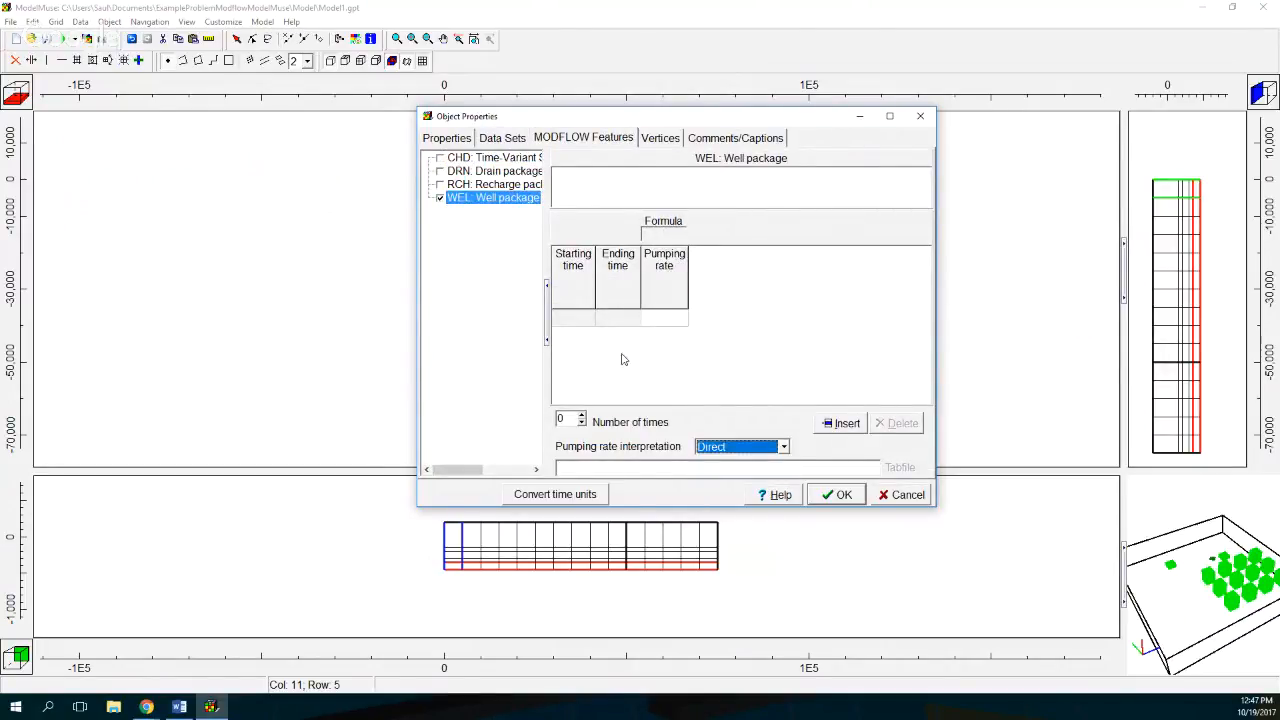
{"action": "left_click", "coordinate": [586, 320]}
{"action": "left_click", "coordinate": [589, 318]}
{"action": "left_click", "coordinate": [578, 334]}
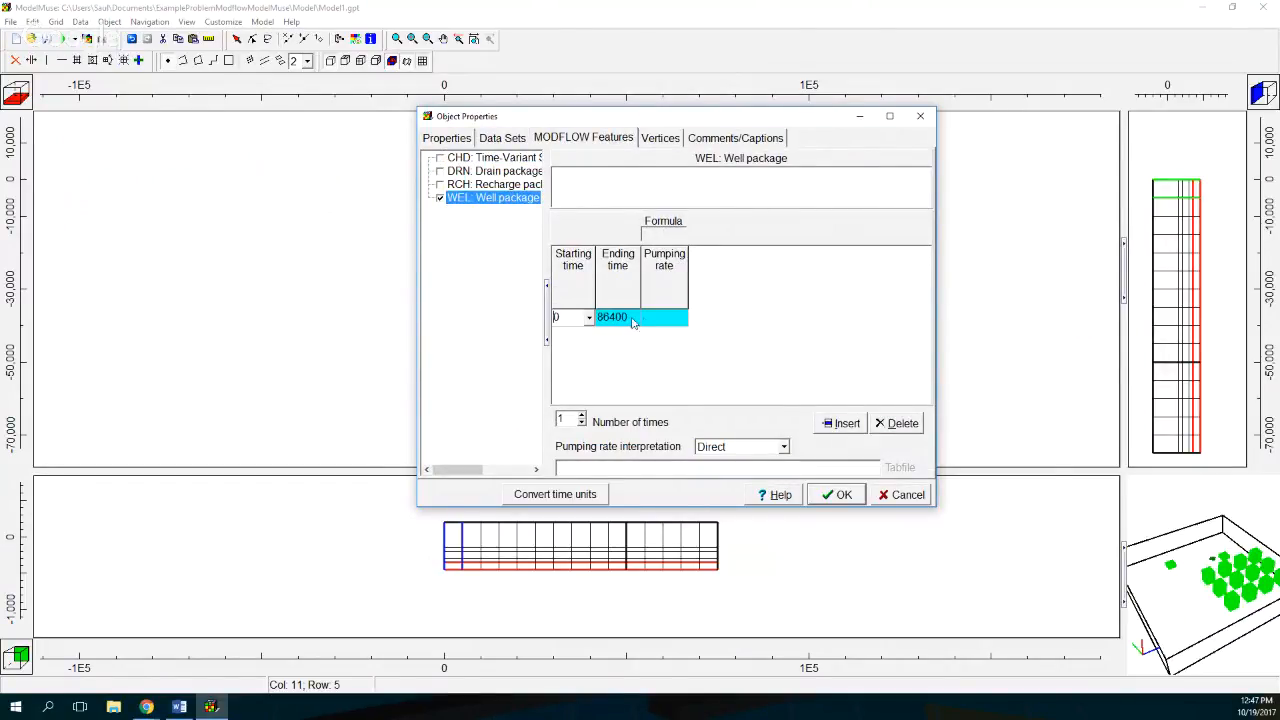
{"action": "left_click", "coordinate": [652, 318]}
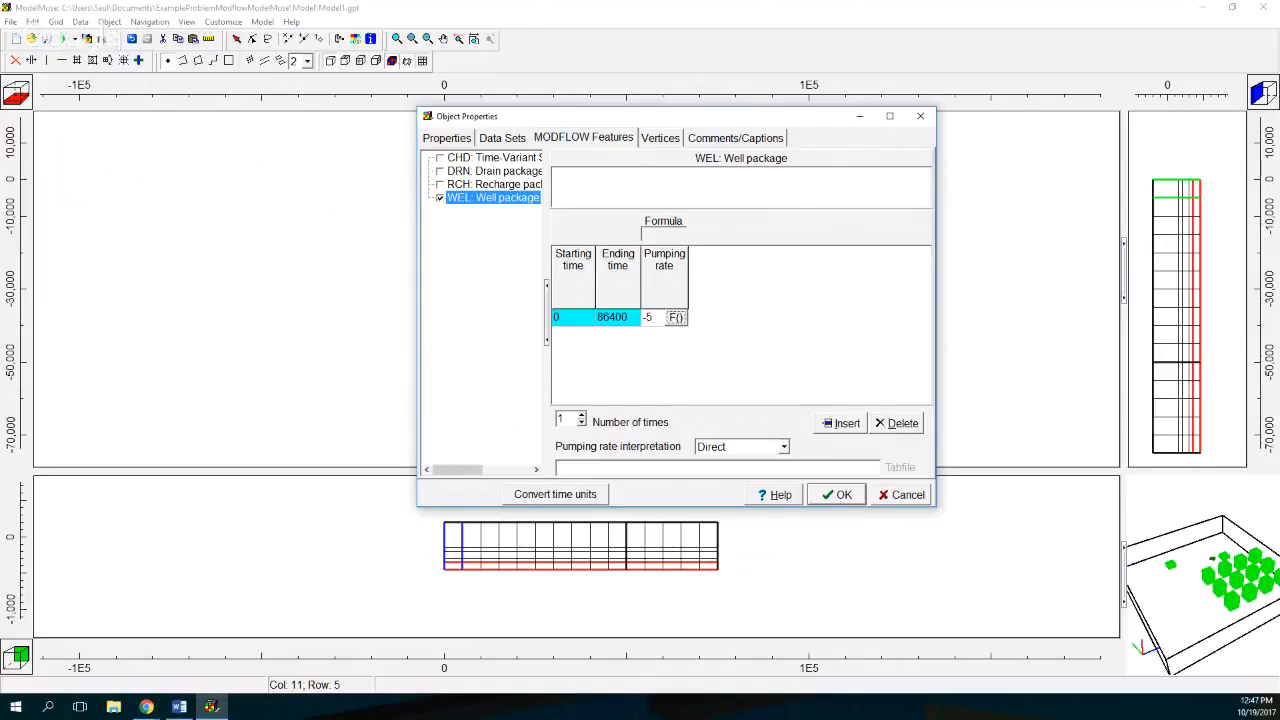
{"action": "left_click", "coordinate": [840, 495]}
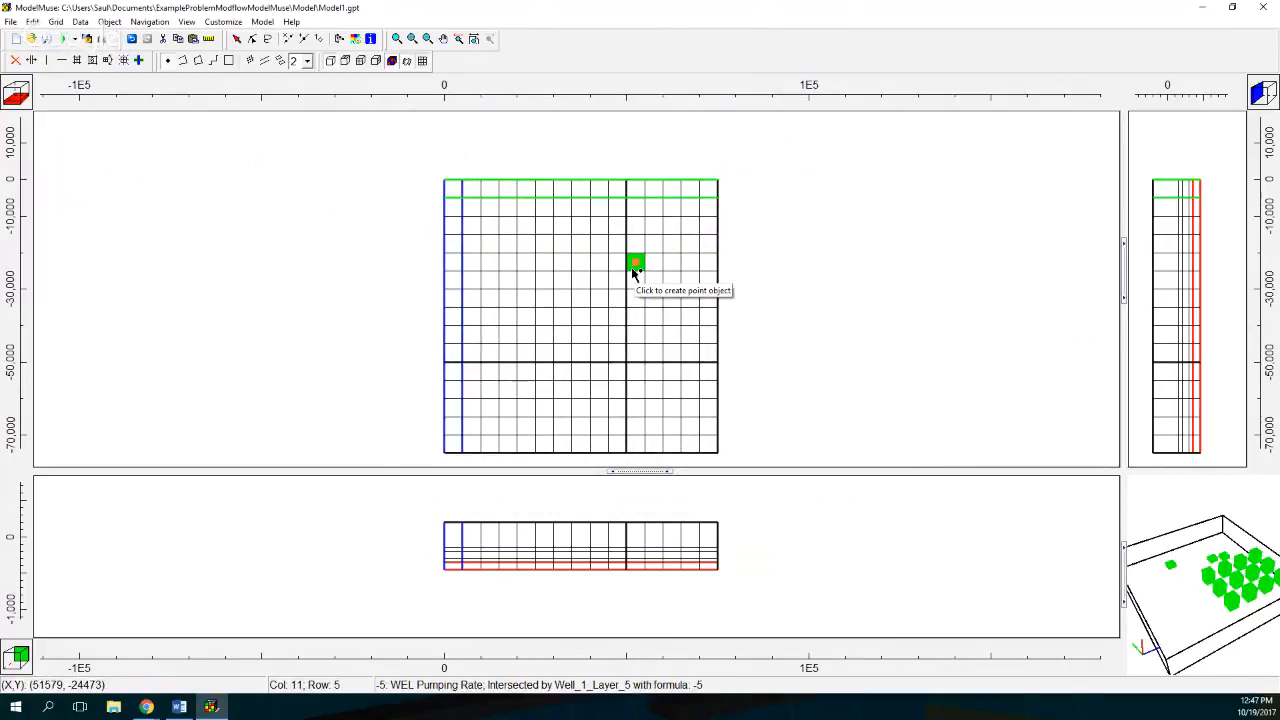
Step up through layers 4 and 3 to layer 1 to check the WEL Pumping Rate cells
{"action": "left_click", "coordinate": [22, 90]}
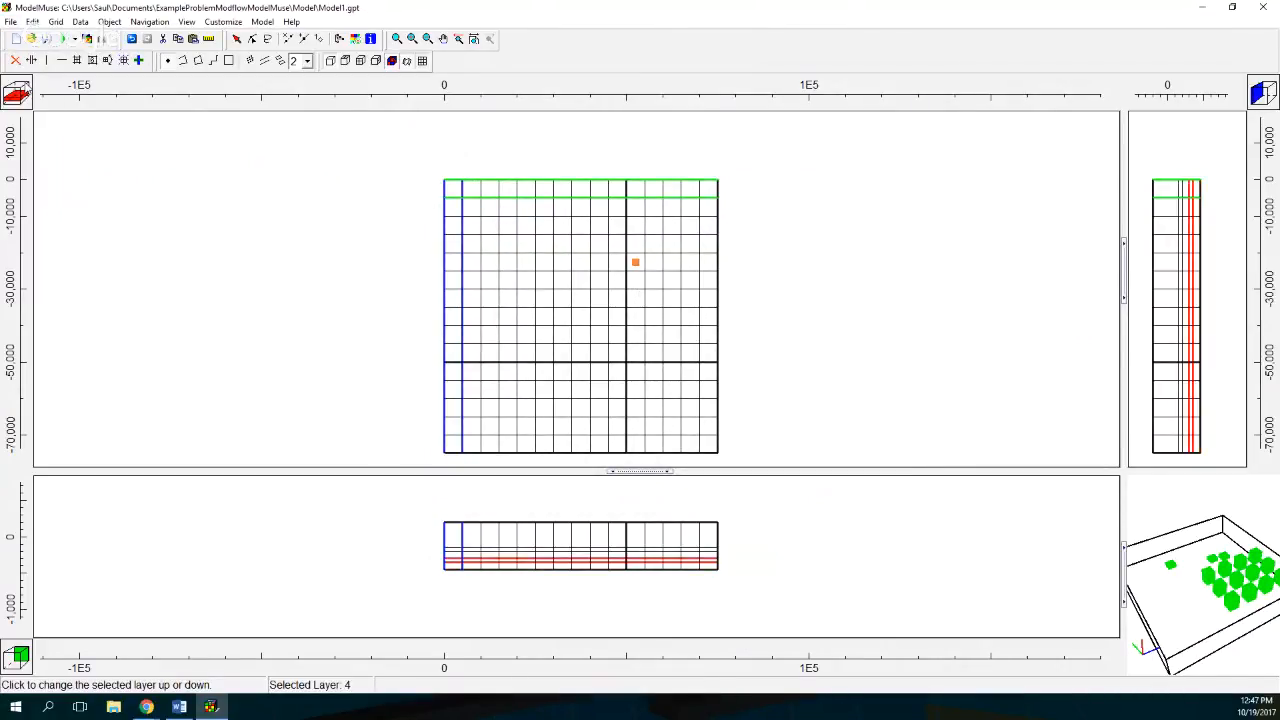
{"action": "left_click", "coordinate": [16, 90]}
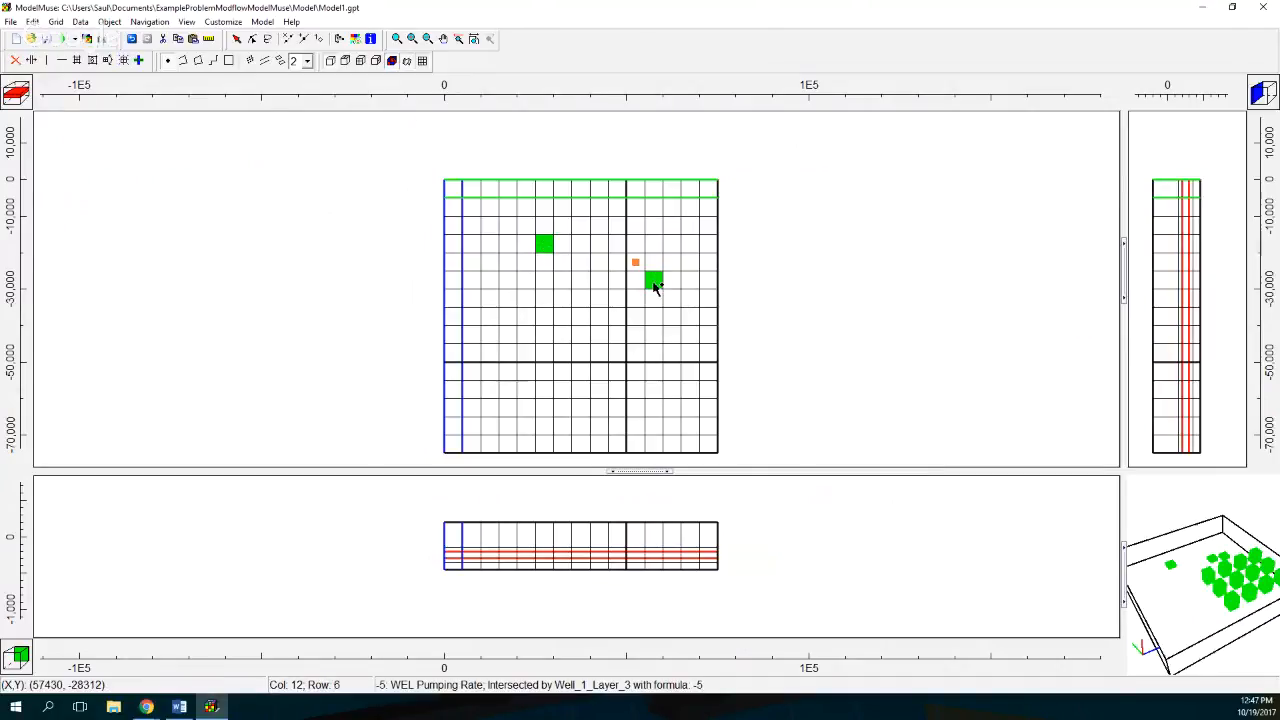
{"action": "left_click", "coordinate": [20, 92]}
{"action": "left_click", "coordinate": [20, 92]}
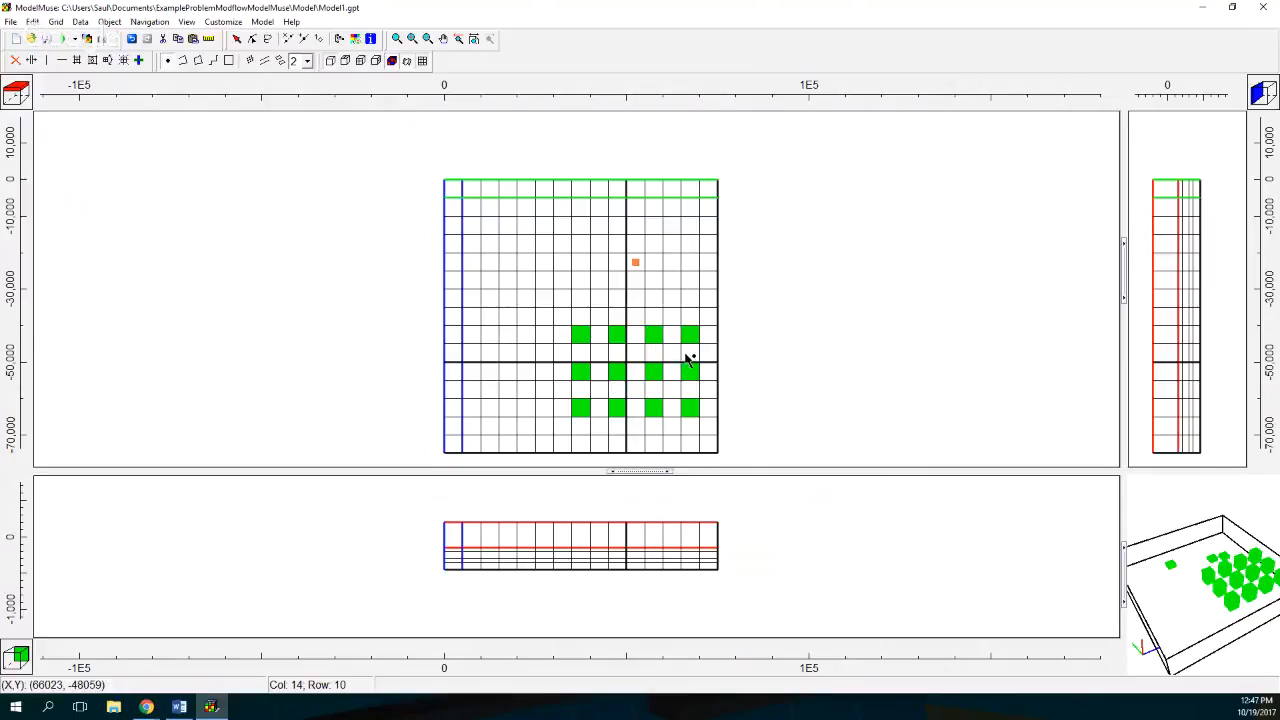
{"action": "left_click", "coordinate": [179, 707]}
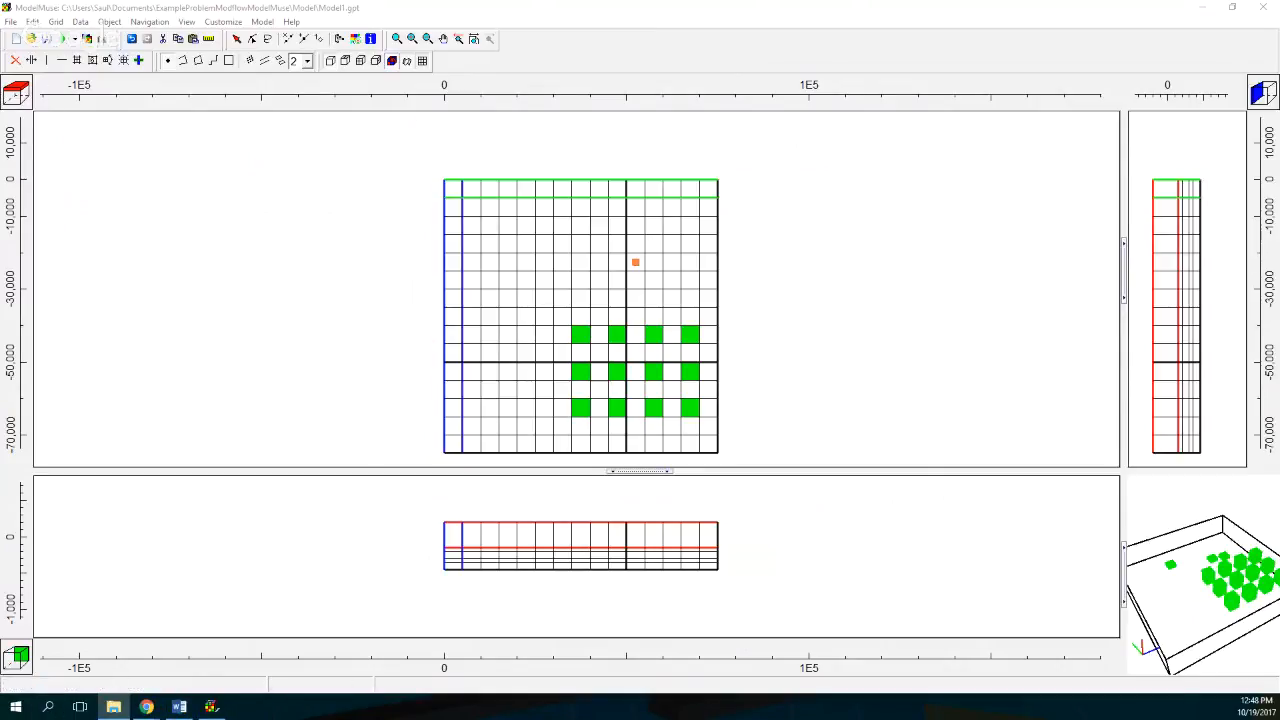
Switch to File Explorer and browse to the Documentos folder
{"action": "left_click", "coordinate": [113, 707]}
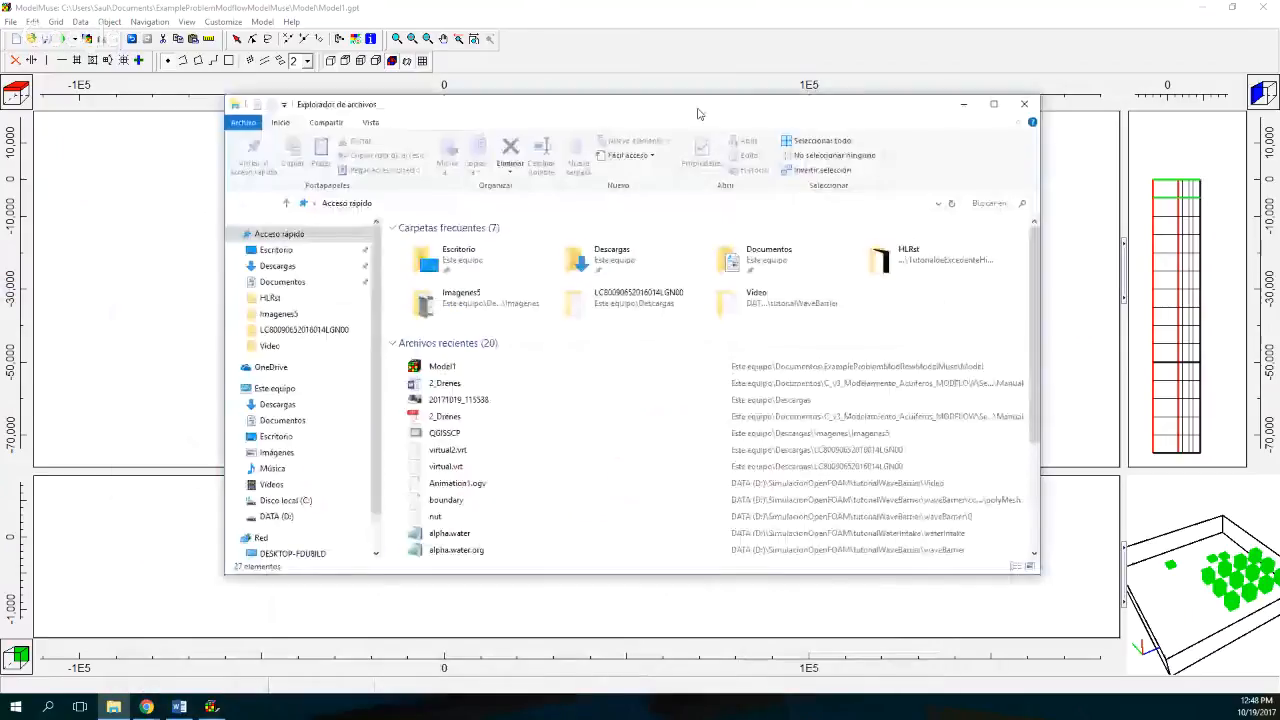
{"action": "left_click", "coordinate": [300, 423]}
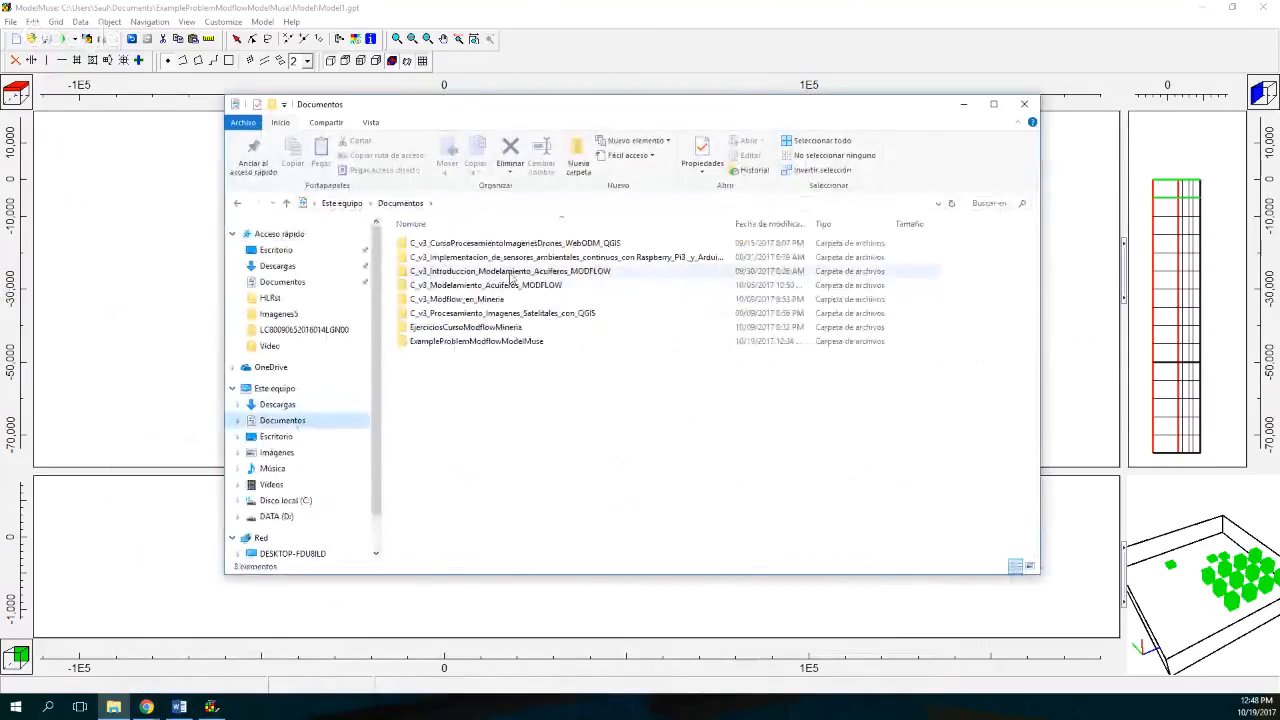
{"action": "left_click", "coordinate": [513, 272]}
{"action": "double_click", "coordinate": [513, 272]}
{"action": "left_click", "coordinate": [441, 258]}
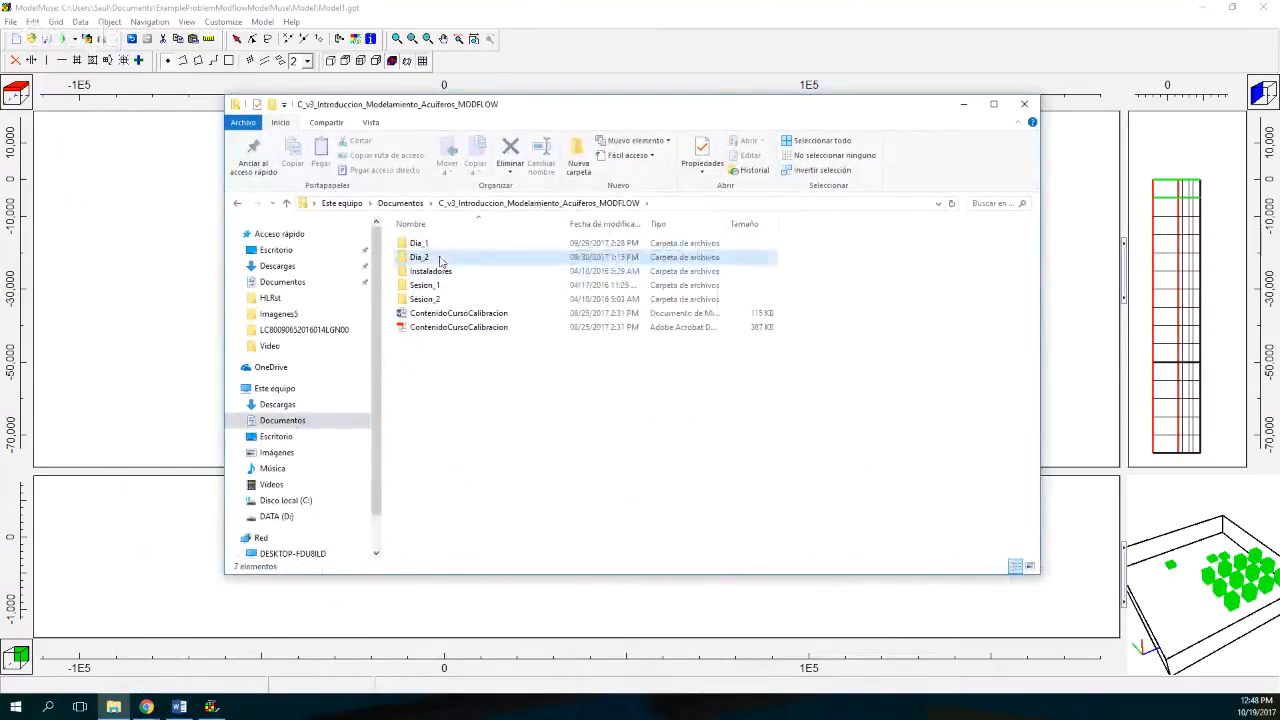
{"action": "left_click", "coordinate": [401, 204]}
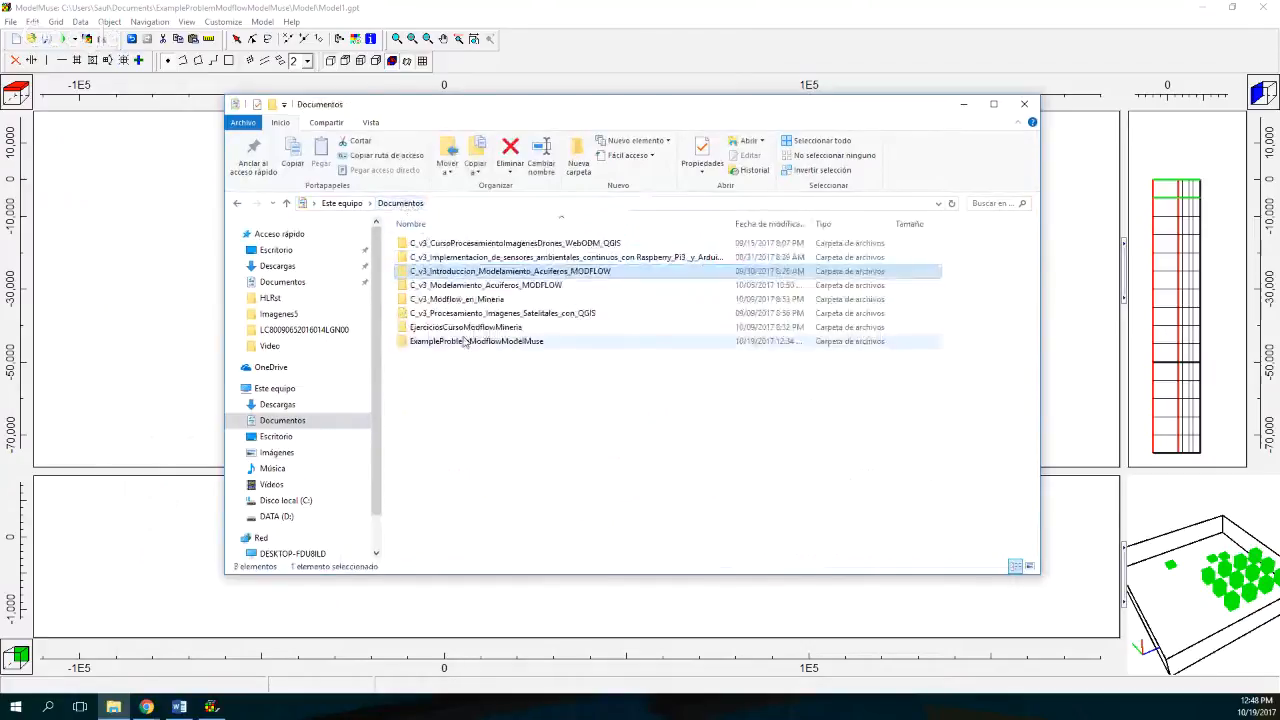
Open the 2_Txt folder under C_v3_Modelamiento_Acuiferos_MODFLOW, Sesiones, Sesion_2, Practica
{"action": "double_click", "coordinate": [469, 288]}
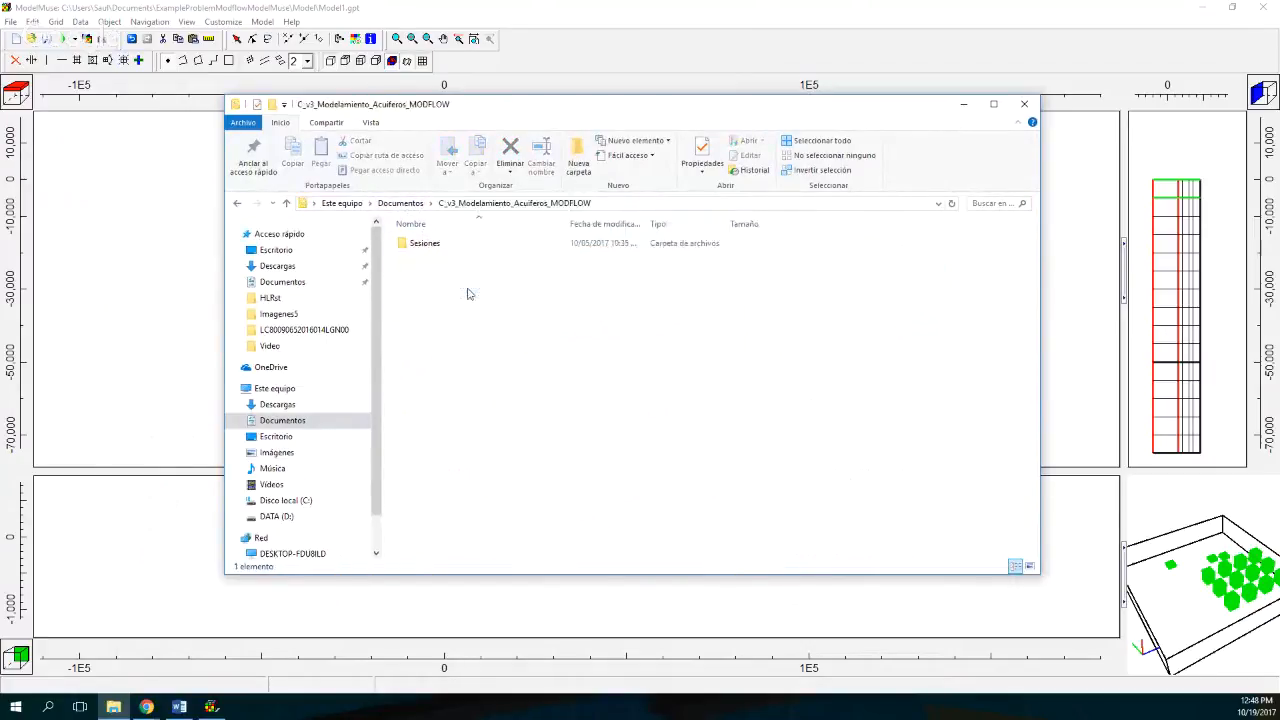
{"action": "left_click", "coordinate": [431, 249]}
{"action": "double_click", "coordinate": [431, 249]}
{"action": "double_click", "coordinate": [430, 257]}
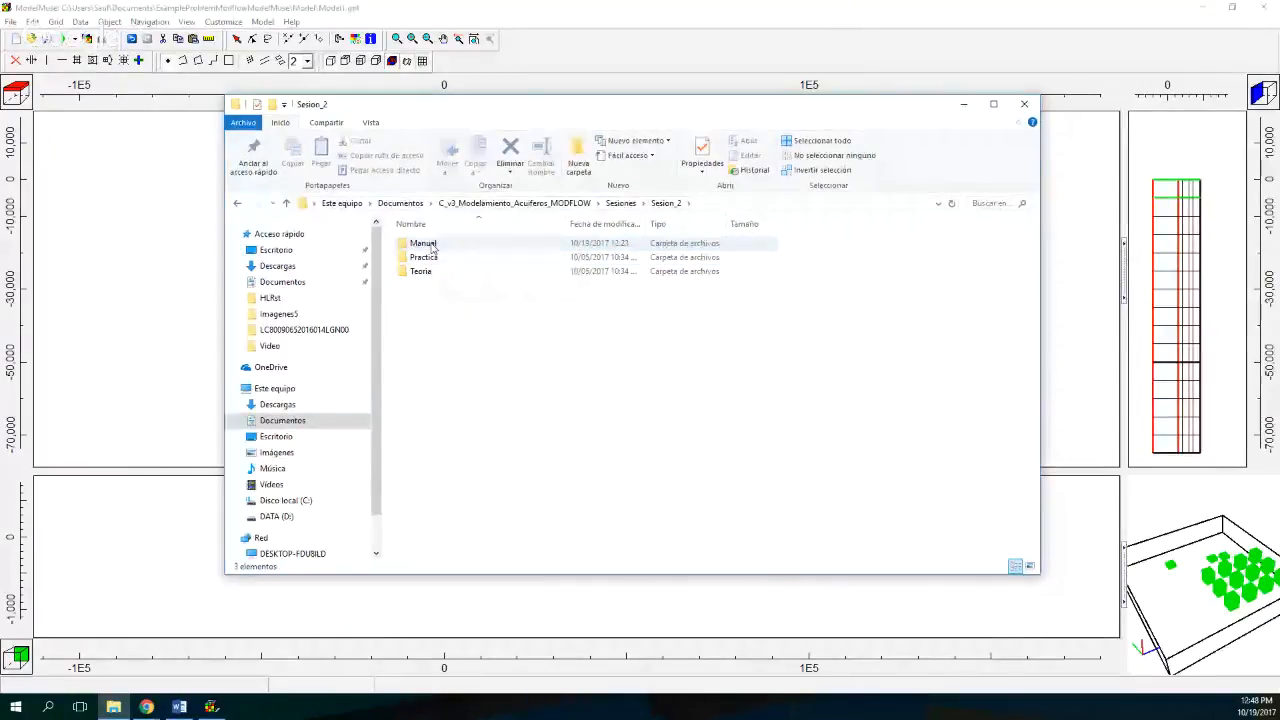
{"action": "double_click", "coordinate": [428, 245]}
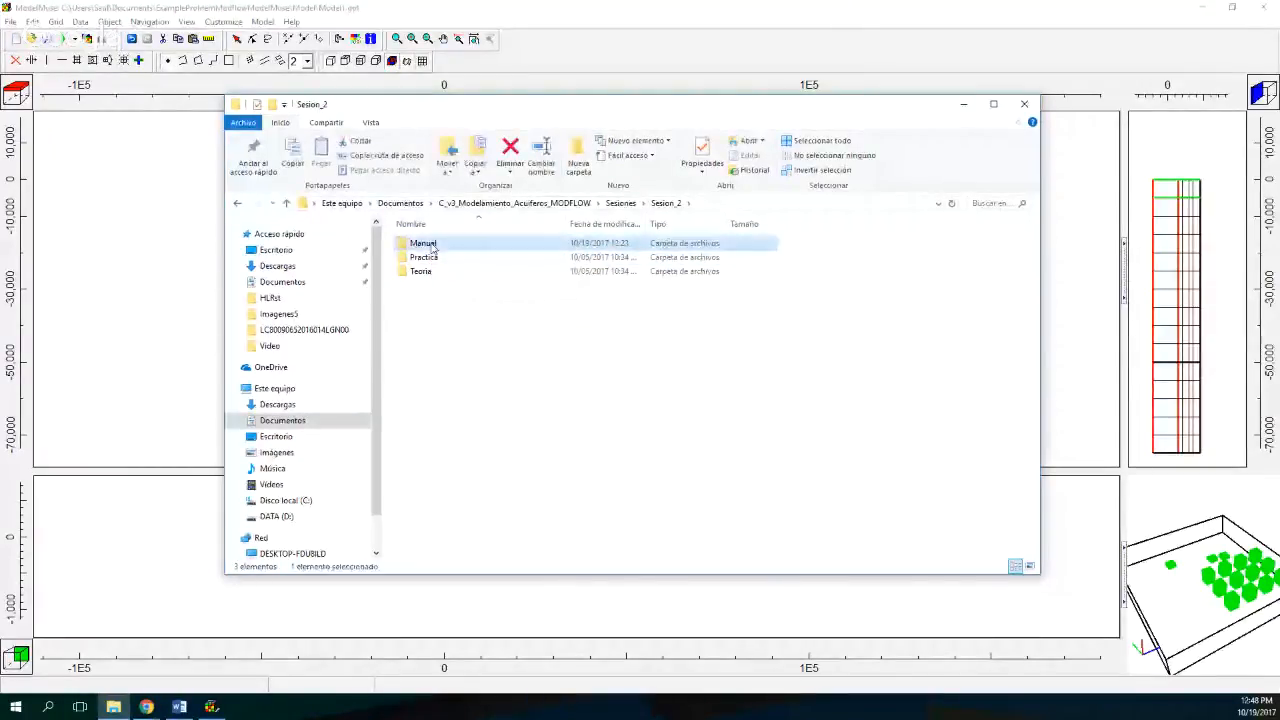
{"action": "left_click", "coordinate": [660, 205]}
{"action": "double_click", "coordinate": [433, 261]}
{"action": "double_click", "coordinate": [428, 266]}
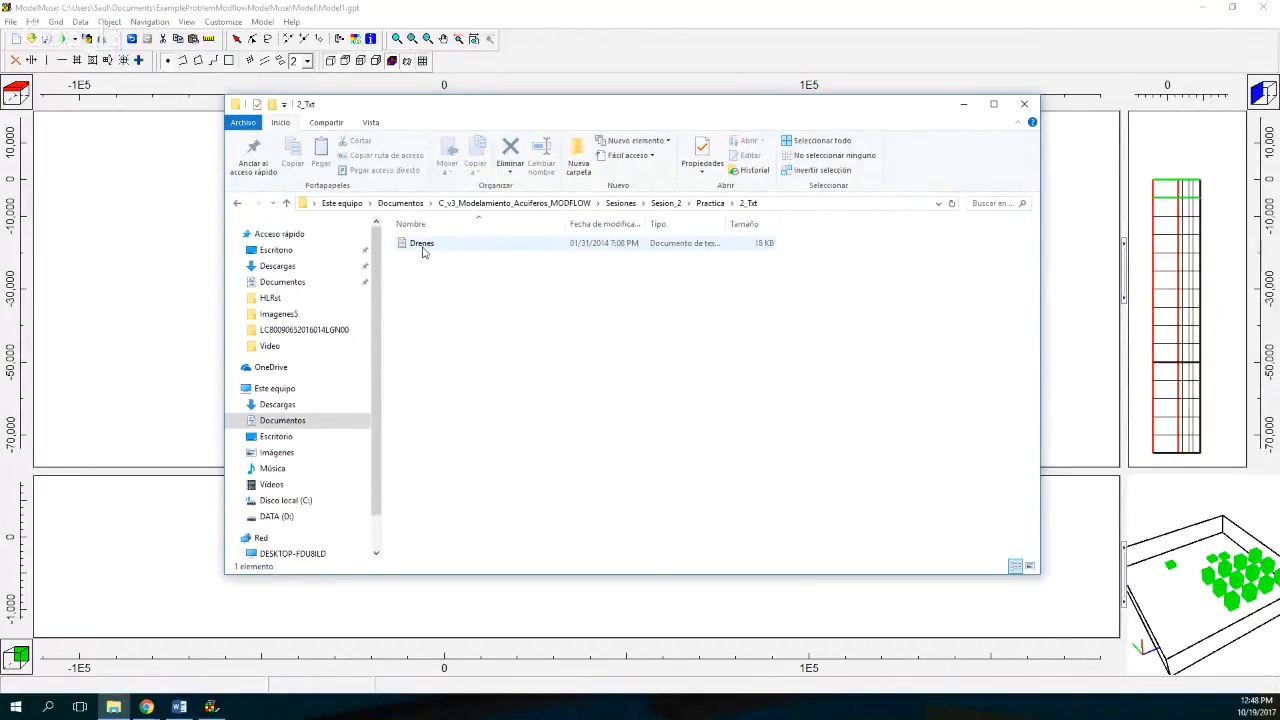
Open the Drenes text file in Notepad (Bloc de notas) and look through the drain object definitions
{"action": "right_click", "coordinate": [422, 246]}
{"action": "mouse_move", "coordinate": [608, 317]}
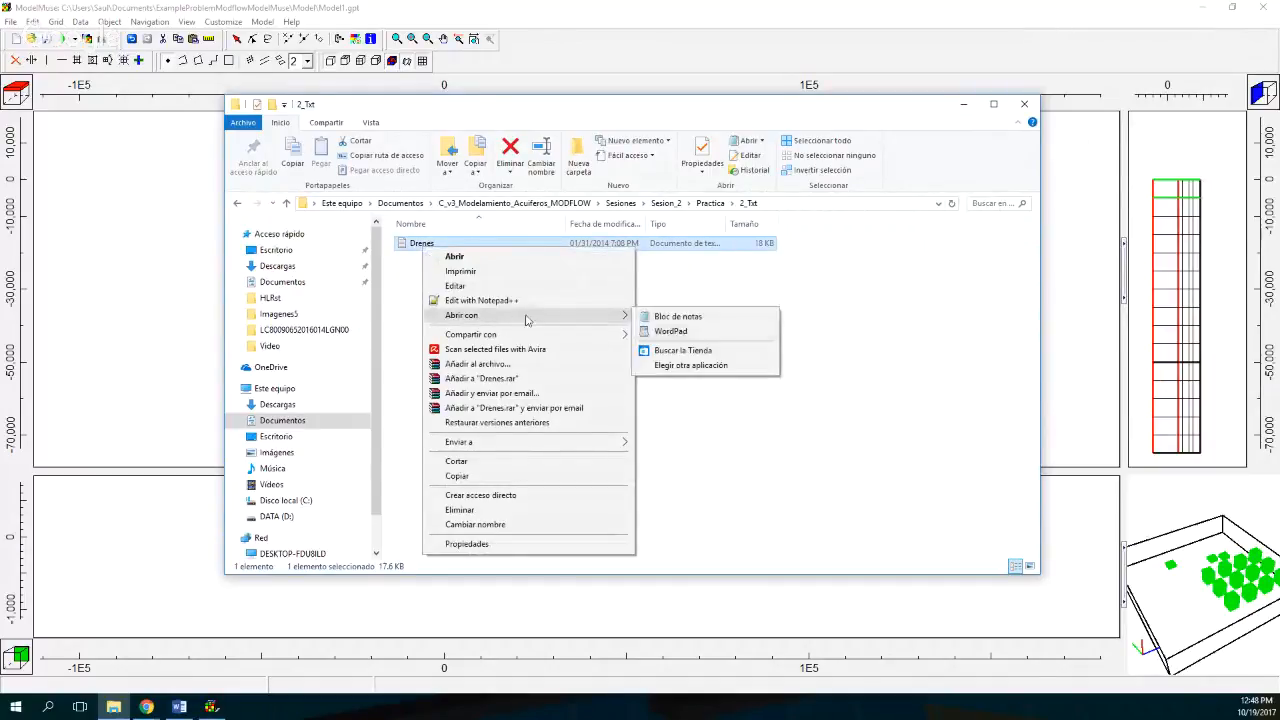
{"action": "left_click", "coordinate": [698, 318]}
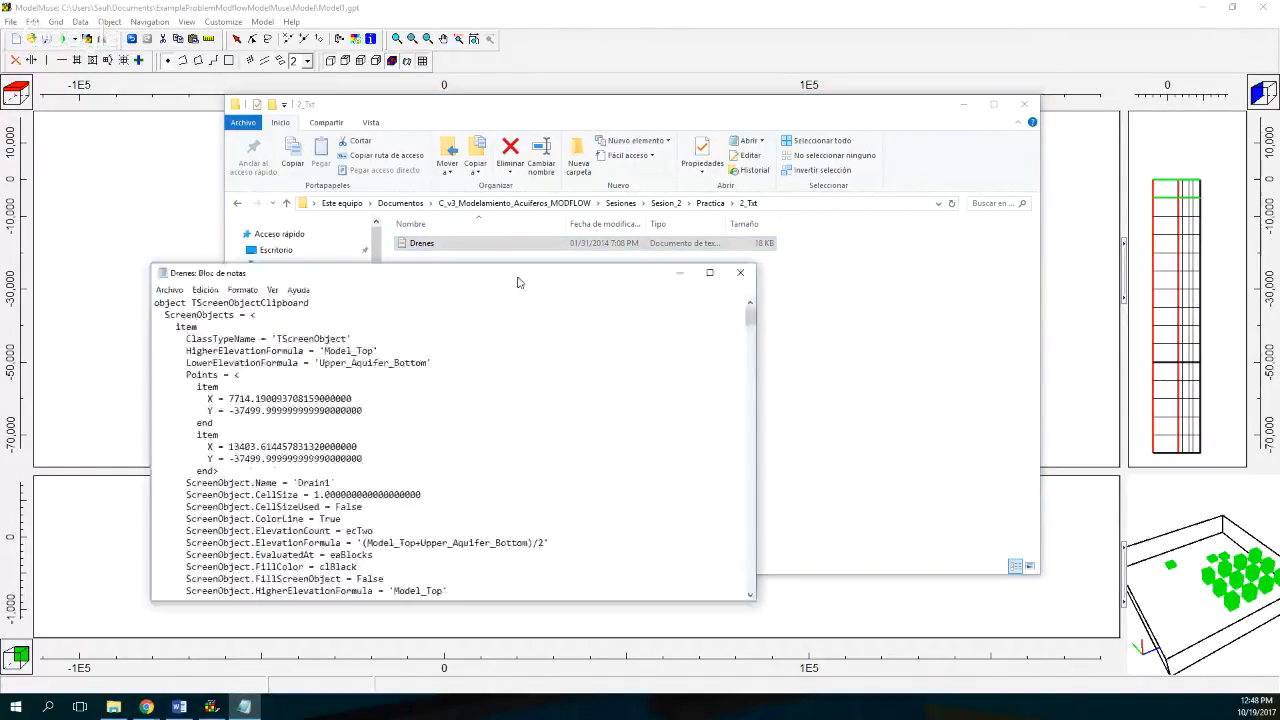
{"action": "left_click_drag", "start_coordinate": [514, 276], "coordinate": [808, 107]}
{"action": "scroll", "coordinate": [745, 270], "scroll_direction": "down", "scroll_amount": 8}
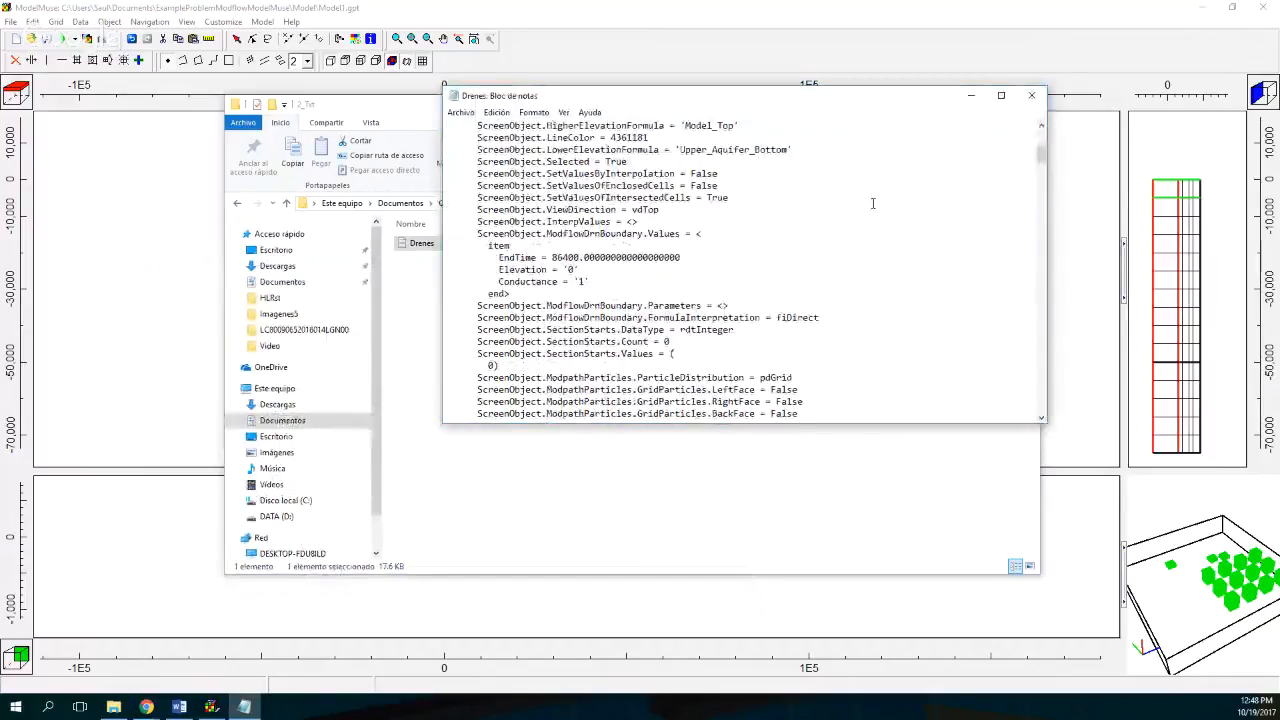
{"action": "mouse_move", "coordinate": [1044, 160]}
{"action": "left_mouse_down"}
{"action": "mouse_move", "coordinate": [1038, 420]}
{"action": "mouse_move", "coordinate": [1041, 140]}
{"action": "left_mouse_up"}
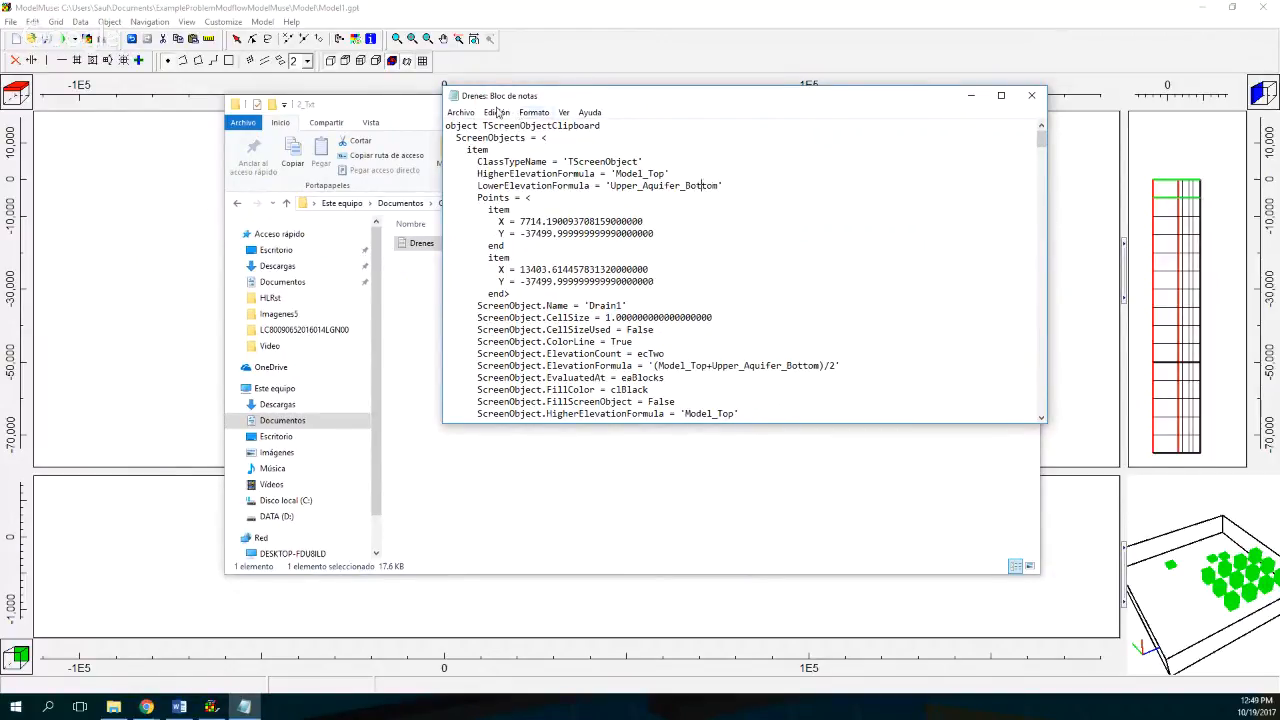
Select the entire text of the Drenes file and copy it
{"action": "left_click", "coordinate": [461, 113]}
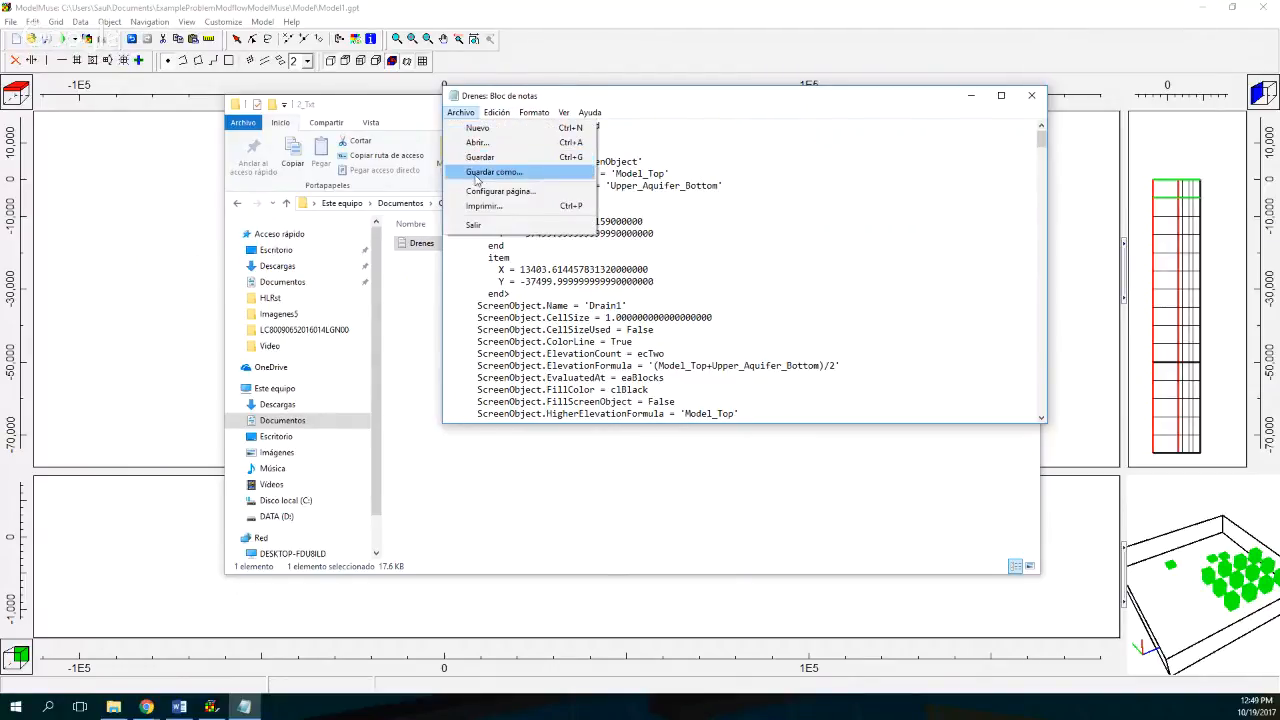
{"action": "mouse_move", "coordinate": [489, 119]}
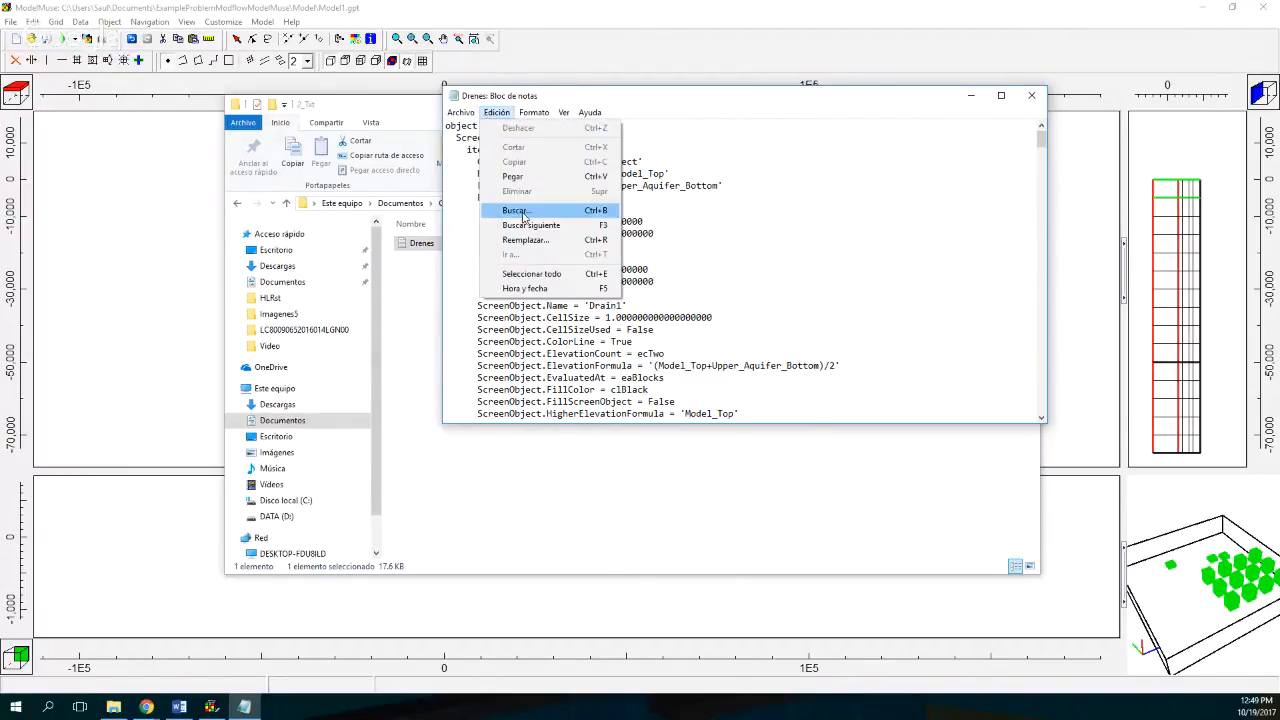
{"action": "left_click", "coordinate": [520, 275]}
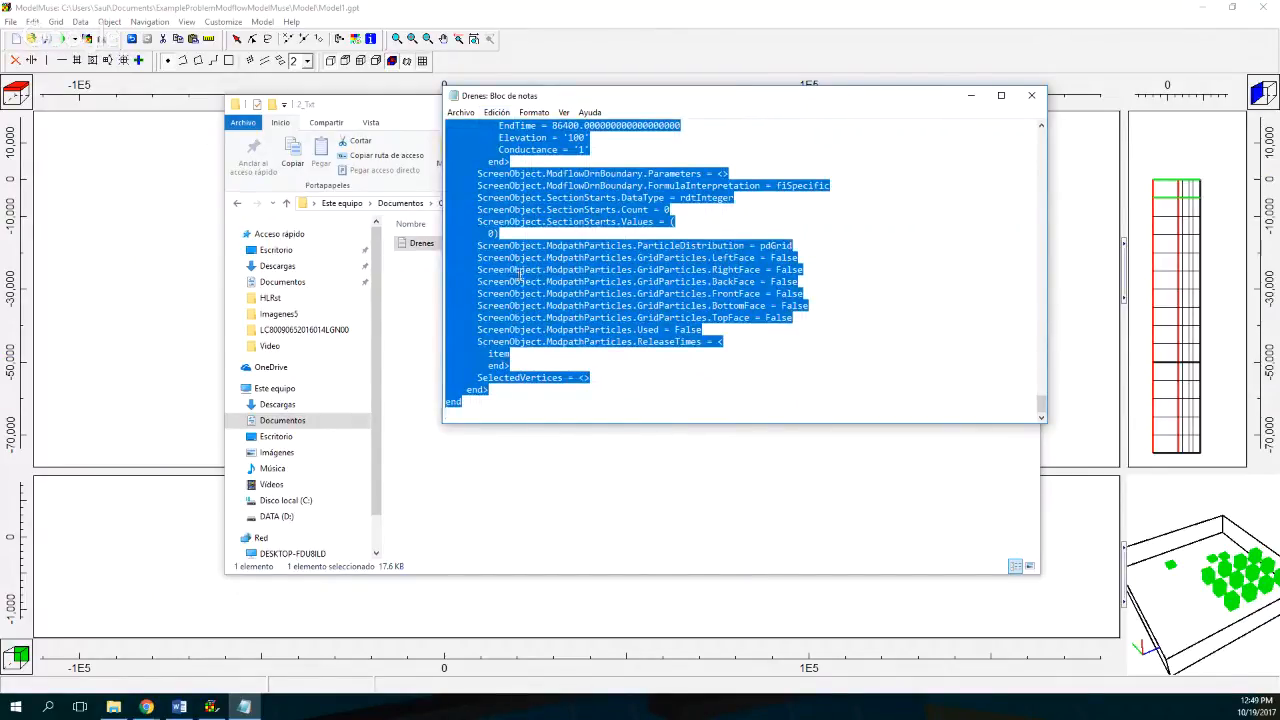
{"action": "left_click", "coordinate": [496, 112]}
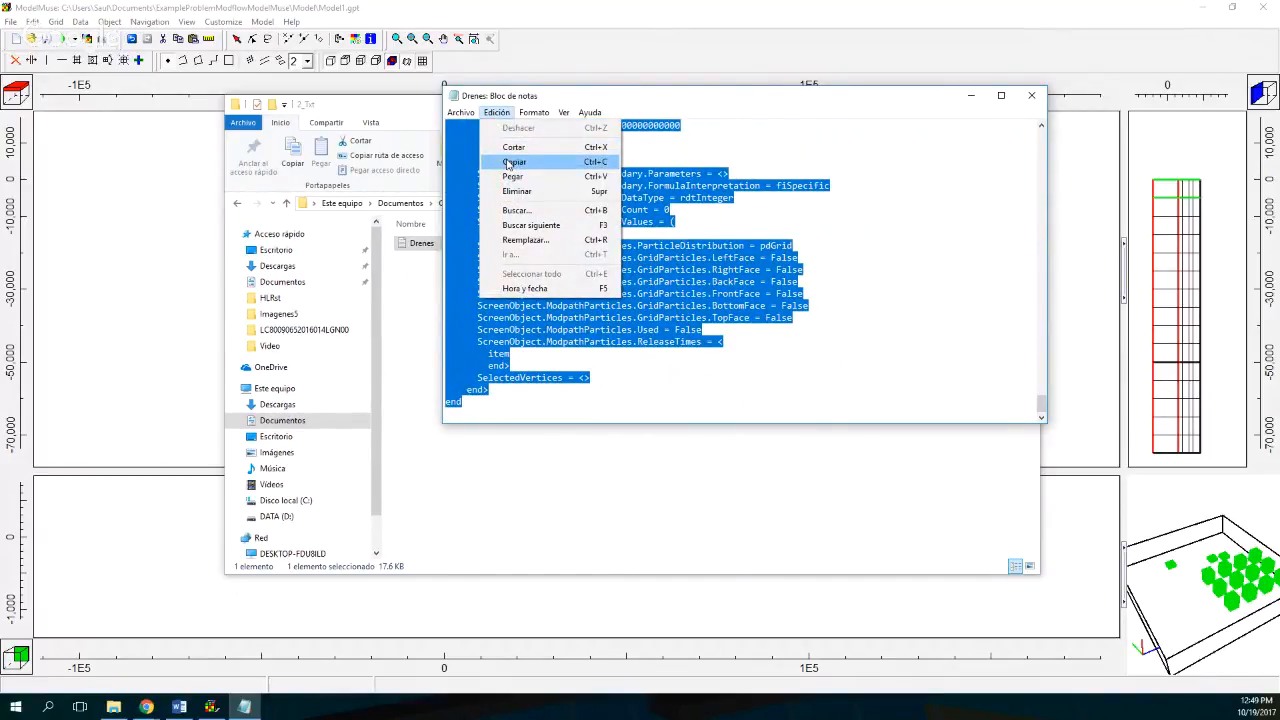
{"action": "left_click", "coordinate": [510, 162]}
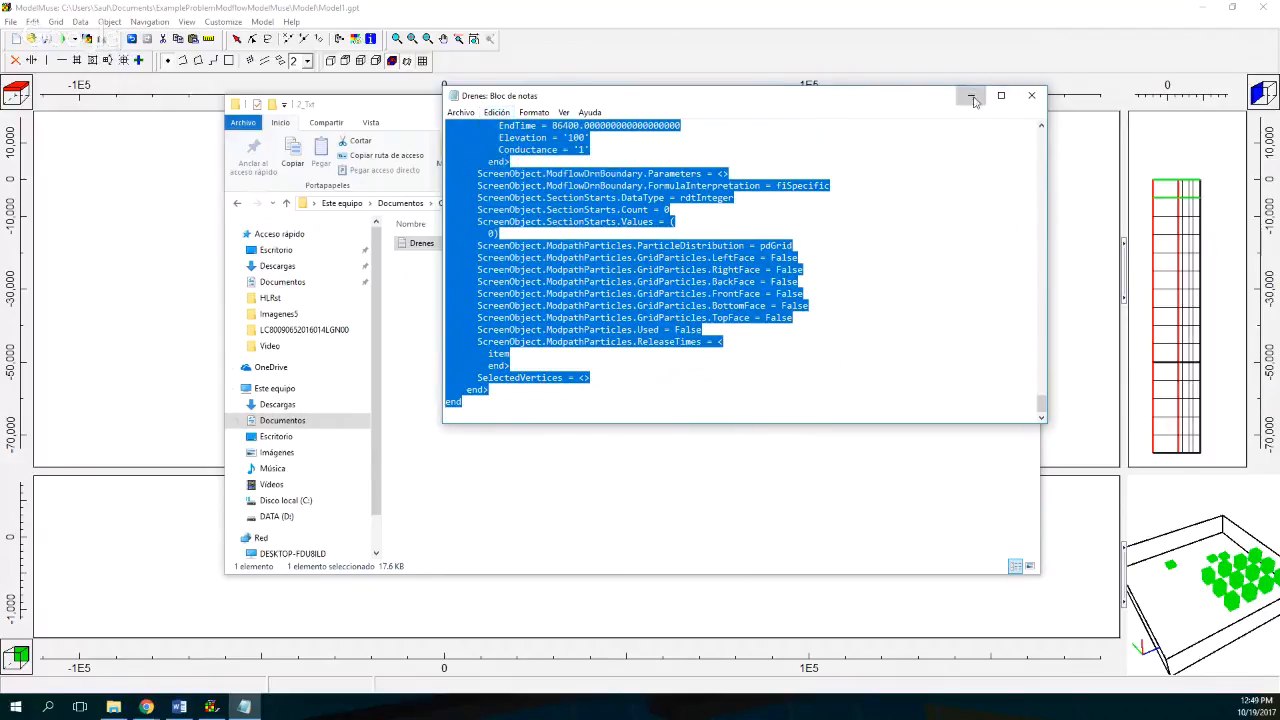
Return to ModelMuse and paste the copied drain objects into the model
{"action": "left_click", "coordinate": [971, 97]}
{"action": "left_click", "coordinate": [964, 104]}
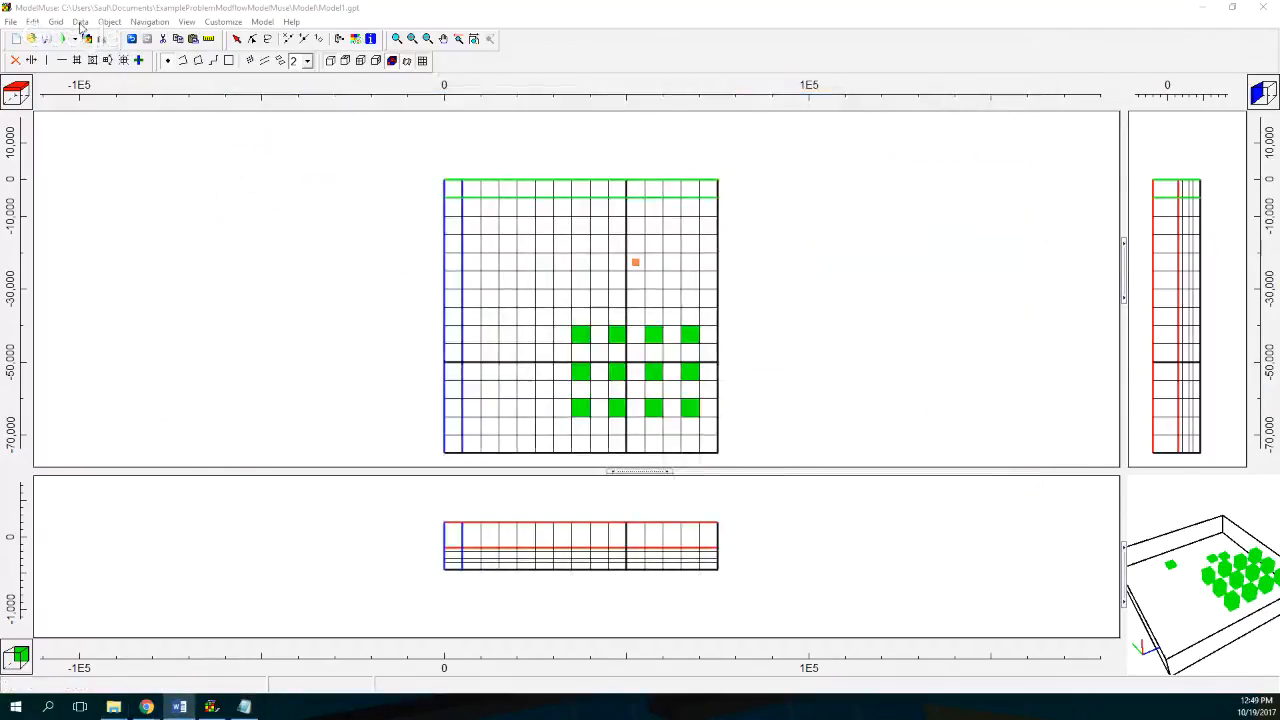
{"action": "left_click", "coordinate": [56, 21]}
{"action": "mouse_move", "coordinate": [32, 21]}
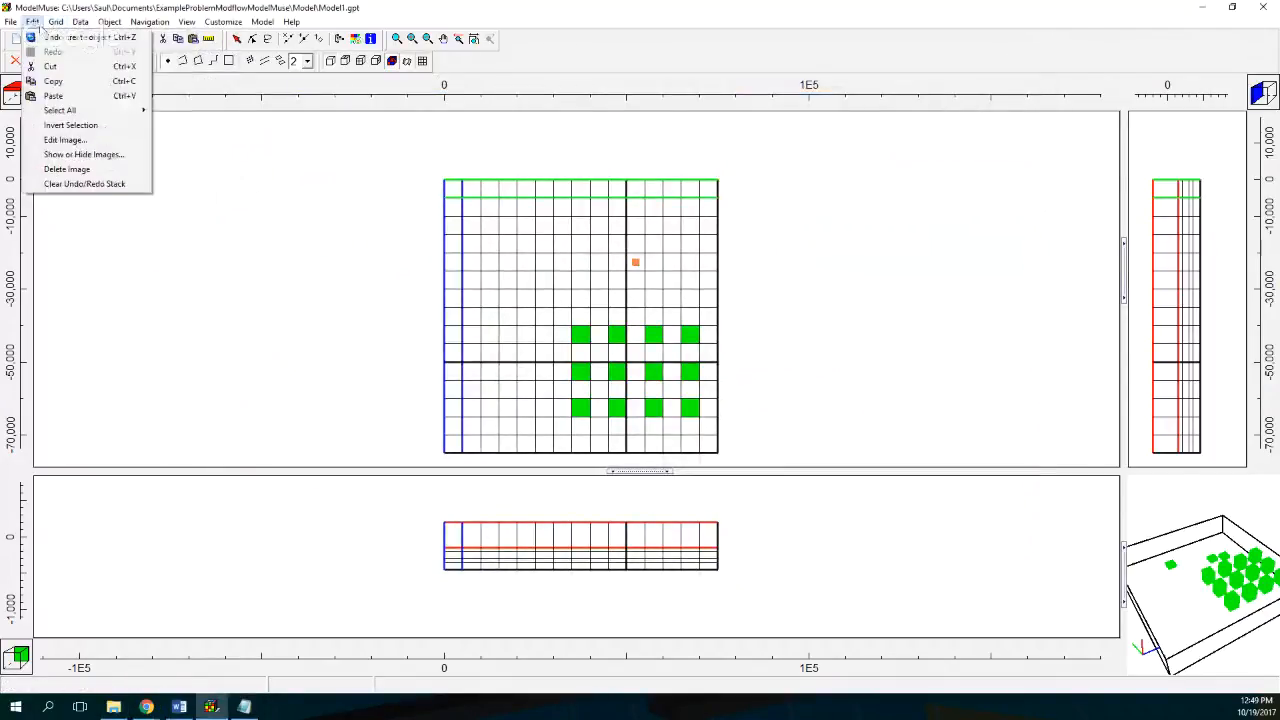
{"action": "left_click", "coordinate": [62, 97]}
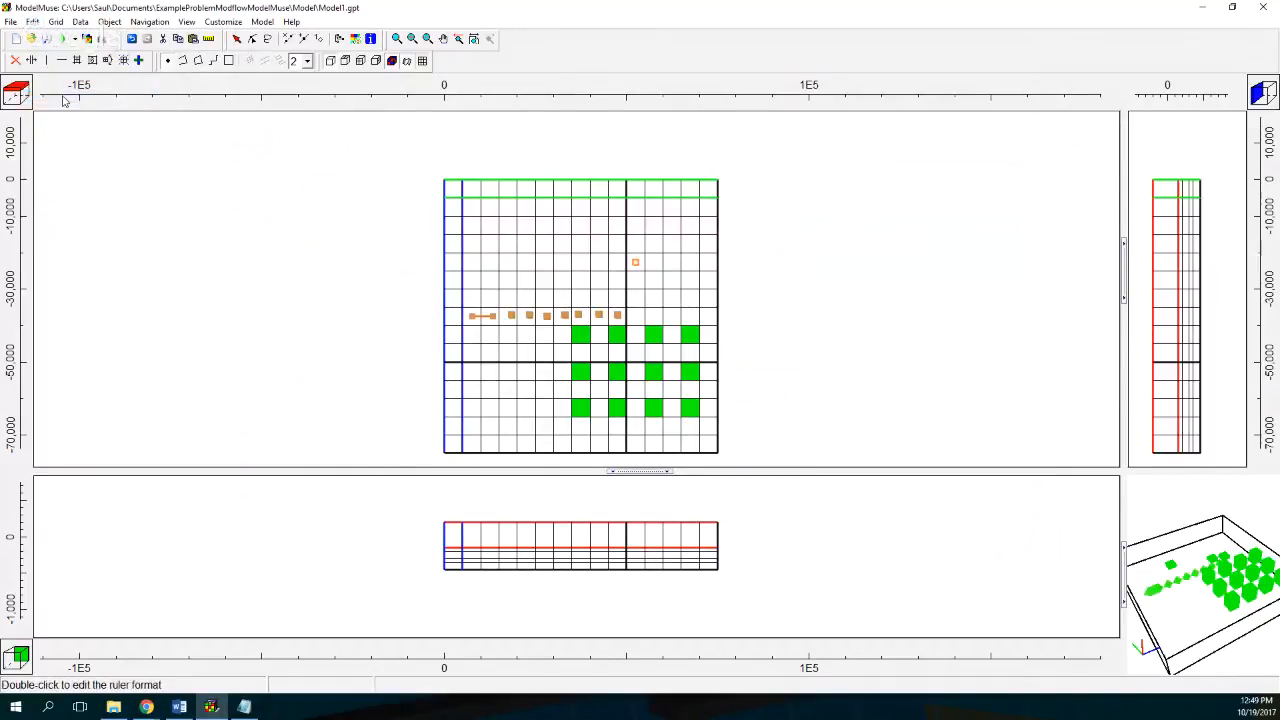
Enlarge the 3D view and rotate the model to examine the pasted drain objects
{"action": "left_click_drag", "start_coordinate": [1205, 630], "coordinate": [1165, 630]}
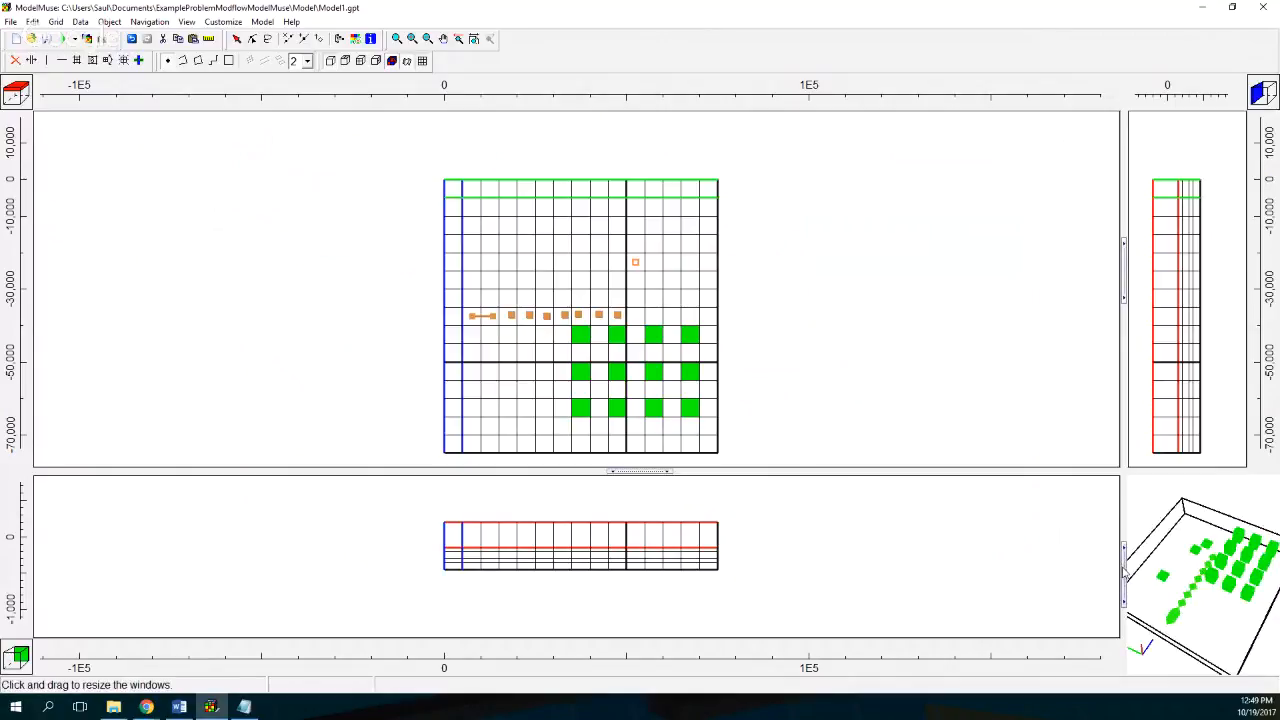
{"action": "left_click_drag", "start_coordinate": [865, 553], "coordinate": [810, 549]}
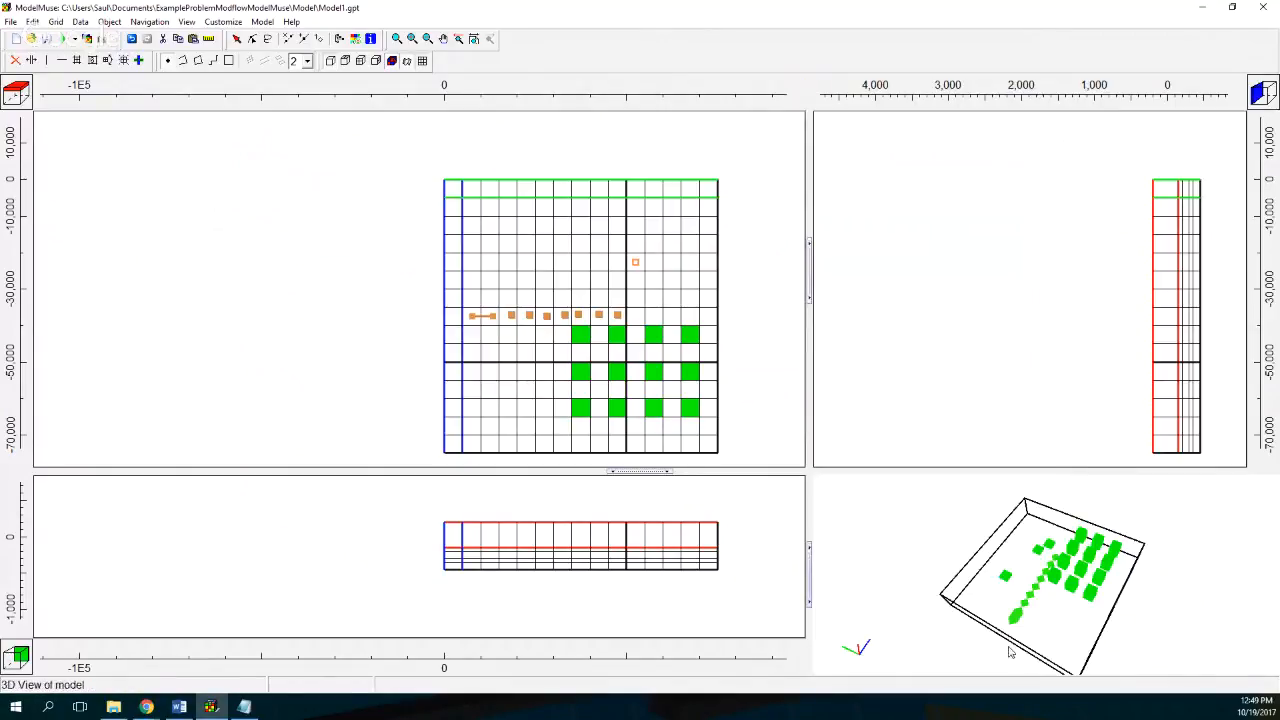
{"action": "left_click_drag", "start_coordinate": [1015, 656], "coordinate": [949, 603]}
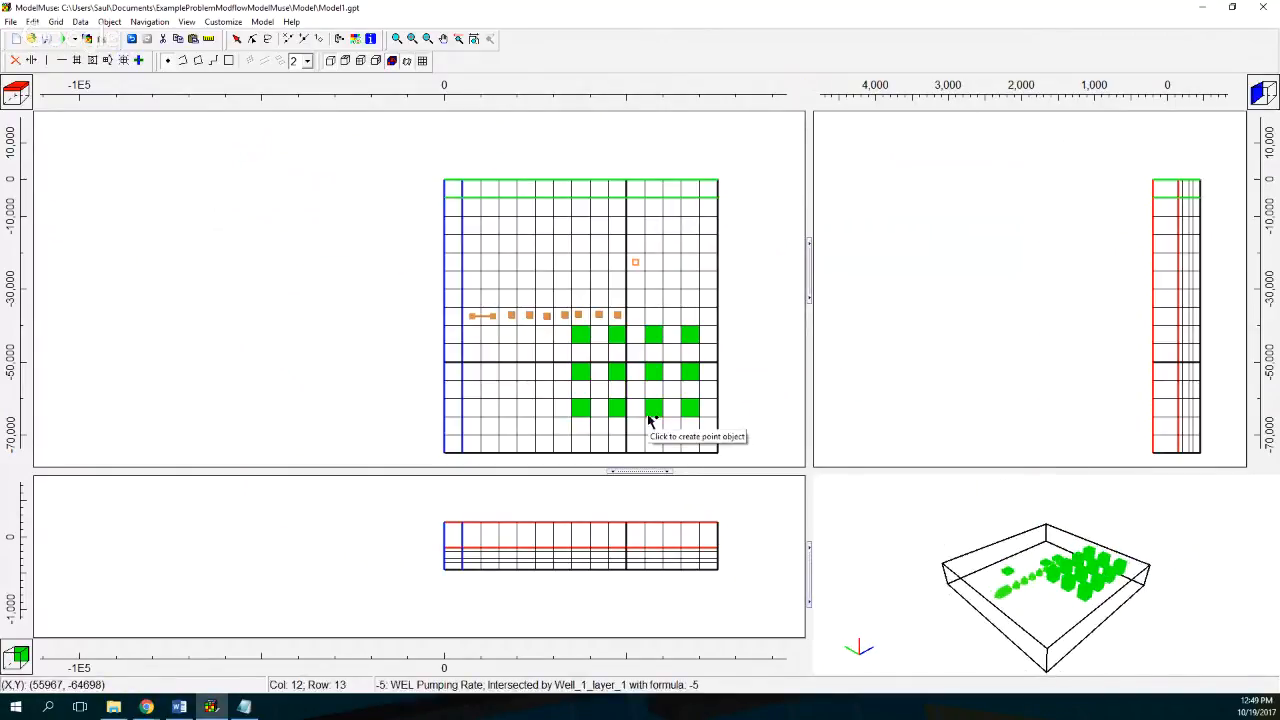
Switch to the Drenes text in Notepad, review the Drain1 definition at its start, and return to ModelMuse
{"action": "left_click", "coordinate": [245, 707]}
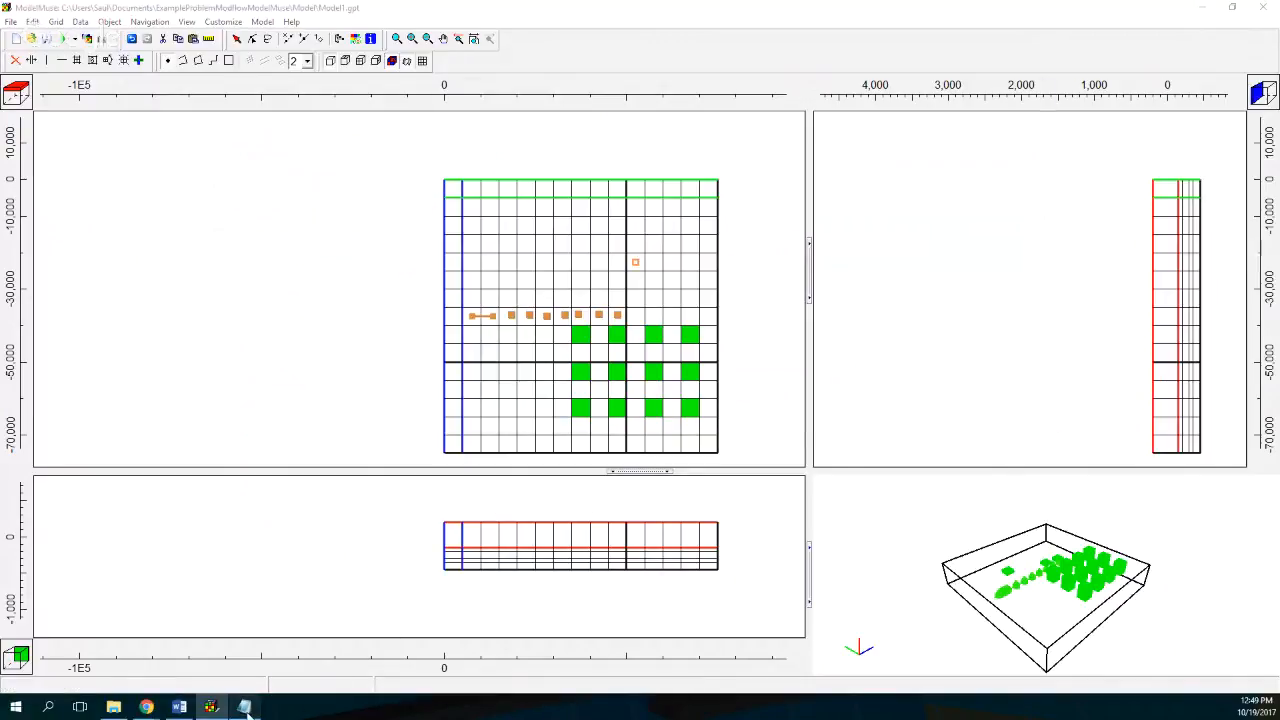
{"action": "left_click", "coordinate": [663, 334]}
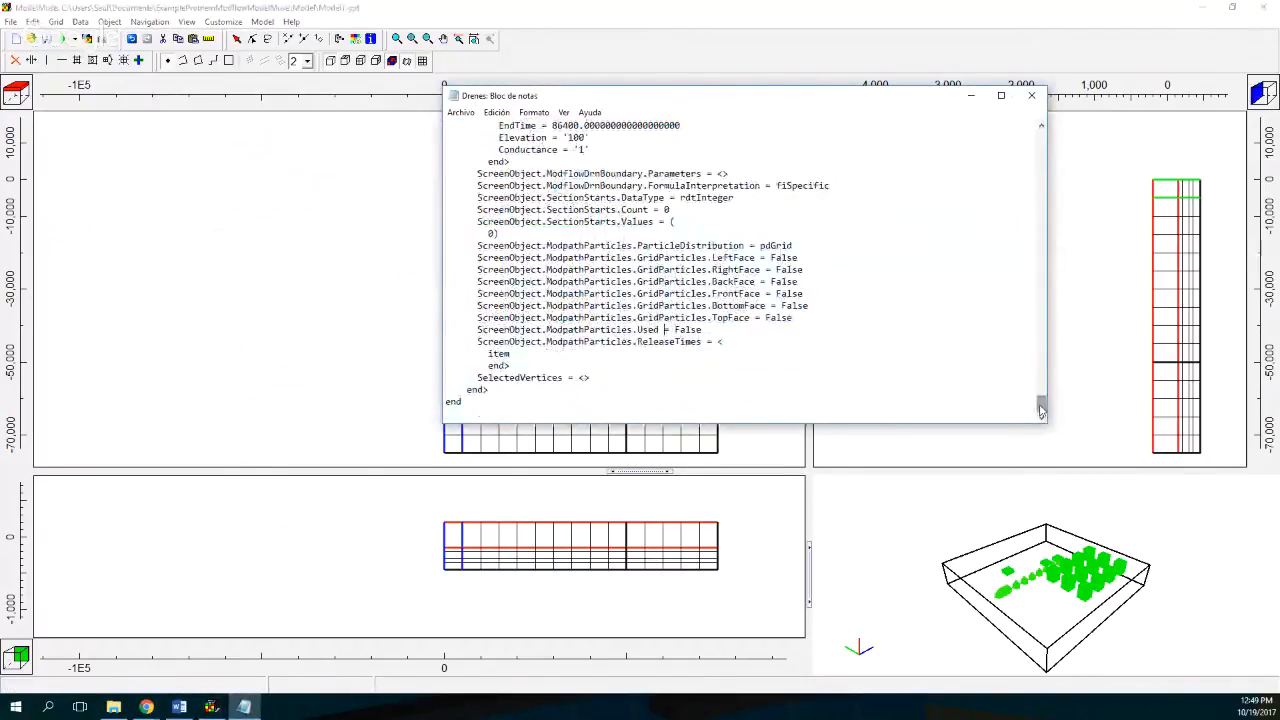
{"action": "left_click_drag", "start_coordinate": [1041, 405], "coordinate": [1036, 128]}
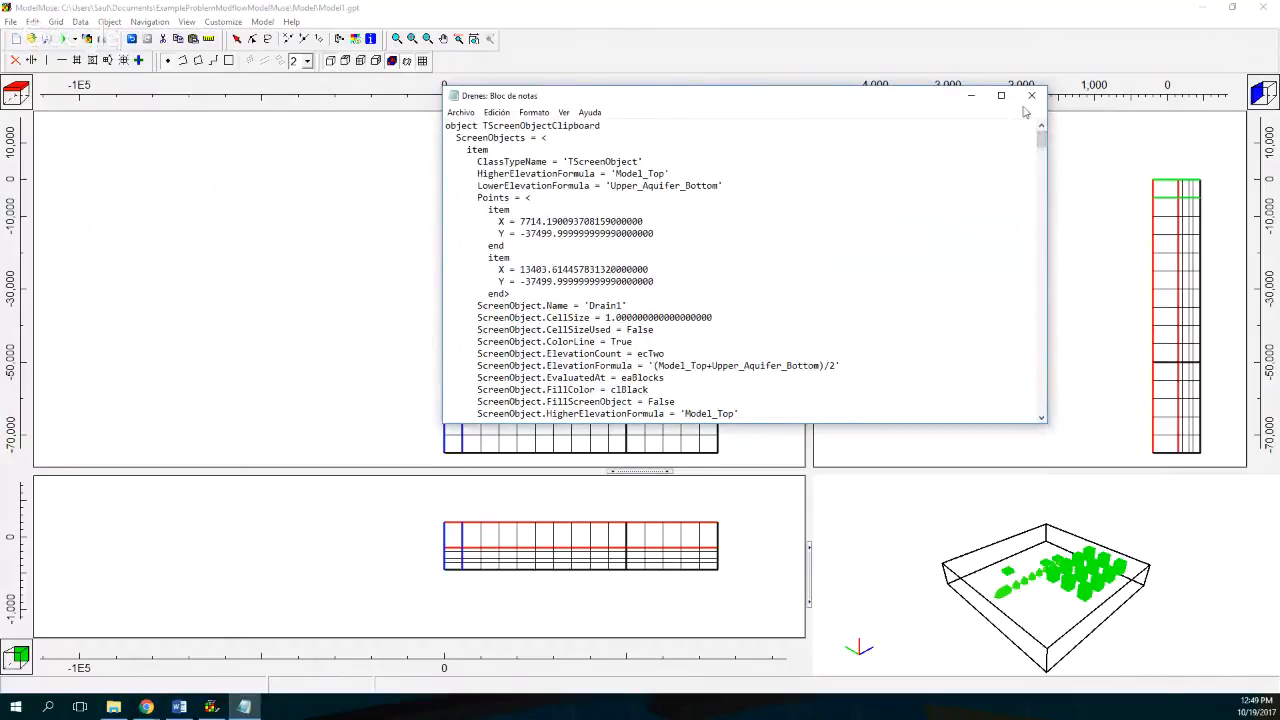
{"action": "left_click", "coordinate": [970, 95]}
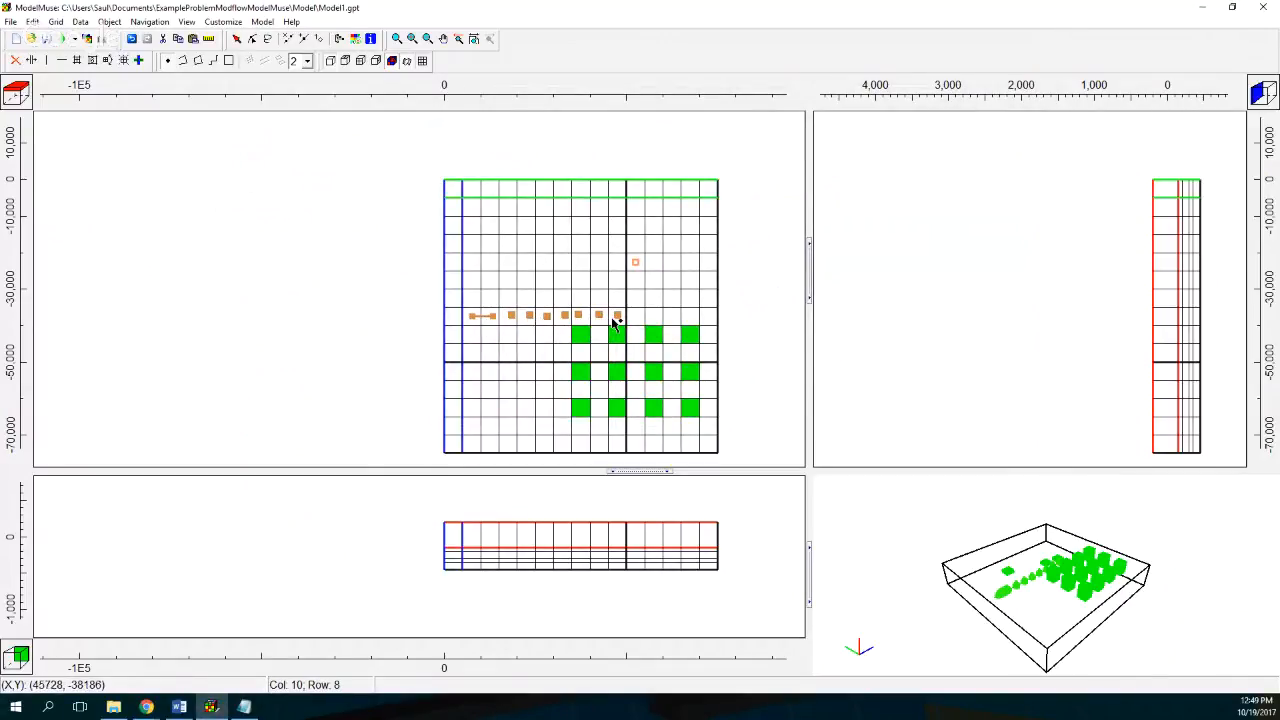
Open the shared properties of objects Drain1 to Drain8 and examine their DRN: Drain package times, elevation and conductance fields
{"action": "left_click", "coordinate": [237, 38]}
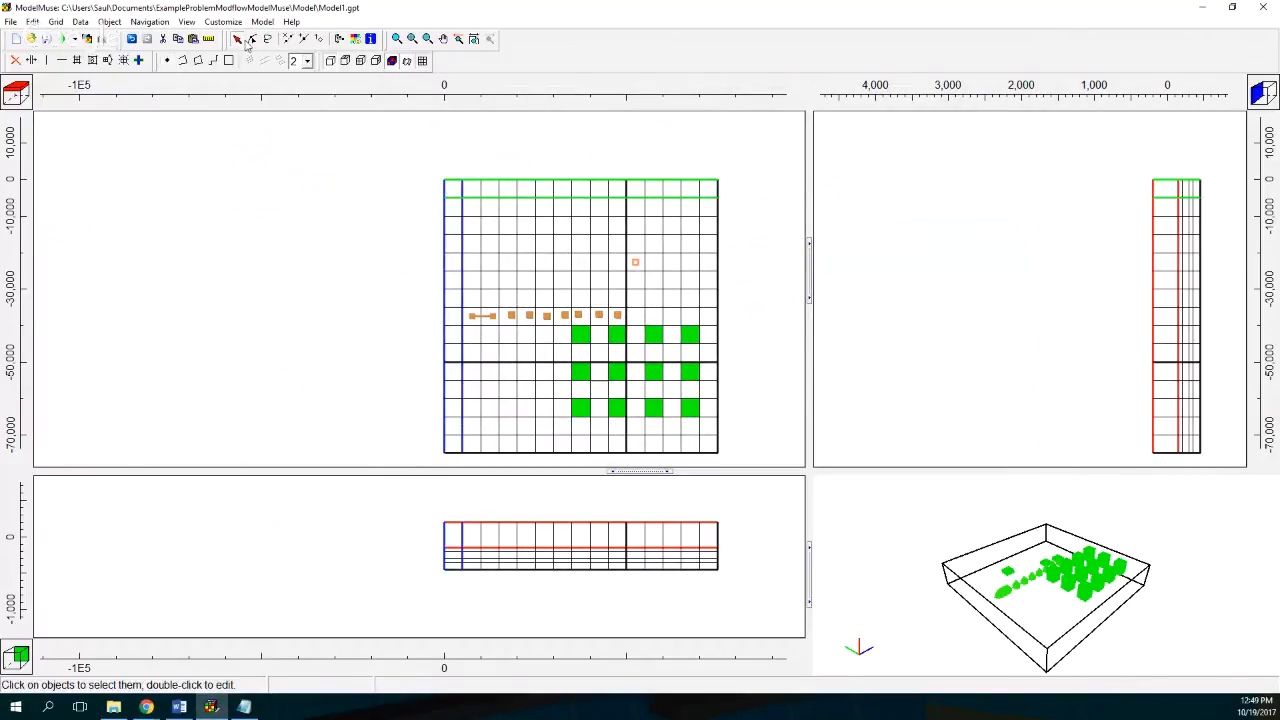
{"action": "left_click", "coordinate": [513, 318]}
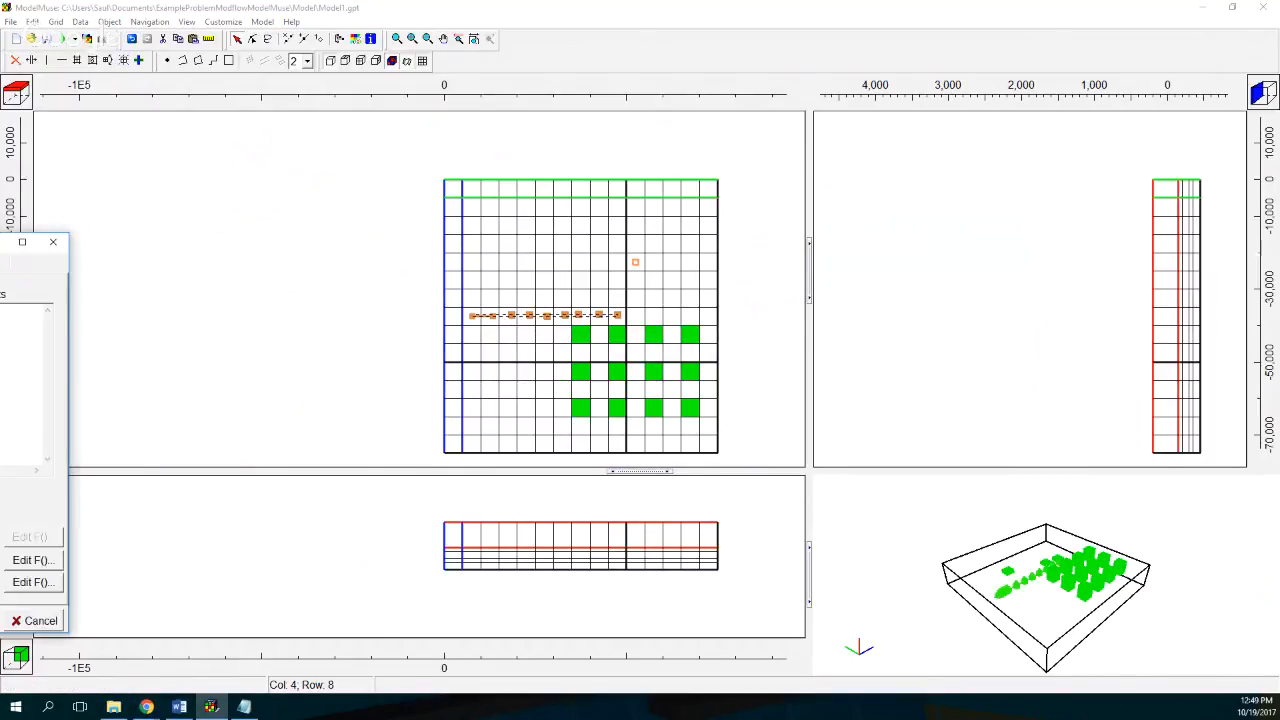
{"action": "left_click_drag", "start_coordinate": [530, 185], "coordinate": [804, 55]}
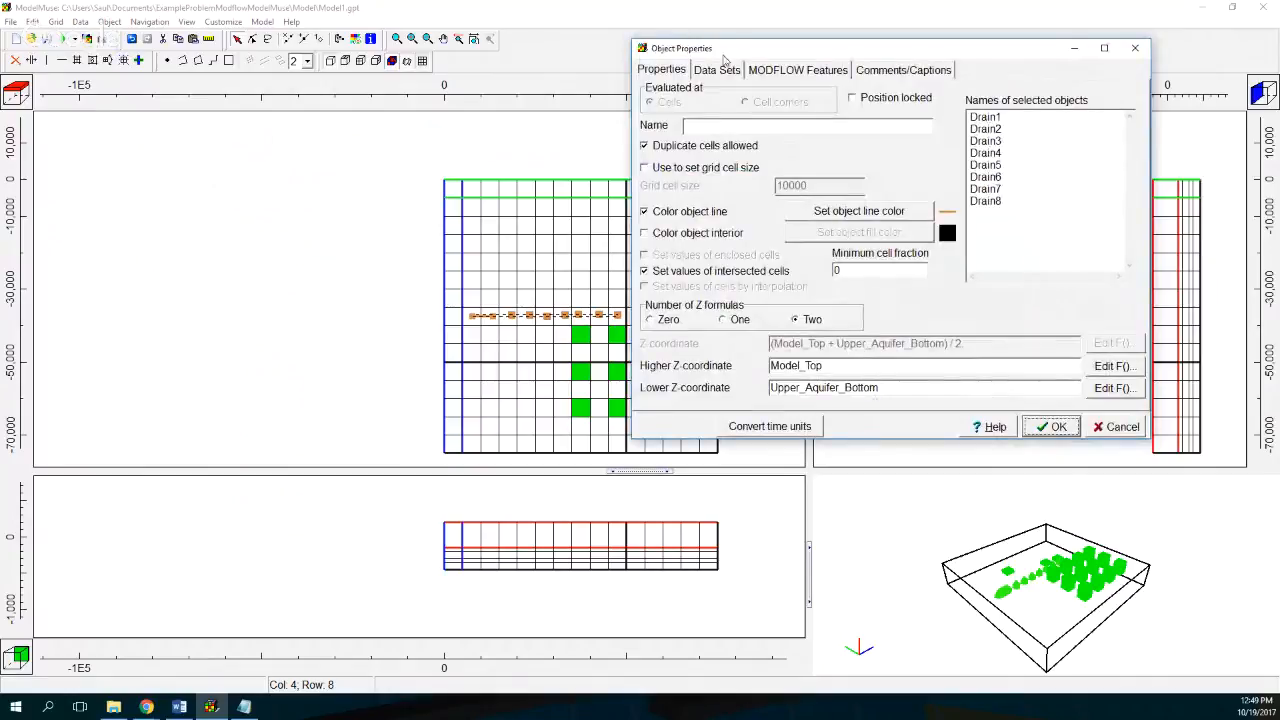
{"action": "left_click", "coordinate": [780, 70]}
{"action": "left_click", "coordinate": [706, 103]}
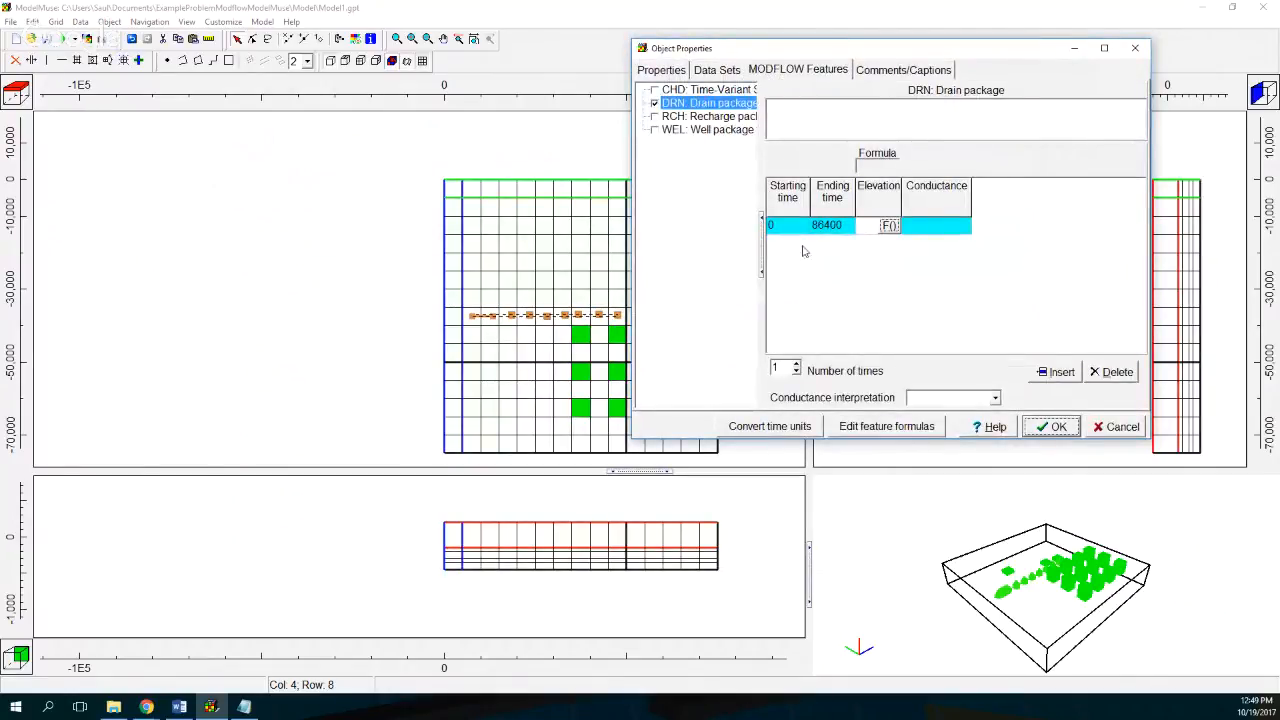
{"action": "left_click", "coordinate": [791, 225]}
{"action": "left_click", "coordinate": [821, 229]}
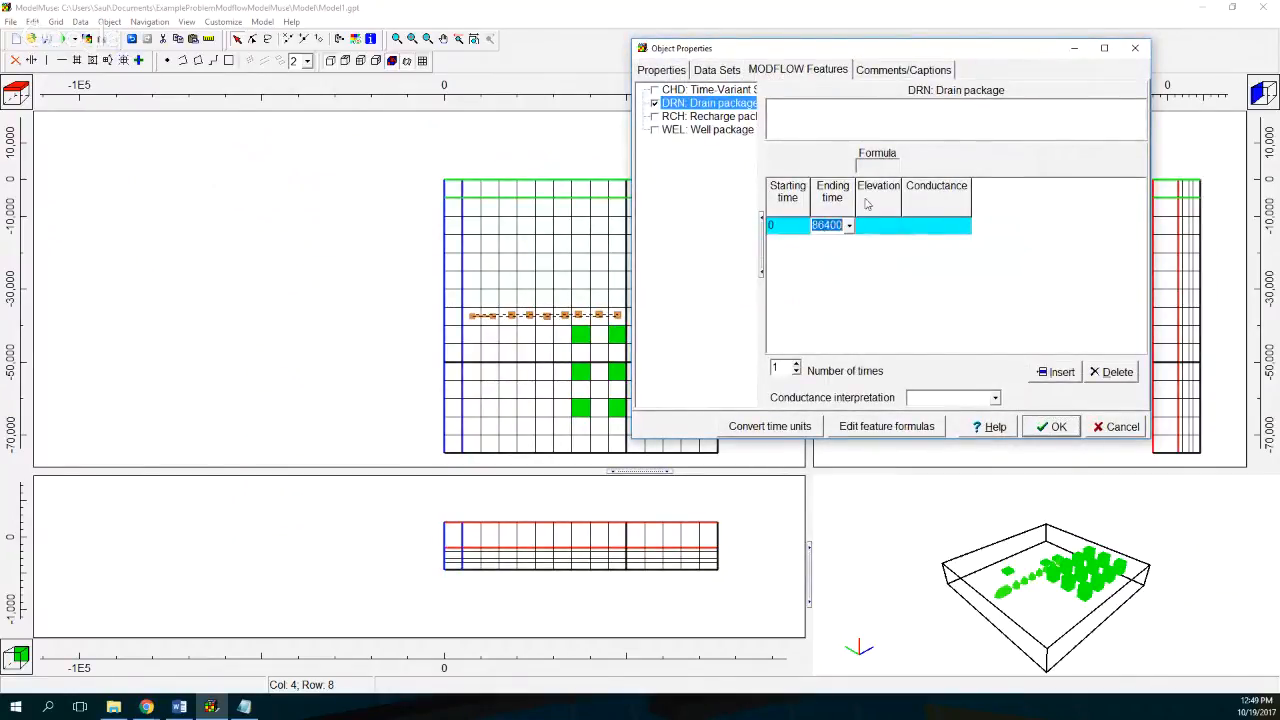
{"action": "left_click", "coordinate": [866, 199]}
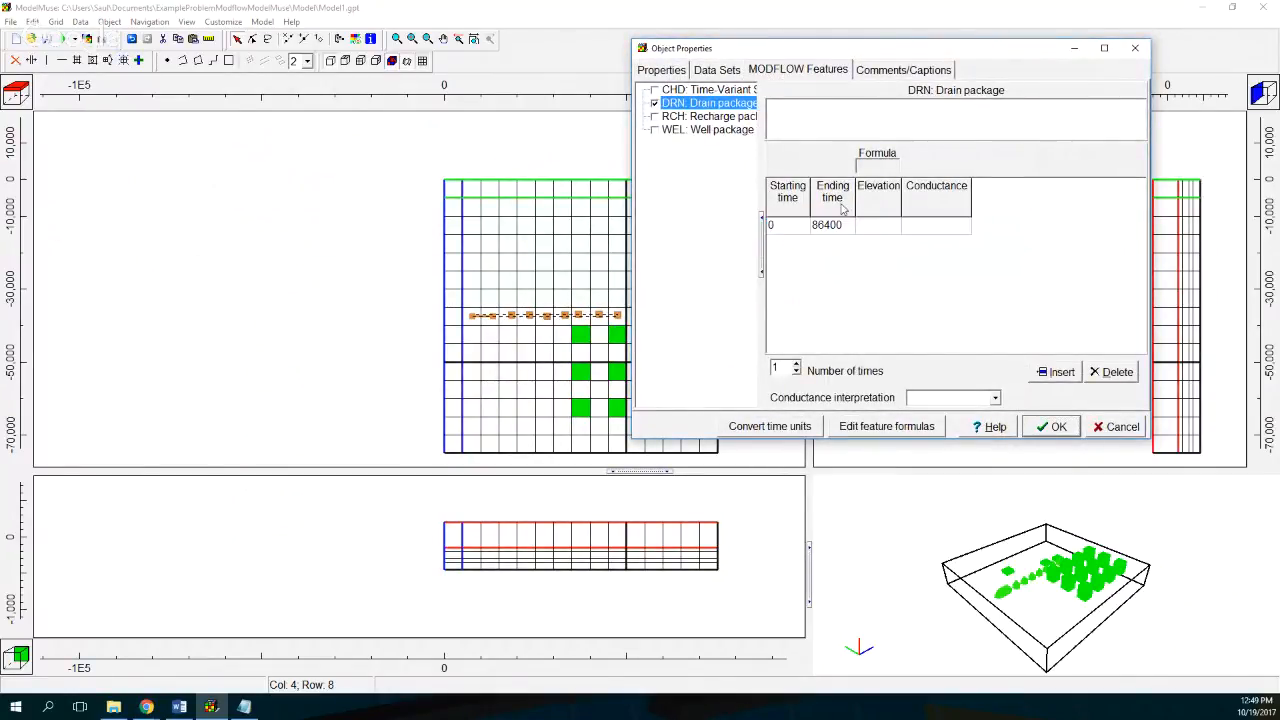
{"action": "left_click", "coordinate": [1137, 50]}
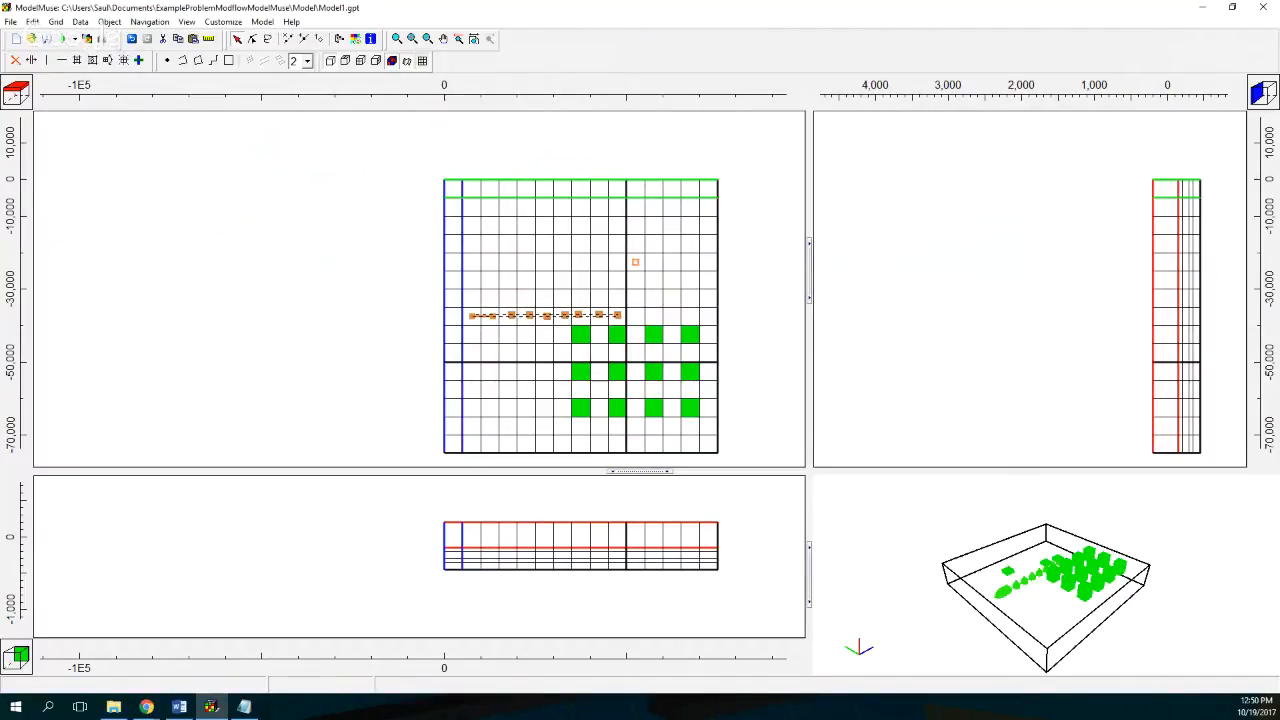
Save the model and choose the SIP: Strongly Implicit Procedure package as the MODFLOW solver
{"action": "key", "text": "alt+Tab"}
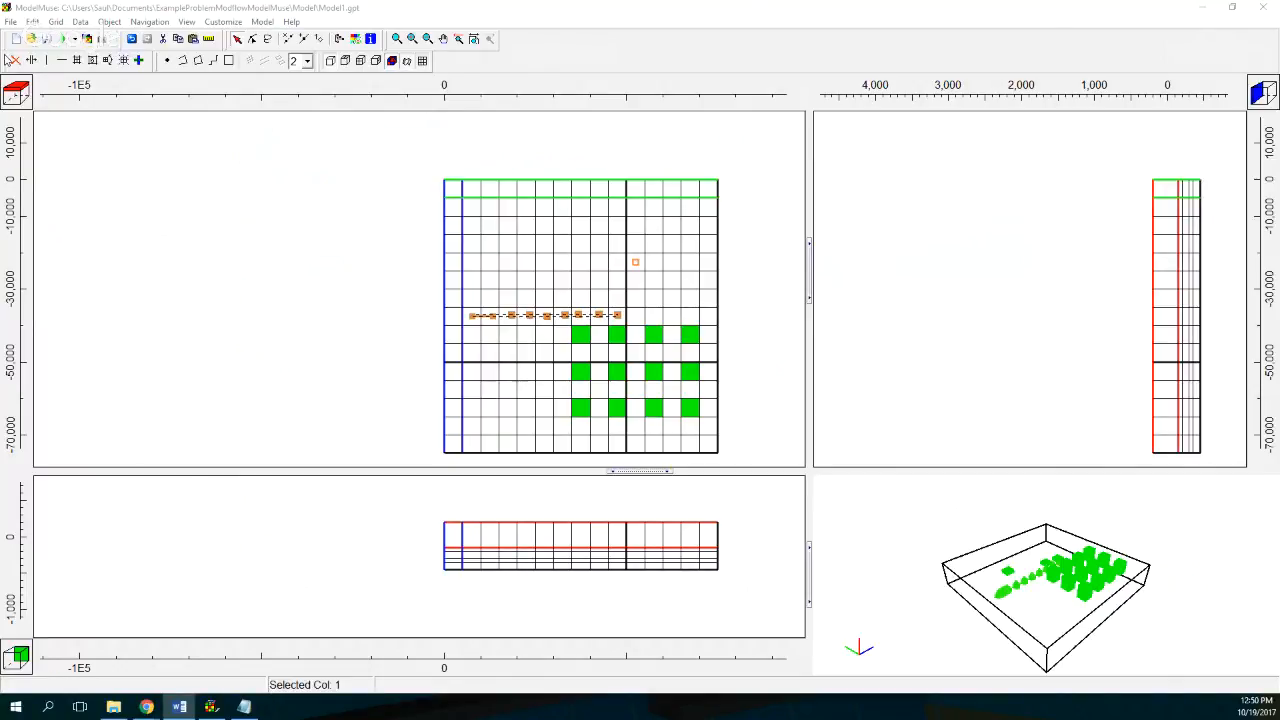
{"action": "left_click", "coordinate": [49, 38]}
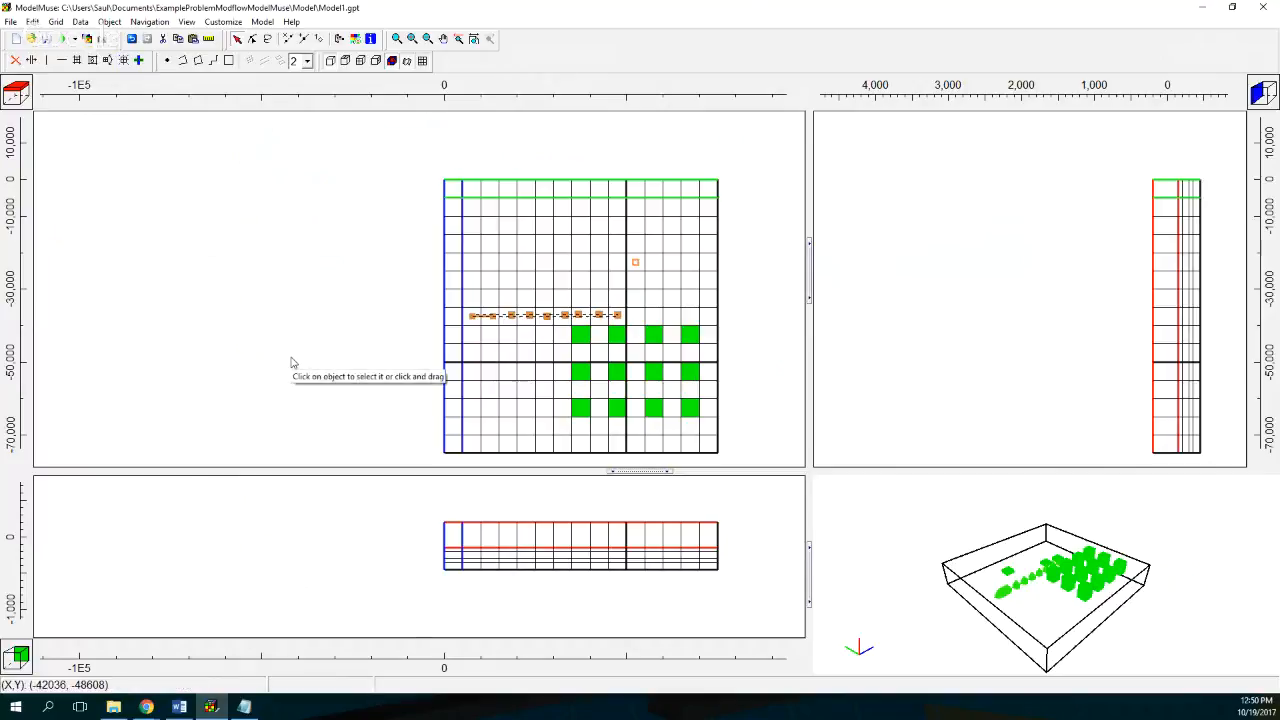
{"action": "left_click", "coordinate": [262, 21]}
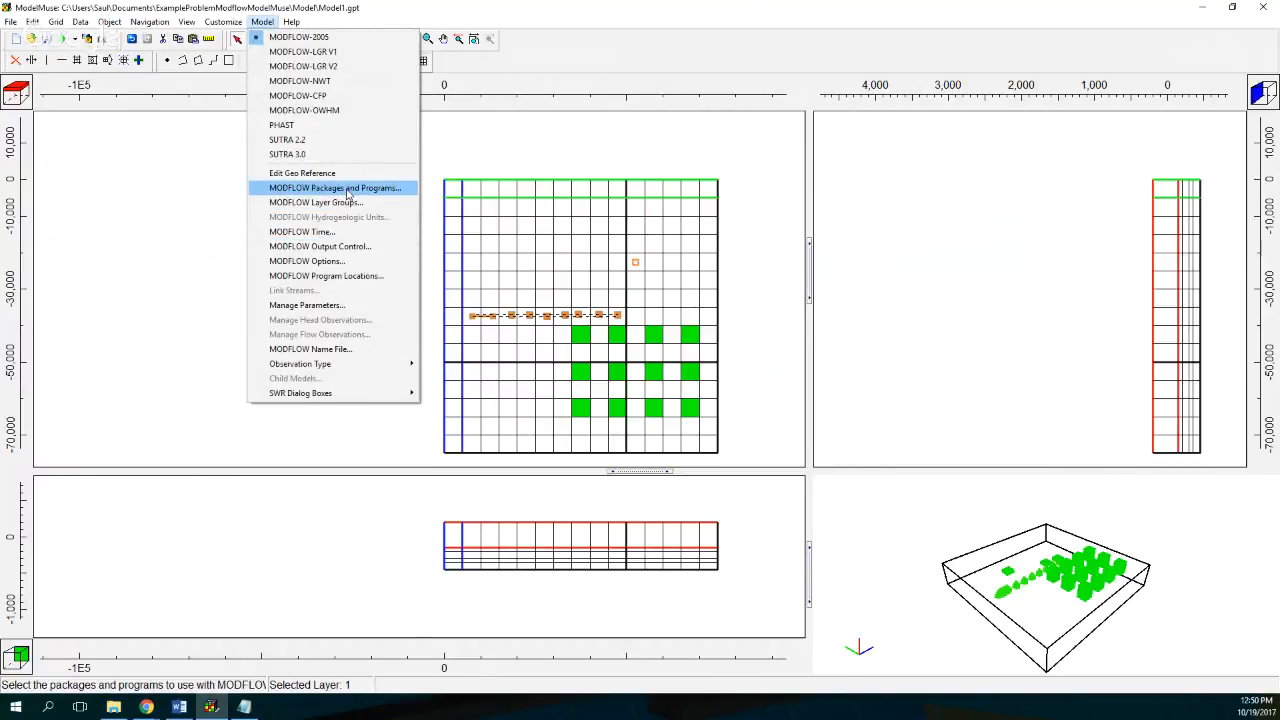
{"action": "left_click", "coordinate": [347, 189]}
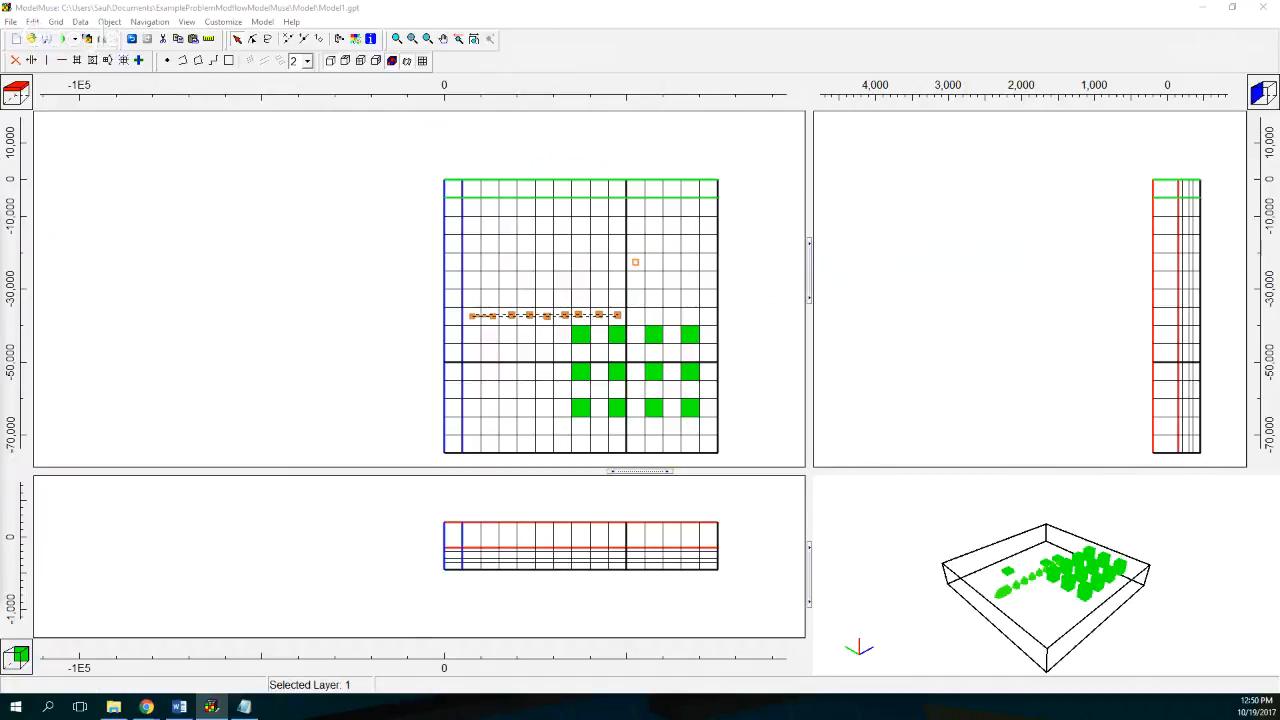
{"action": "left_click_drag", "start_coordinate": [733, 152], "coordinate": [784, 51]}
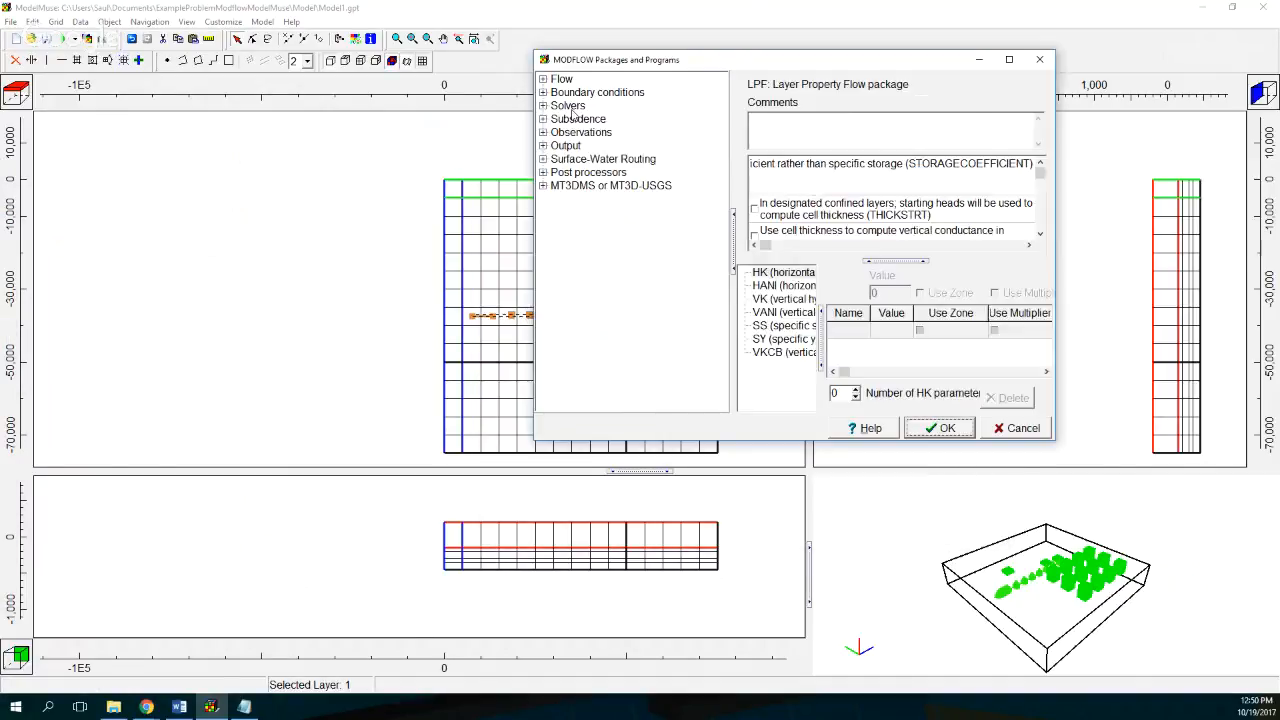
{"action": "left_click", "coordinate": [567, 105]}
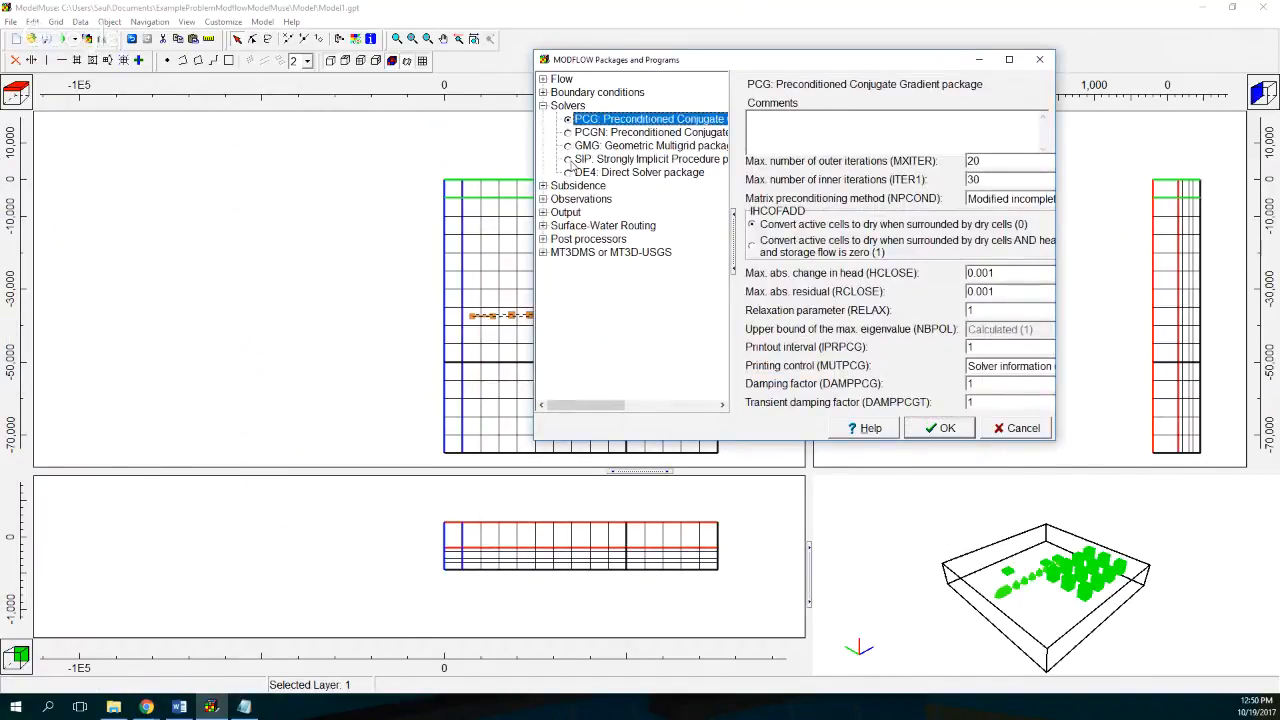
{"action": "left_click", "coordinate": [569, 160]}
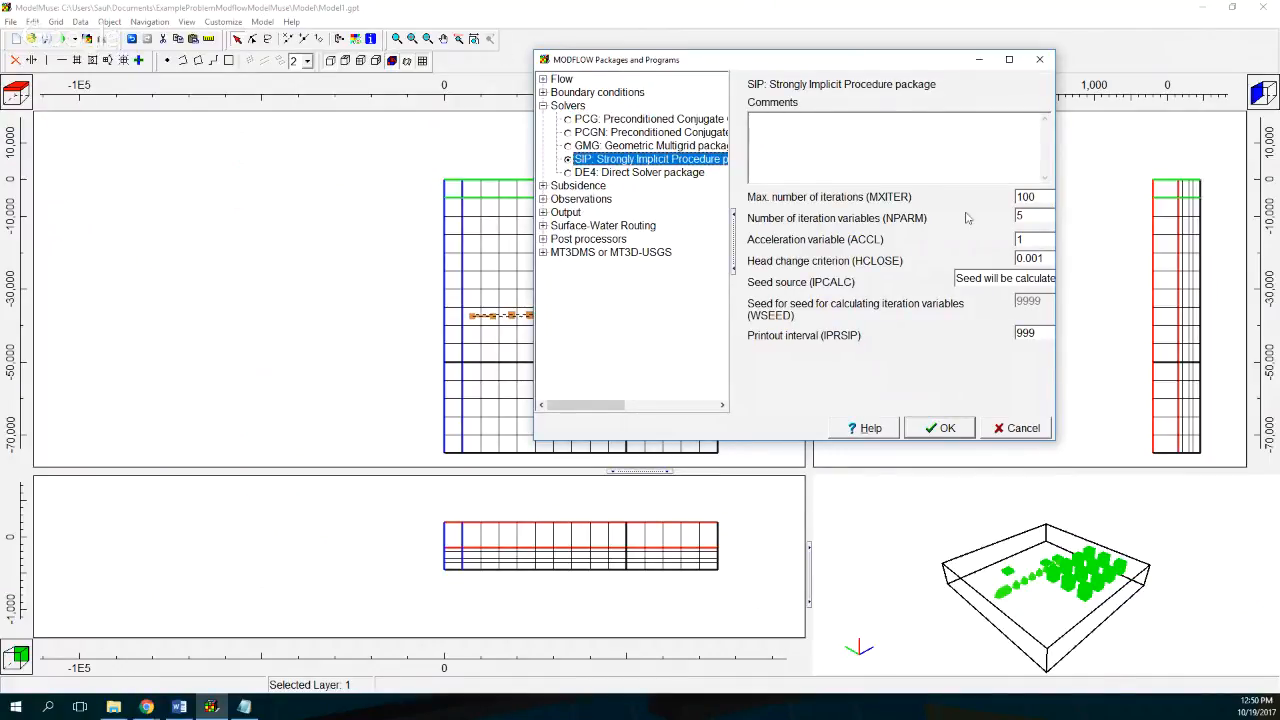
Set the SIP solver's maximum iterations (MXITER) to 50, use a user-entered seed of 0.001, and accept the package settings
{"action": "key", "text": "Tab"}
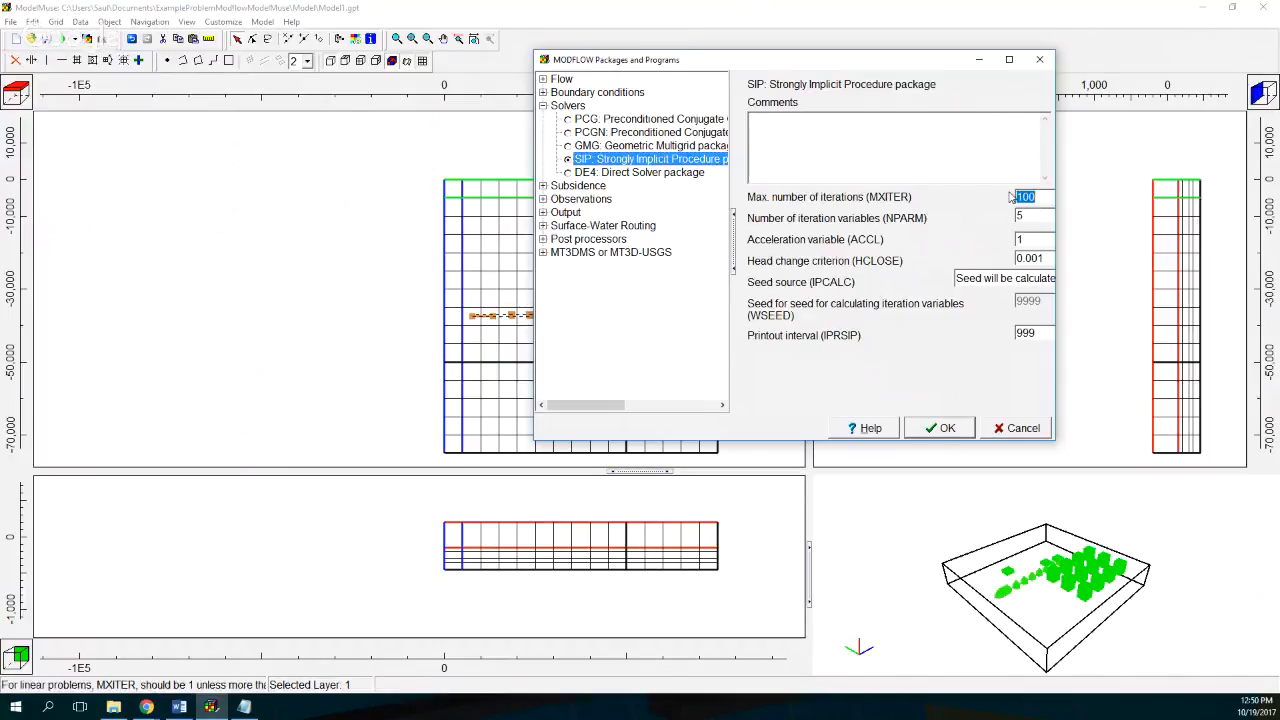
{"action": "type", "text": "50"}
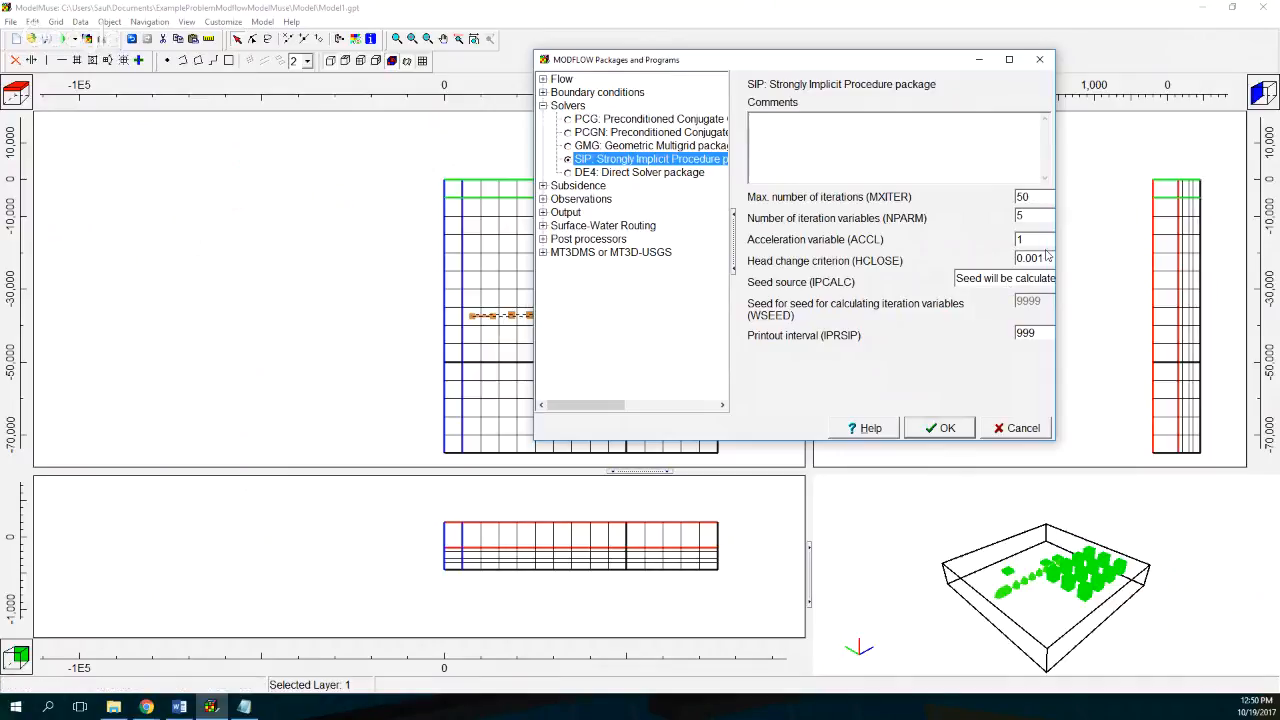
{"action": "left_click_drag", "start_coordinate": [1054, 250], "coordinate": [1277, 252]}
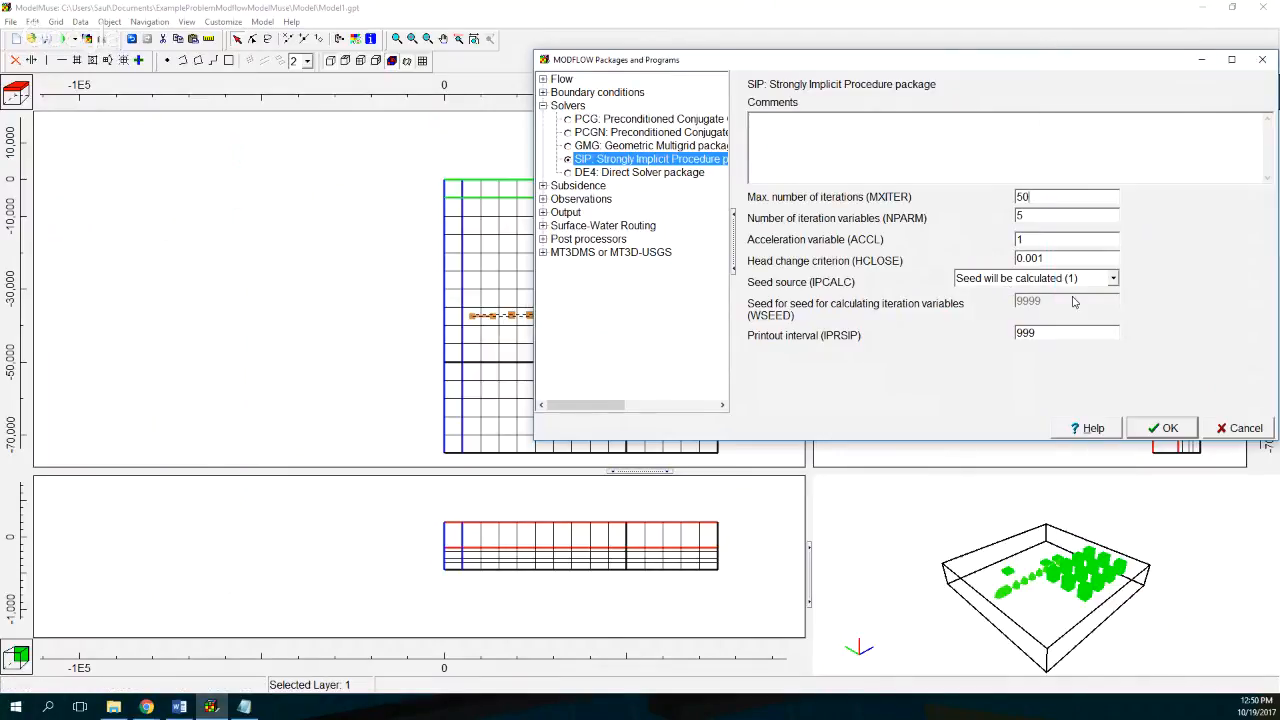
{"action": "left_click", "coordinate": [1113, 281]}
{"action": "left_click", "coordinate": [1066, 293]}
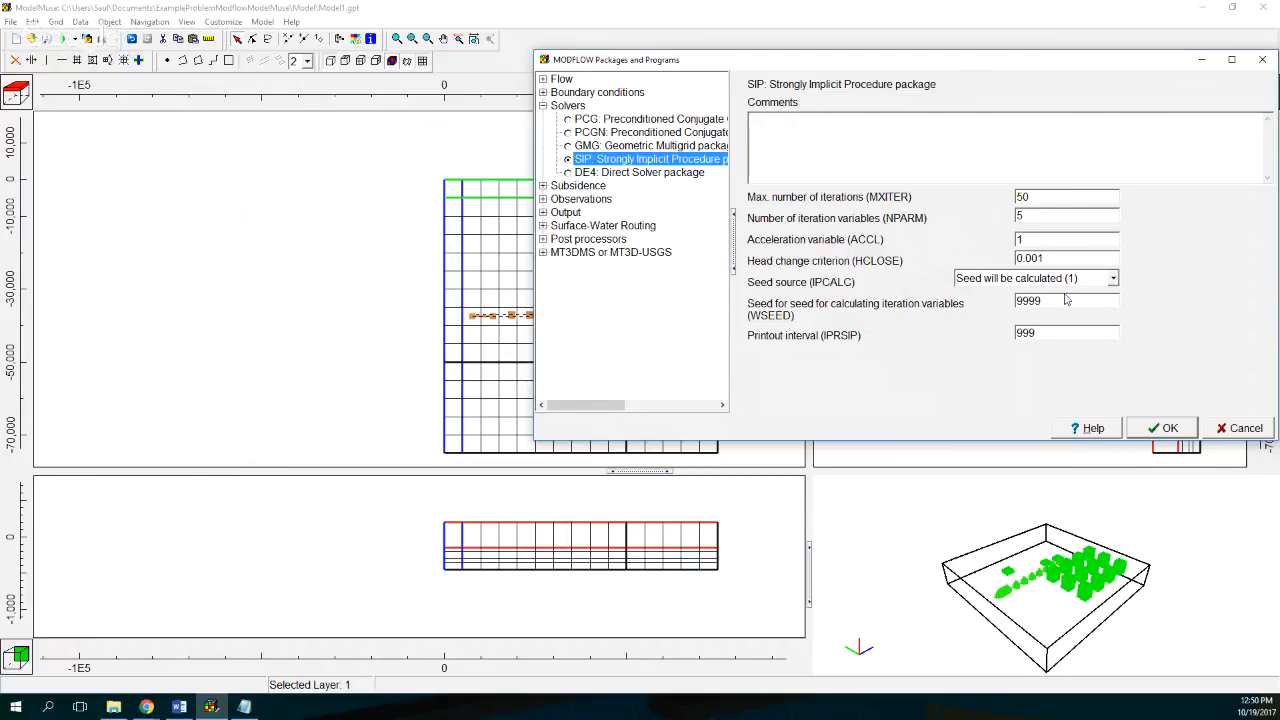
{"action": "double_click", "coordinate": [1031, 301]}
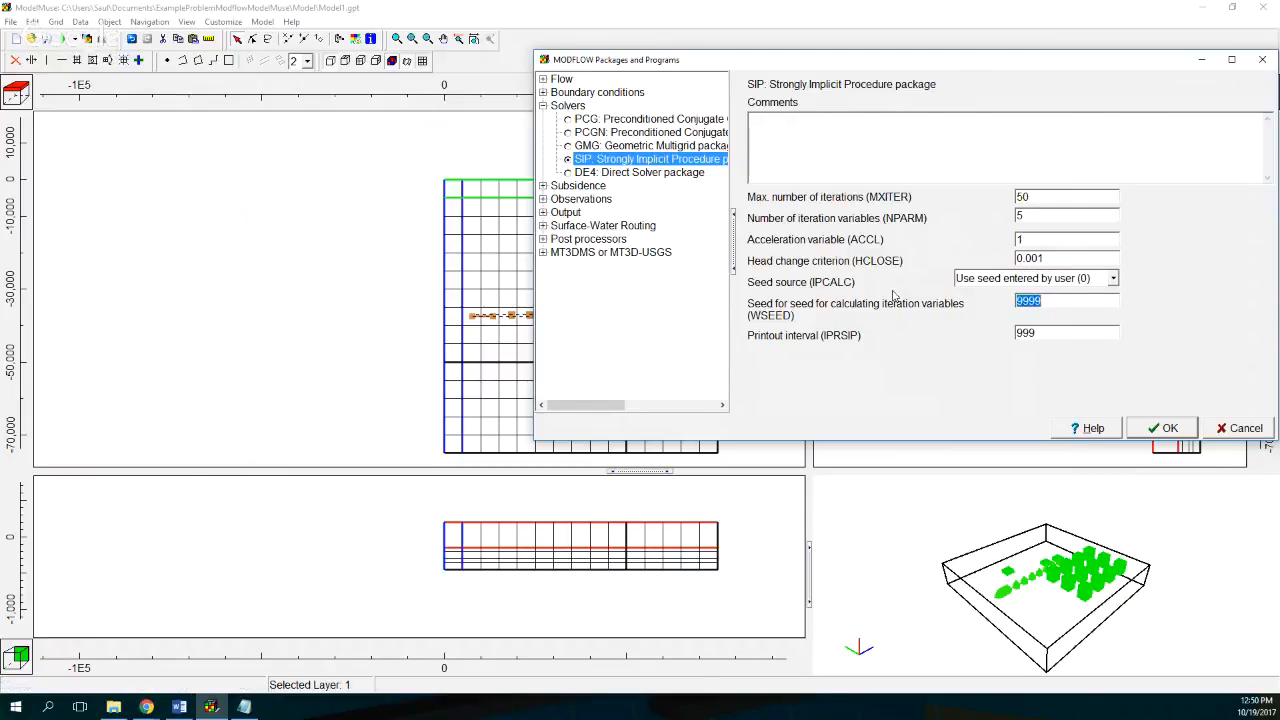
{"action": "type", "text": "0.001"}
{"action": "left_click", "coordinate": [1164, 428]}
Save the model and run MODFLOW-2005 with its input files saved as Model1, continuing with the installed MODFLOW version
{"action": "key", "text": "alt+Tab"}
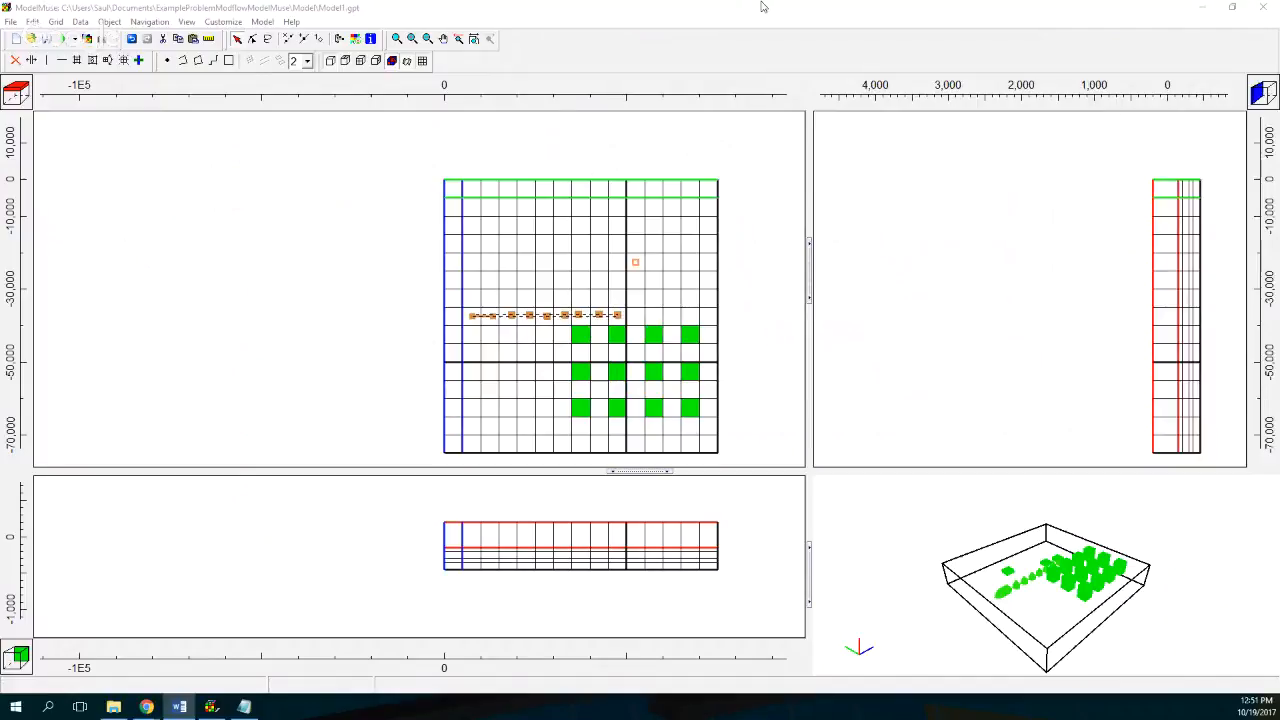
{"action": "left_click", "coordinate": [47, 41]}
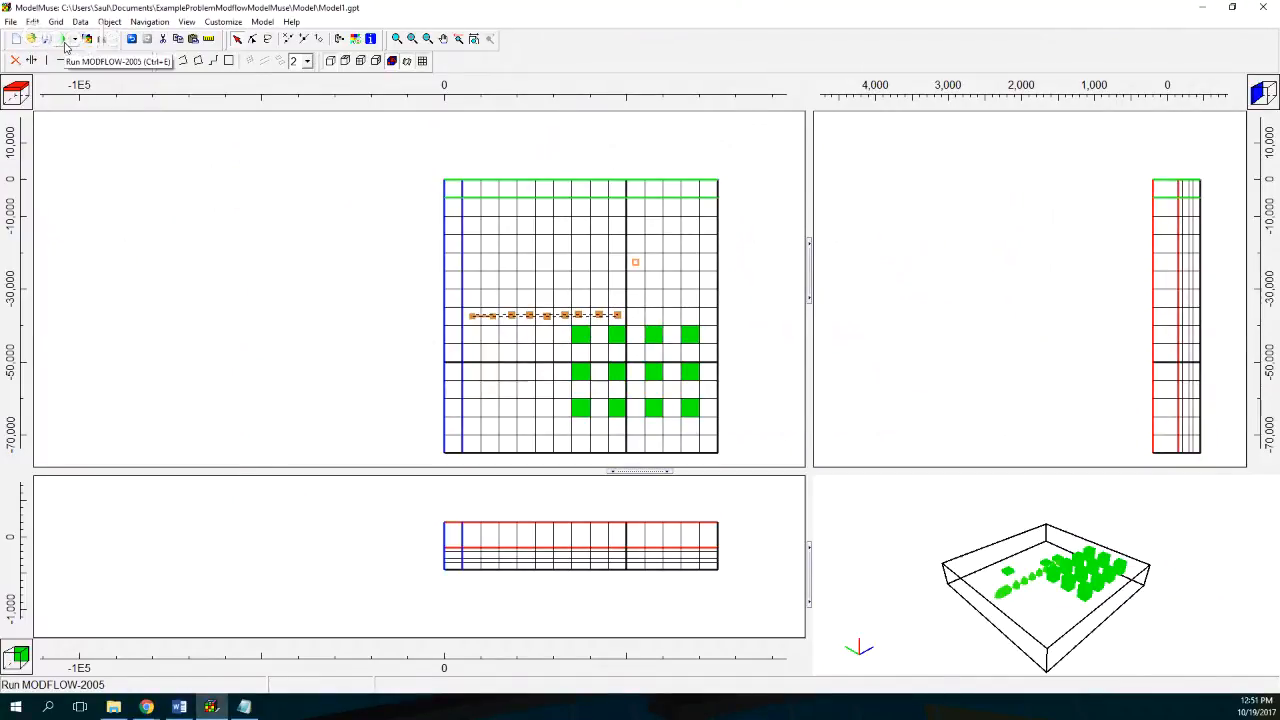
{"action": "left_click", "coordinate": [64, 43]}
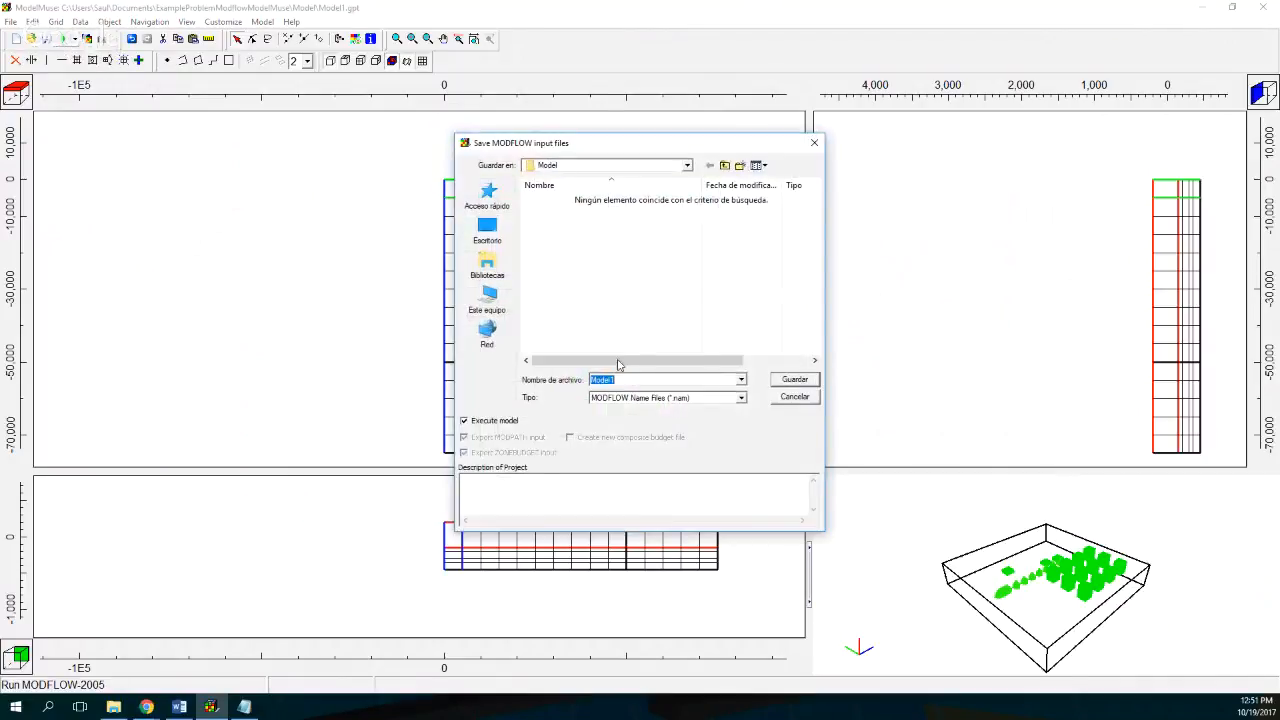
{"action": "left_click", "coordinate": [789, 384]}
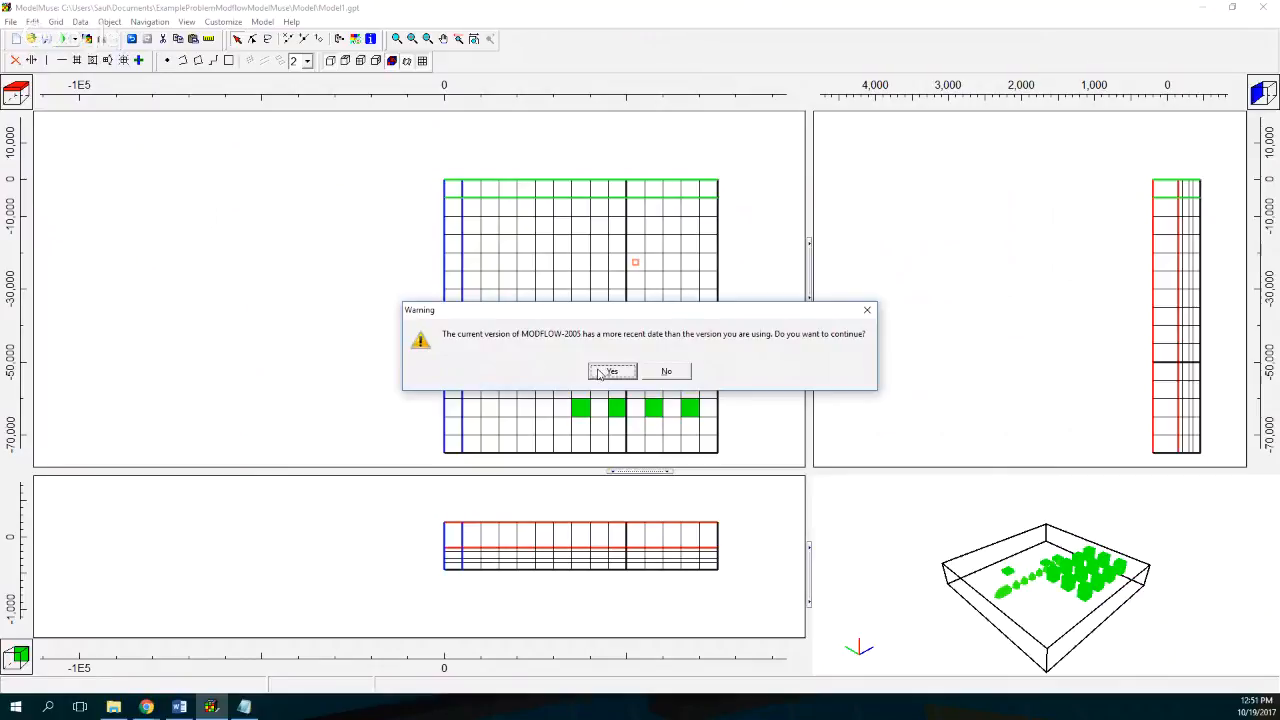
{"action": "left_click", "coordinate": [611, 371]}
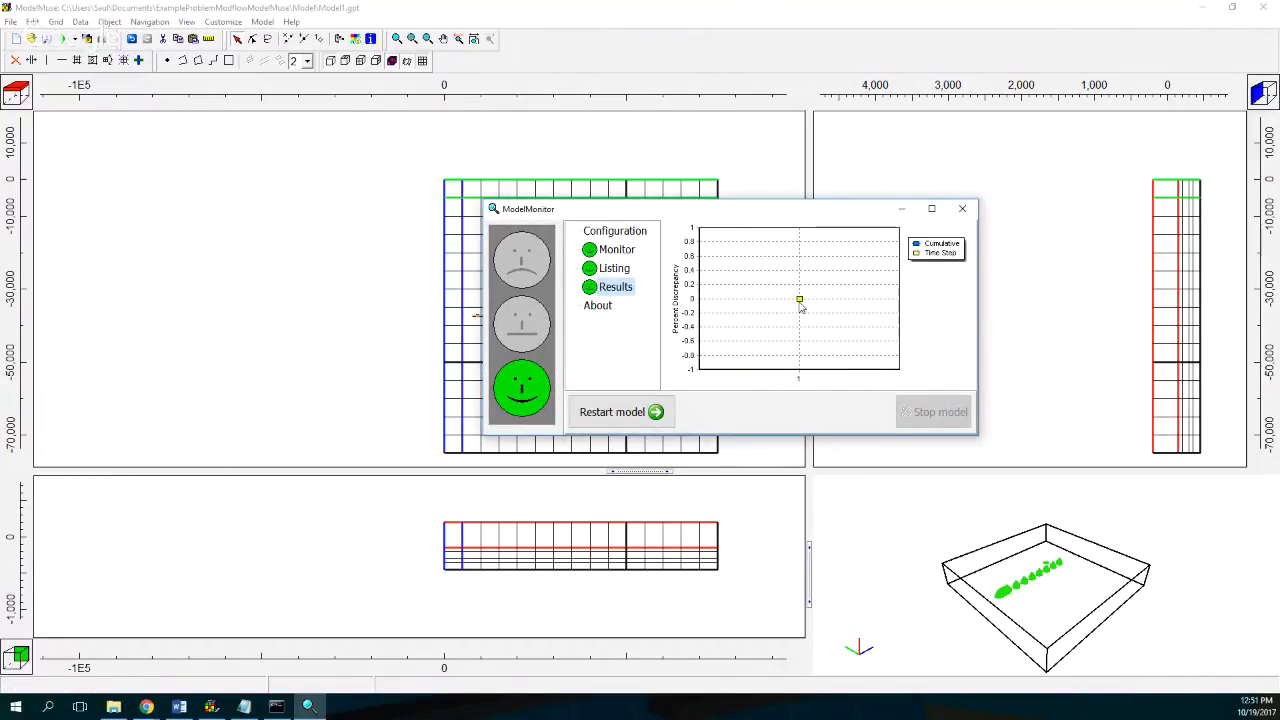
Review the Monitor, Listing and Results pages of ModelMonitor, and close it
{"action": "left_click", "coordinate": [628, 251]}
{"action": "left_click", "coordinate": [623, 272]}
{"action": "left_click", "coordinate": [614, 288]}
{"action": "left_click", "coordinate": [963, 211]}
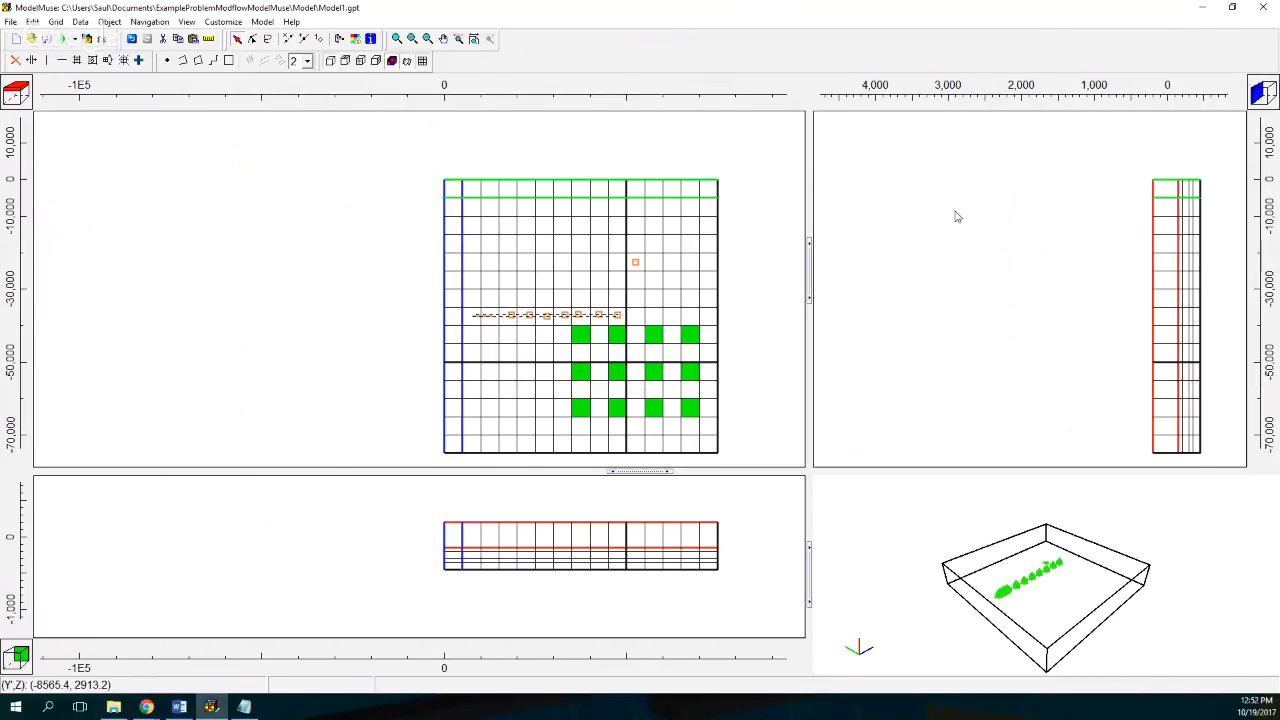
Bring up the Drenes text file in Notepad and close it
{"action": "left_click", "coordinate": [243, 708]}
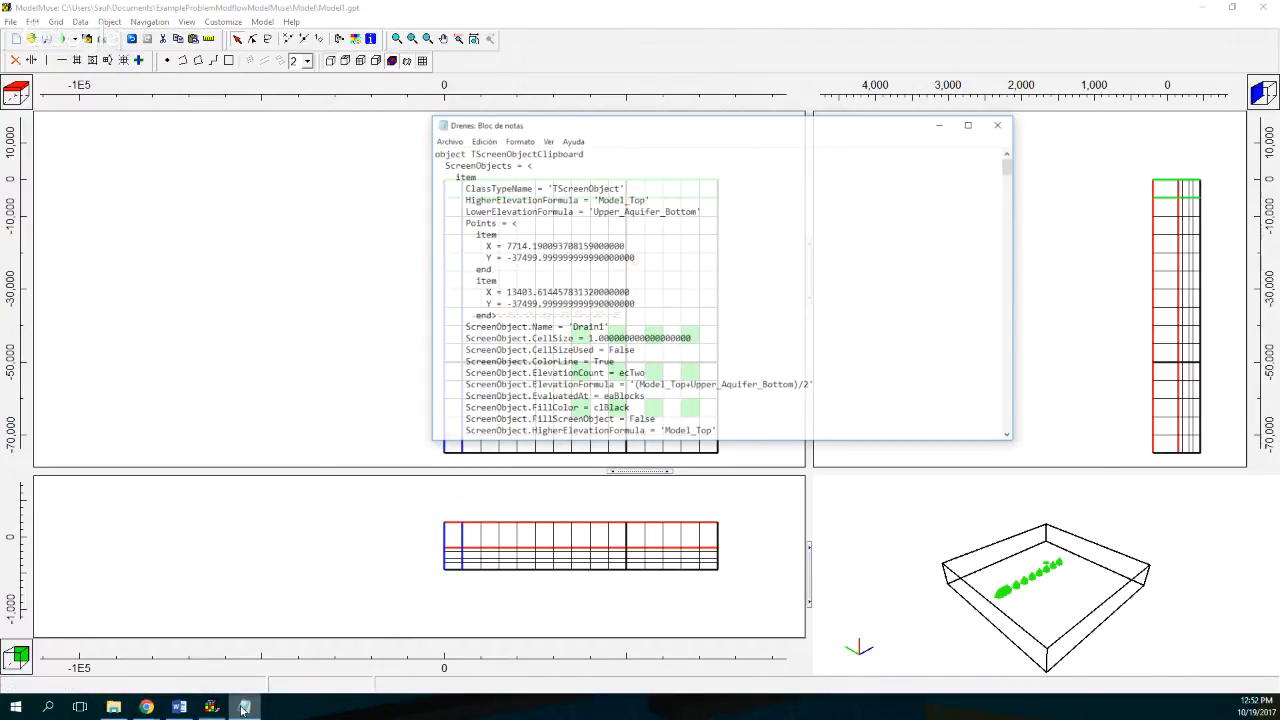
{"action": "left_click", "coordinate": [1029, 98]}
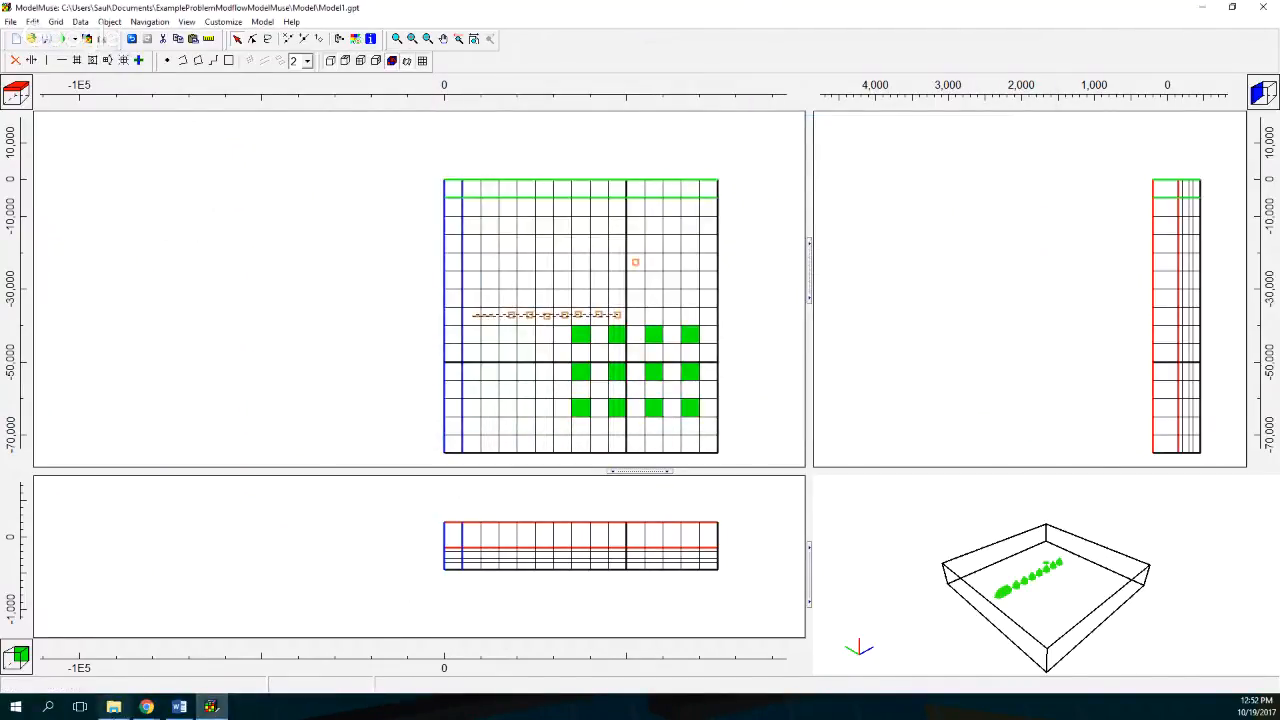
{"action": "mouse_move", "coordinate": [113, 707]}
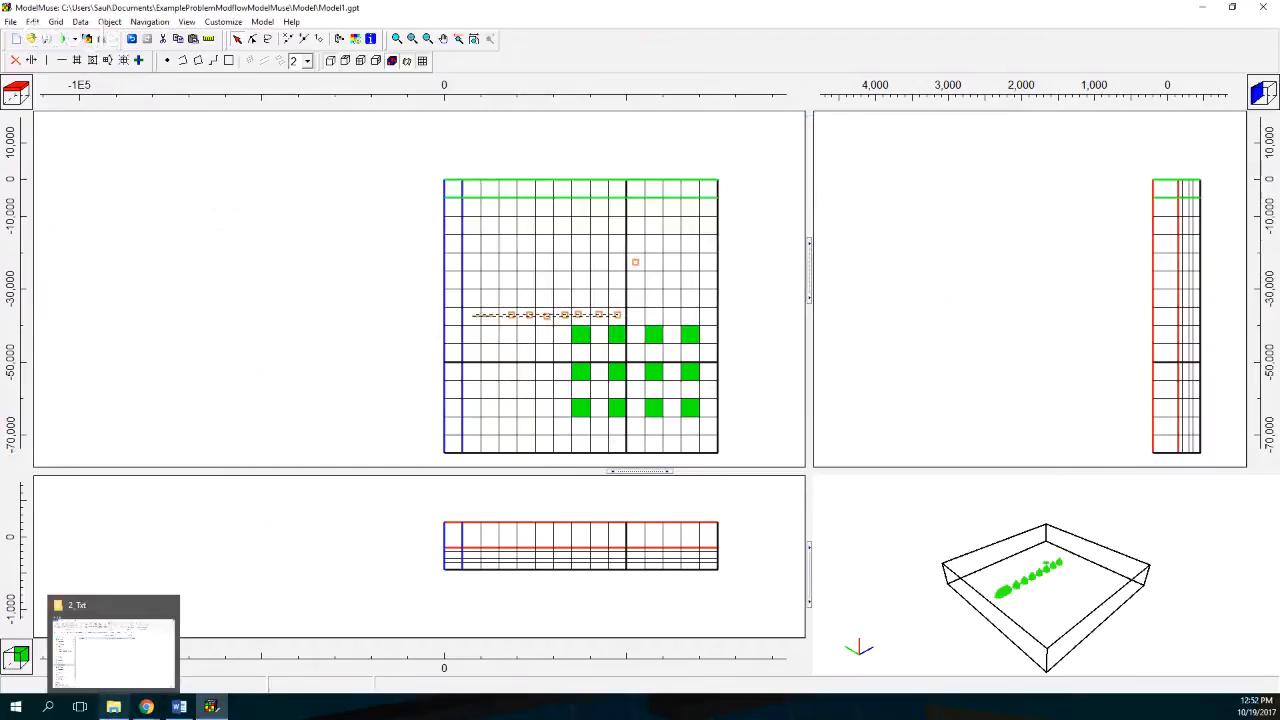
Run MODFLOW-2005 again, replacing the existing Model1.nam file, and close ModelMonitor to reach the Model1.lst listing
{"action": "left_click", "coordinate": [62, 38]}
{"action": "left_click", "coordinate": [796, 380]}
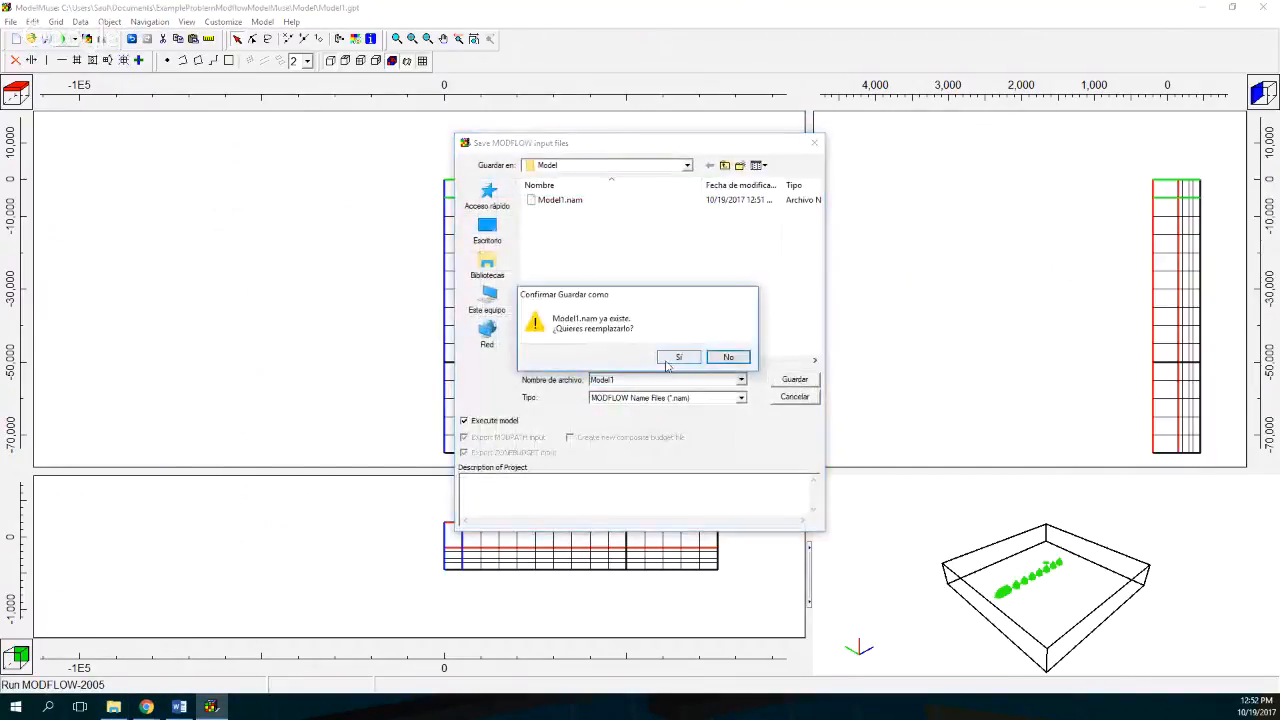
{"action": "left_click", "coordinate": [673, 365]}
{"action": "left_click", "coordinate": [612, 371]}
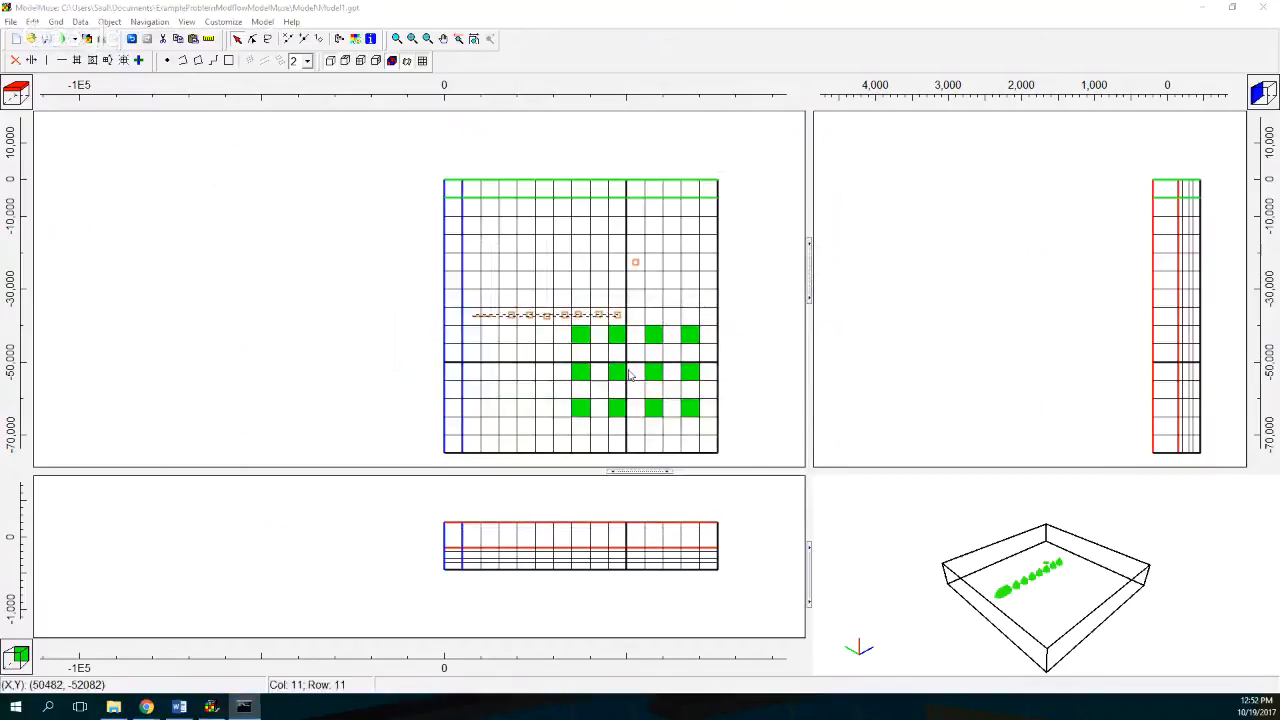
{"action": "left_click_drag", "start_coordinate": [60, 270], "coordinate": [634, 166]}
{"action": "left_click", "coordinate": [864, 163]}
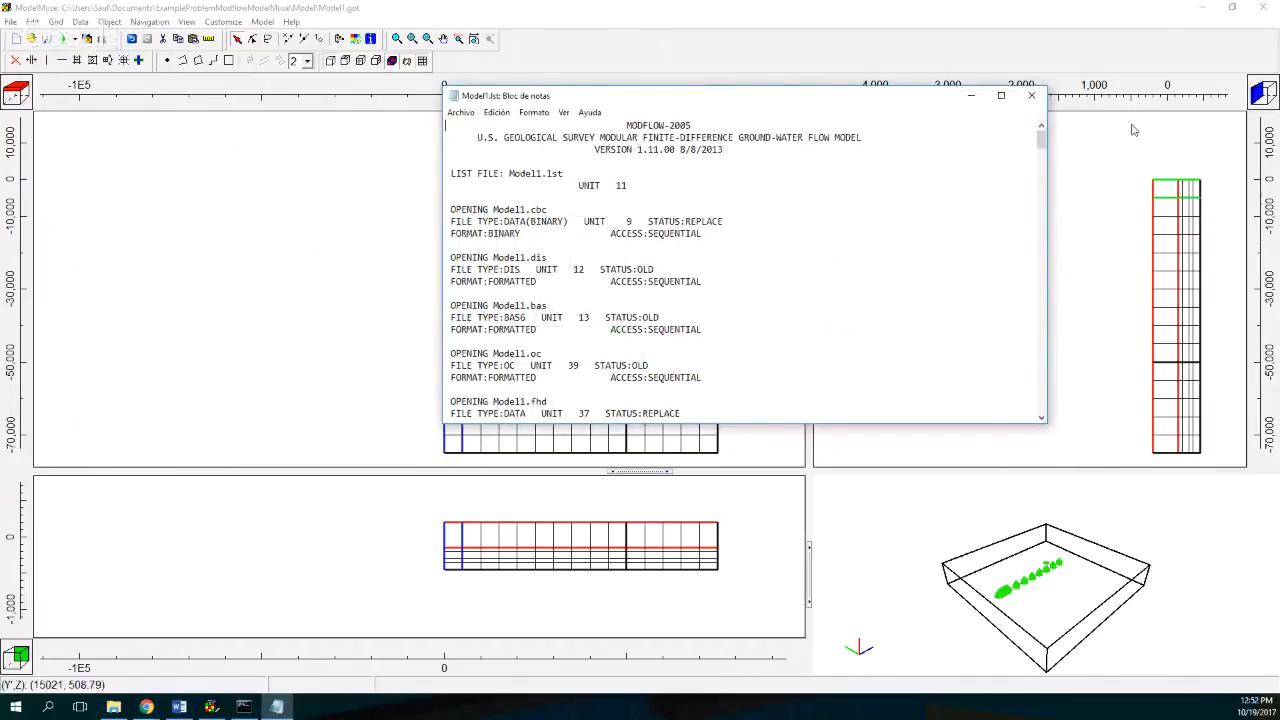
Find the volumetric budget for the entire model near the end of Model1.lst and enlarge the window to show it
{"action": "left_click_drag", "start_coordinate": [1045, 146], "coordinate": [1025, 424]}
{"action": "scroll", "coordinate": [891, 382], "scroll_direction": "down", "scroll_amount": 3}
{"action": "scroll", "coordinate": [880, 331], "scroll_direction": "up", "scroll_amount": 7}
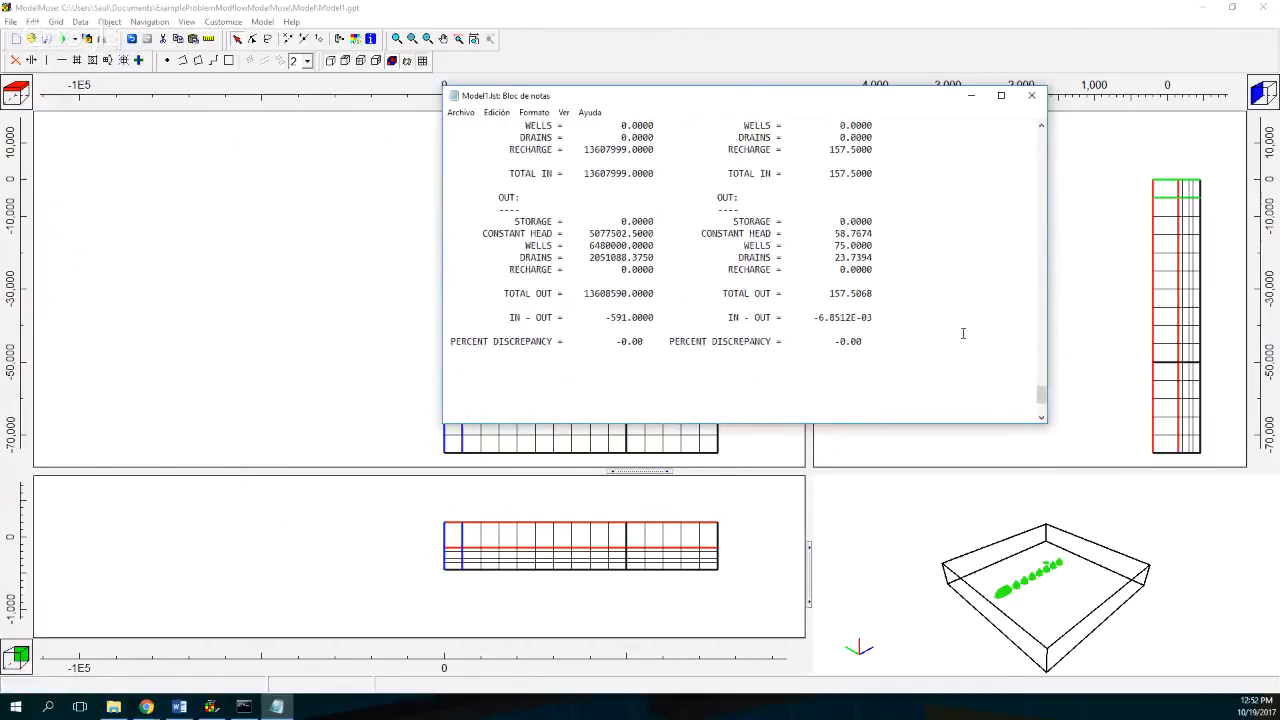
{"action": "scroll", "coordinate": [963, 333], "scroll_direction": "up", "scroll_amount": 2}
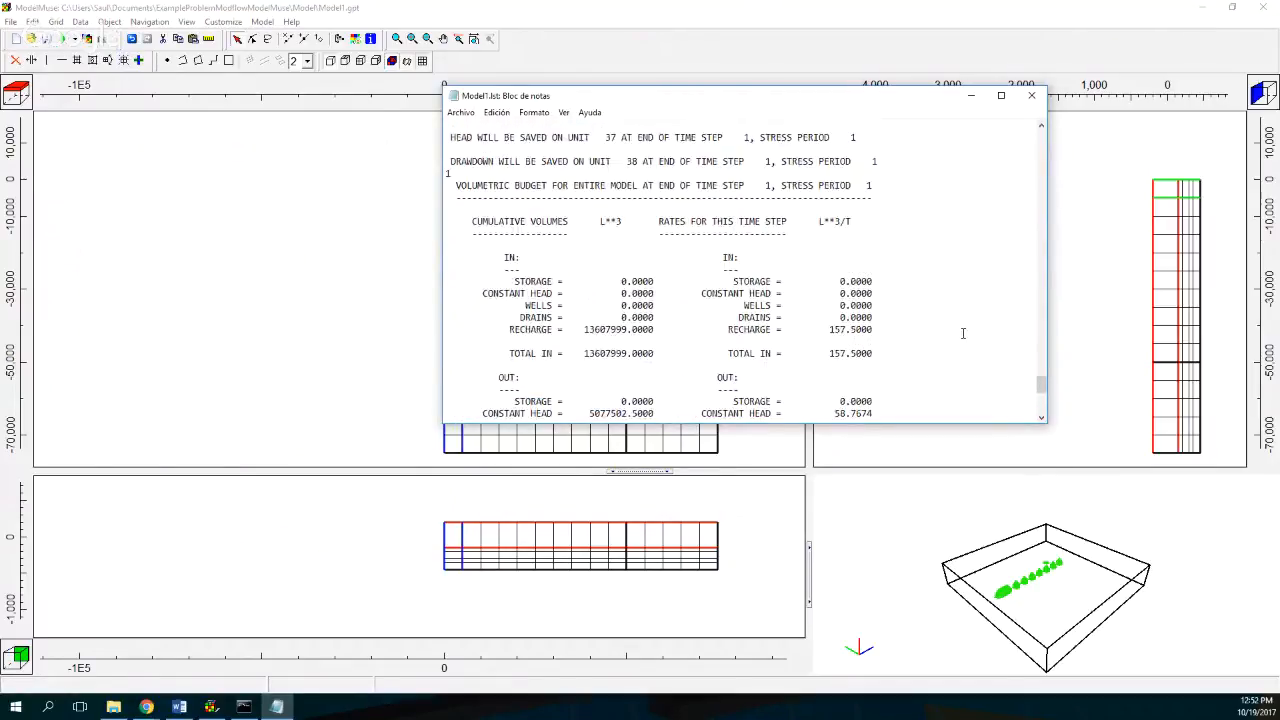
{"action": "left_click_drag", "start_coordinate": [730, 423], "coordinate": [731, 641]}
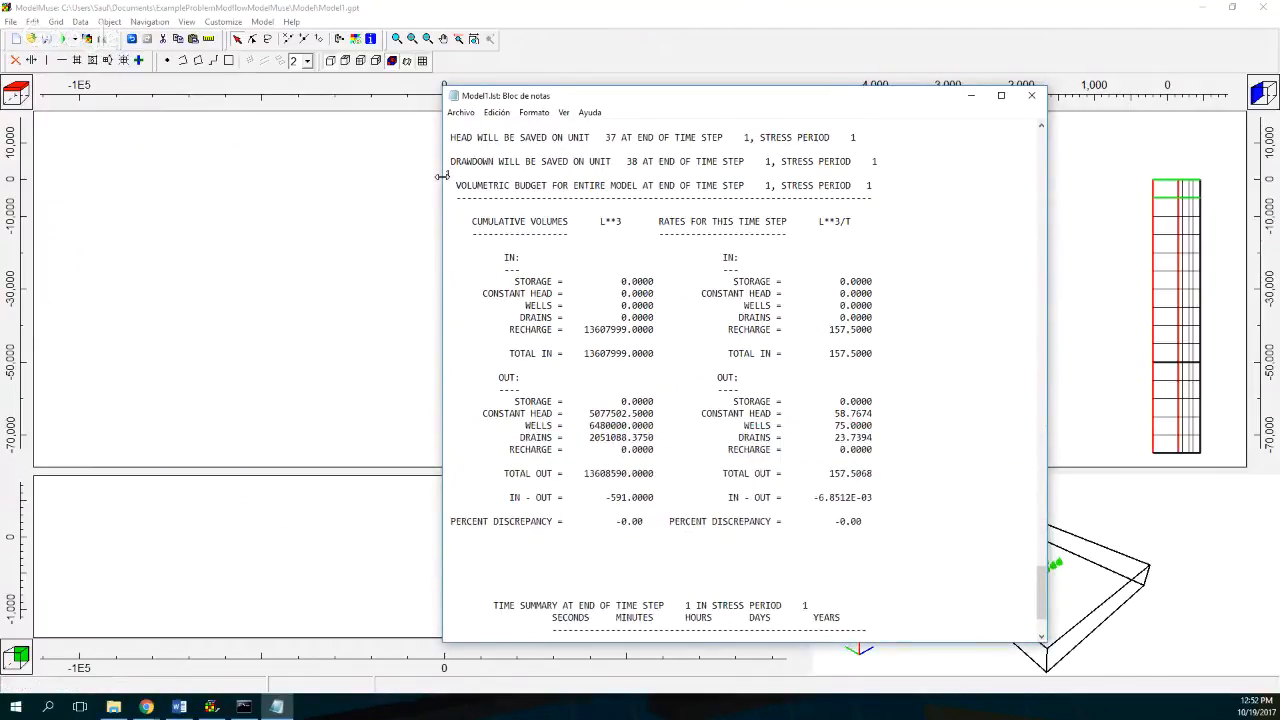
{"action": "mouse_move", "coordinate": [442, 176]}
{"action": "left_mouse_down"}
{"action": "mouse_move", "coordinate": [247, 168]}
{"action": "mouse_move", "coordinate": [684, 186]}
{"action": "mouse_move", "coordinate": [393, 185]}
{"action": "mouse_move", "coordinate": [420, 185]}
{"action": "left_mouse_up"}
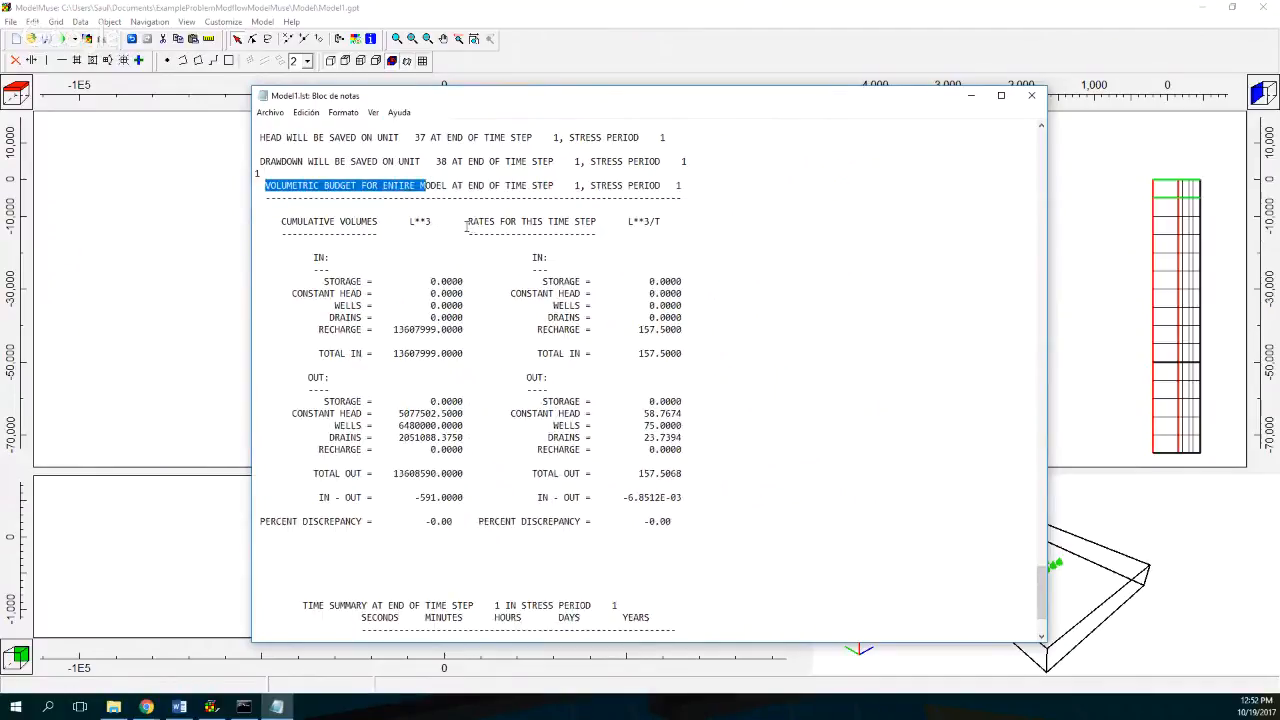
Examine the budget's time-step rates for recharge, constant head, wells and drains, along with the percent discrepancy
{"action": "left_click_drag", "start_coordinate": [468, 221], "coordinate": [583, 224]}
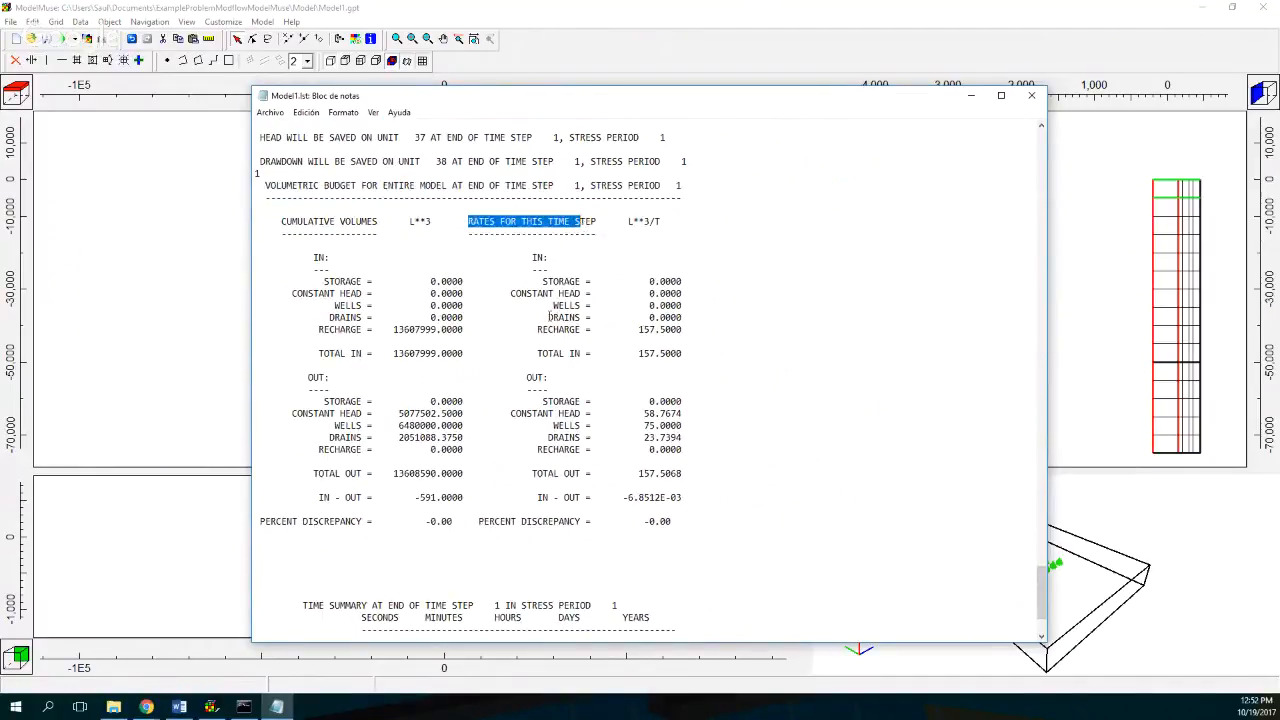
{"action": "left_click_drag", "start_coordinate": [550, 316], "coordinate": [693, 334]}
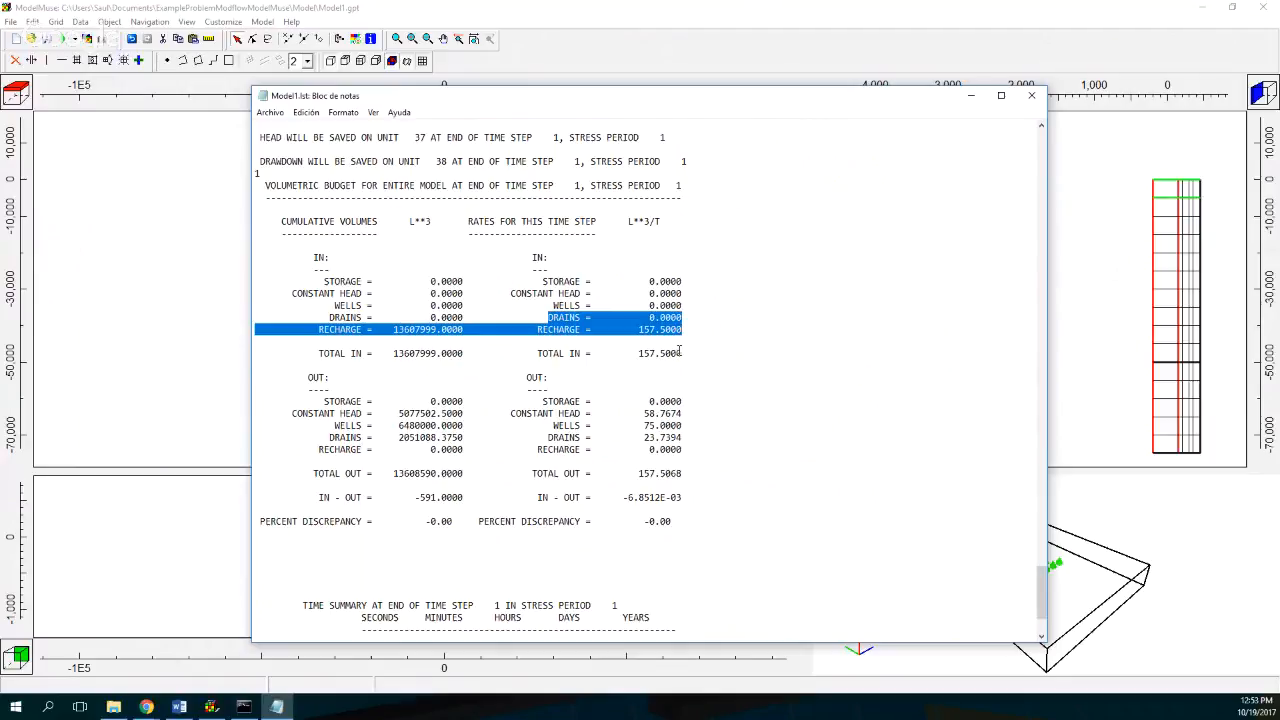
{"action": "left_click_drag", "start_coordinate": [537, 329], "coordinate": [697, 330]}
{"action": "left_click_drag", "start_coordinate": [511, 413], "coordinate": [685, 413]}
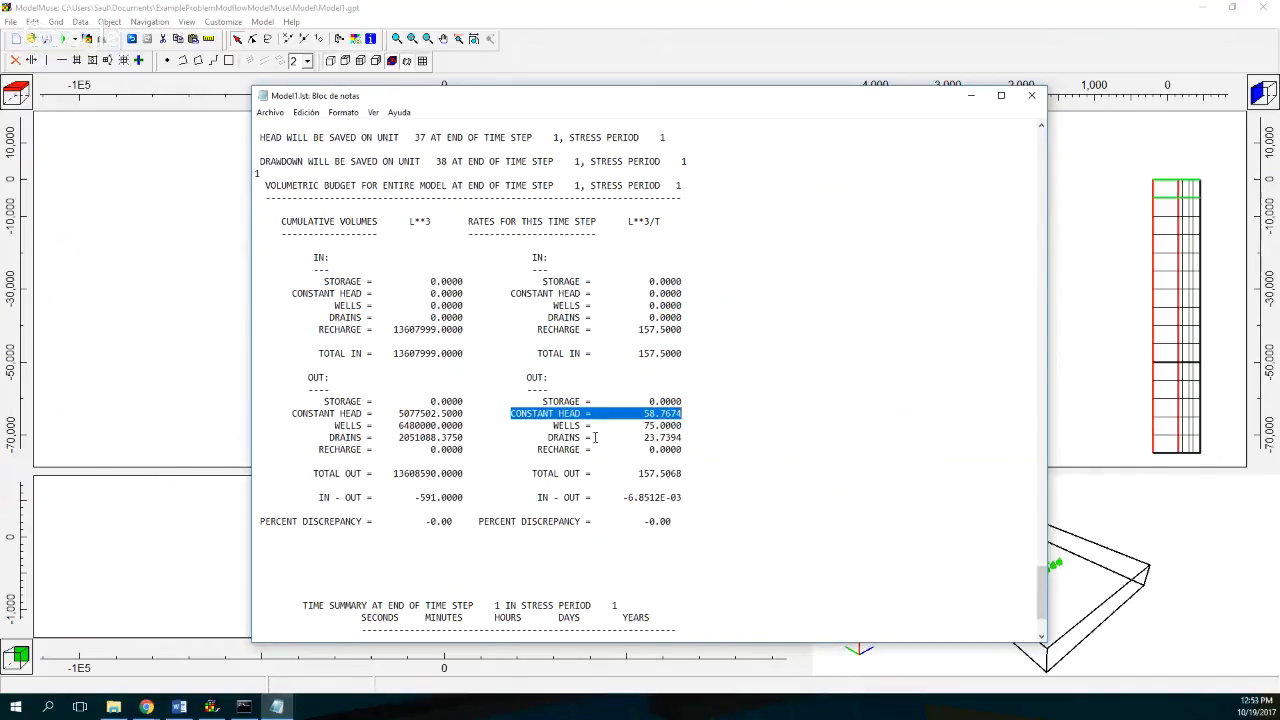
{"action": "left_click_drag", "start_coordinate": [553, 425], "coordinate": [682, 425]}
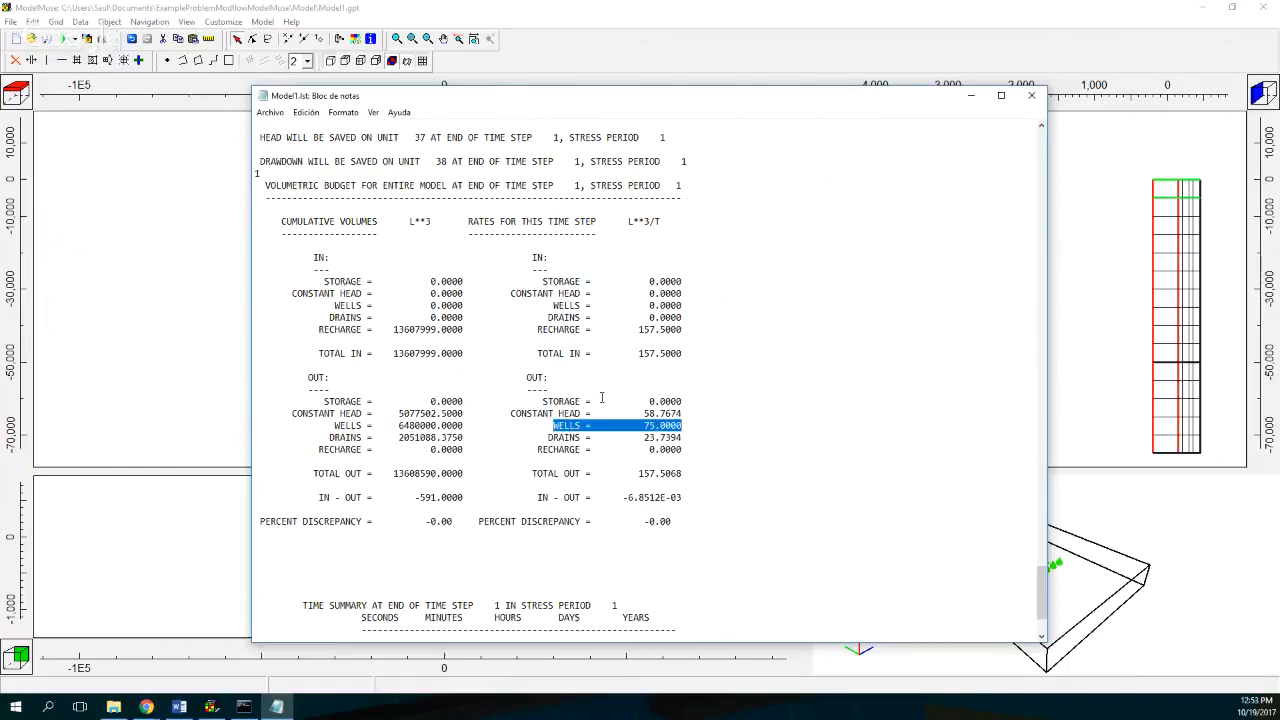
{"action": "double_click", "coordinate": [660, 425]}
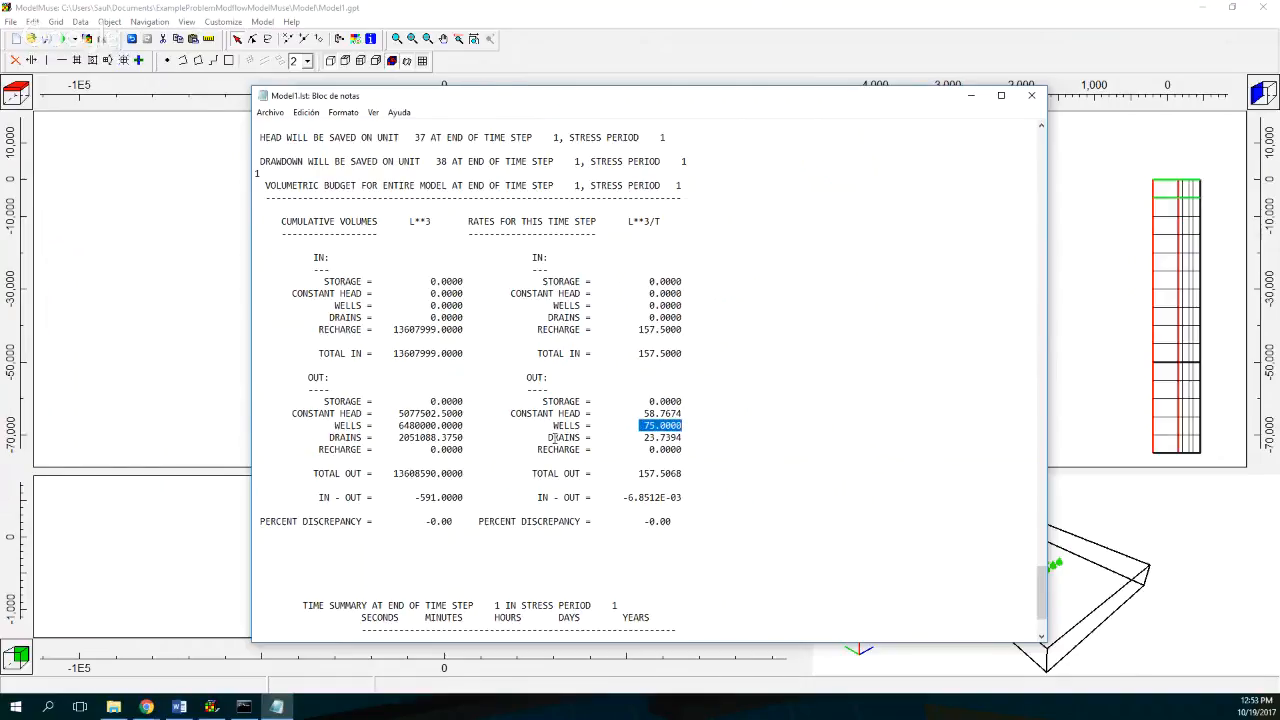
{"action": "left_click_drag", "start_coordinate": [549, 437], "coordinate": [705, 443]}
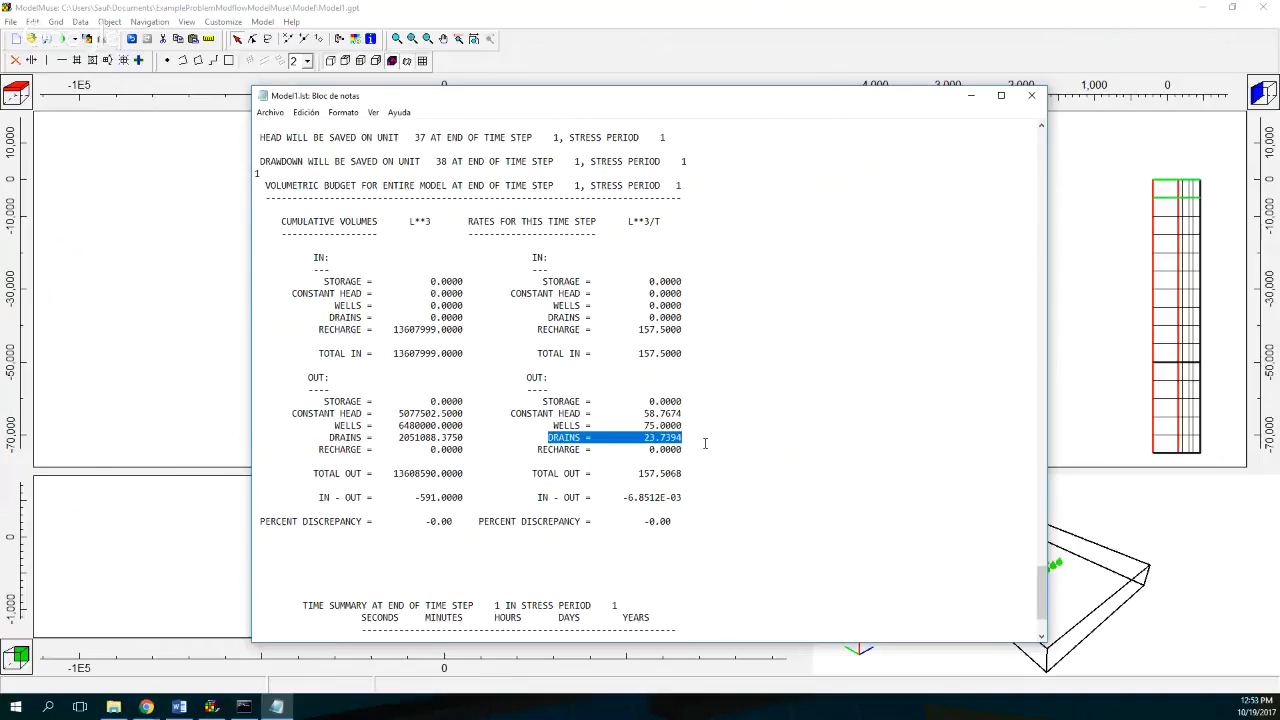
{"action": "left_click_drag", "start_coordinate": [621, 524], "coordinate": [708, 524]}
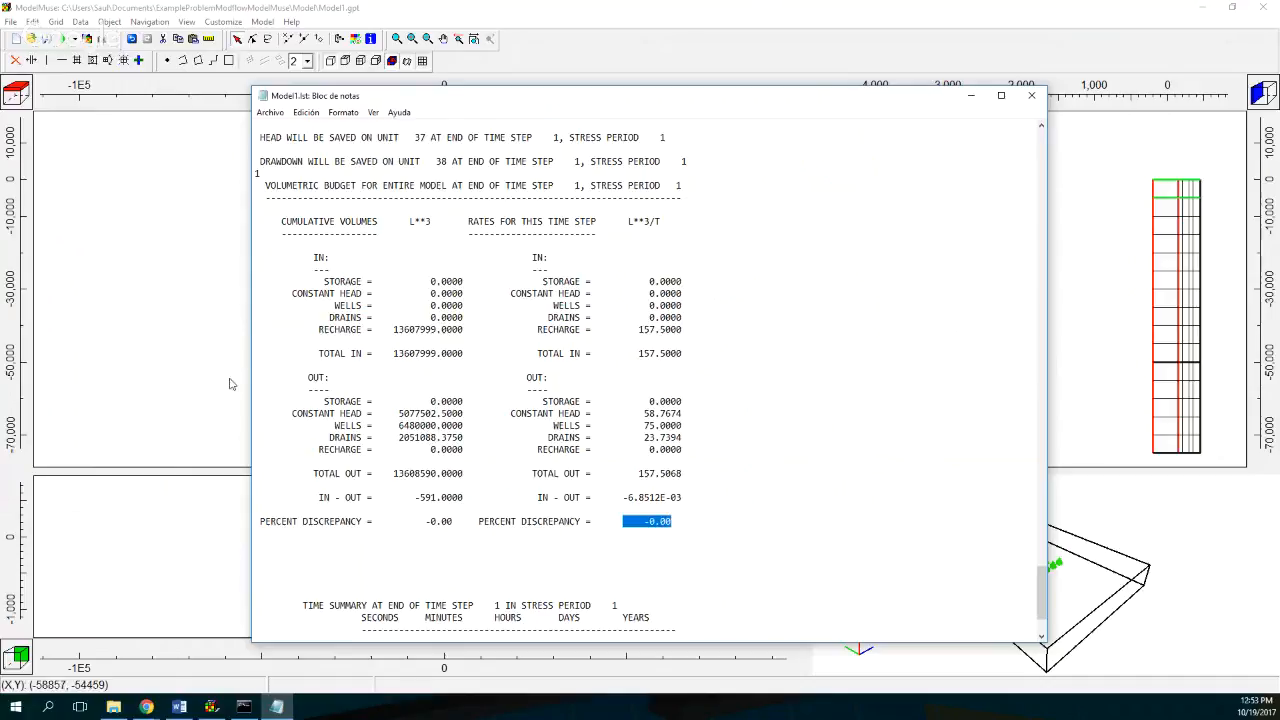
Close the listing file and import the period 1, step 1 heads from Model1.fhd, displayed as contours on the grid
{"action": "key", "text": "alt+Tab"}
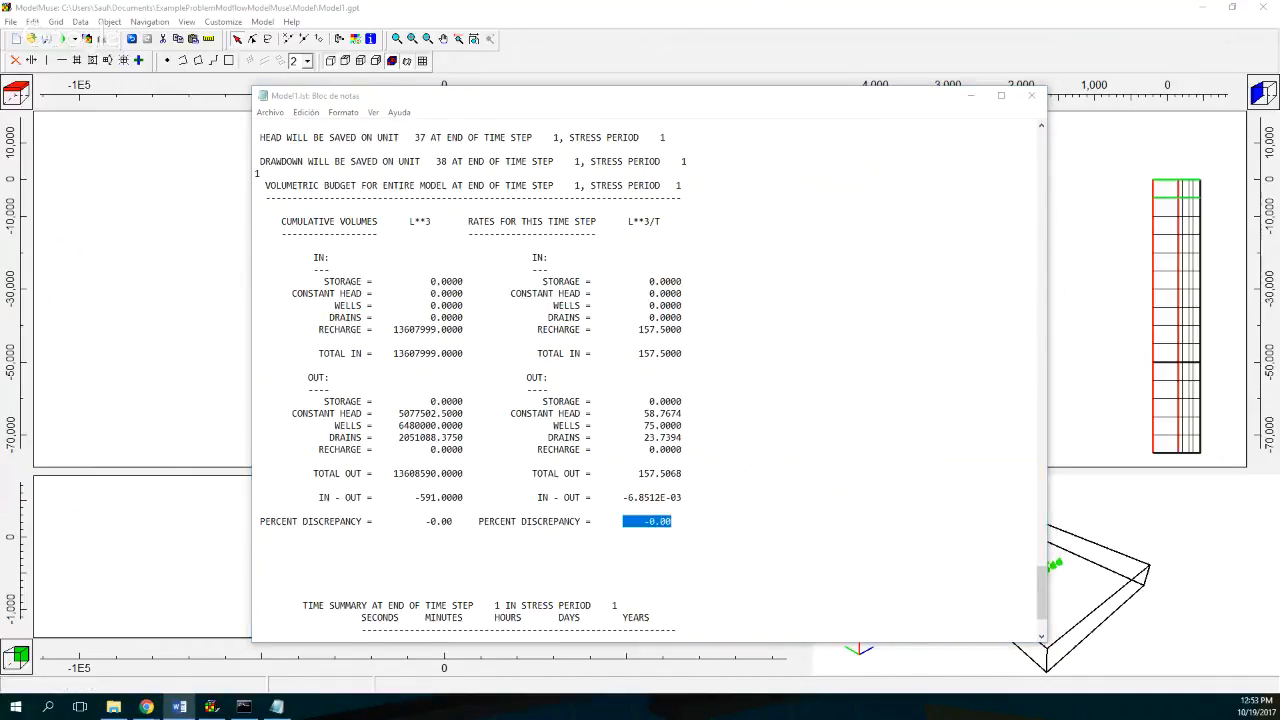
{"action": "left_click", "coordinate": [1031, 96]}
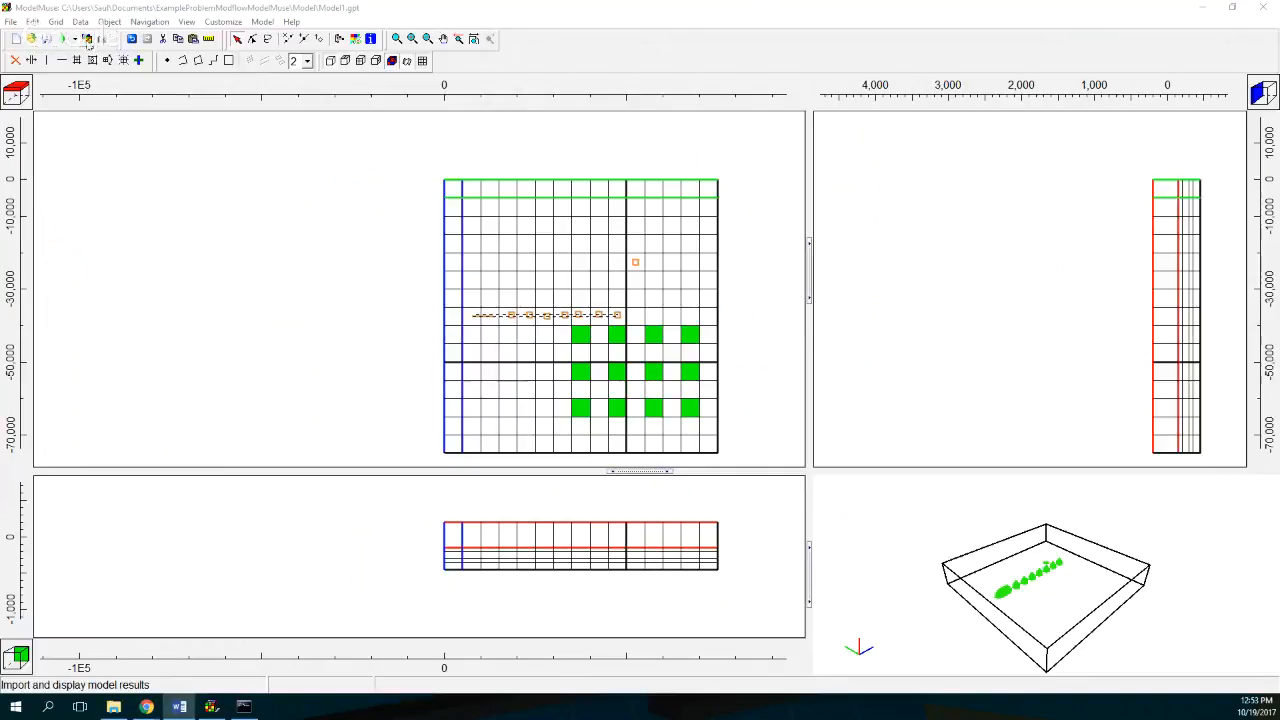
{"action": "left_click", "coordinate": [88, 40]}
{"action": "left_click", "coordinate": [560, 226]}
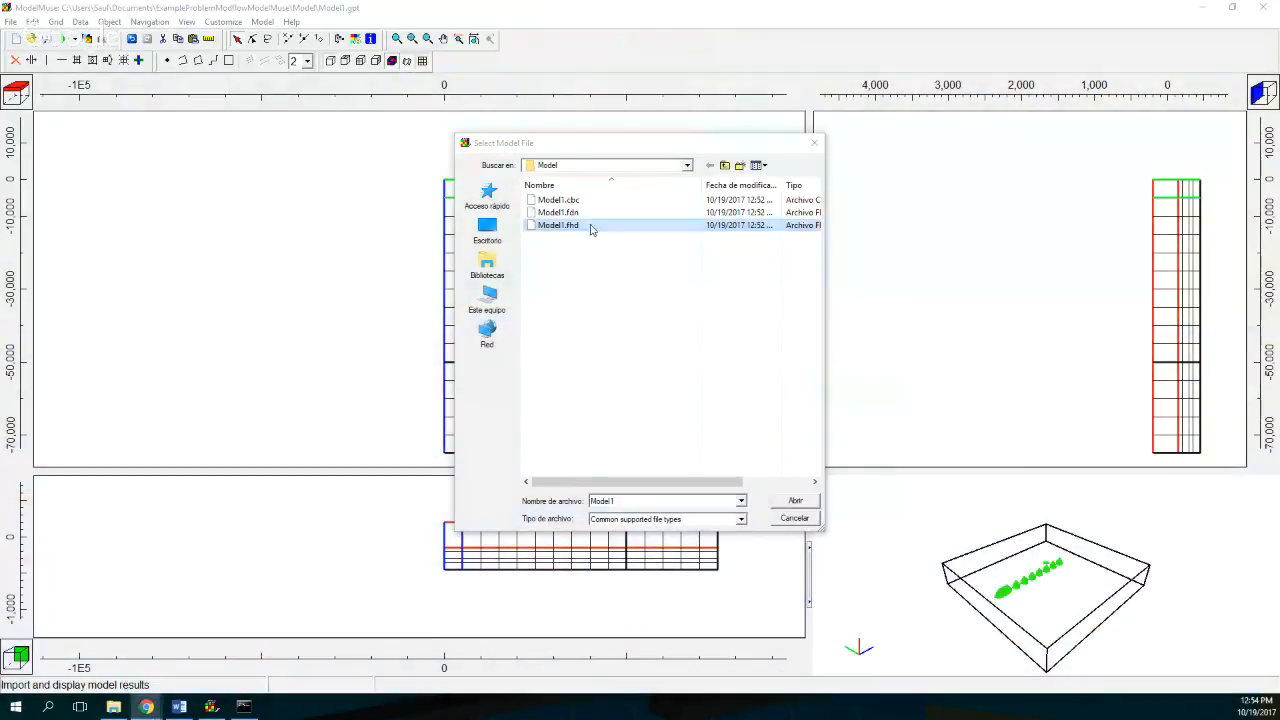
{"action": "double_click", "coordinate": [591, 225]}
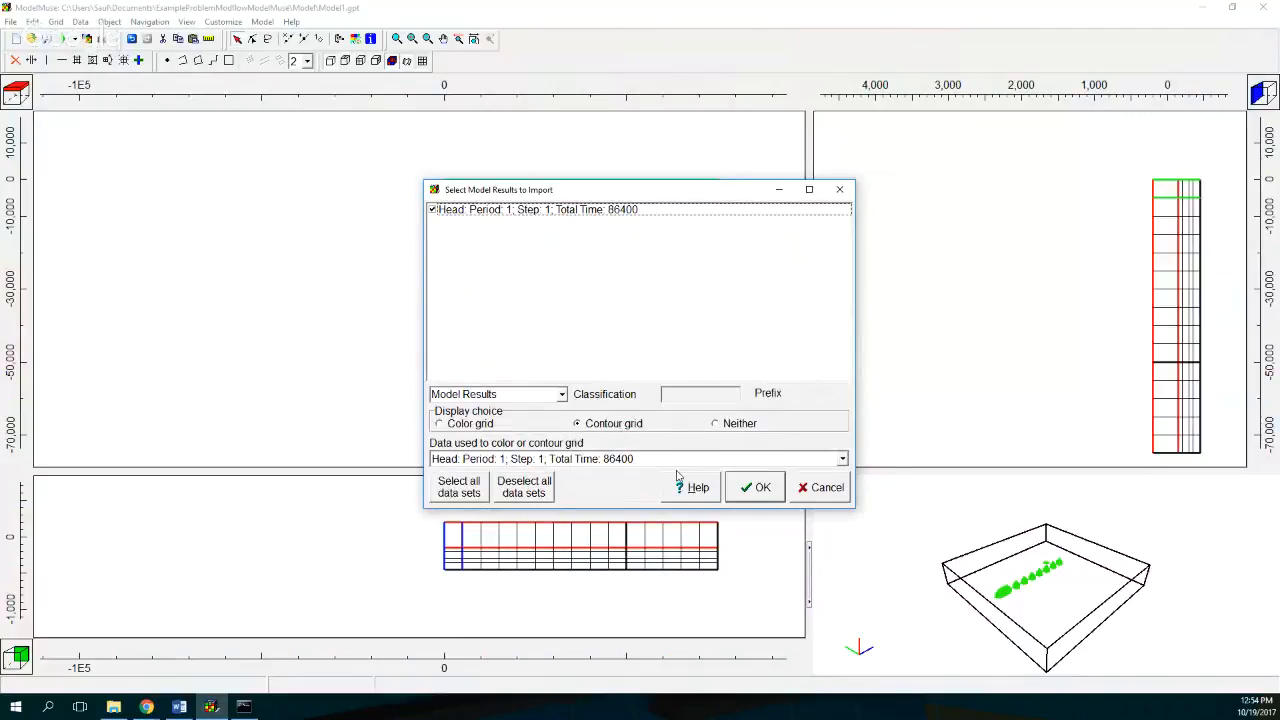
{"action": "left_click", "coordinate": [774, 492]}
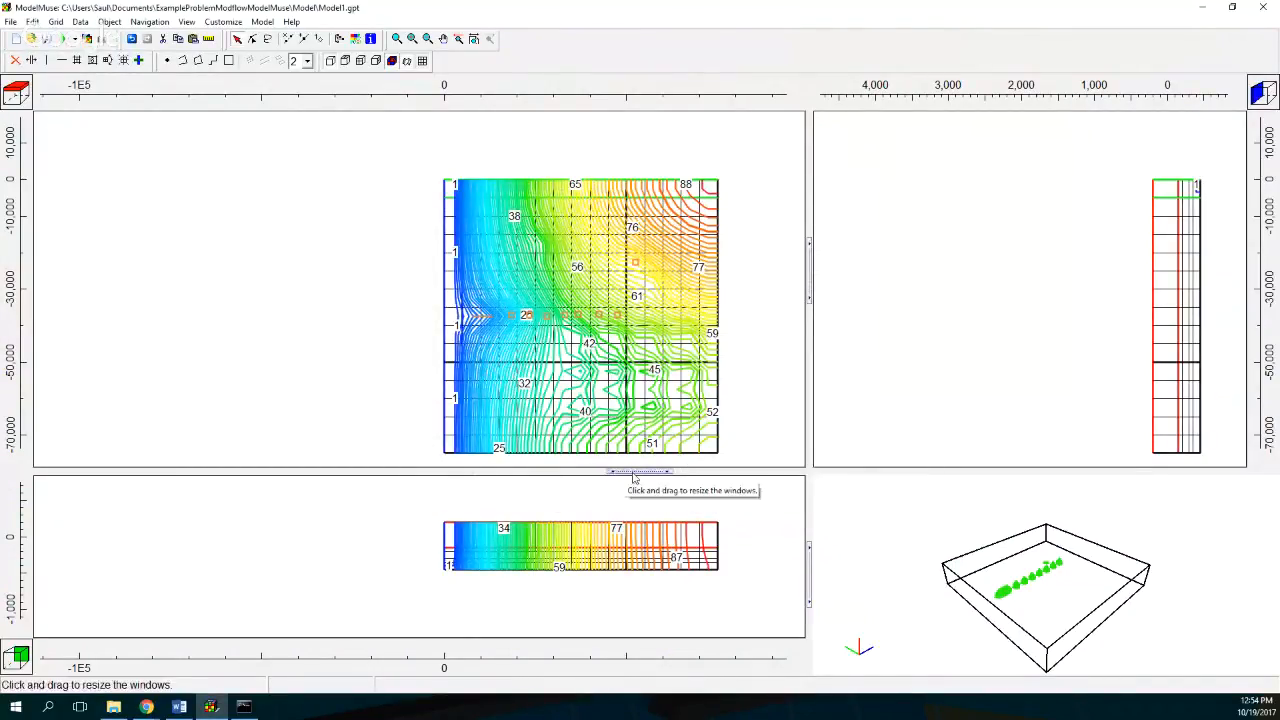
Enlarge the top view's pane and zoom in on the whole contoured grid
{"action": "left_click_drag", "start_coordinate": [640, 471], "coordinate": [646, 532]}
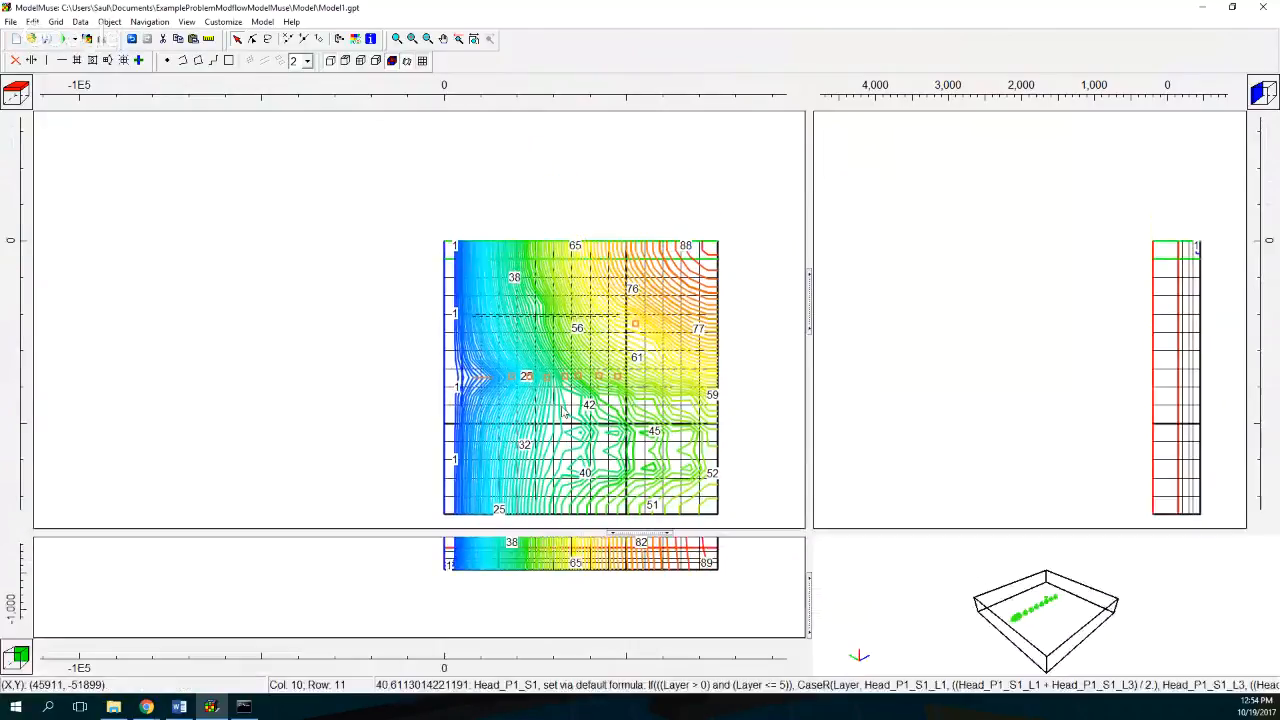
{"action": "left_click", "coordinate": [396, 38]}
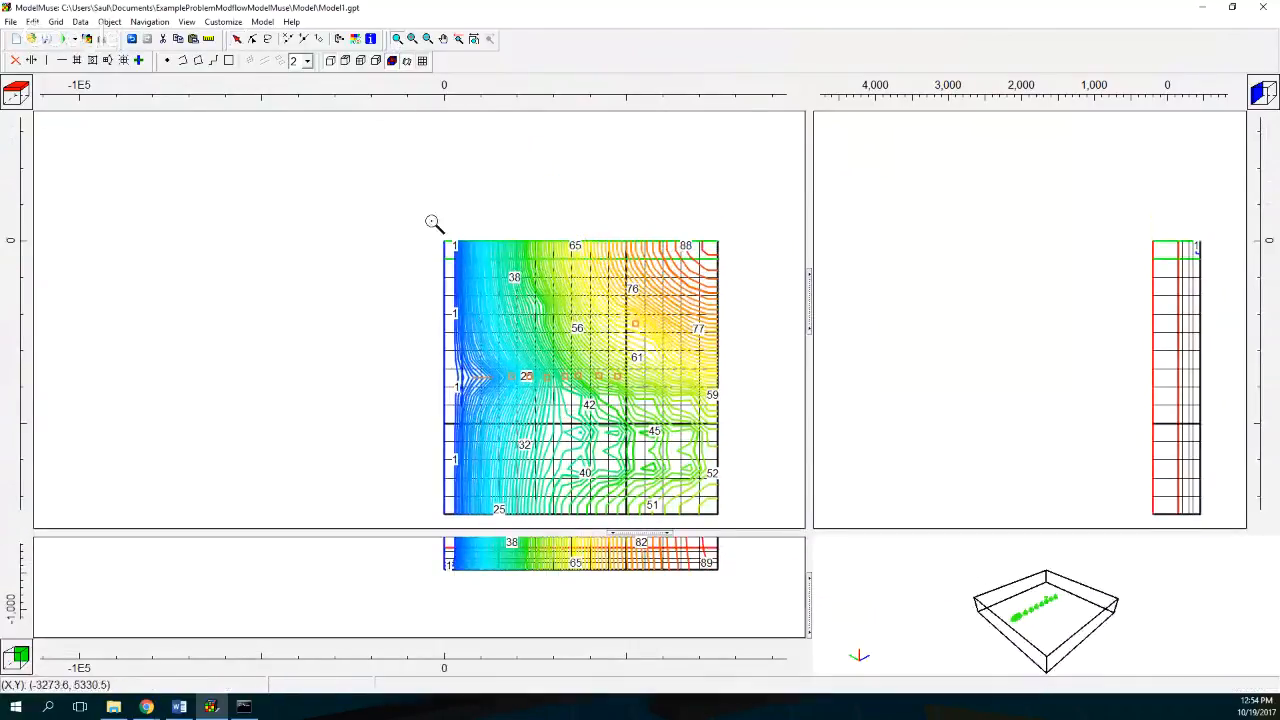
{"action": "left_click_drag", "start_coordinate": [422, 226], "coordinate": [730, 523]}
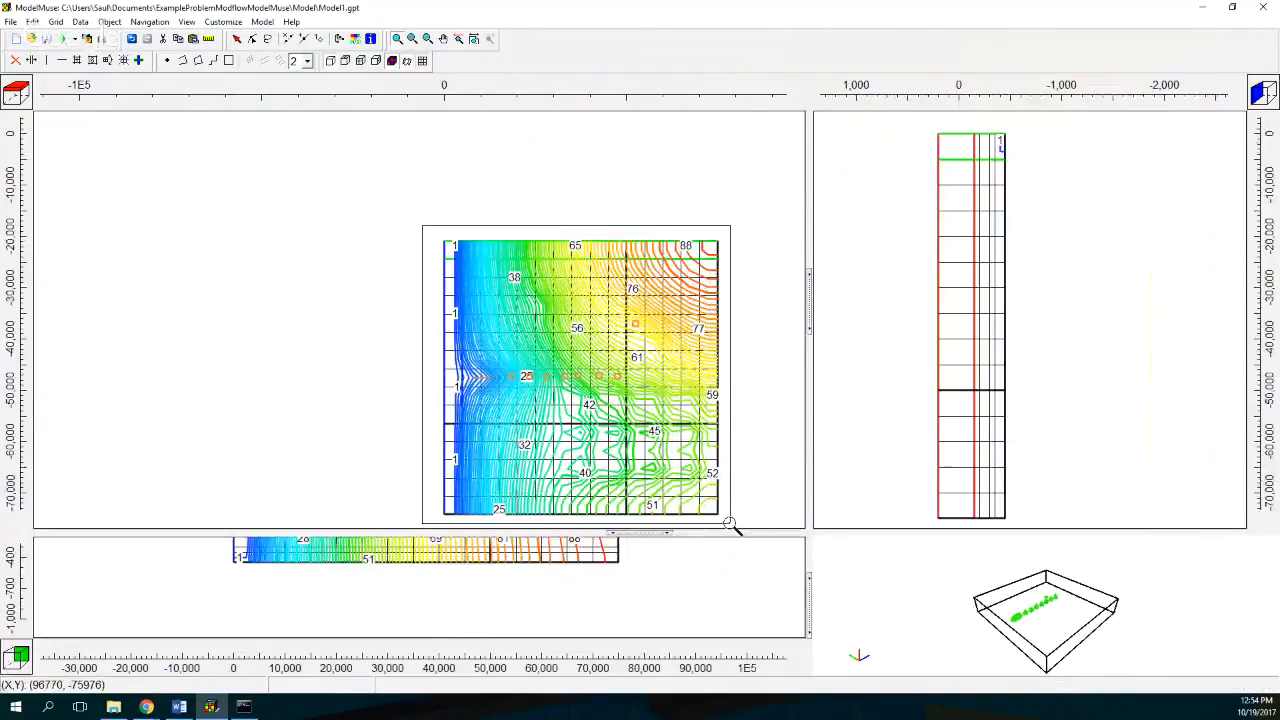
Examine the head contours layer by layer down to the bottom layer, and return to the top layer
{"action": "left_click", "coordinate": [16, 100]}
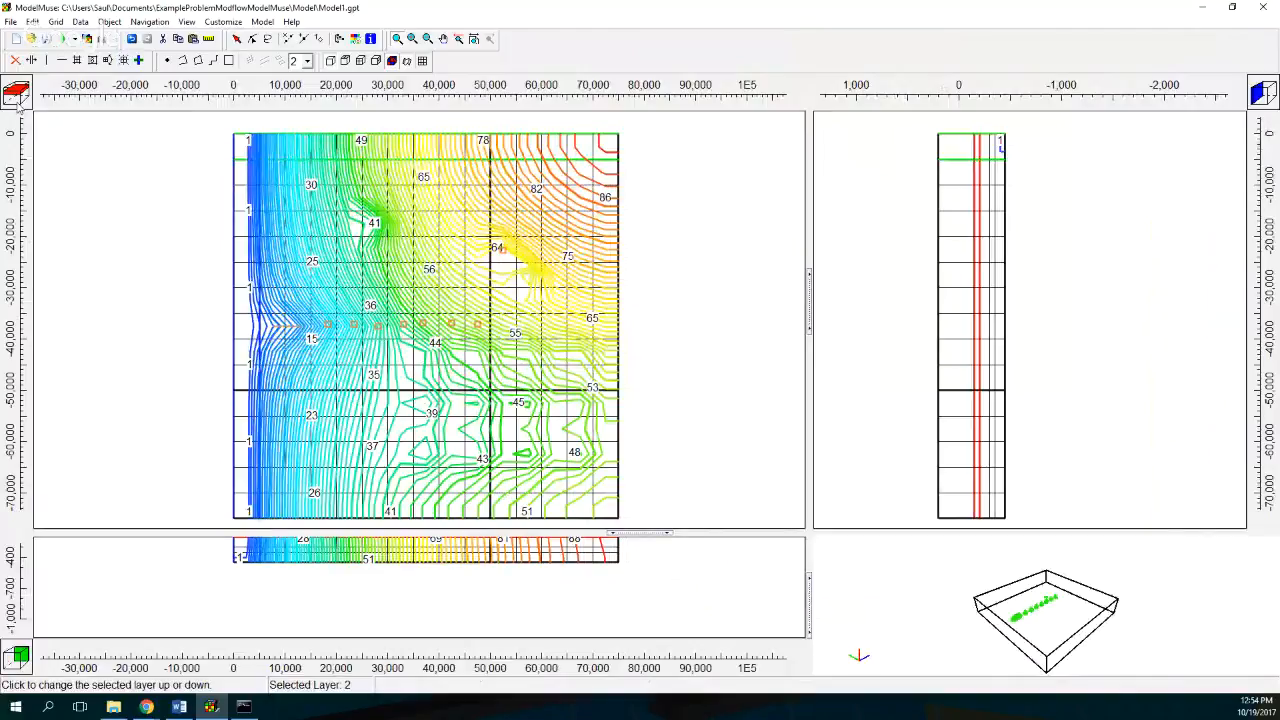
{"action": "left_click", "coordinate": [16, 97]}
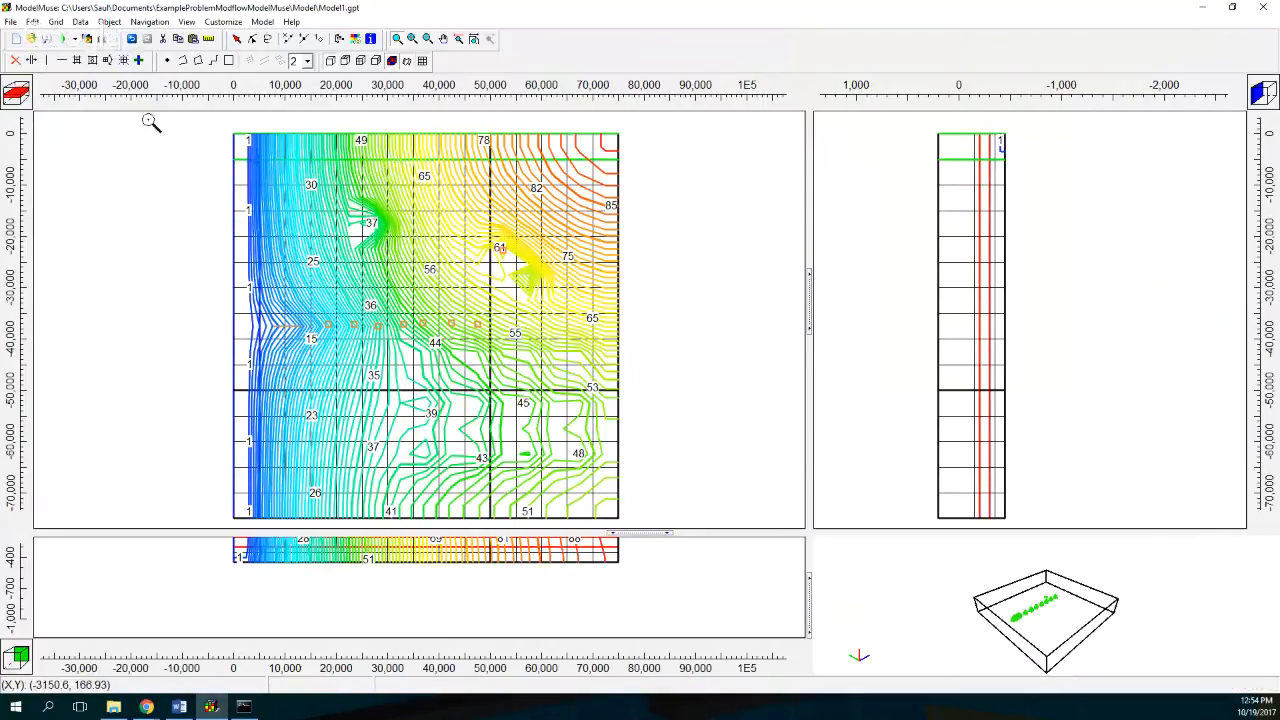
{"action": "left_click", "coordinate": [8, 112]}
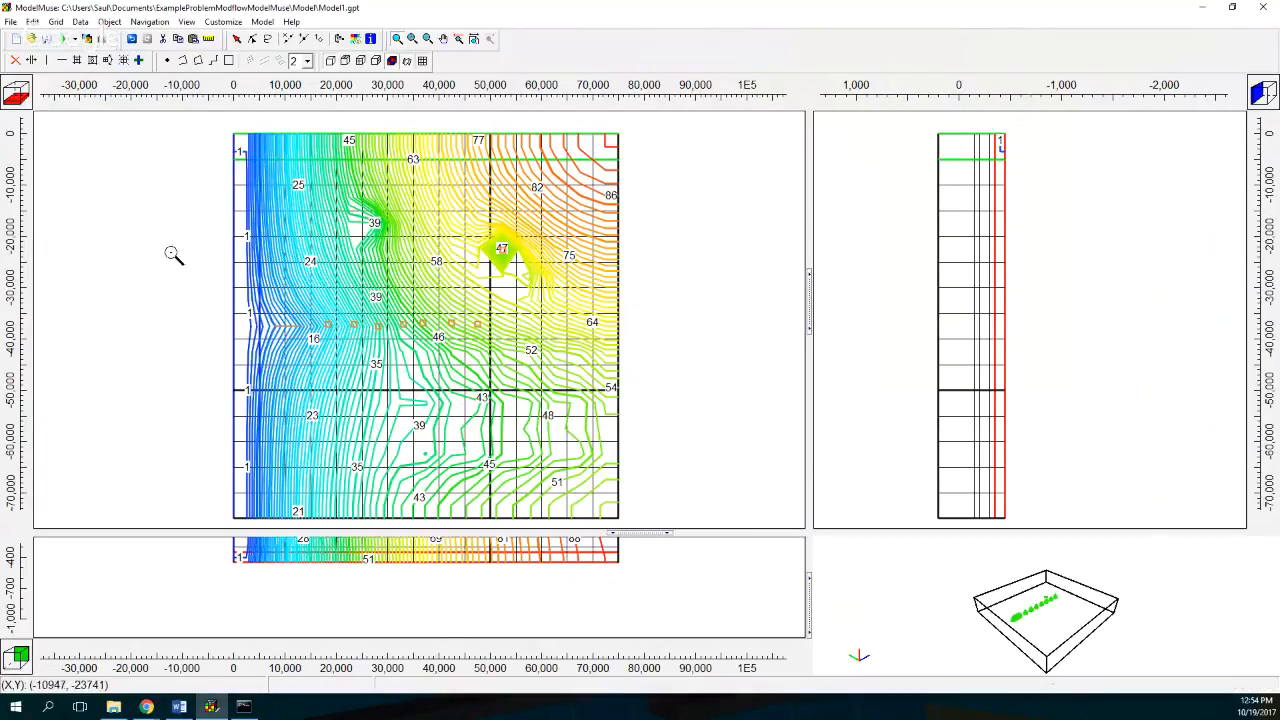
{"action": "left_click", "coordinate": [16, 91]}
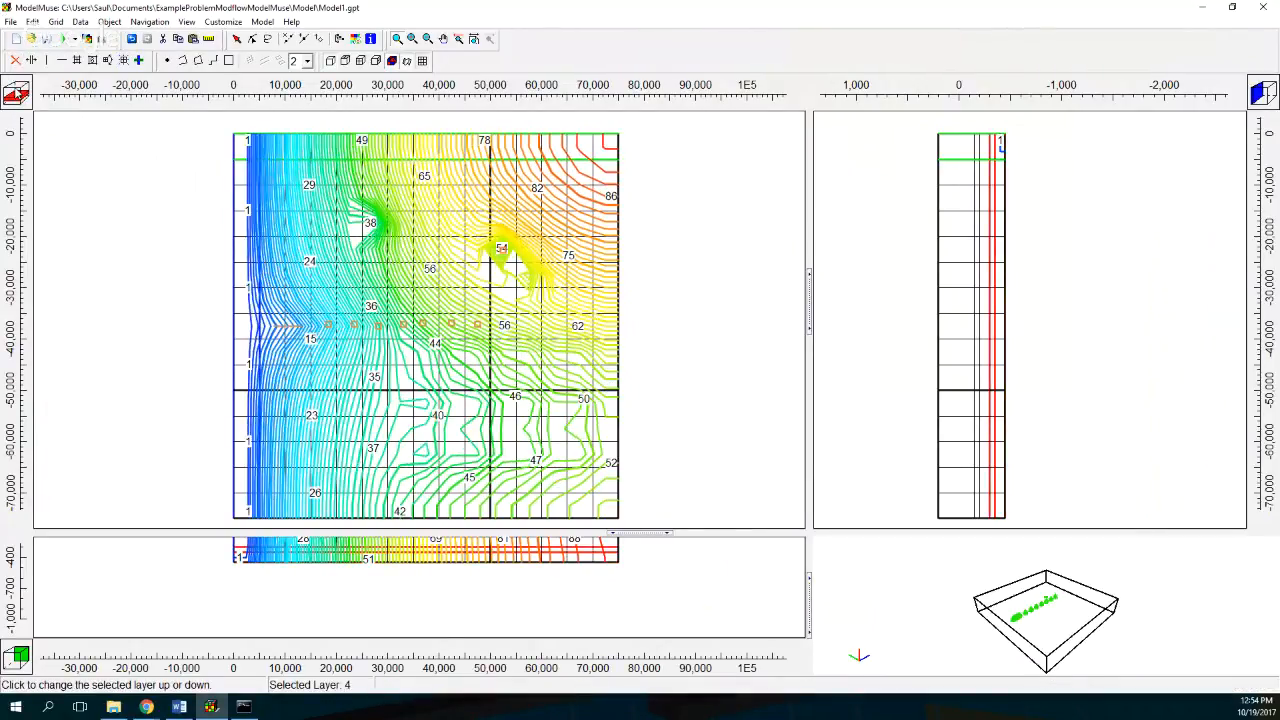
{"action": "left_click", "coordinate": [17, 91]}
{"action": "left_click", "coordinate": [17, 91]}
{"action": "left_click", "coordinate": [16, 92]}
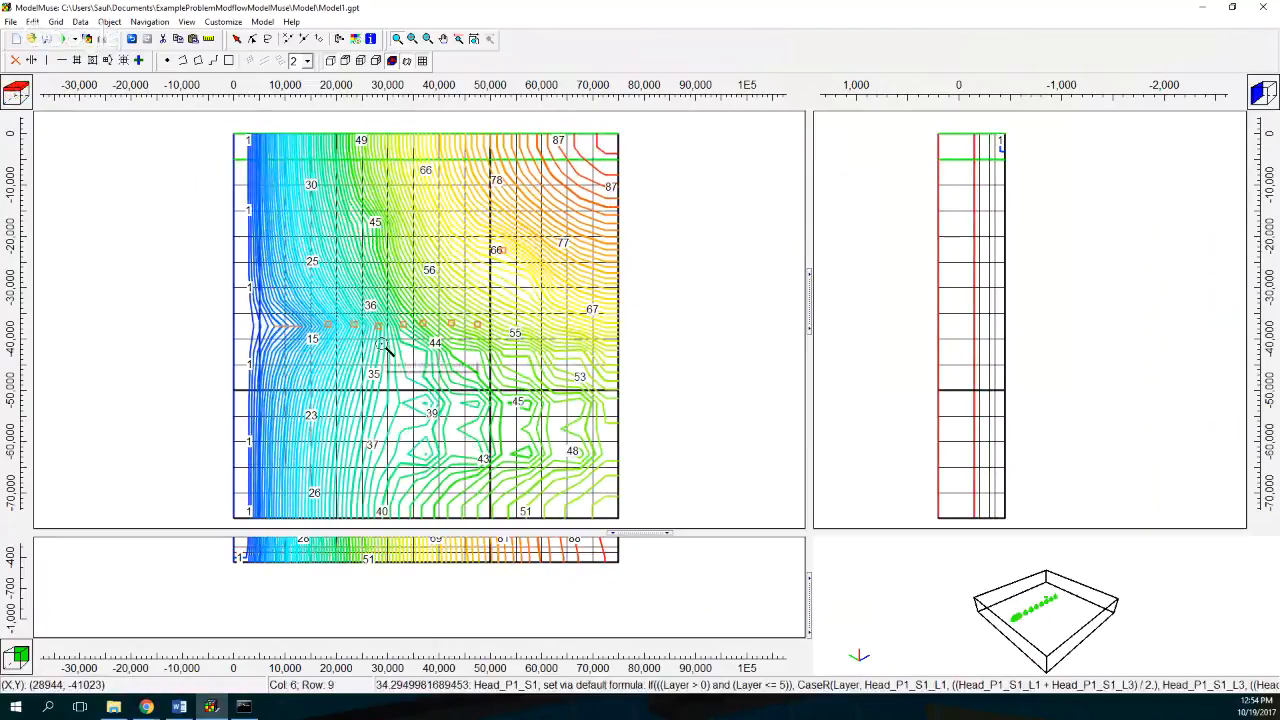